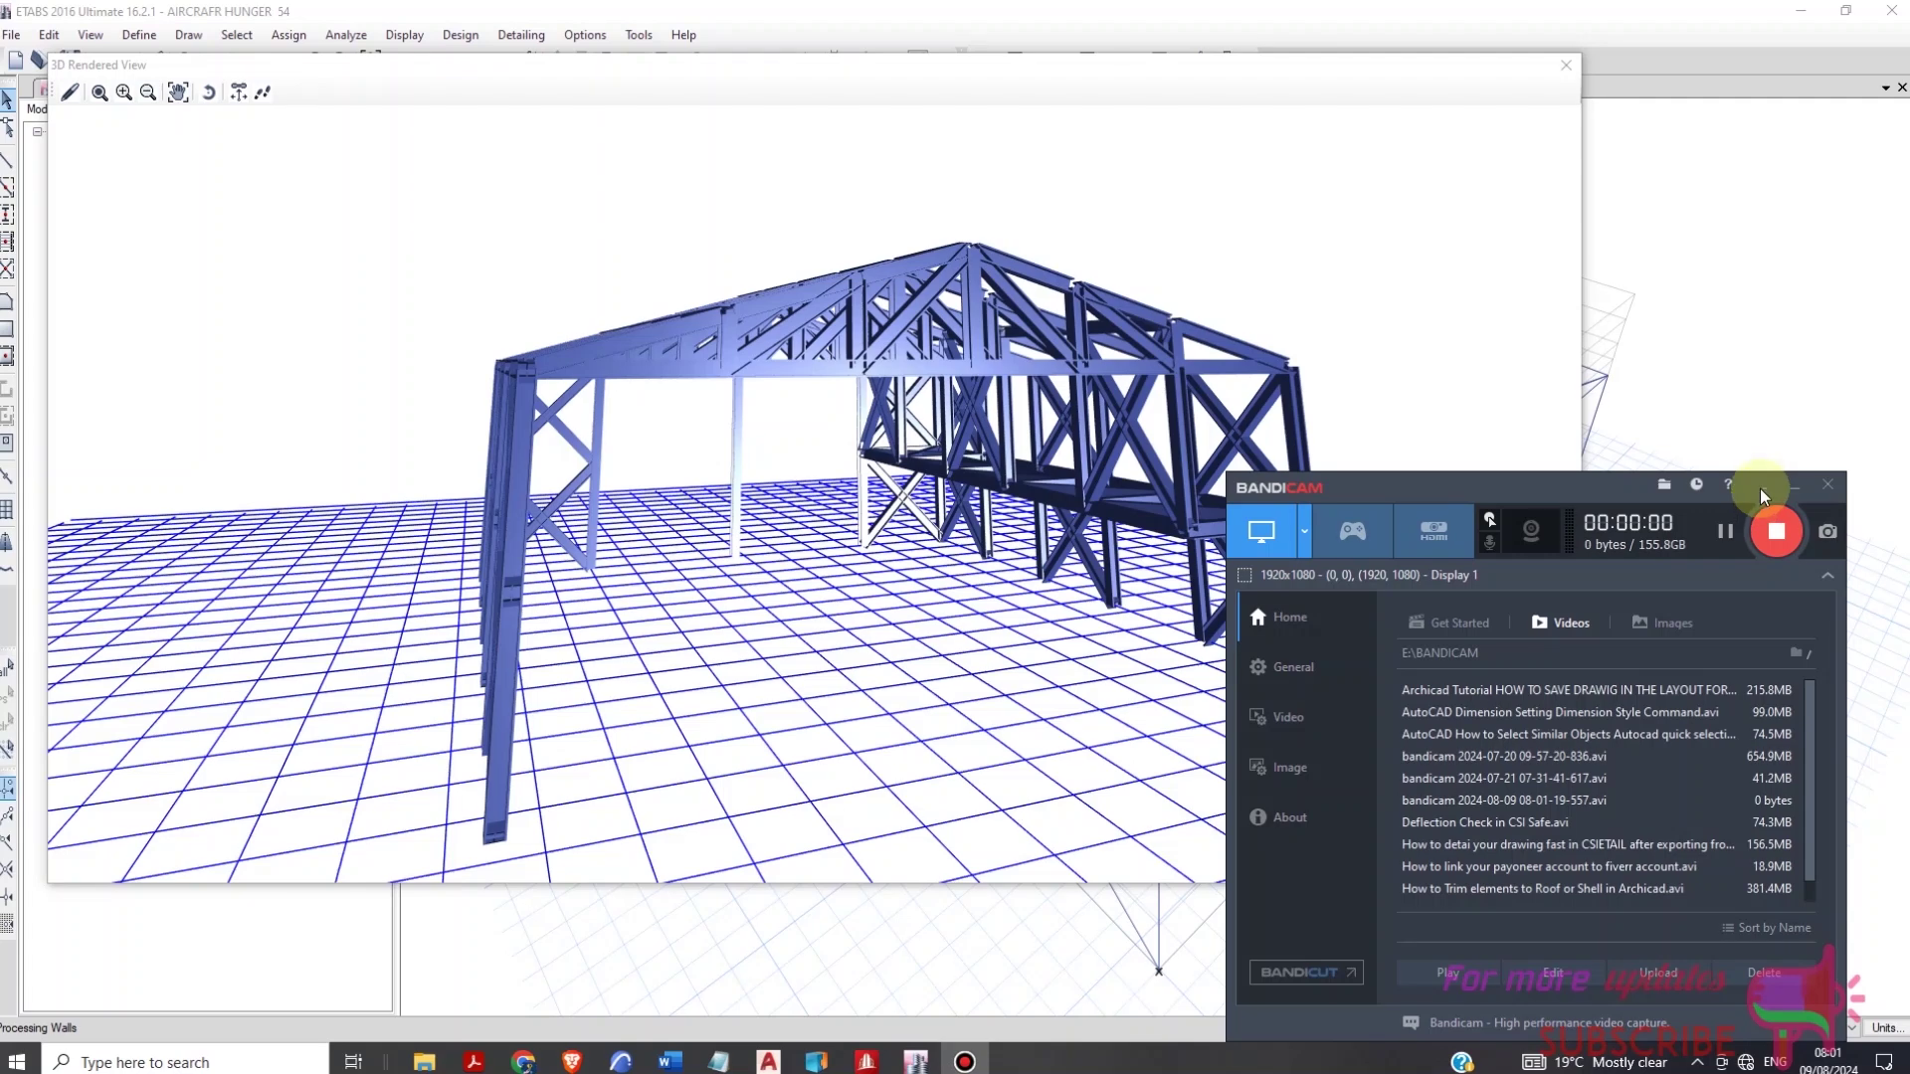
Close the rendered 3D preview window so the hangar's wireframe 3-D view shows
left_click(1761, 487)
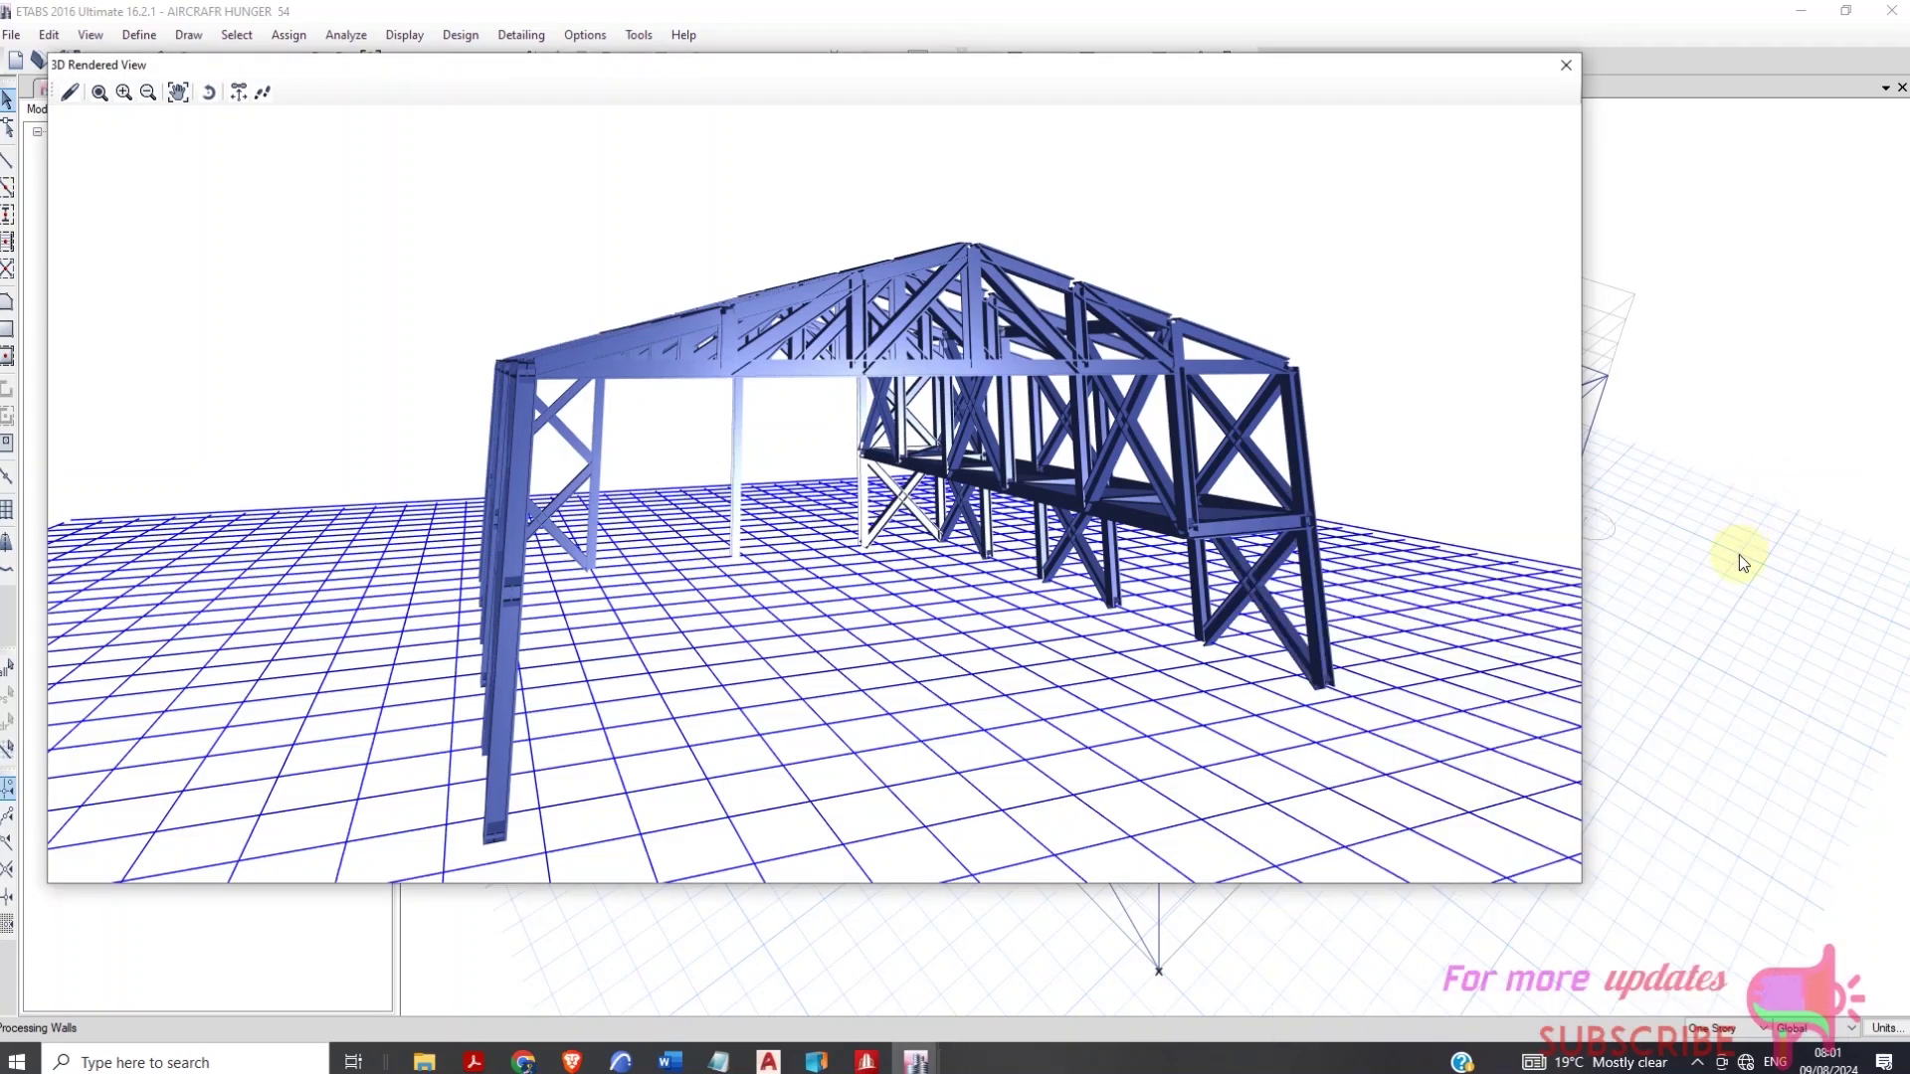
left_click(1566, 64)
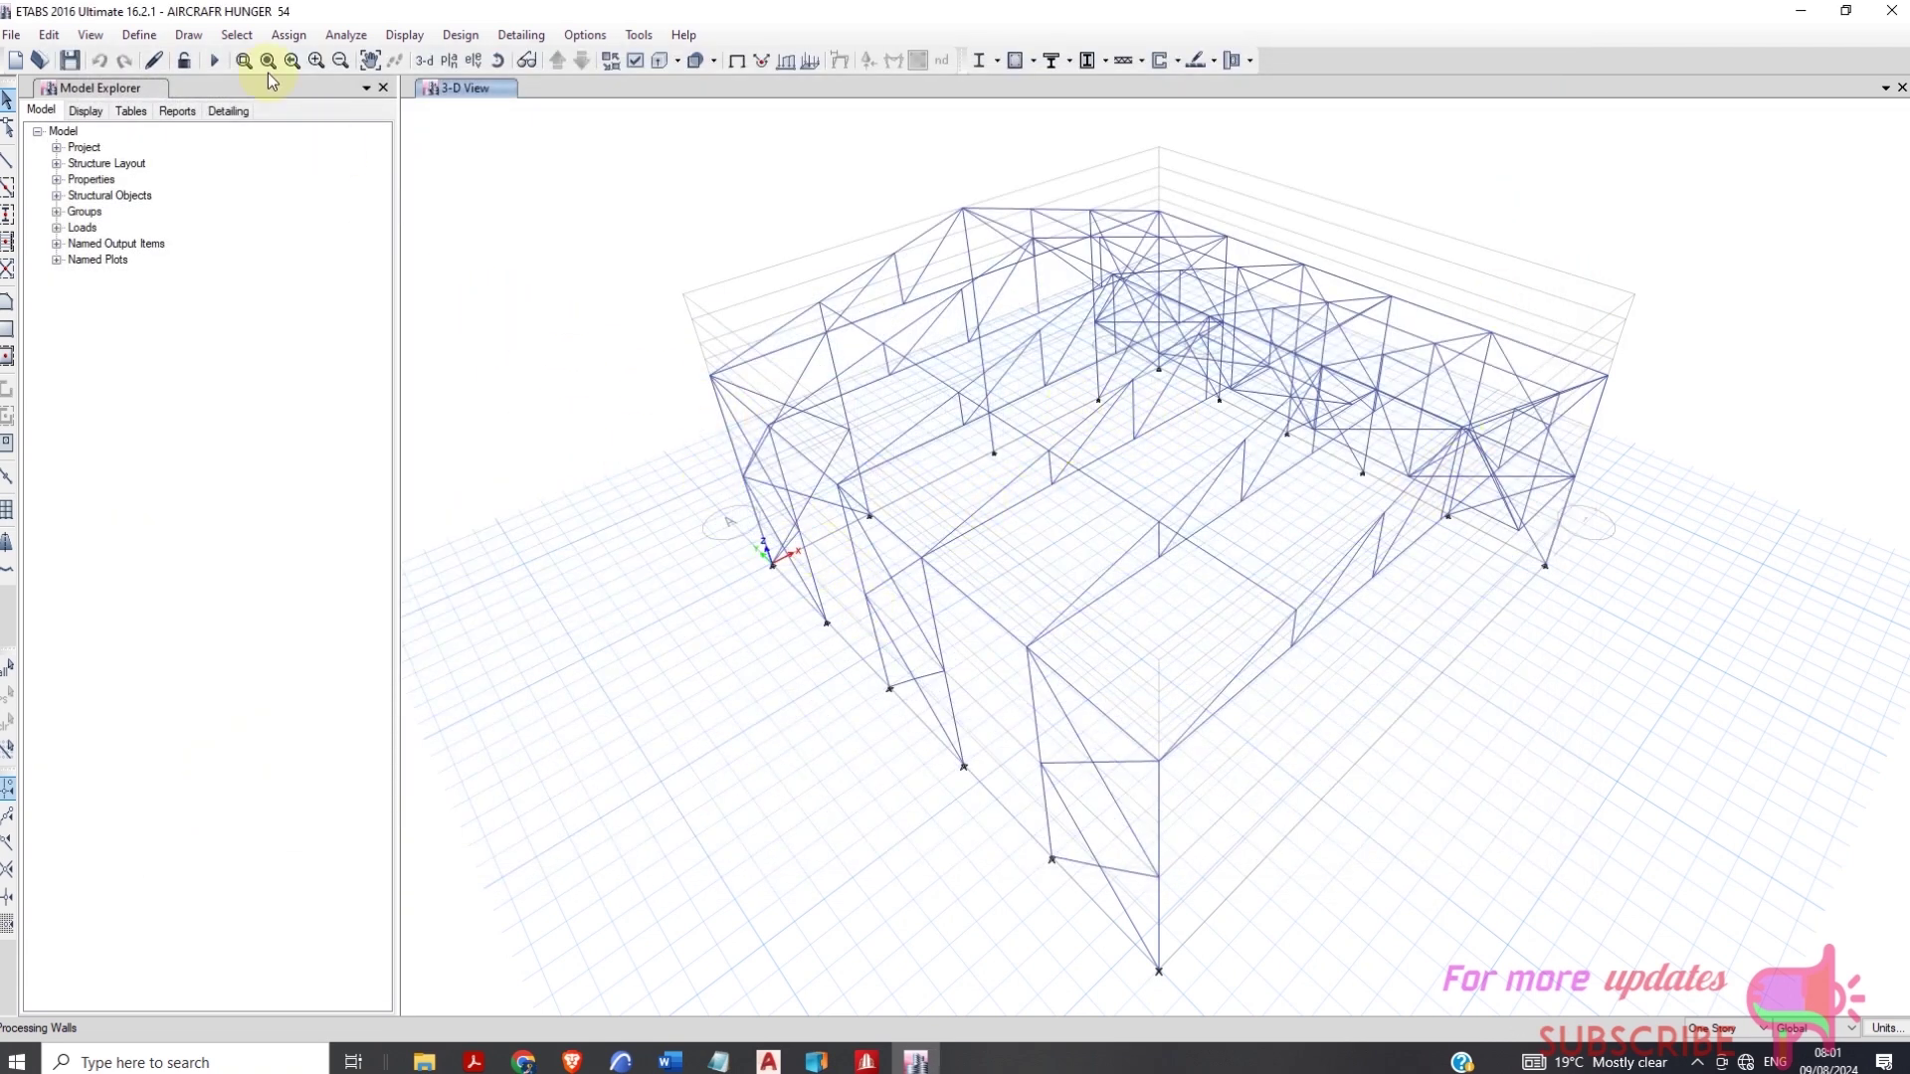
Run the analysis and the AISC ASD 89 steel frame check, verifying all members pass
left_click(217, 60)
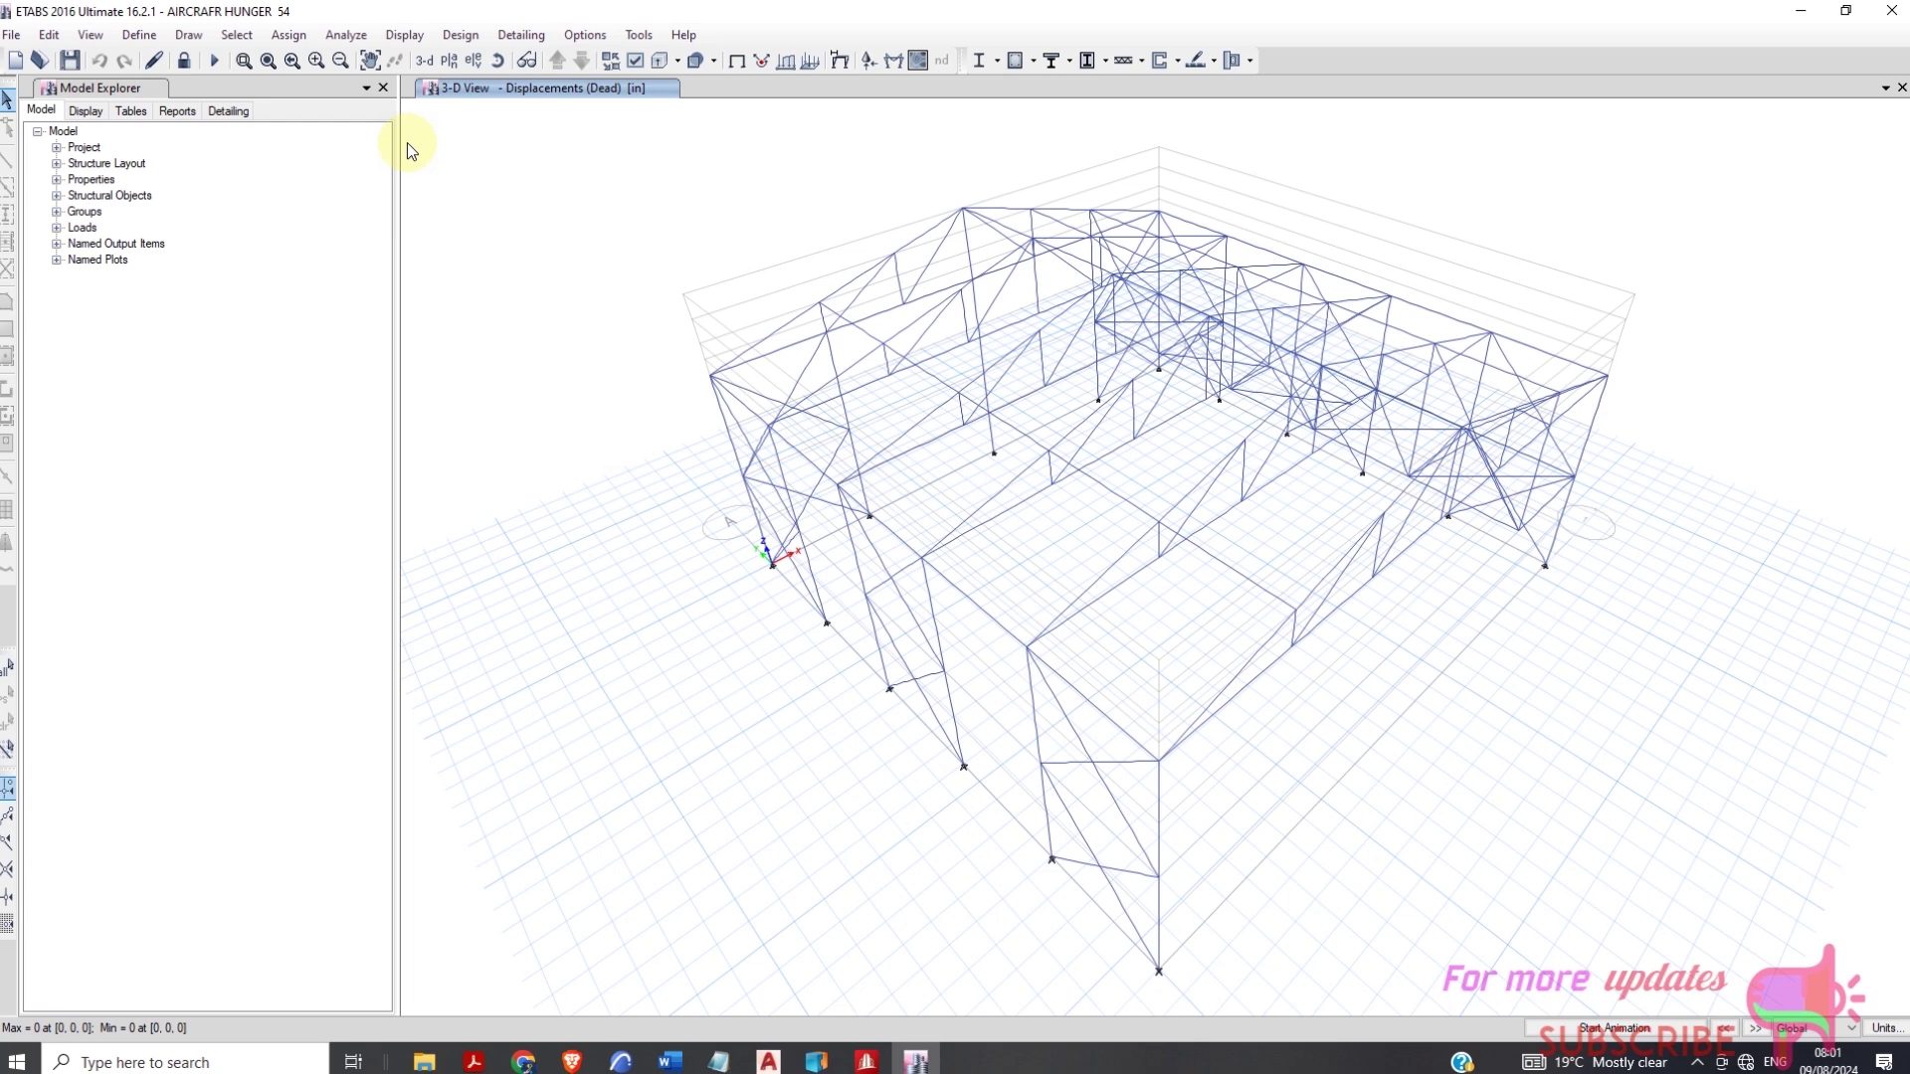
left_click(977, 61)
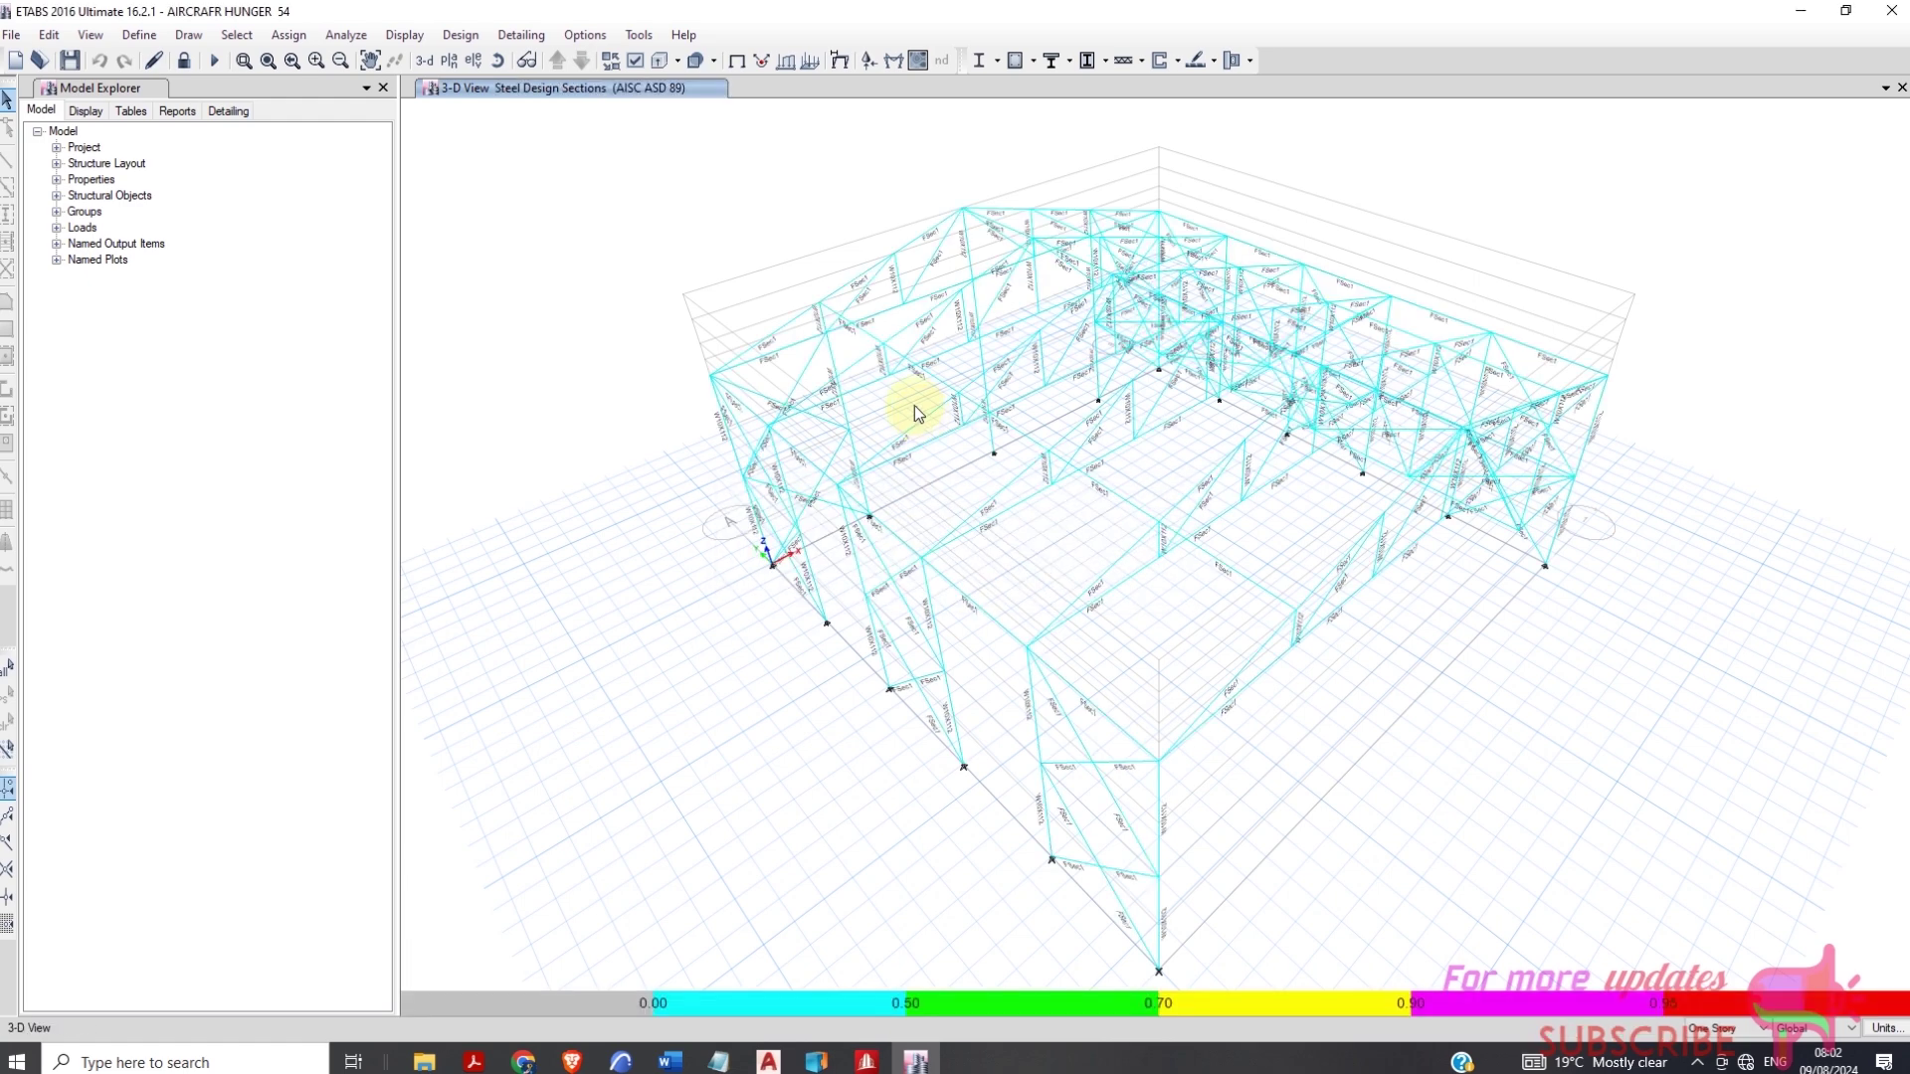
left_click(998, 60)
left_click(1056, 435)
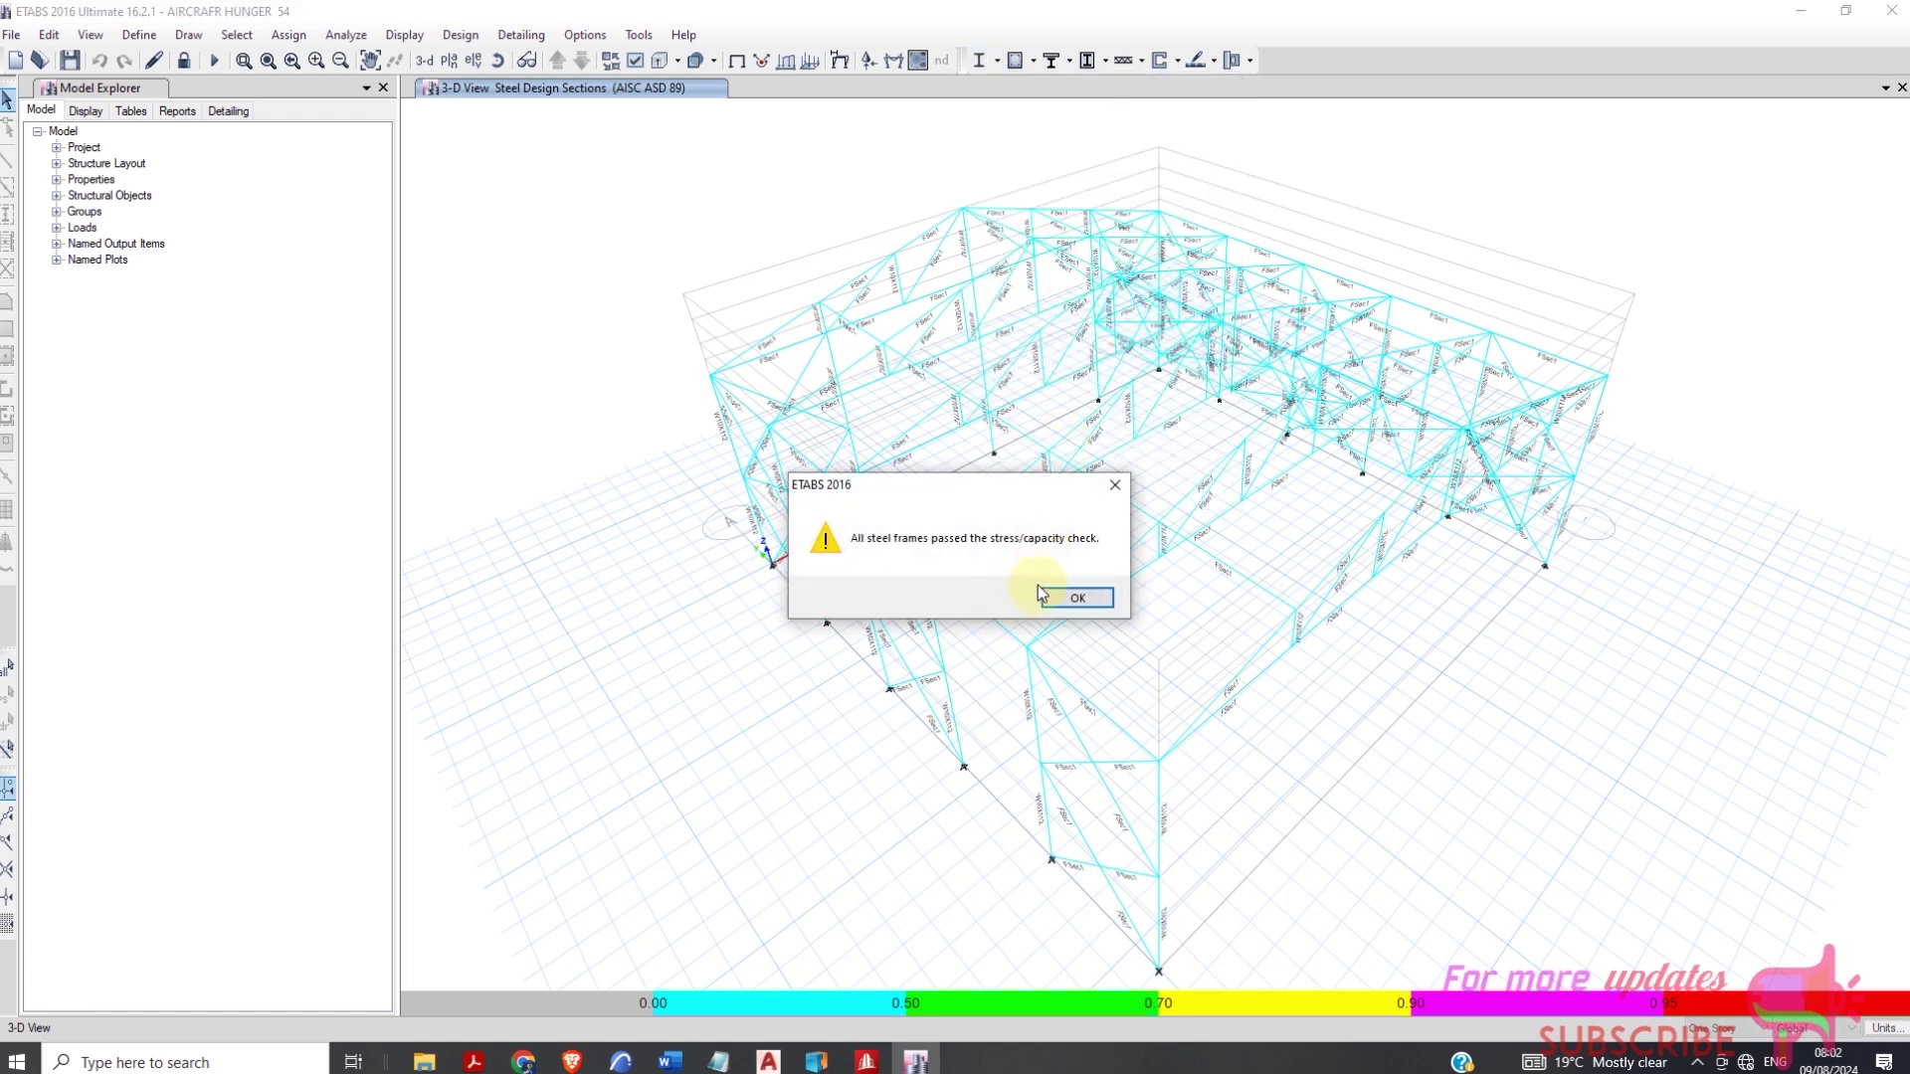
left_click(1077, 596)
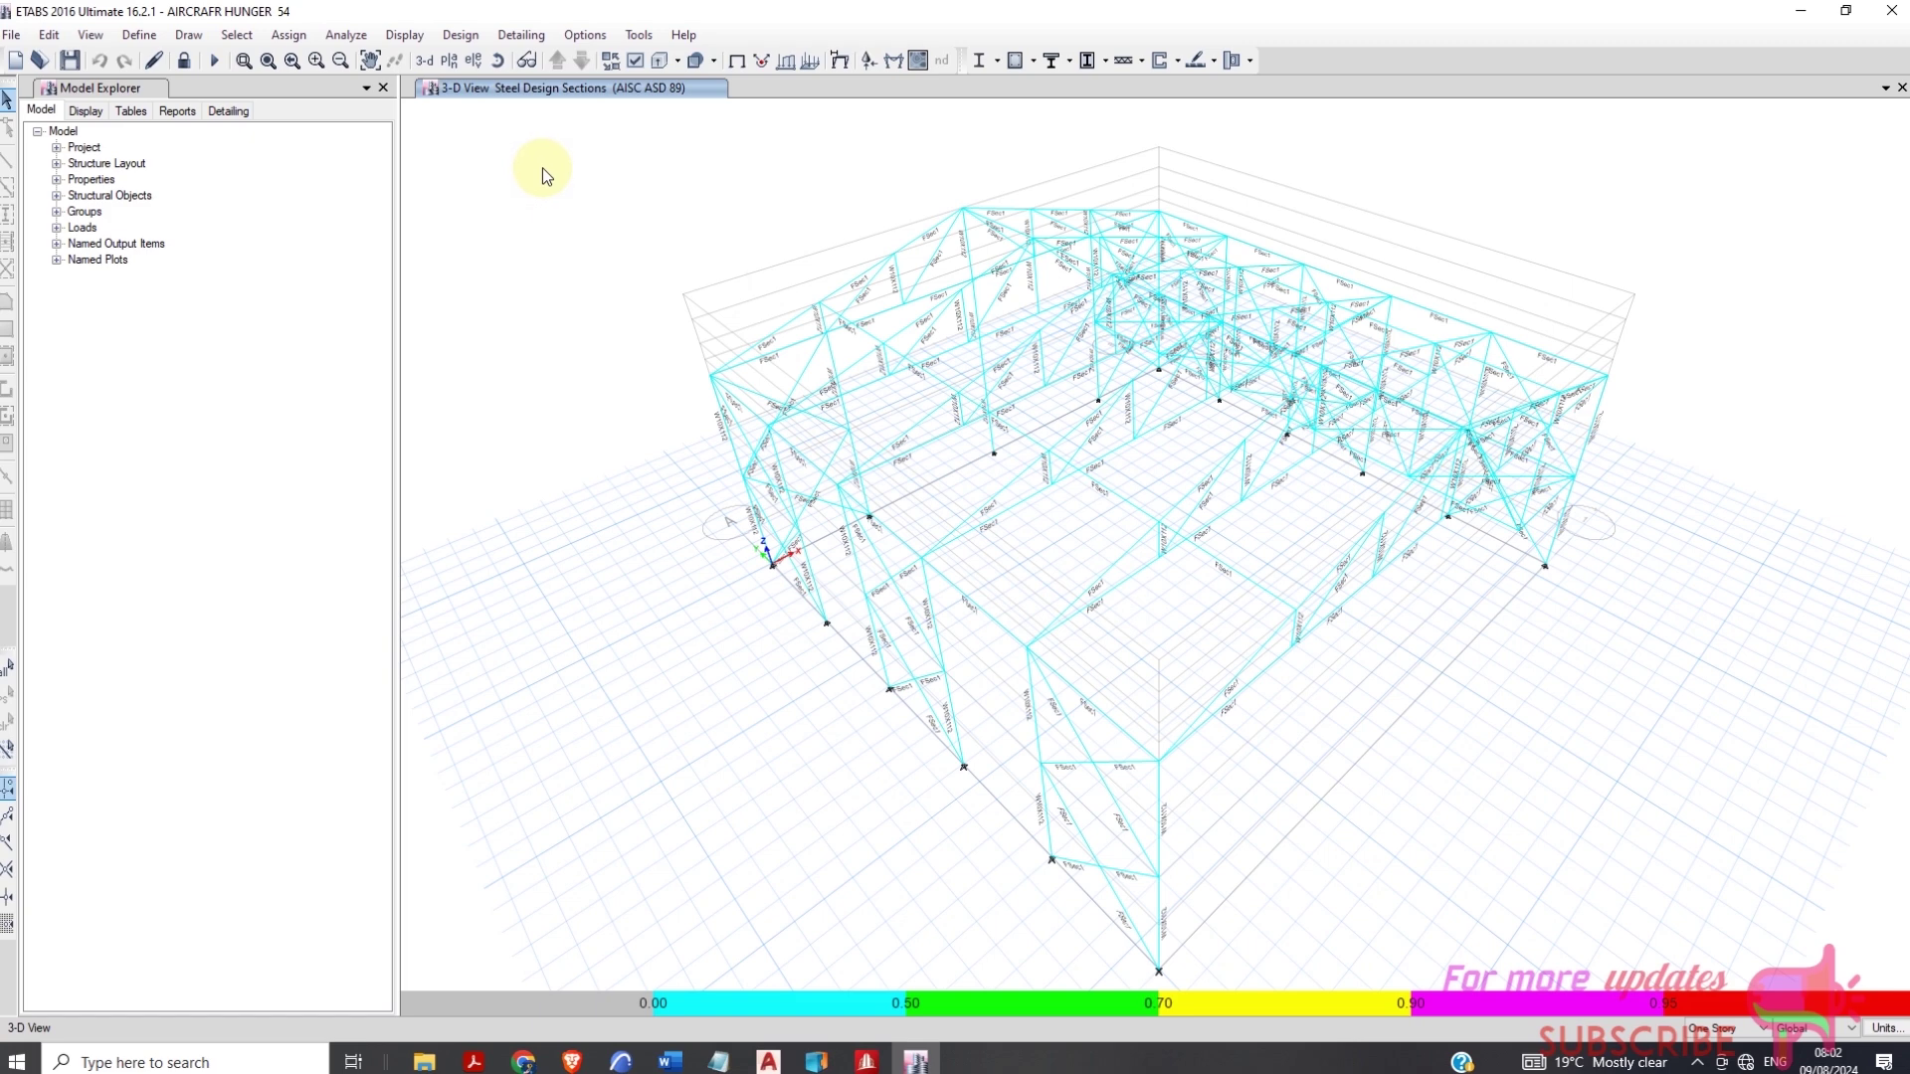
Accept the AISC 360-10 connection preferences (A325-N bolts, E70XX welds), resetting all overwrites
left_click(461, 35)
mouse_move(552, 286)
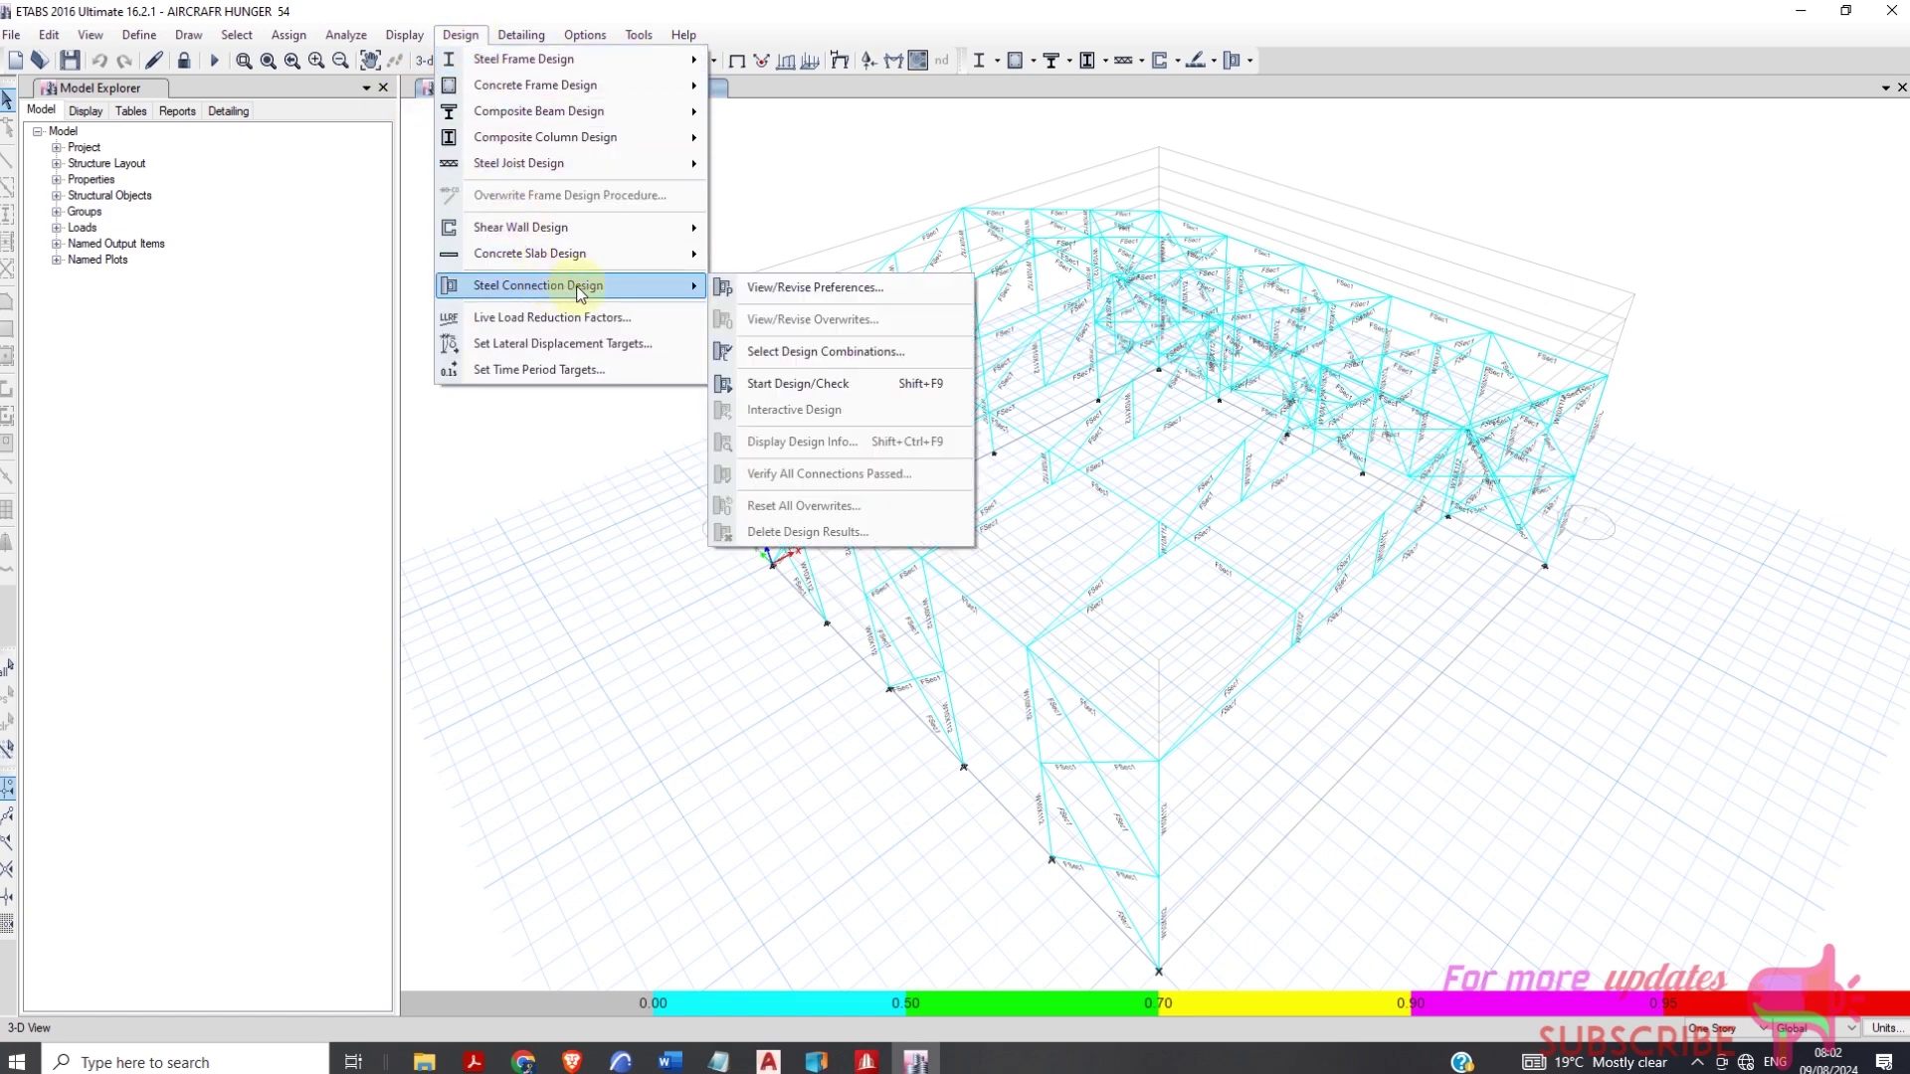
left_click(756, 290)
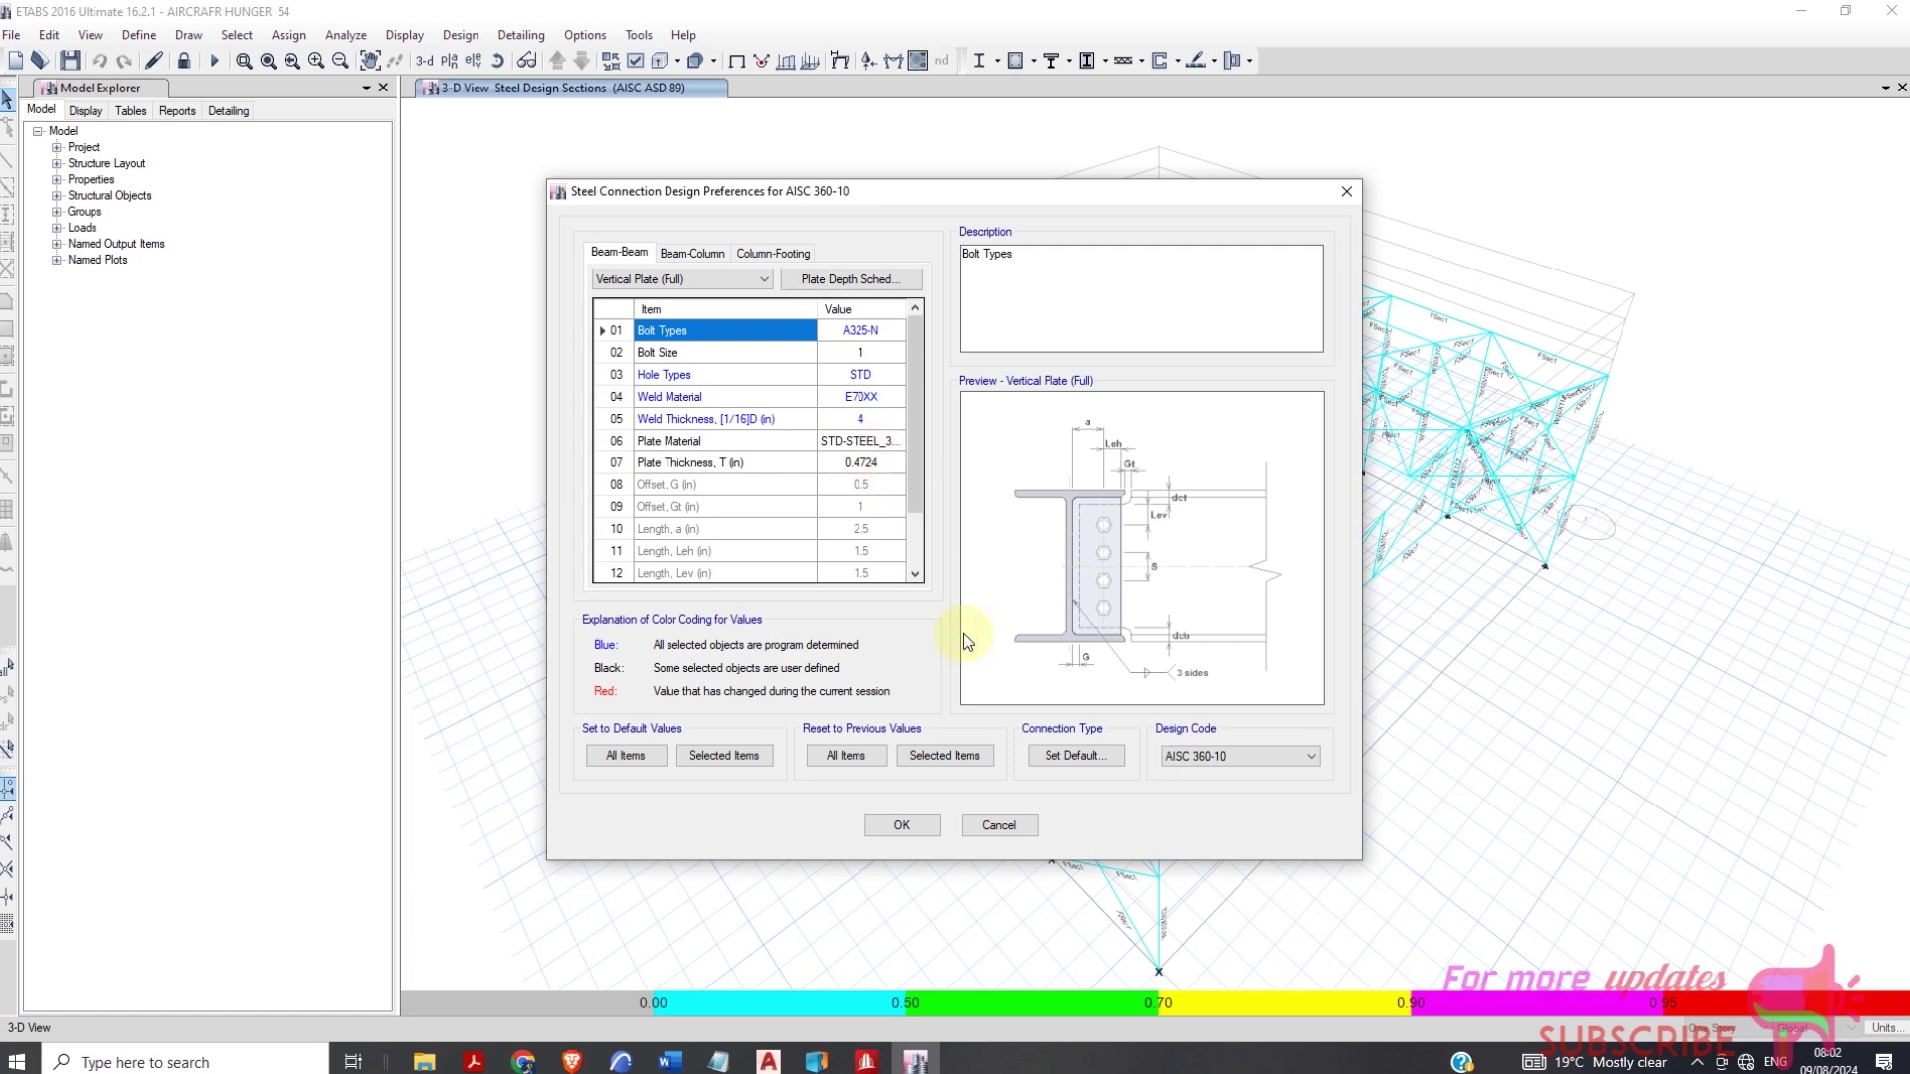
left_click(905, 824)
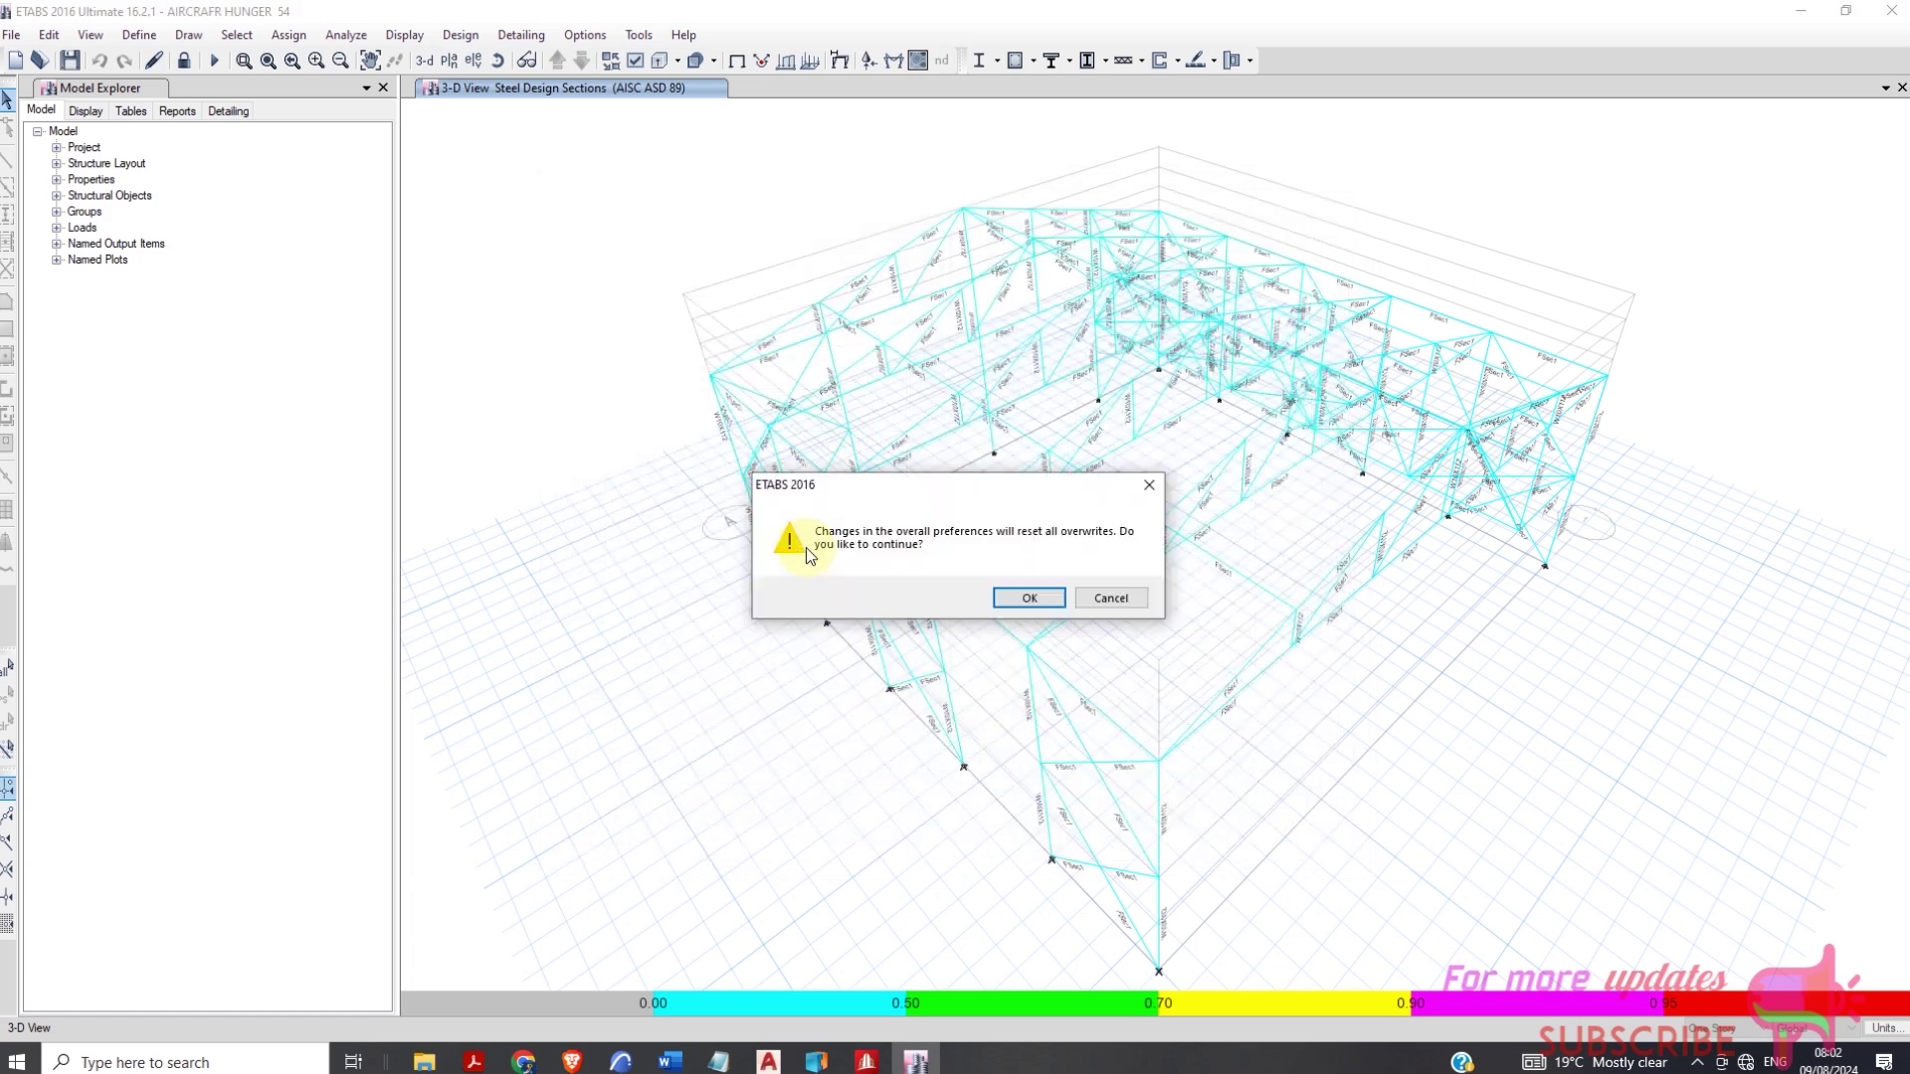
left_click(1030, 597)
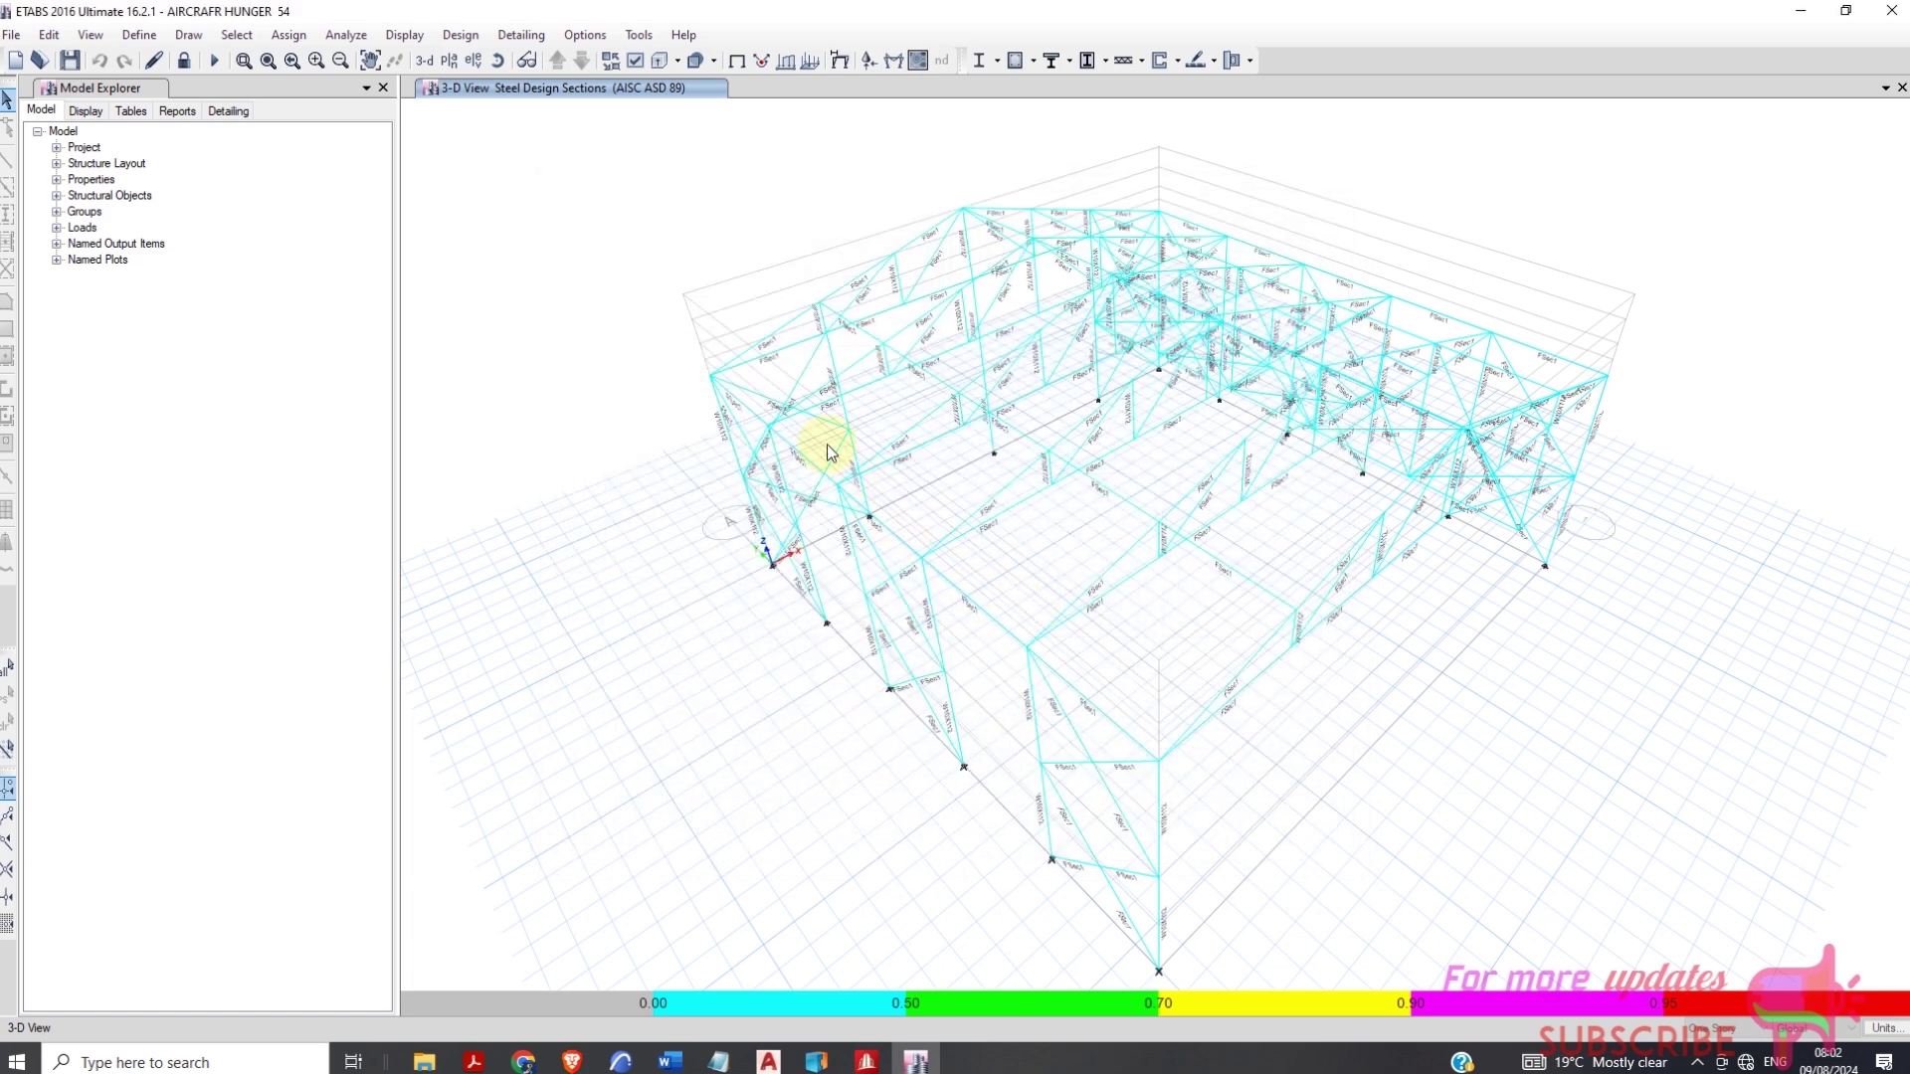
Confirm ULC strength combinations 6–16 as the steel connection design combinations
left_click(464, 38)
left_click(547, 205)
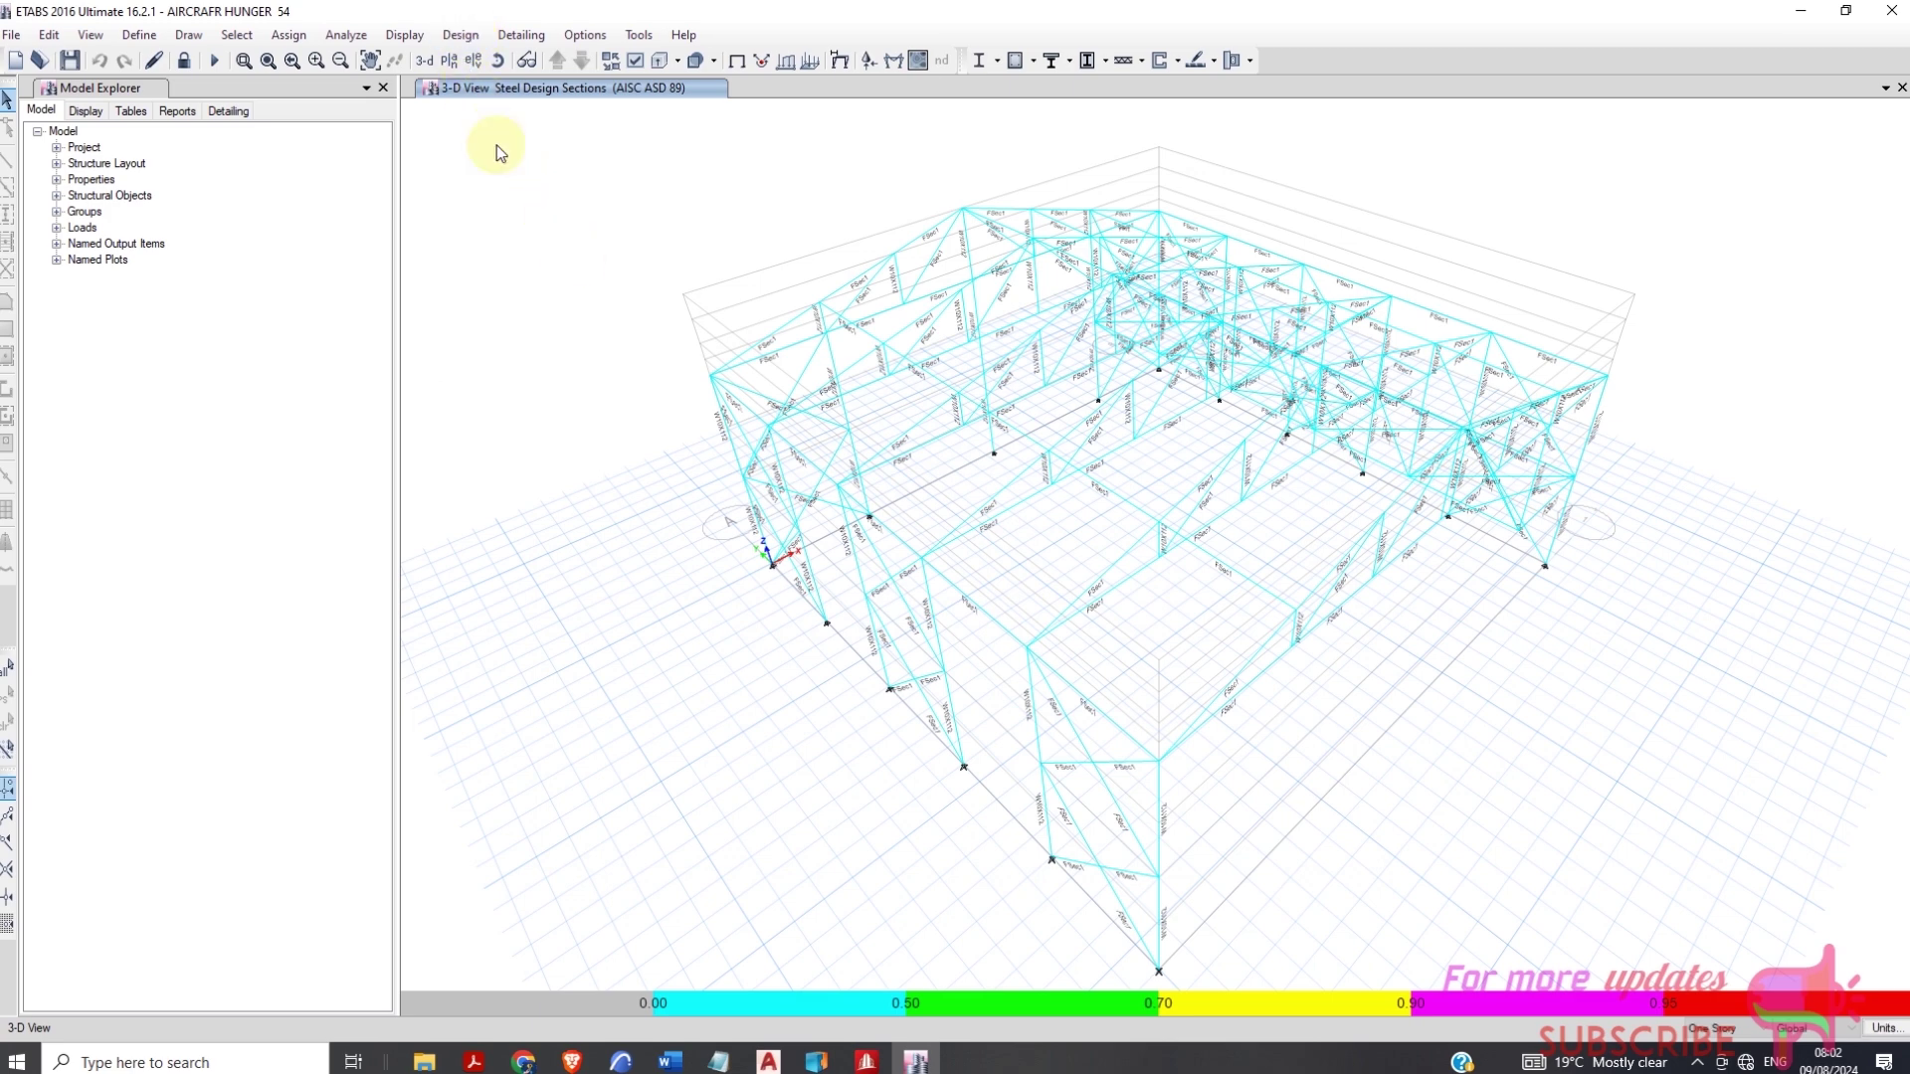
left_click(448, 46)
mouse_move(569, 286)
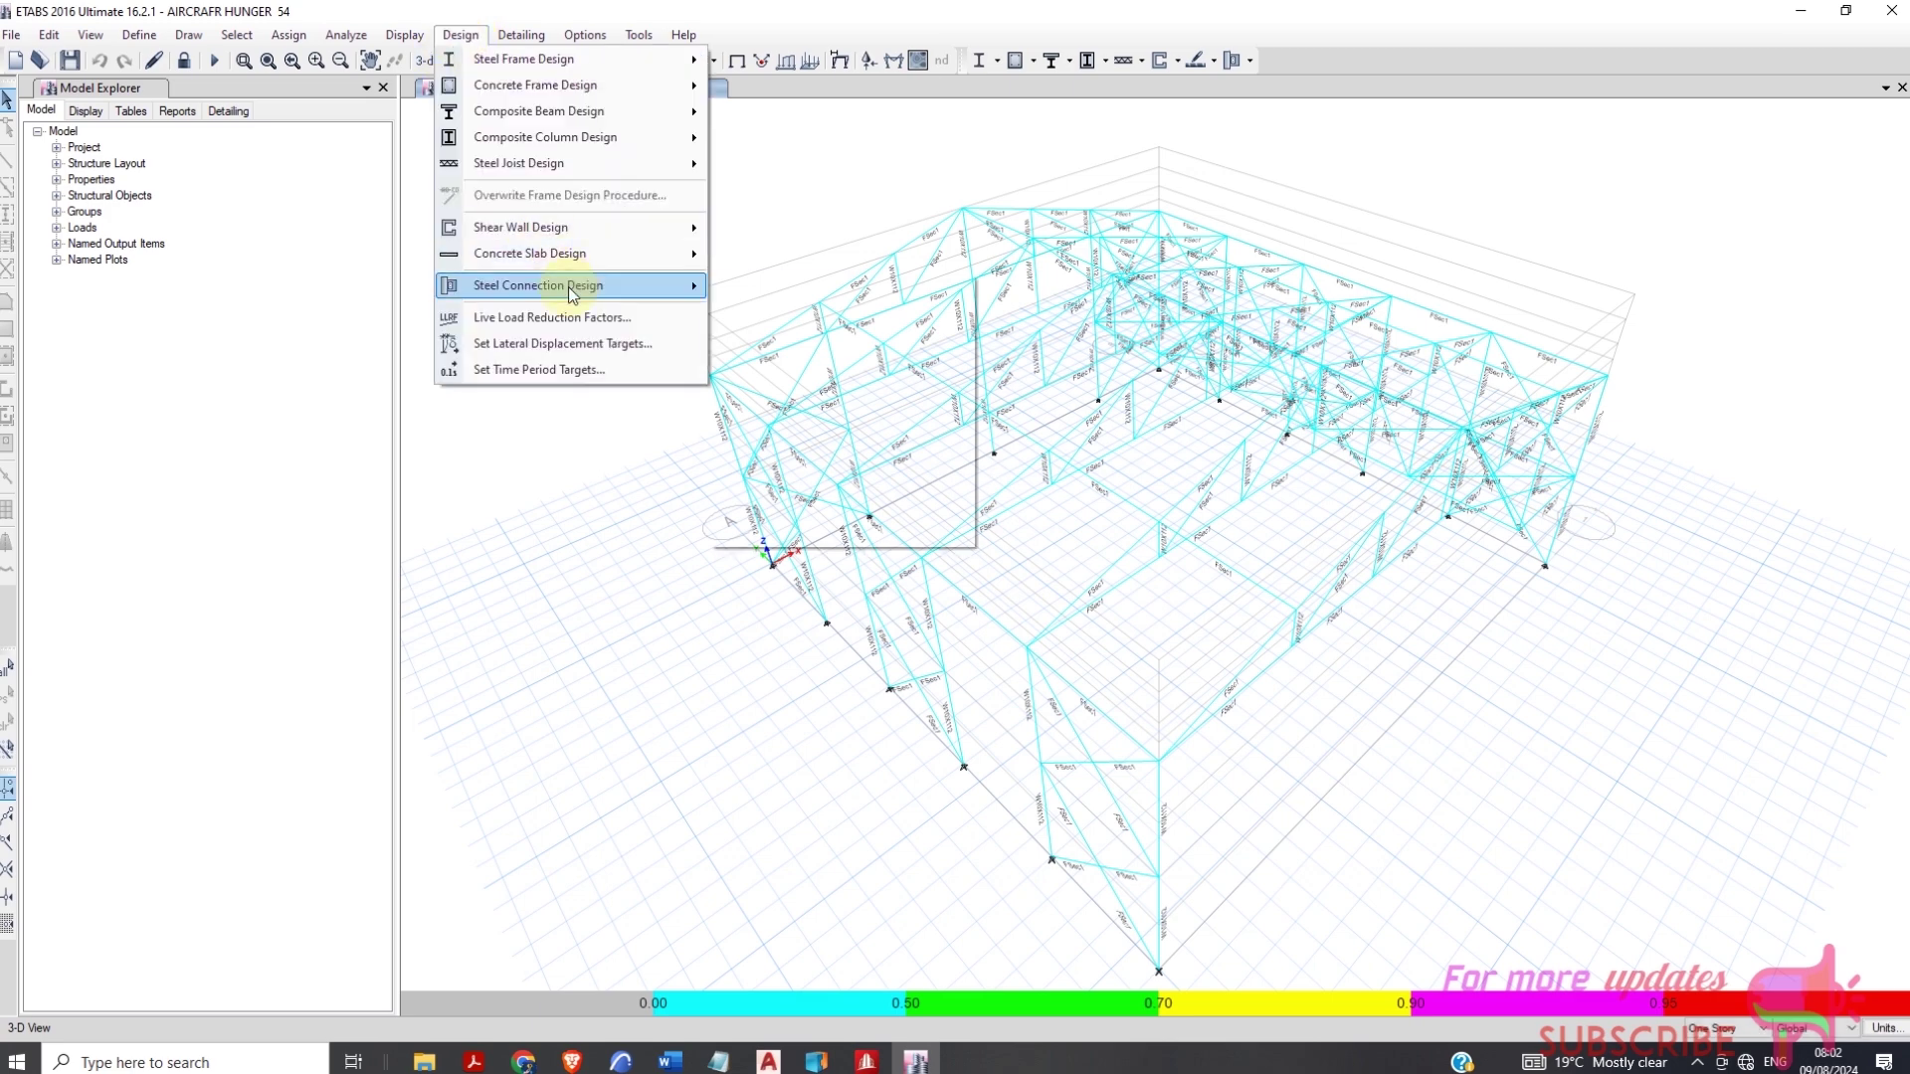
left_click(810, 356)
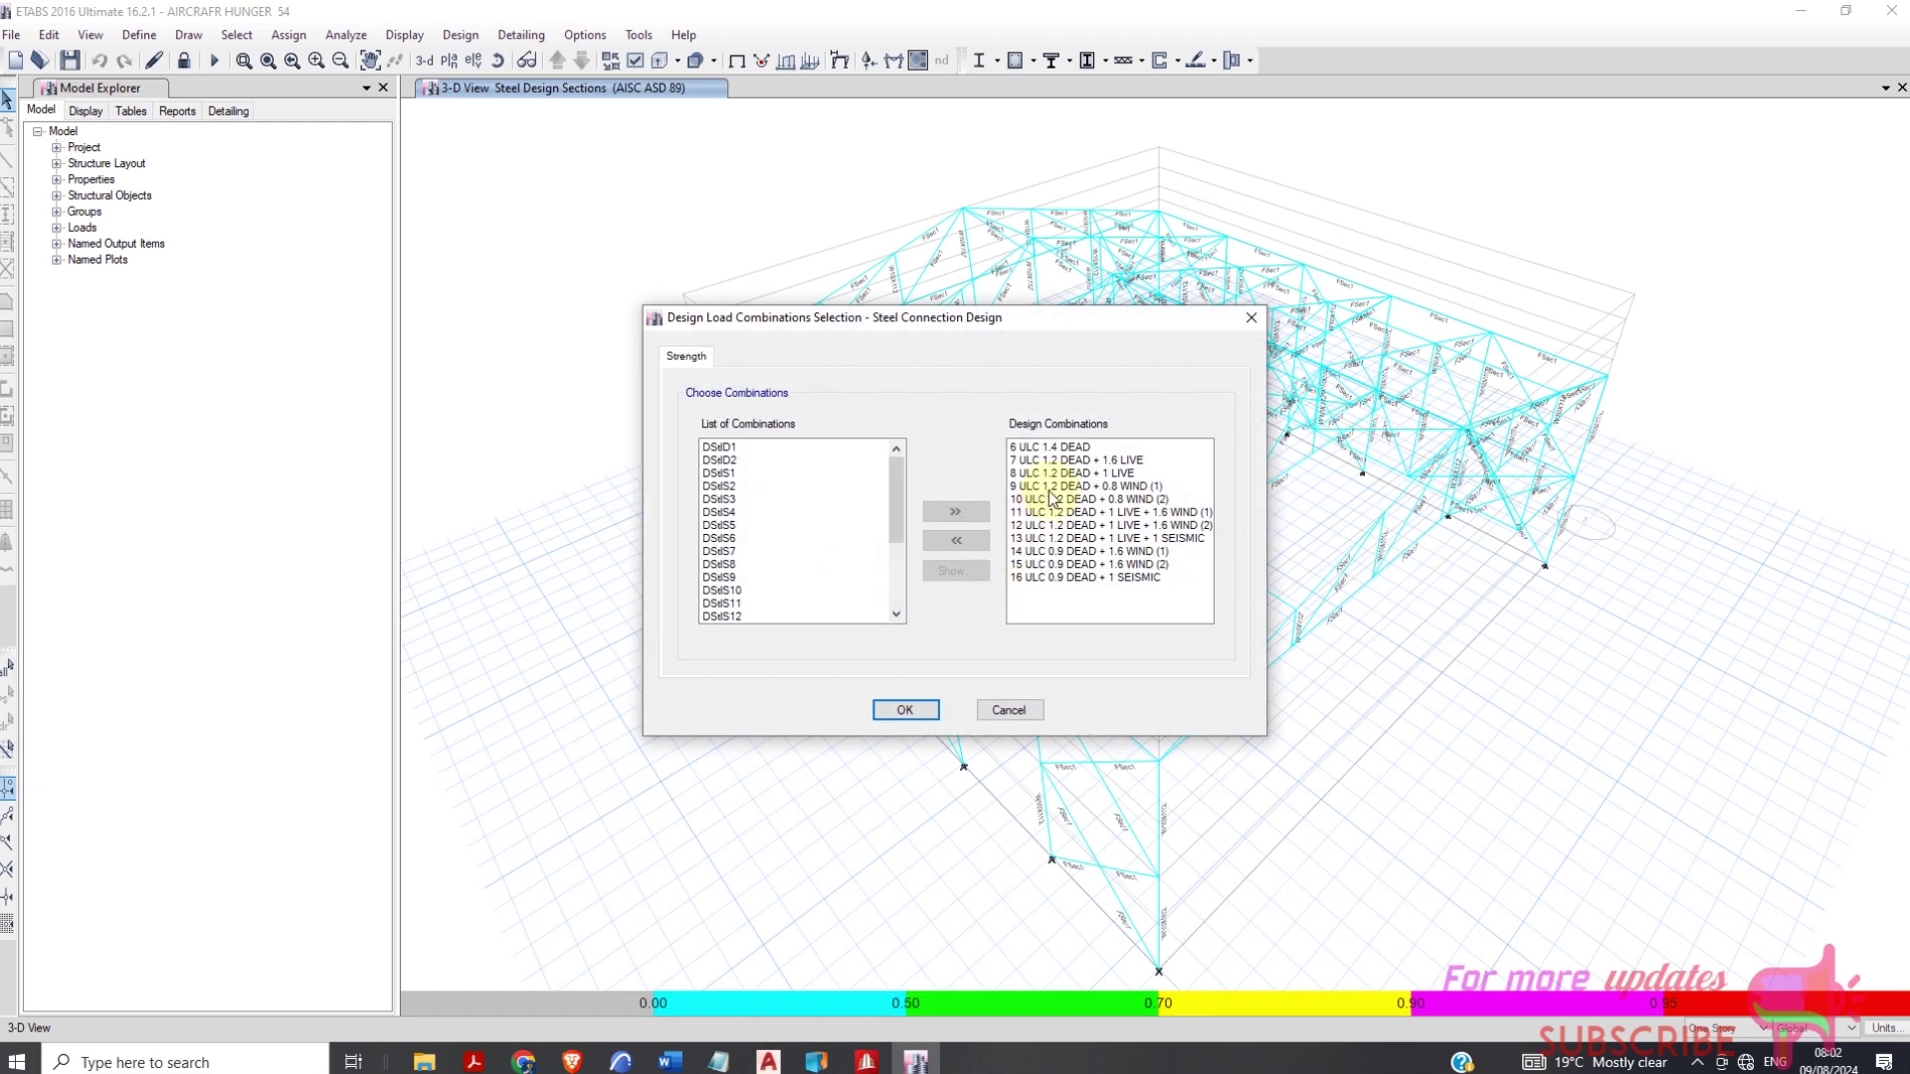
left_click(904, 709)
left_click(461, 35)
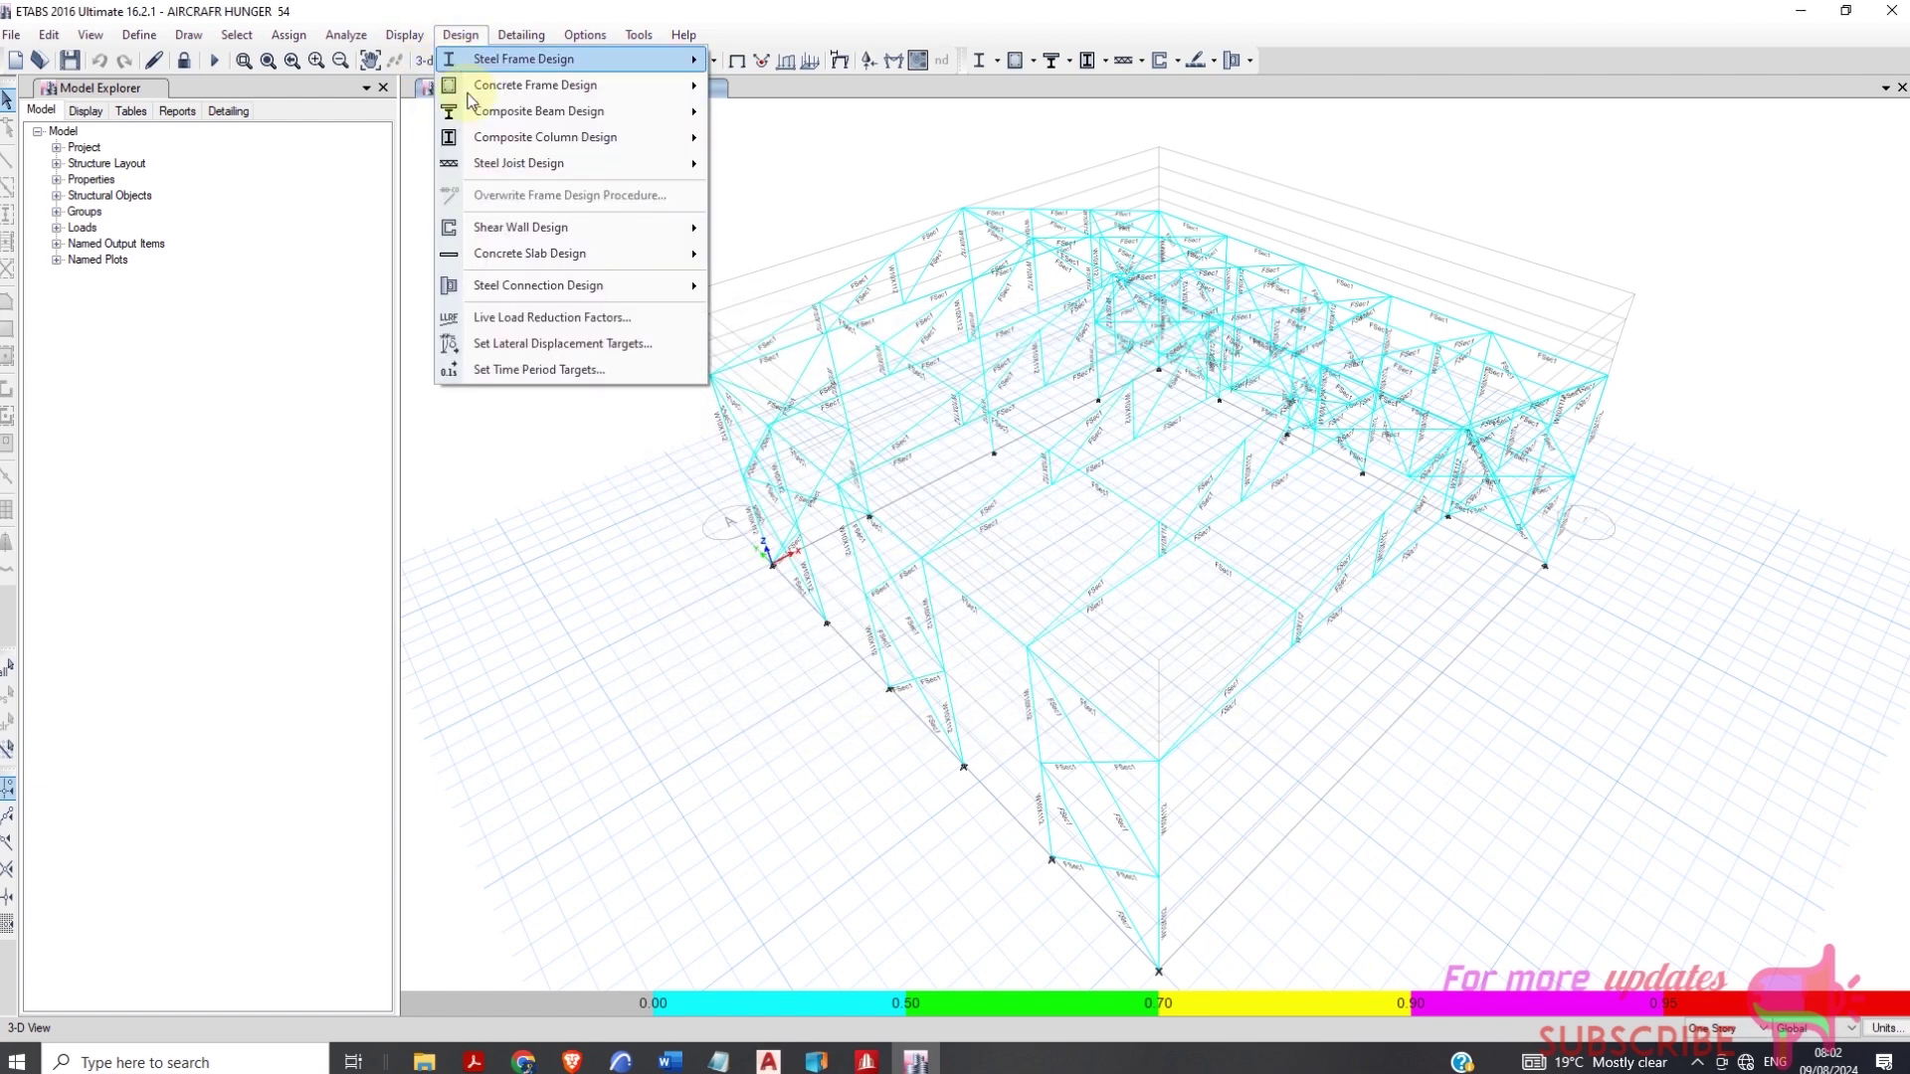
mouse_move(519, 286)
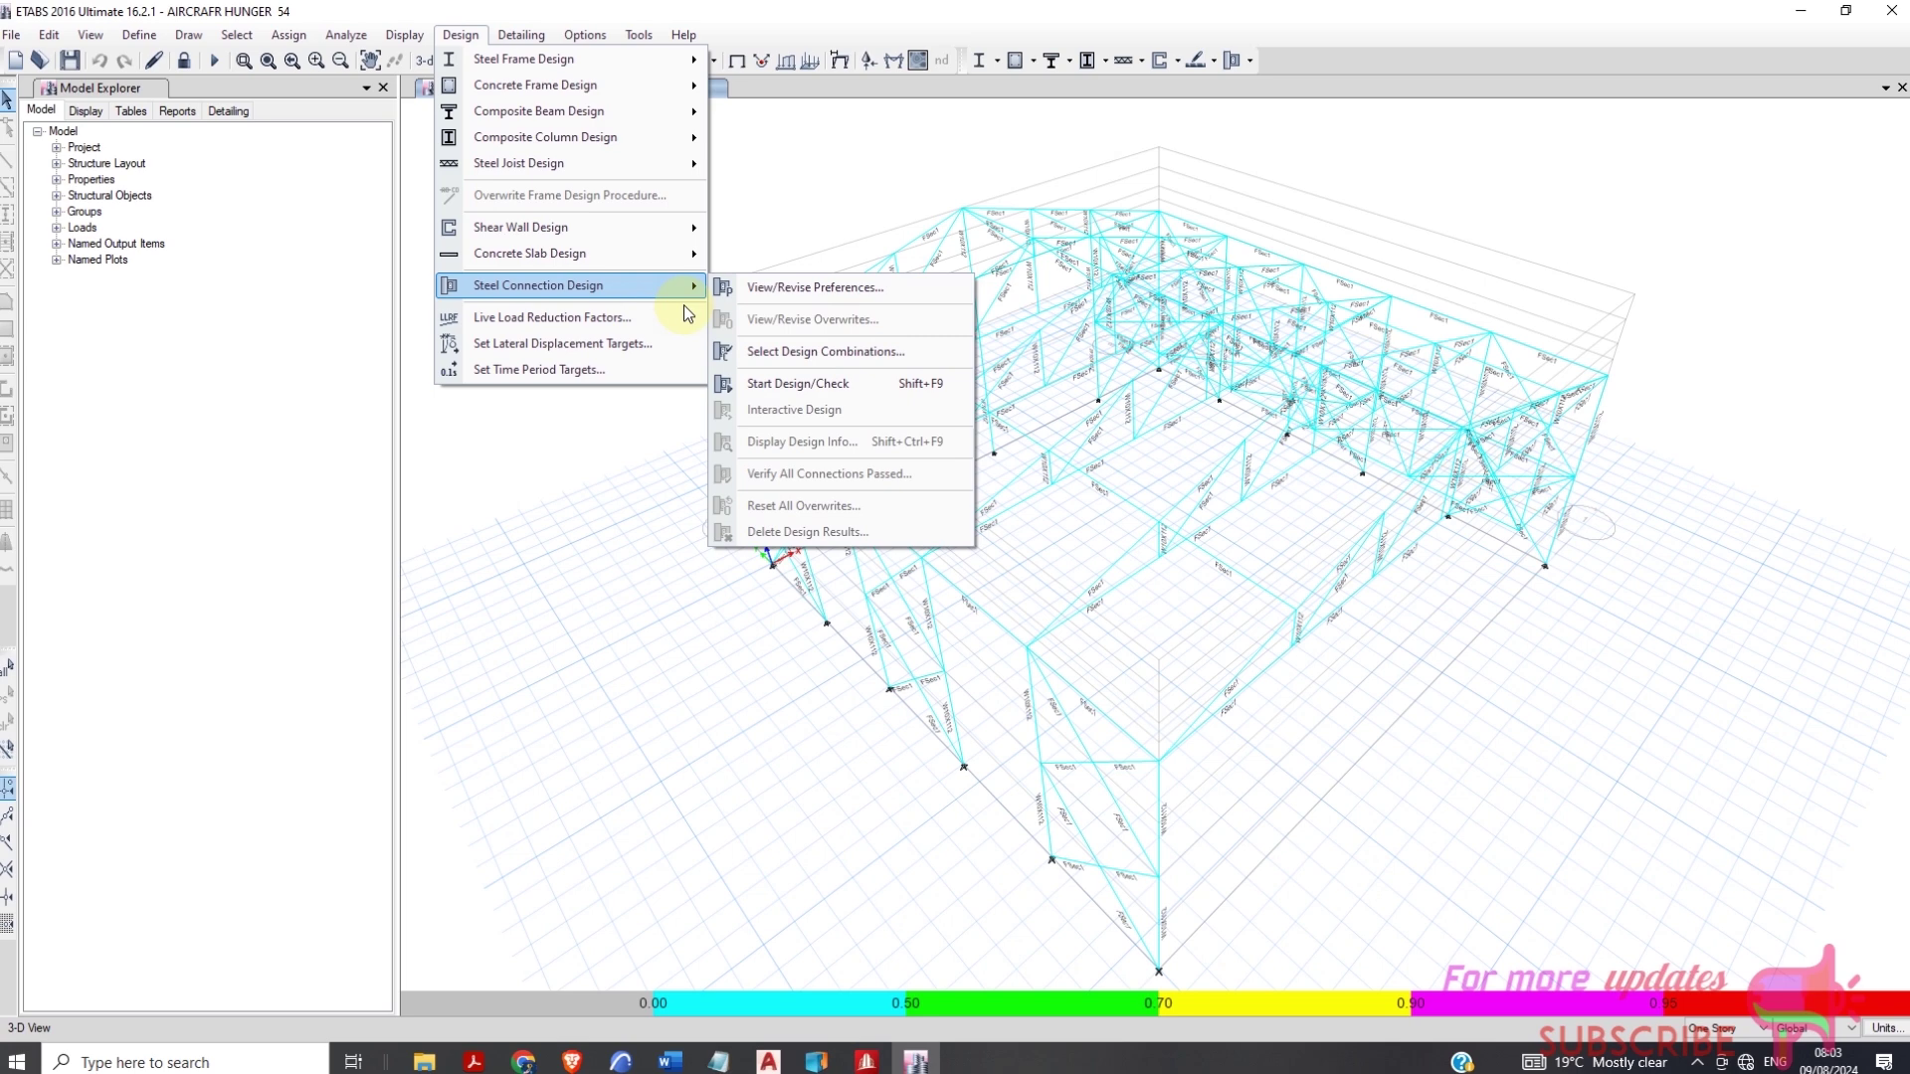
Run the steel connection check and zoom in to inspect connection D/C ratios, selecting a corner member
left_click(781, 391)
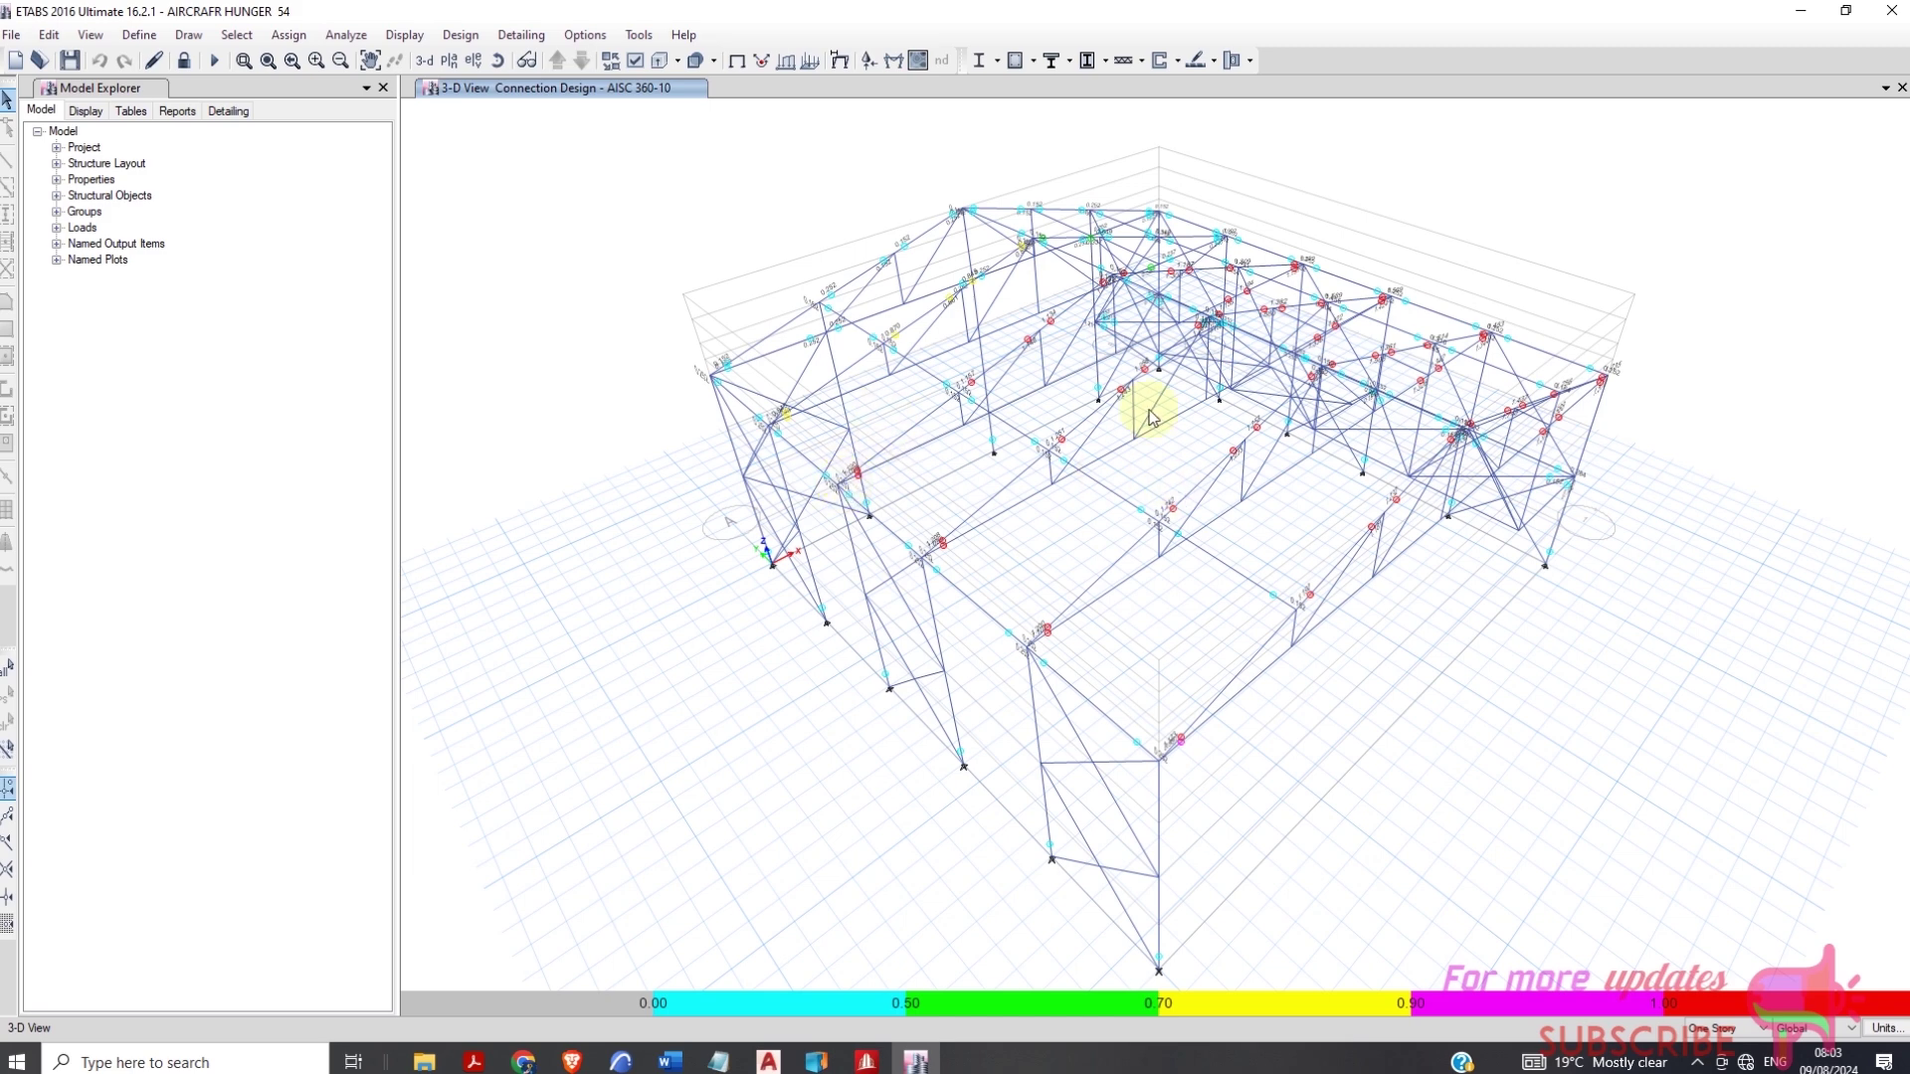
scroll(972, 334, "up", 5)
scroll(945, 356, "down", 5)
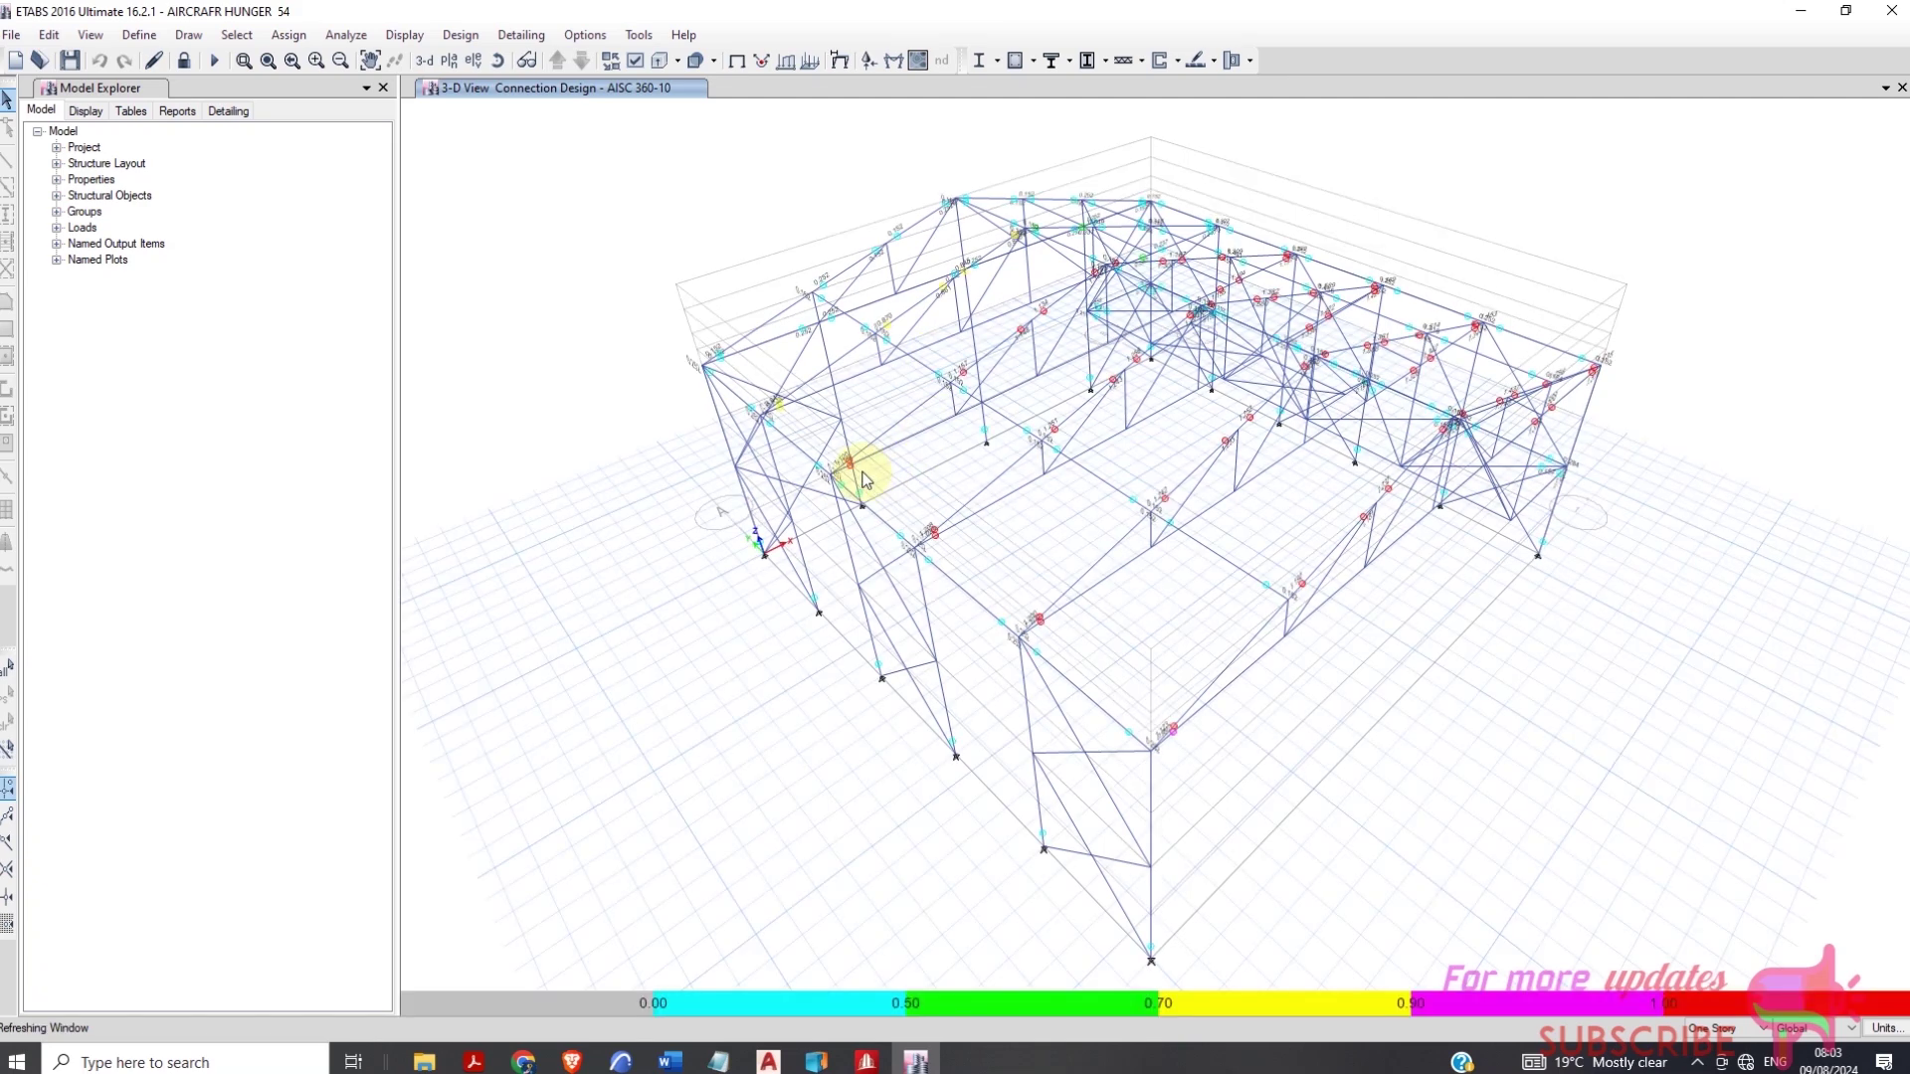
scroll(853, 477, "up", 5)
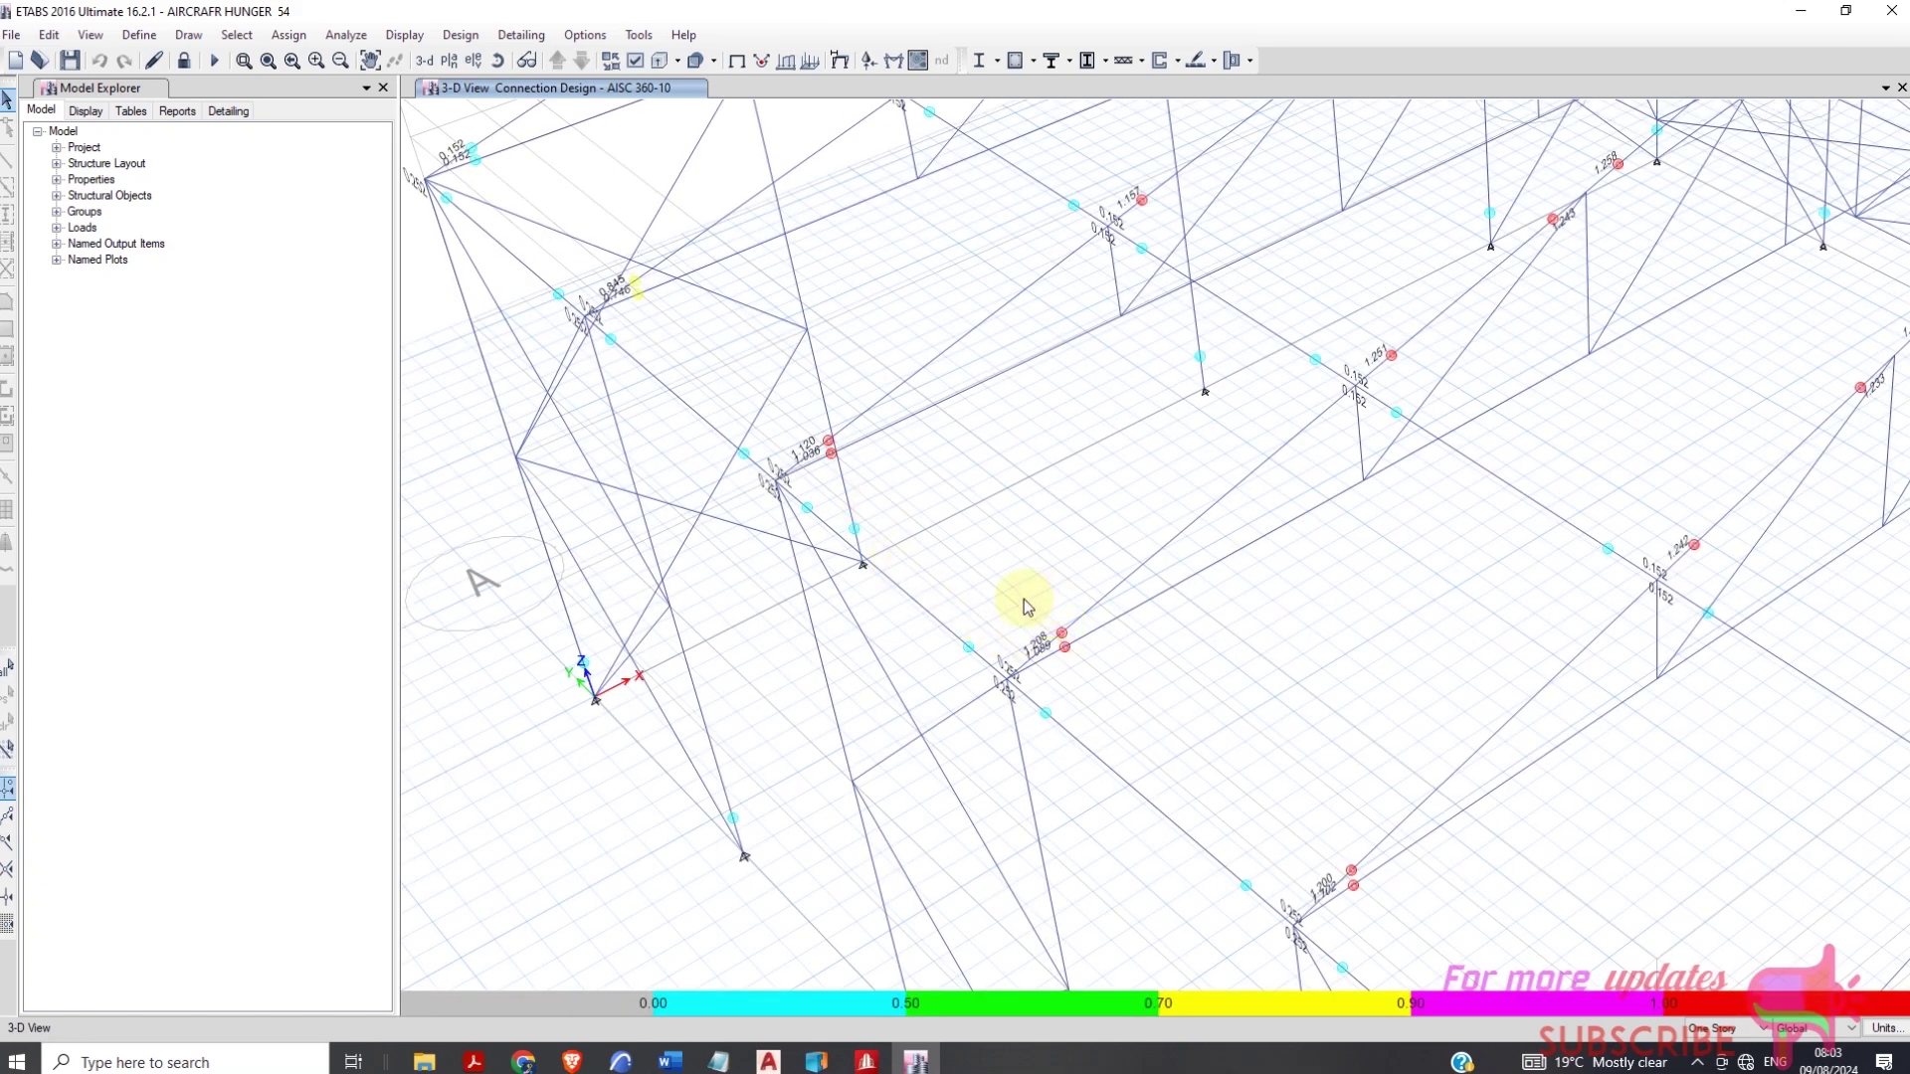
scroll(908, 477, "down", 5)
scroll(836, 444, "up", 5)
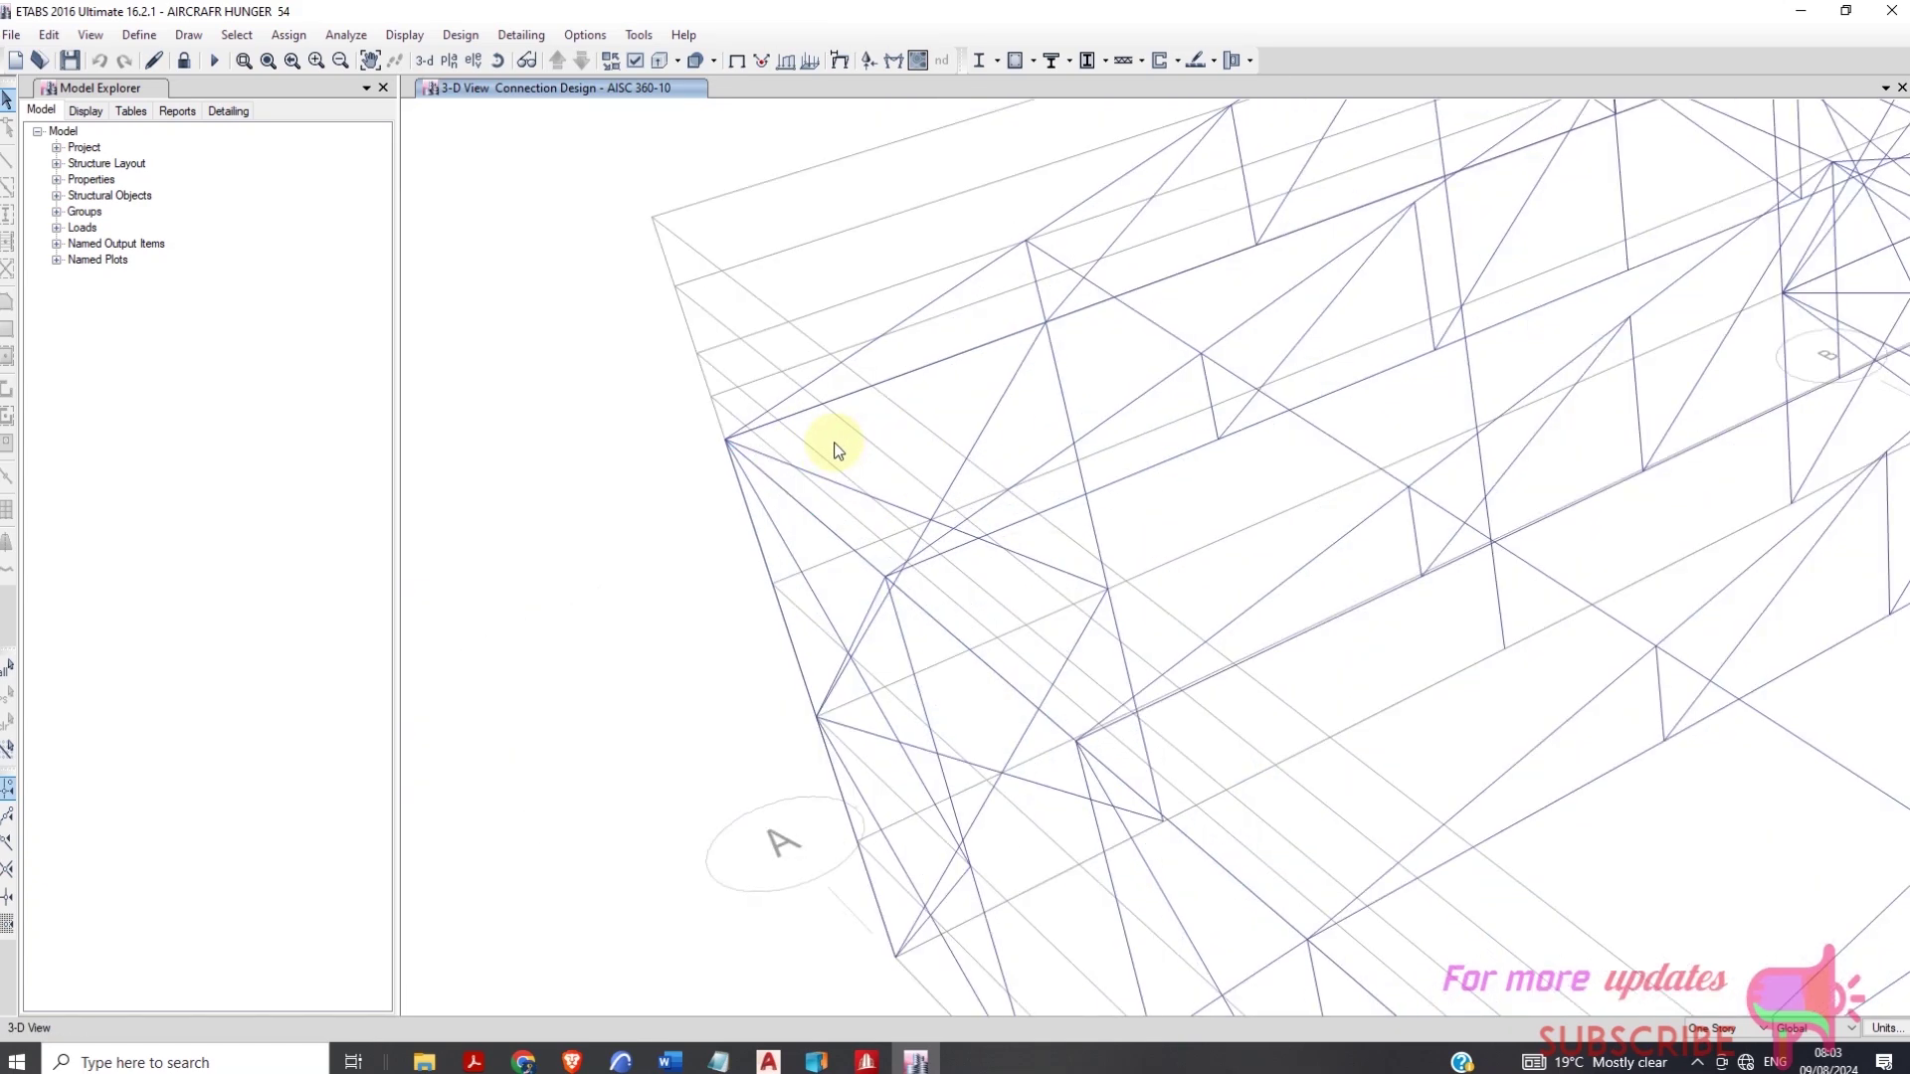
left_click(774, 420)
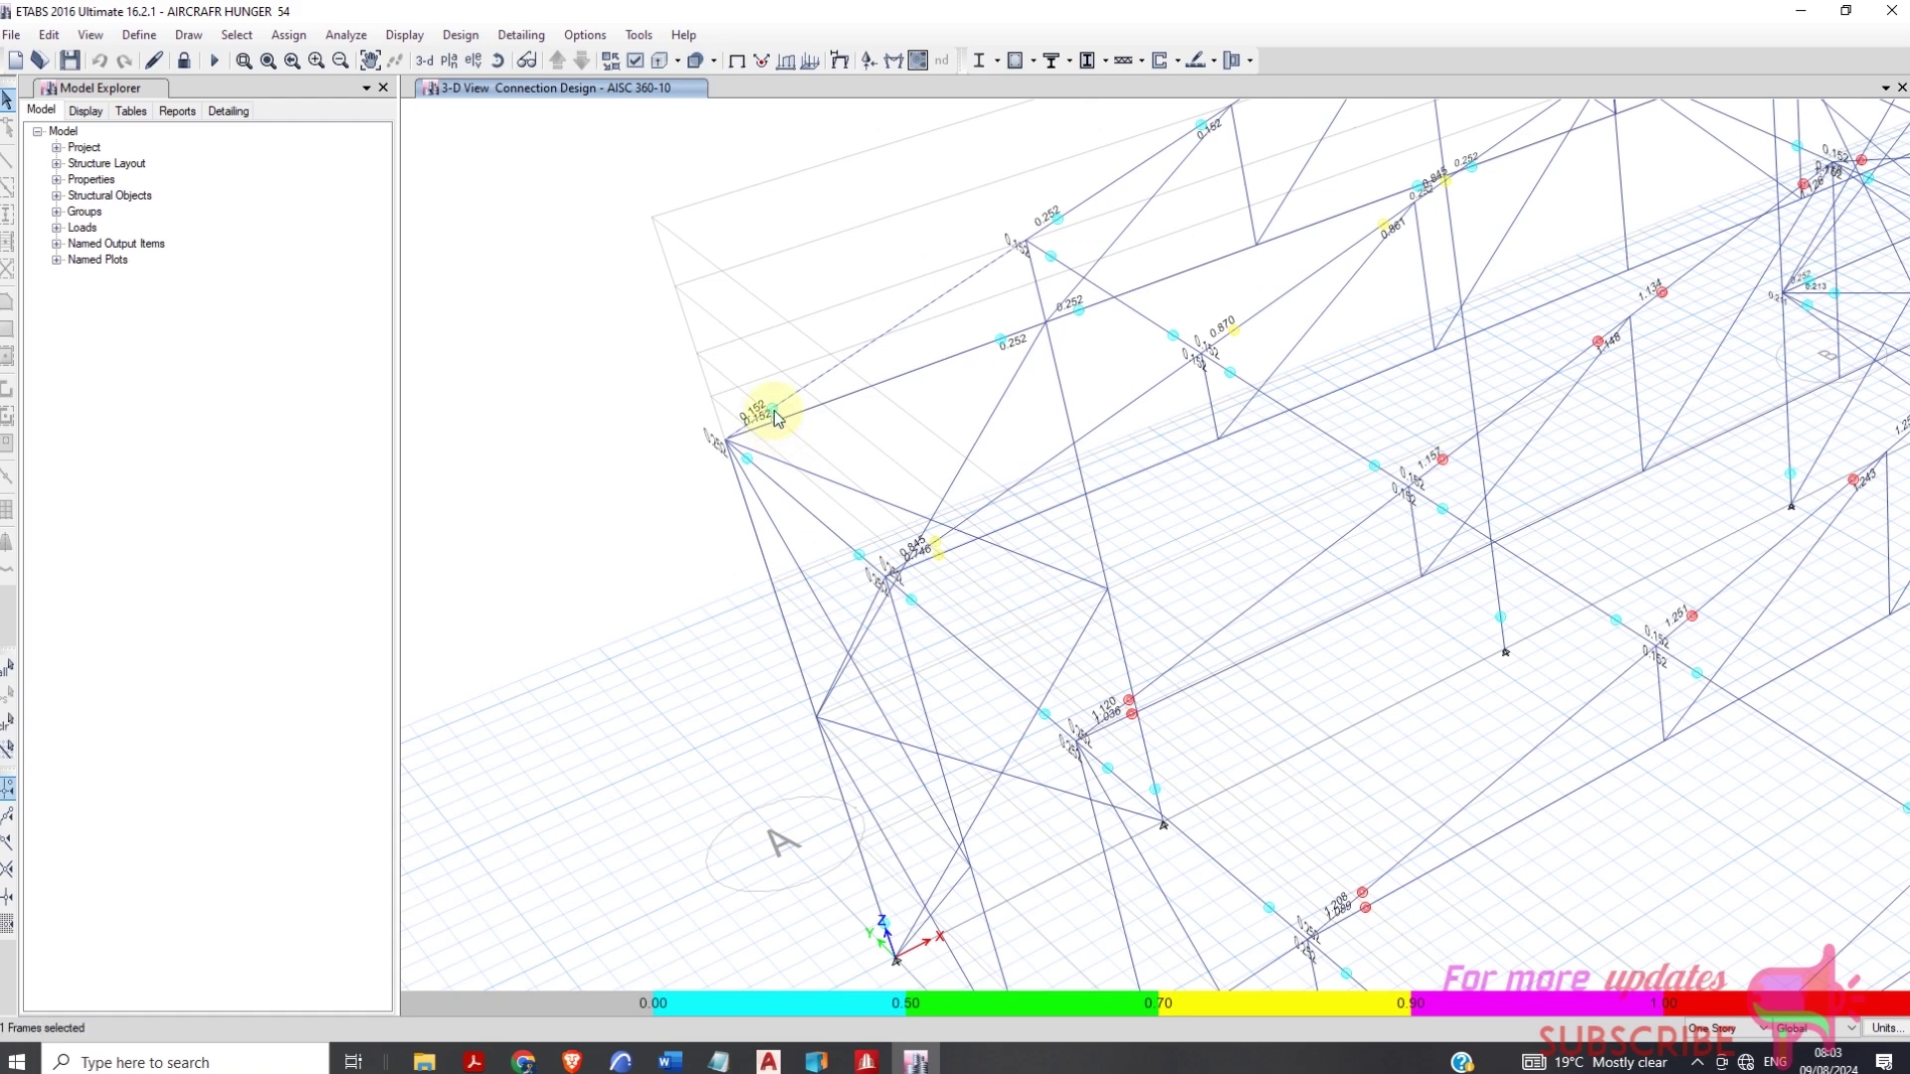
right_click(773, 420)
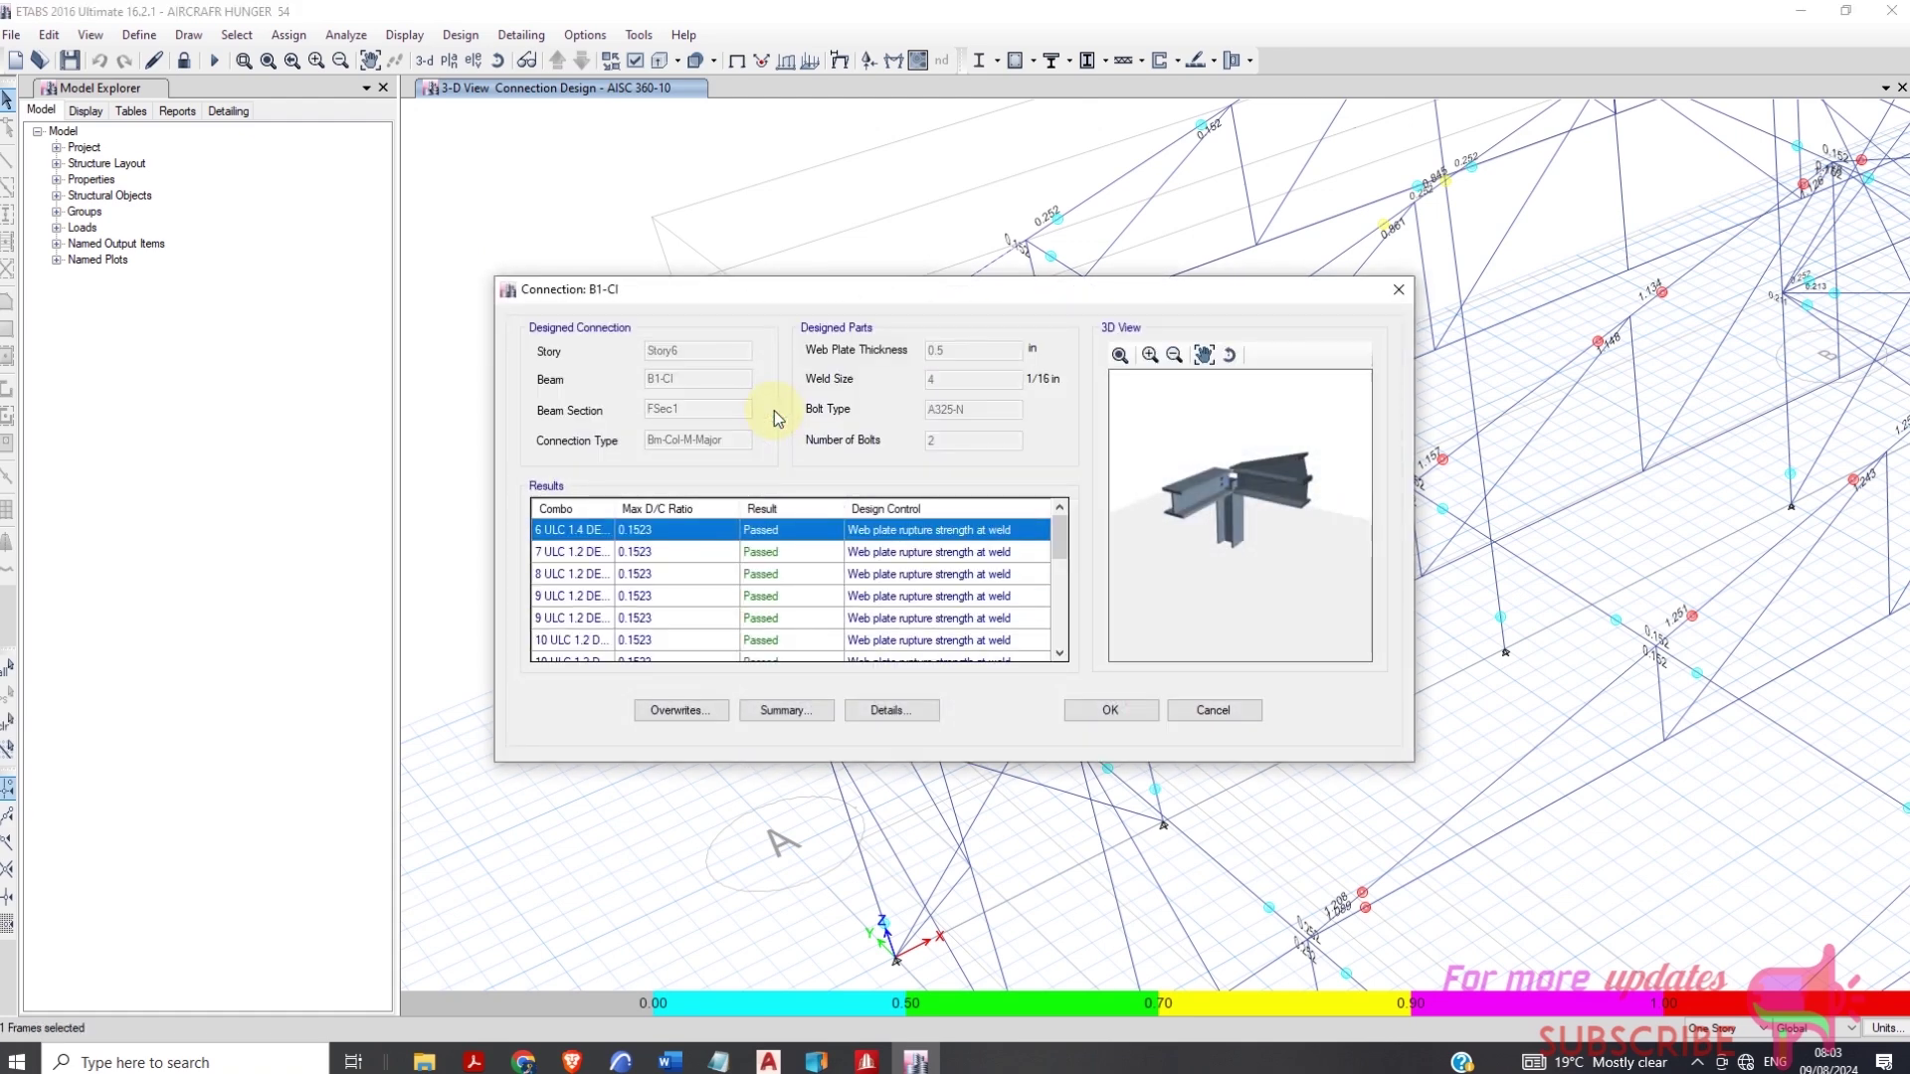
scroll(815, 573, "down", 4)
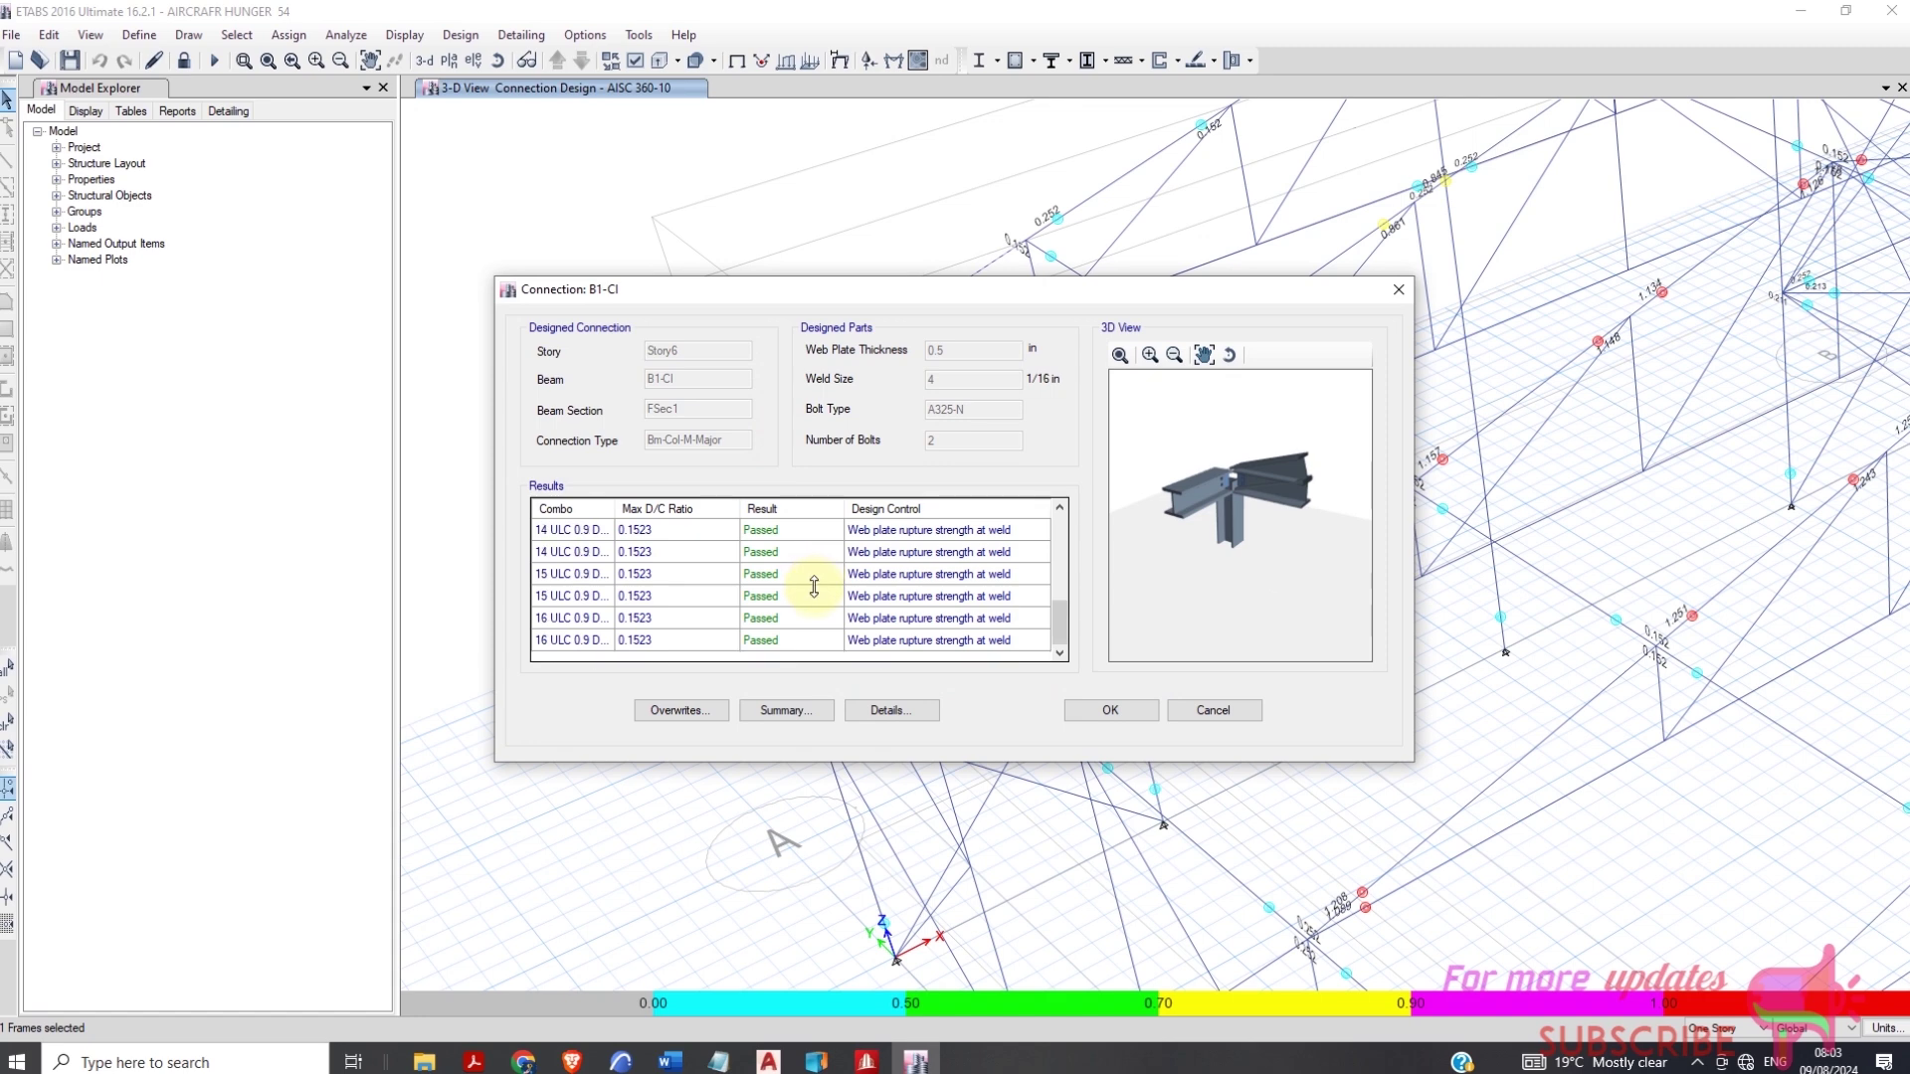
scroll(814, 599, "down", 1)
left_click(881, 712)
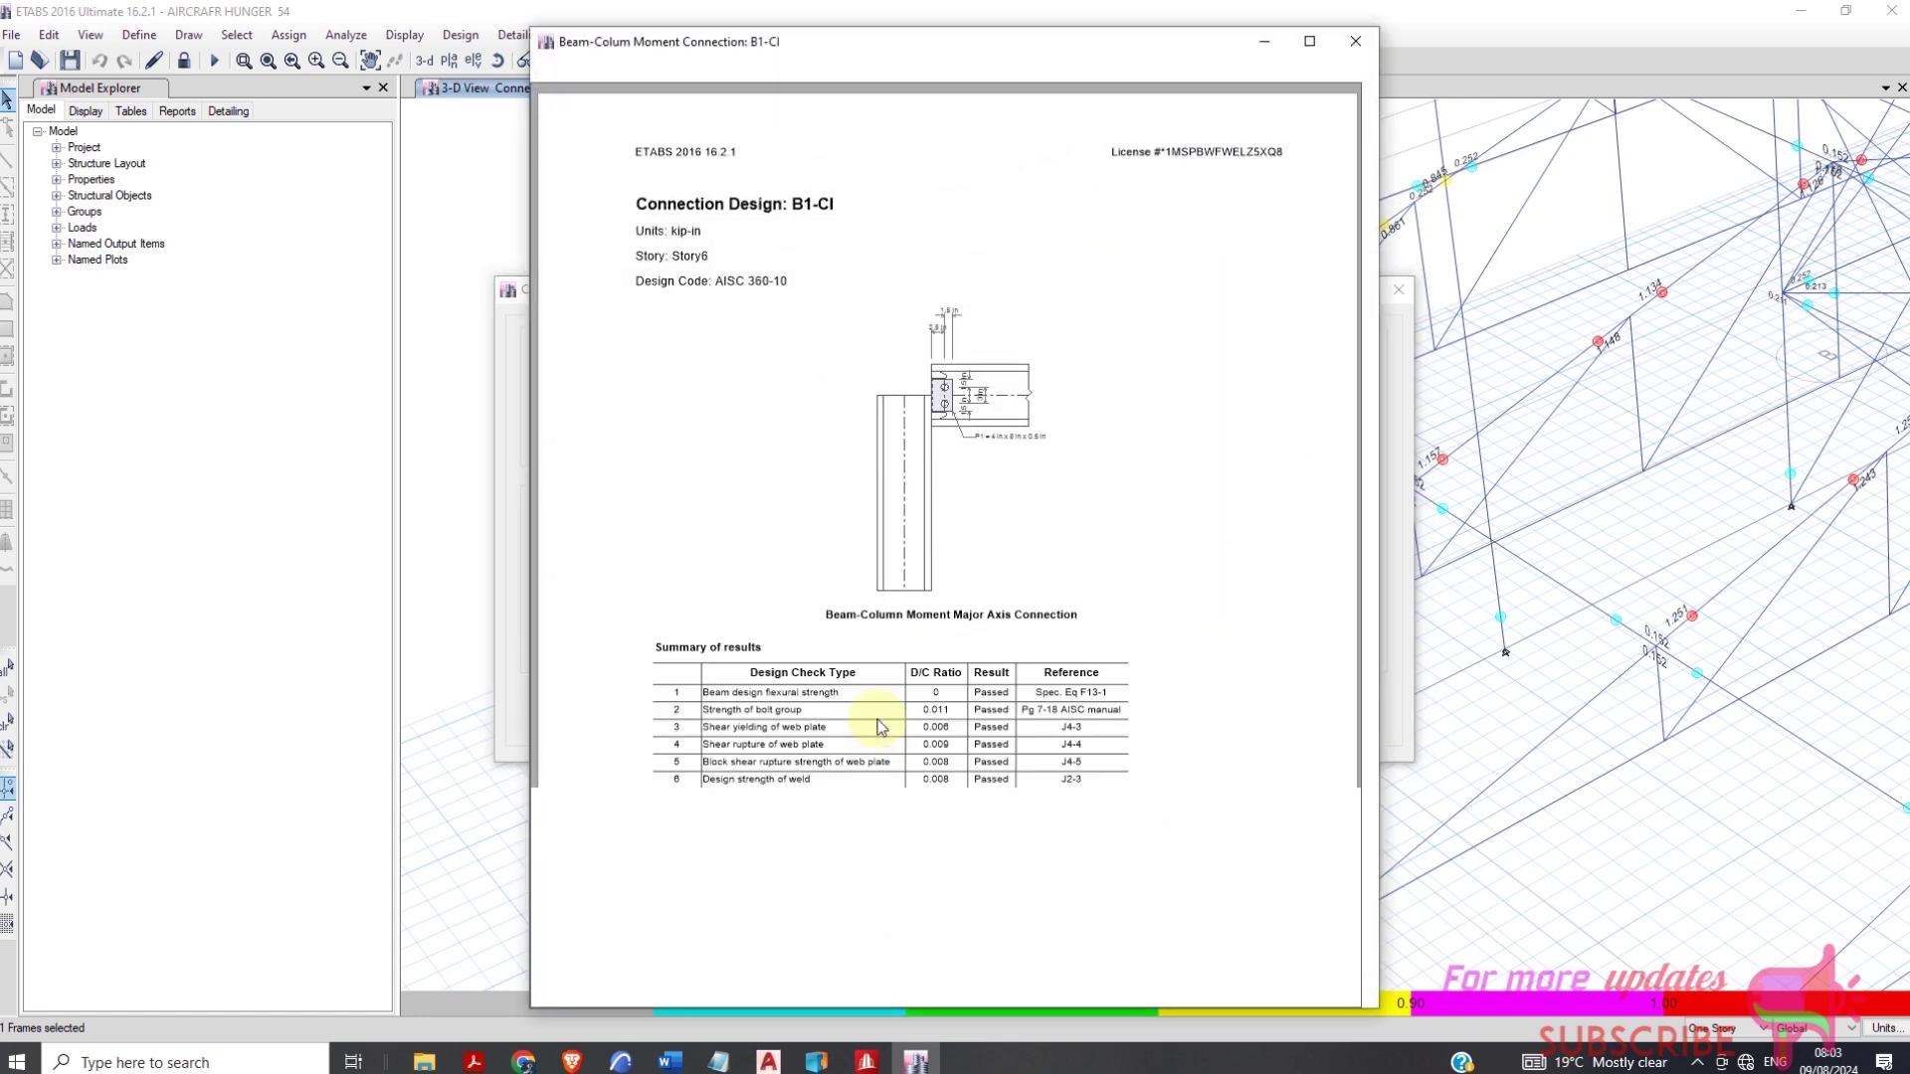
scroll(922, 485, "down", 15)
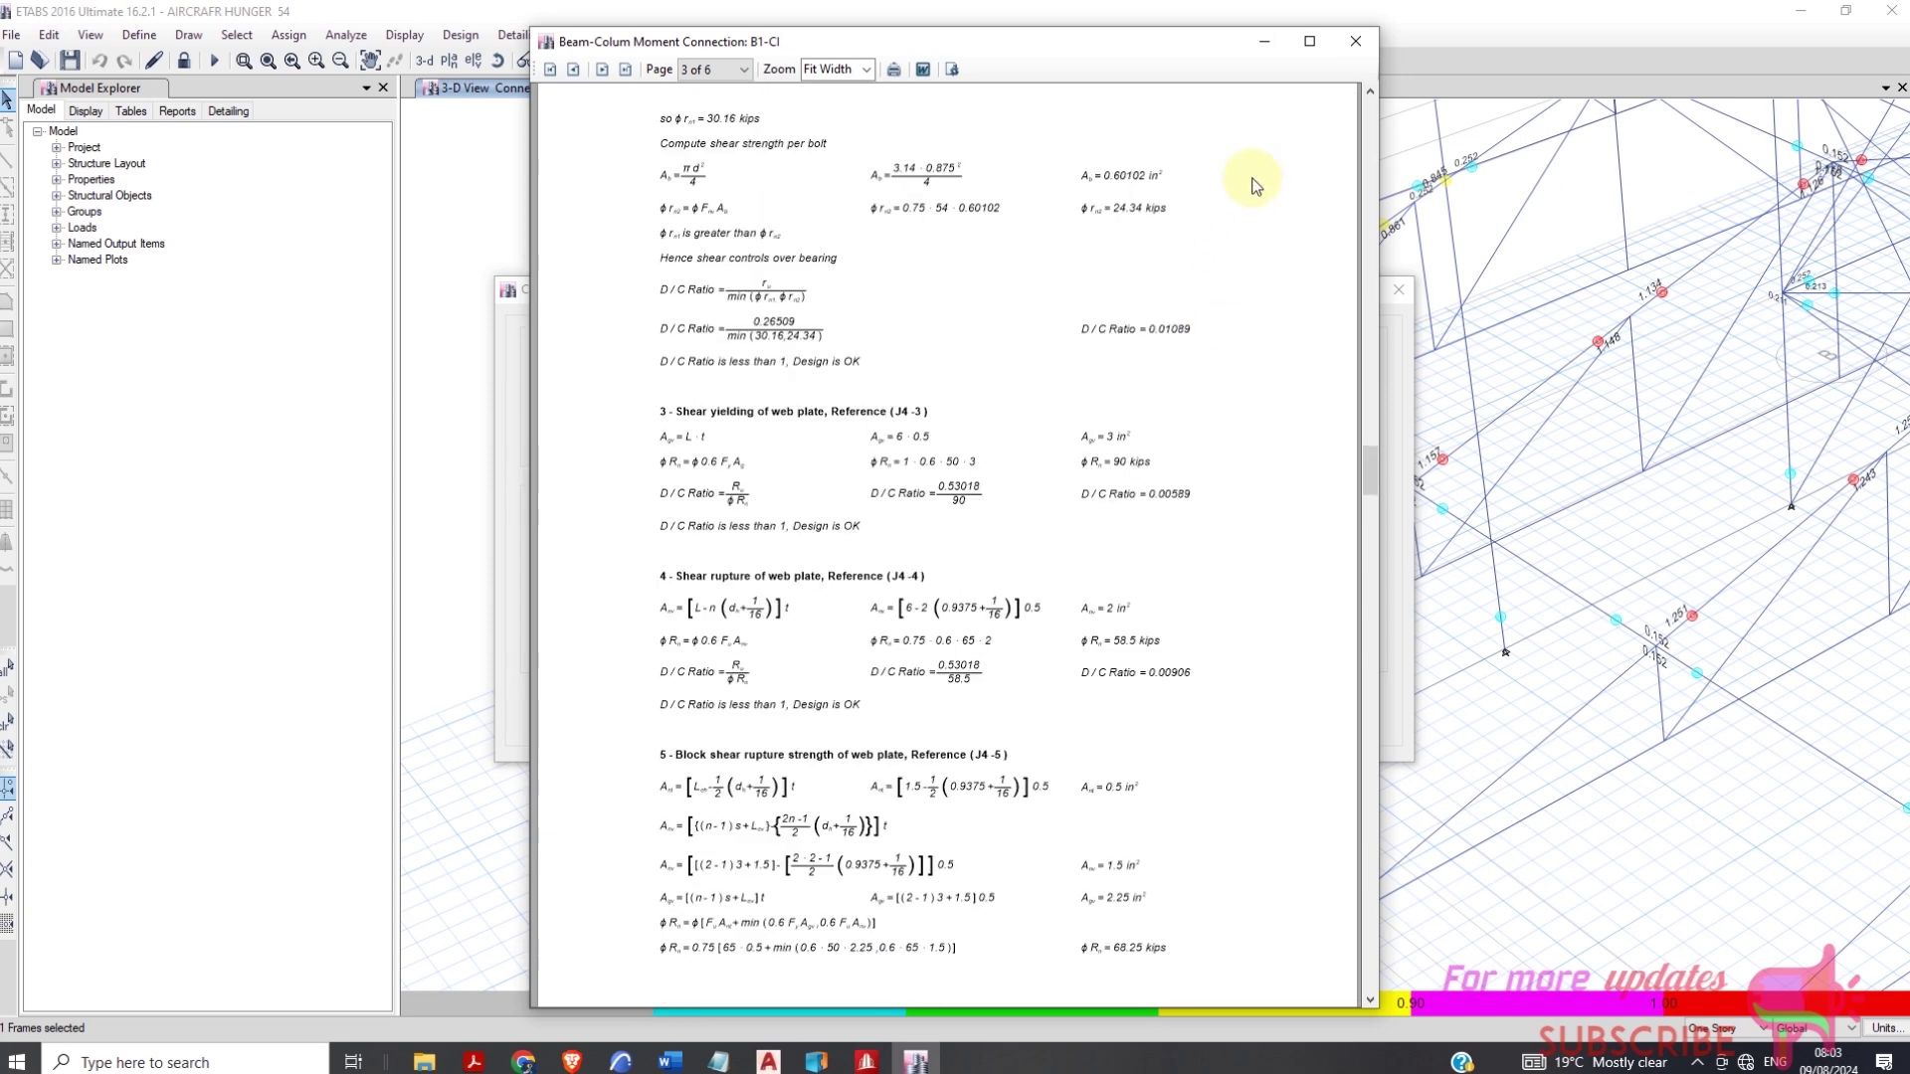
left_click(1353, 43)
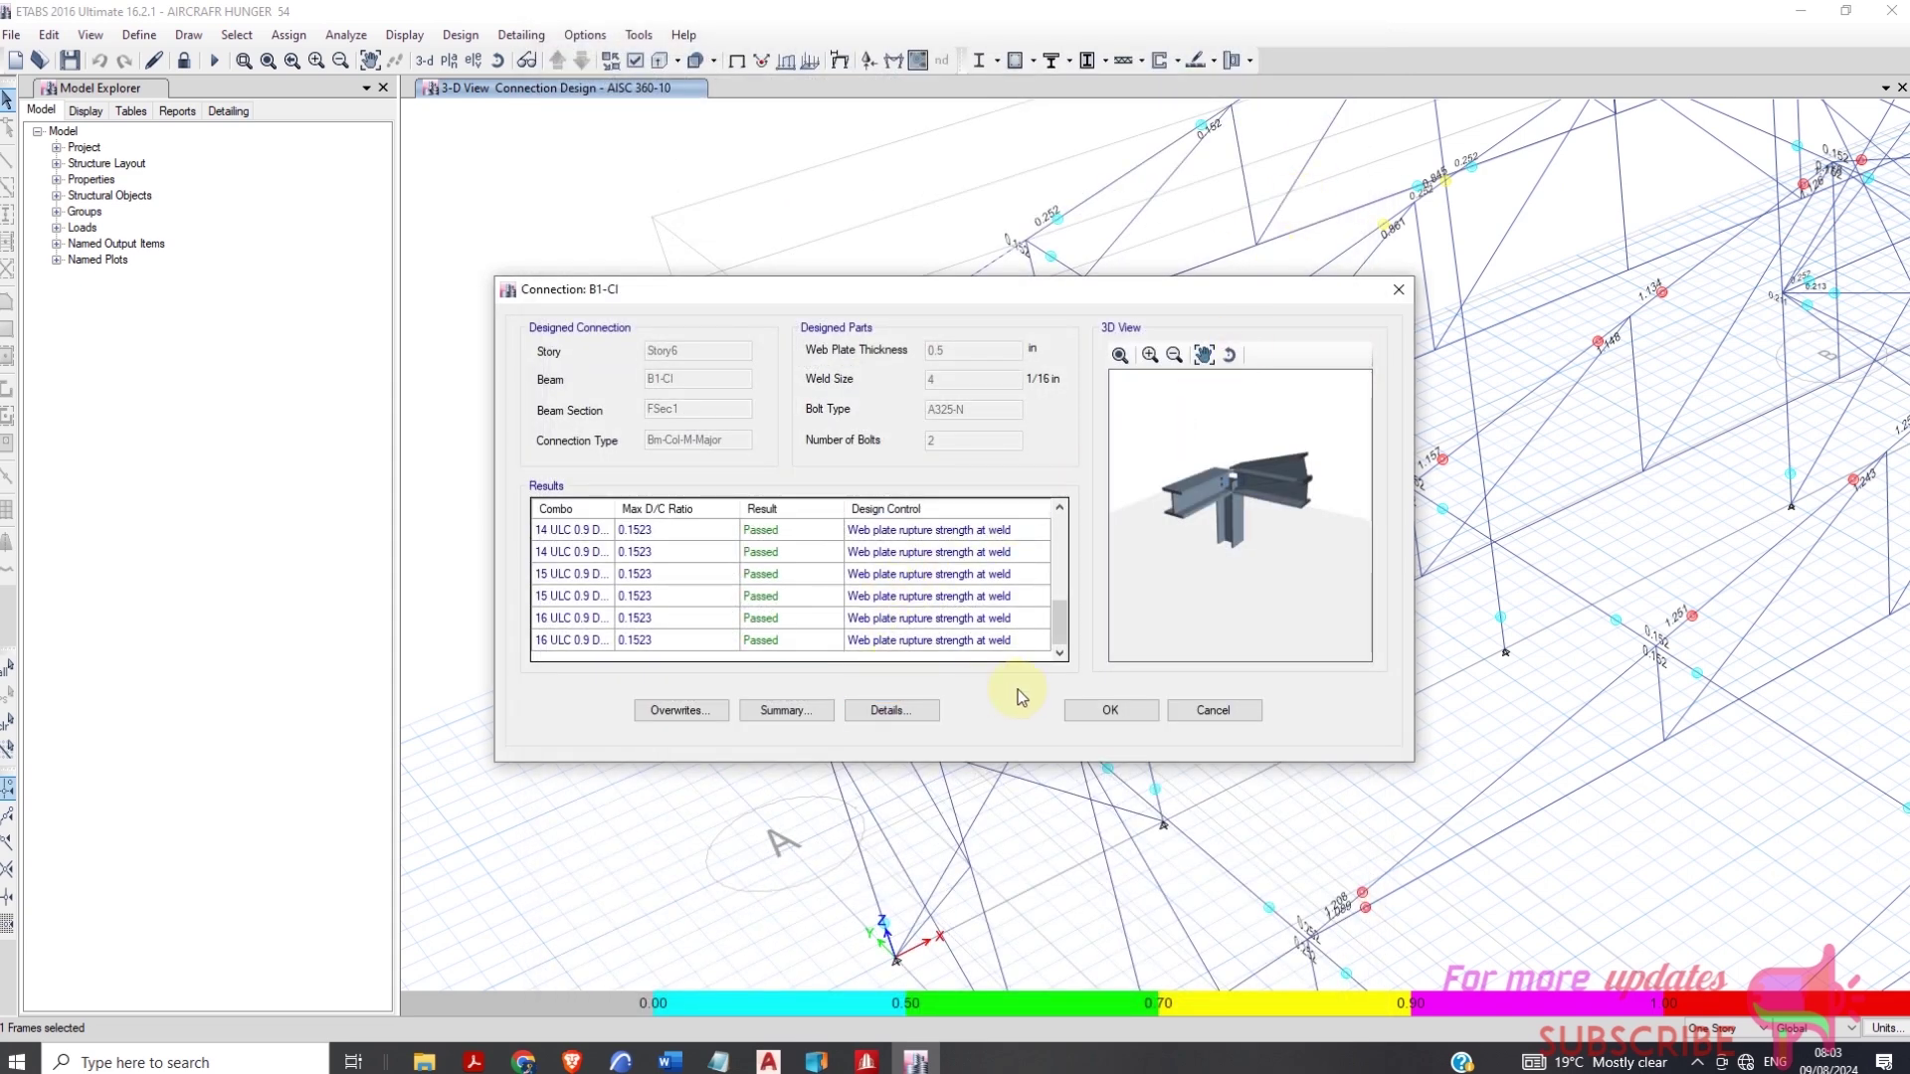
left_click(1112, 710)
scroll(921, 430, "down", 10)
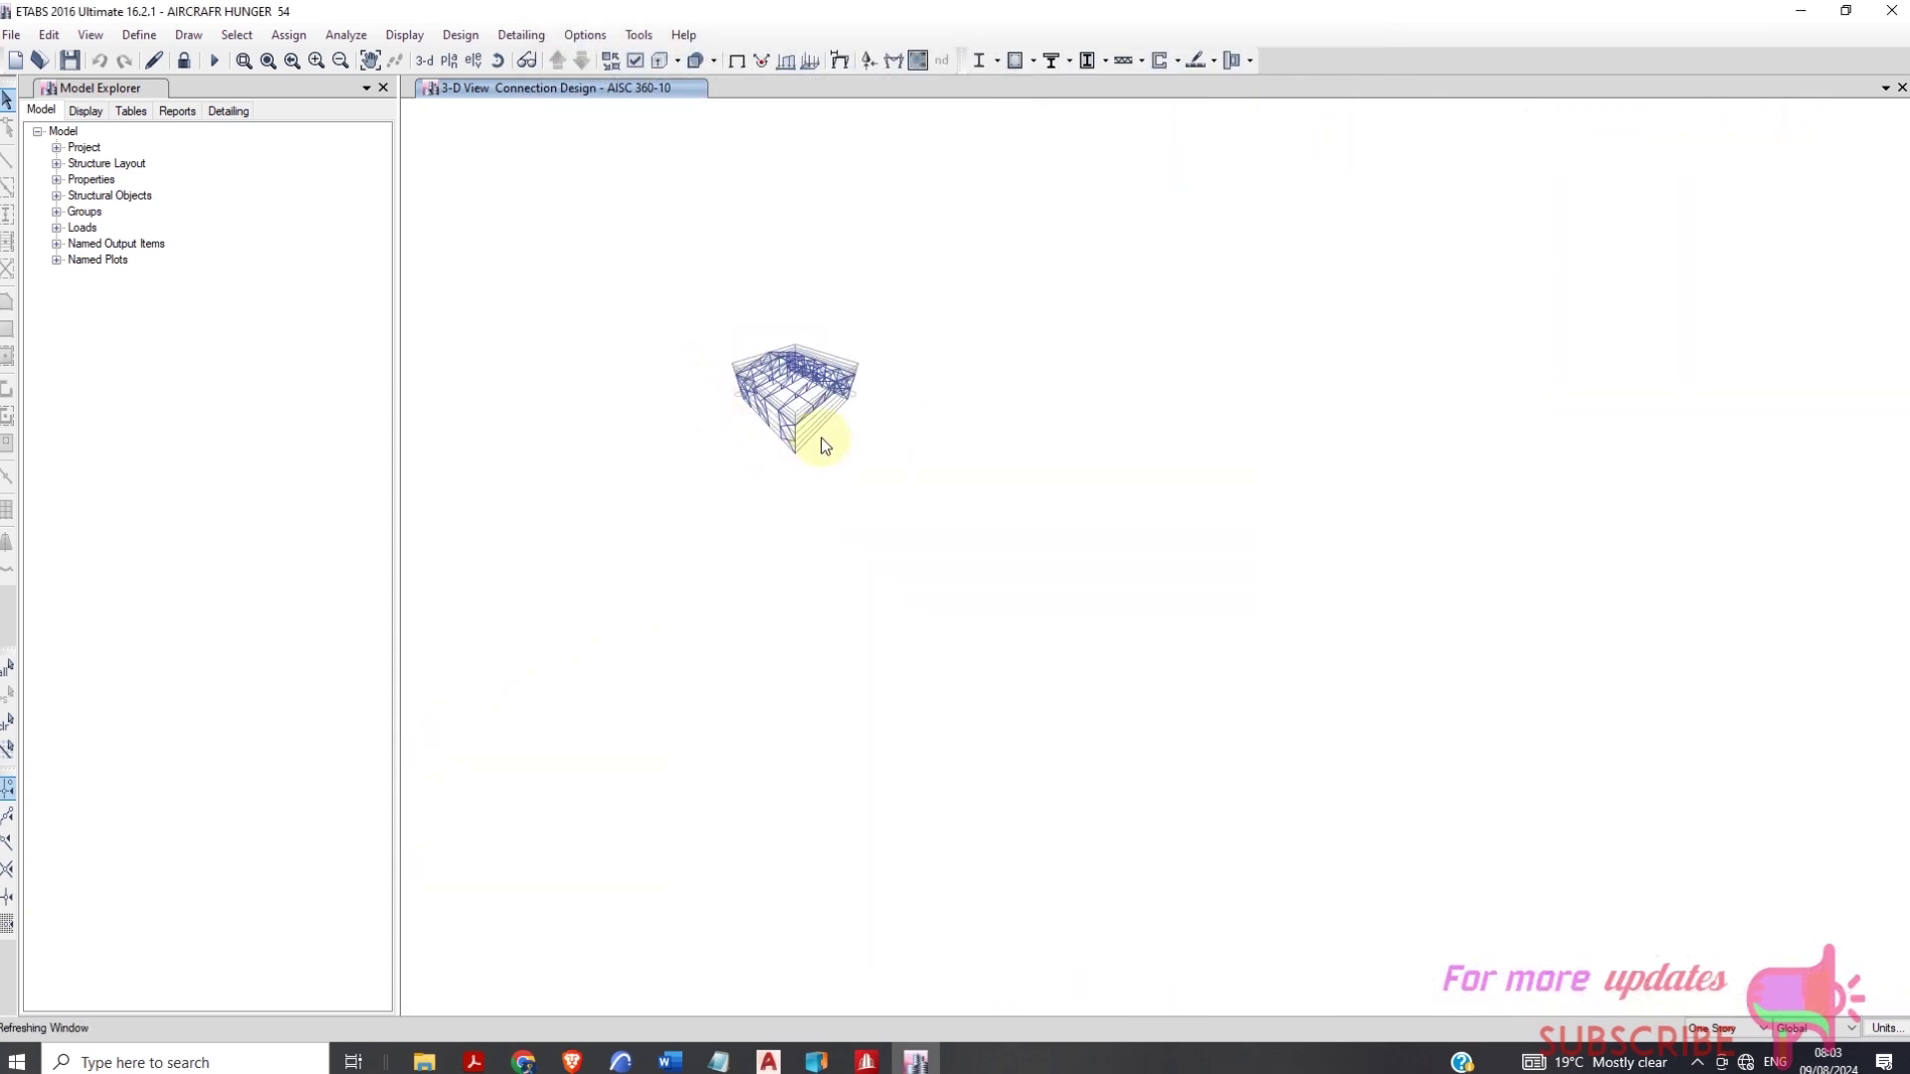
scroll(780, 431, "up", 10)
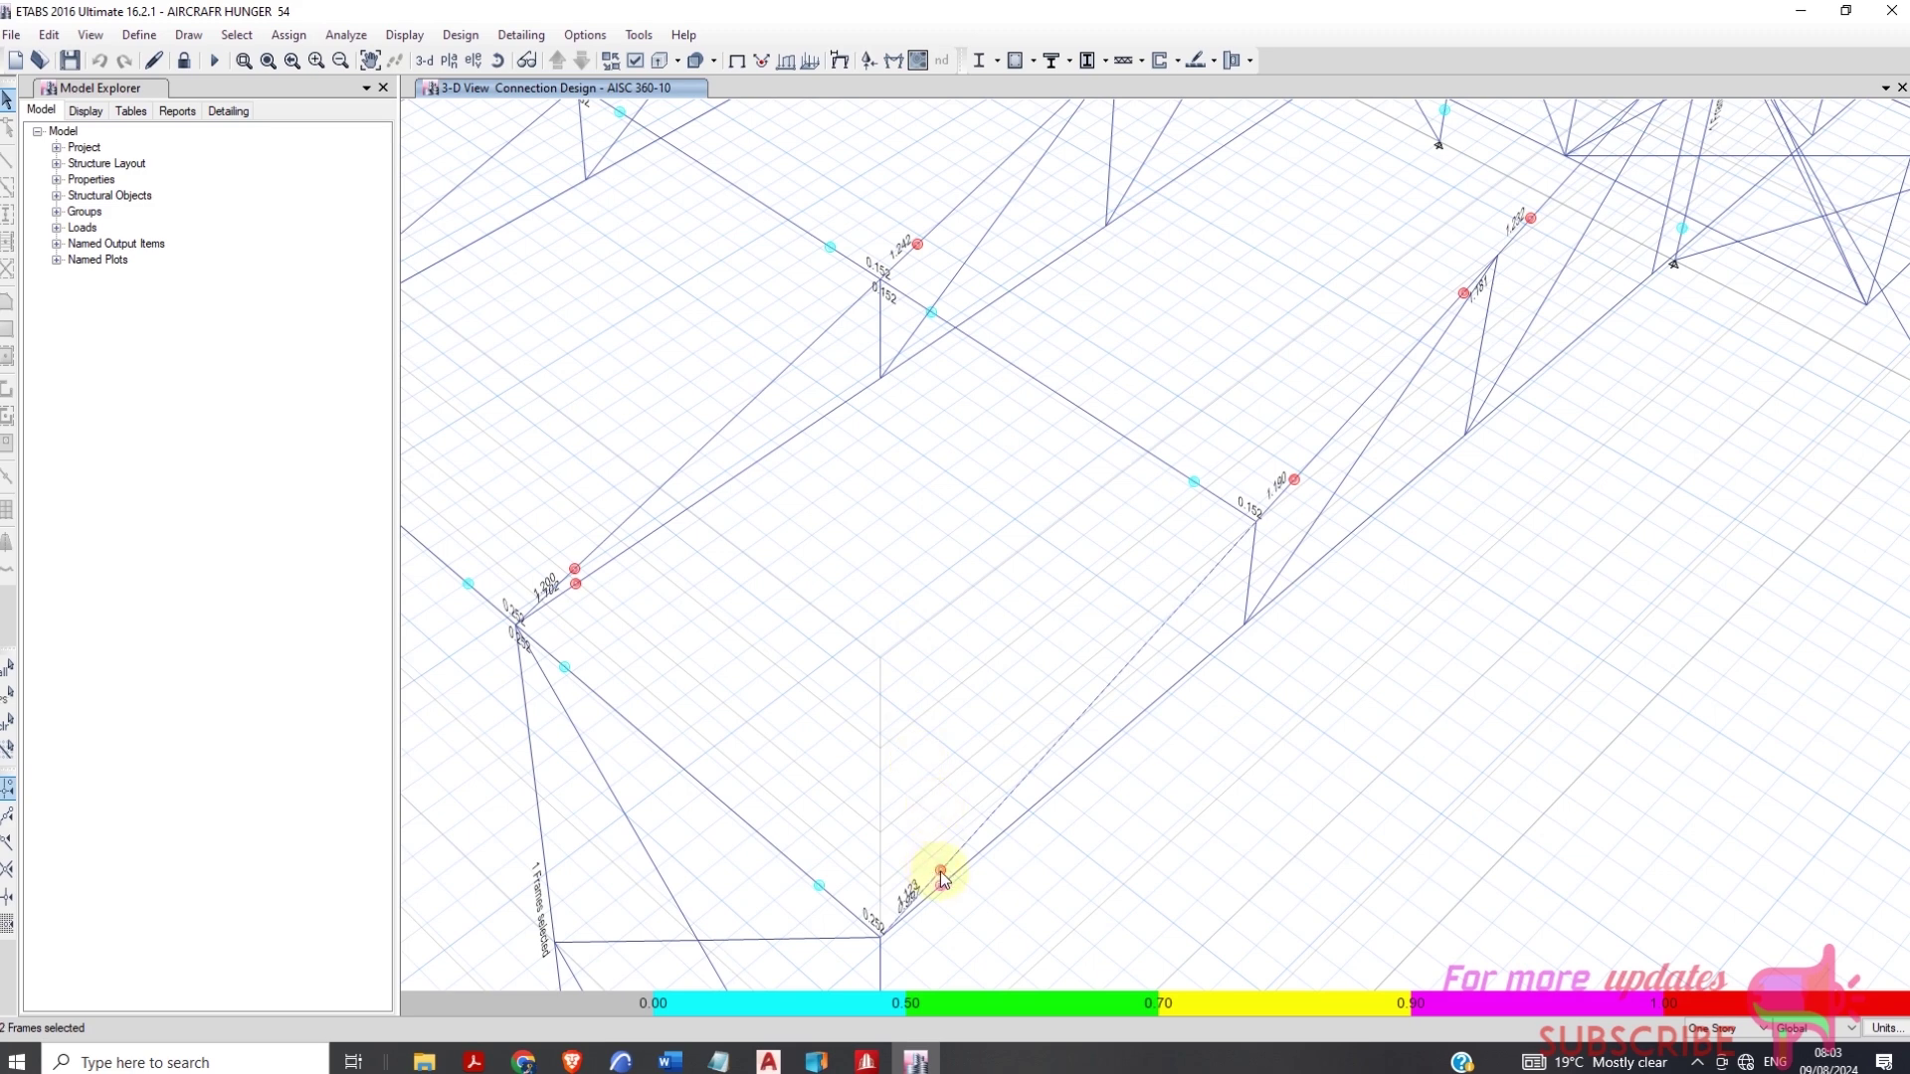
Open connection B104-CI's overwrites and set its bolt size to 1 1/4
right_click(941, 877)
scroll(800, 582, "down", 7)
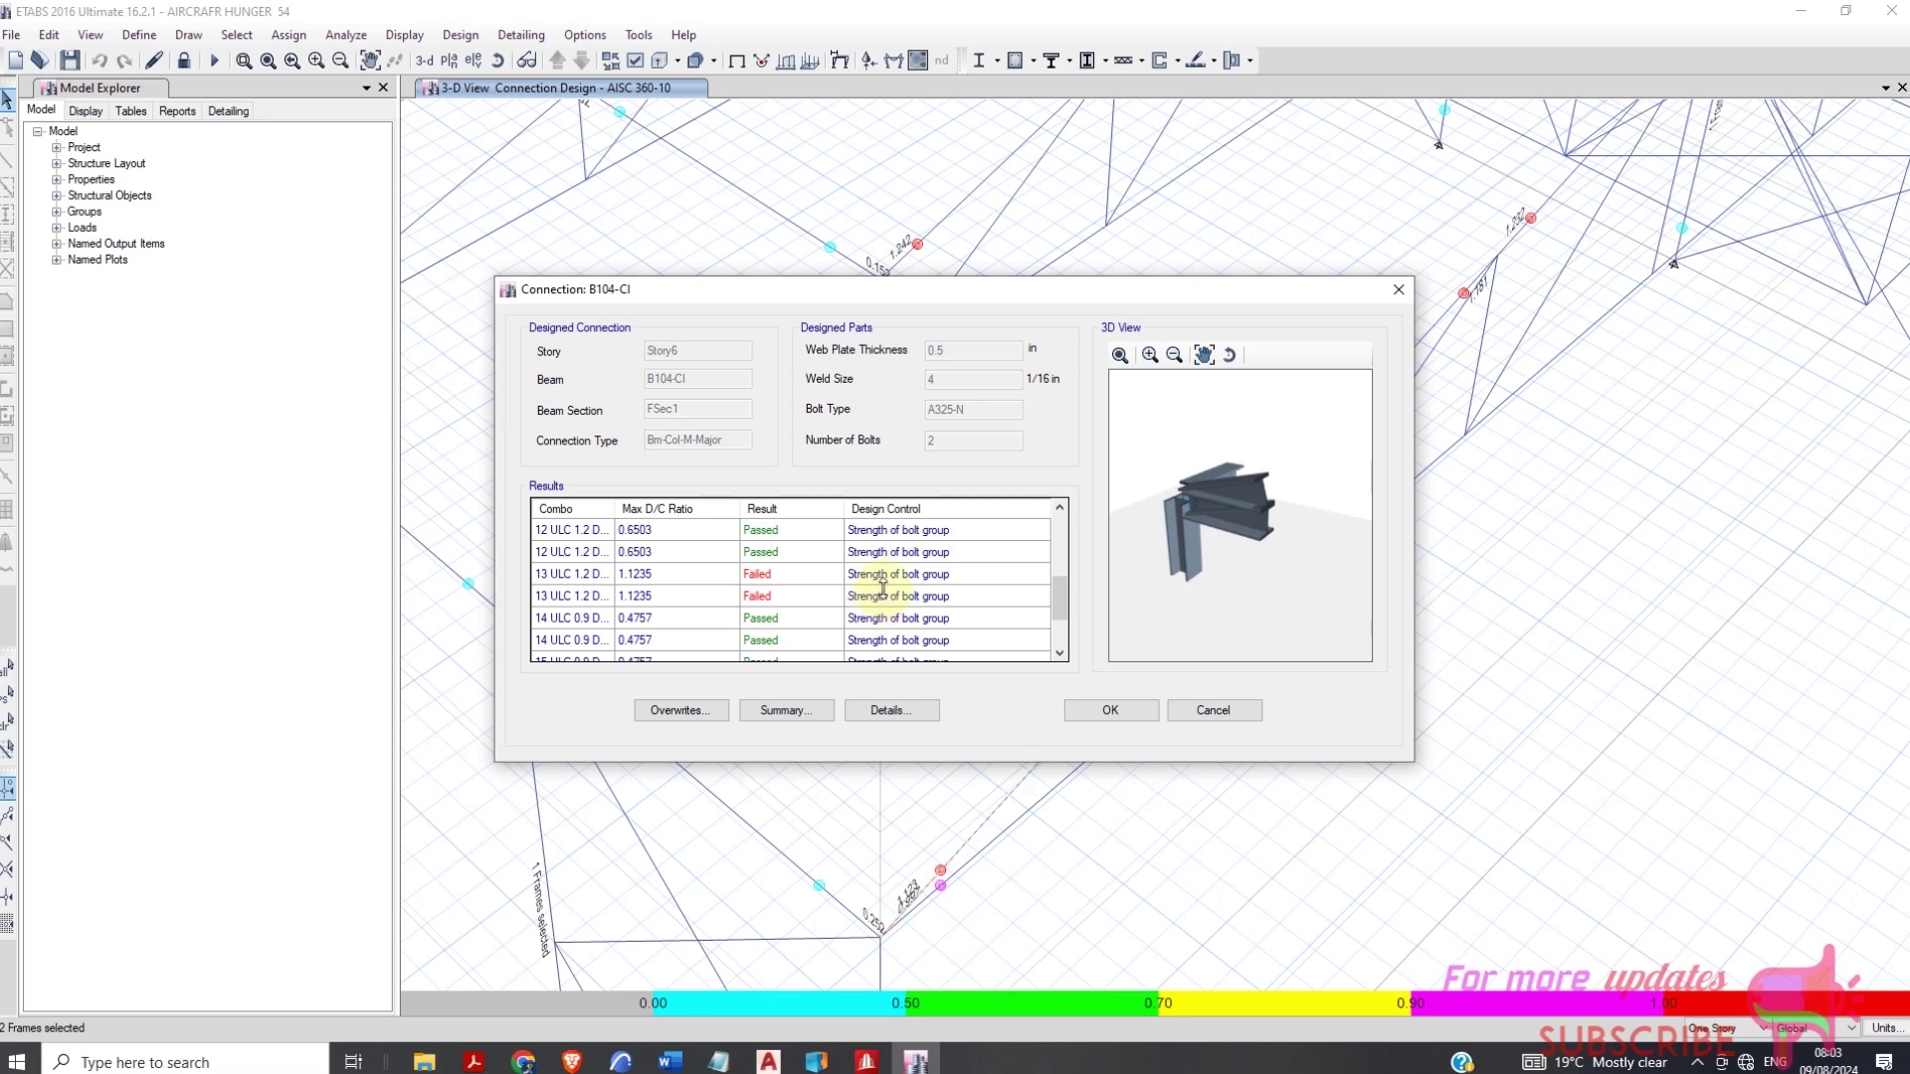
left_click(682, 711)
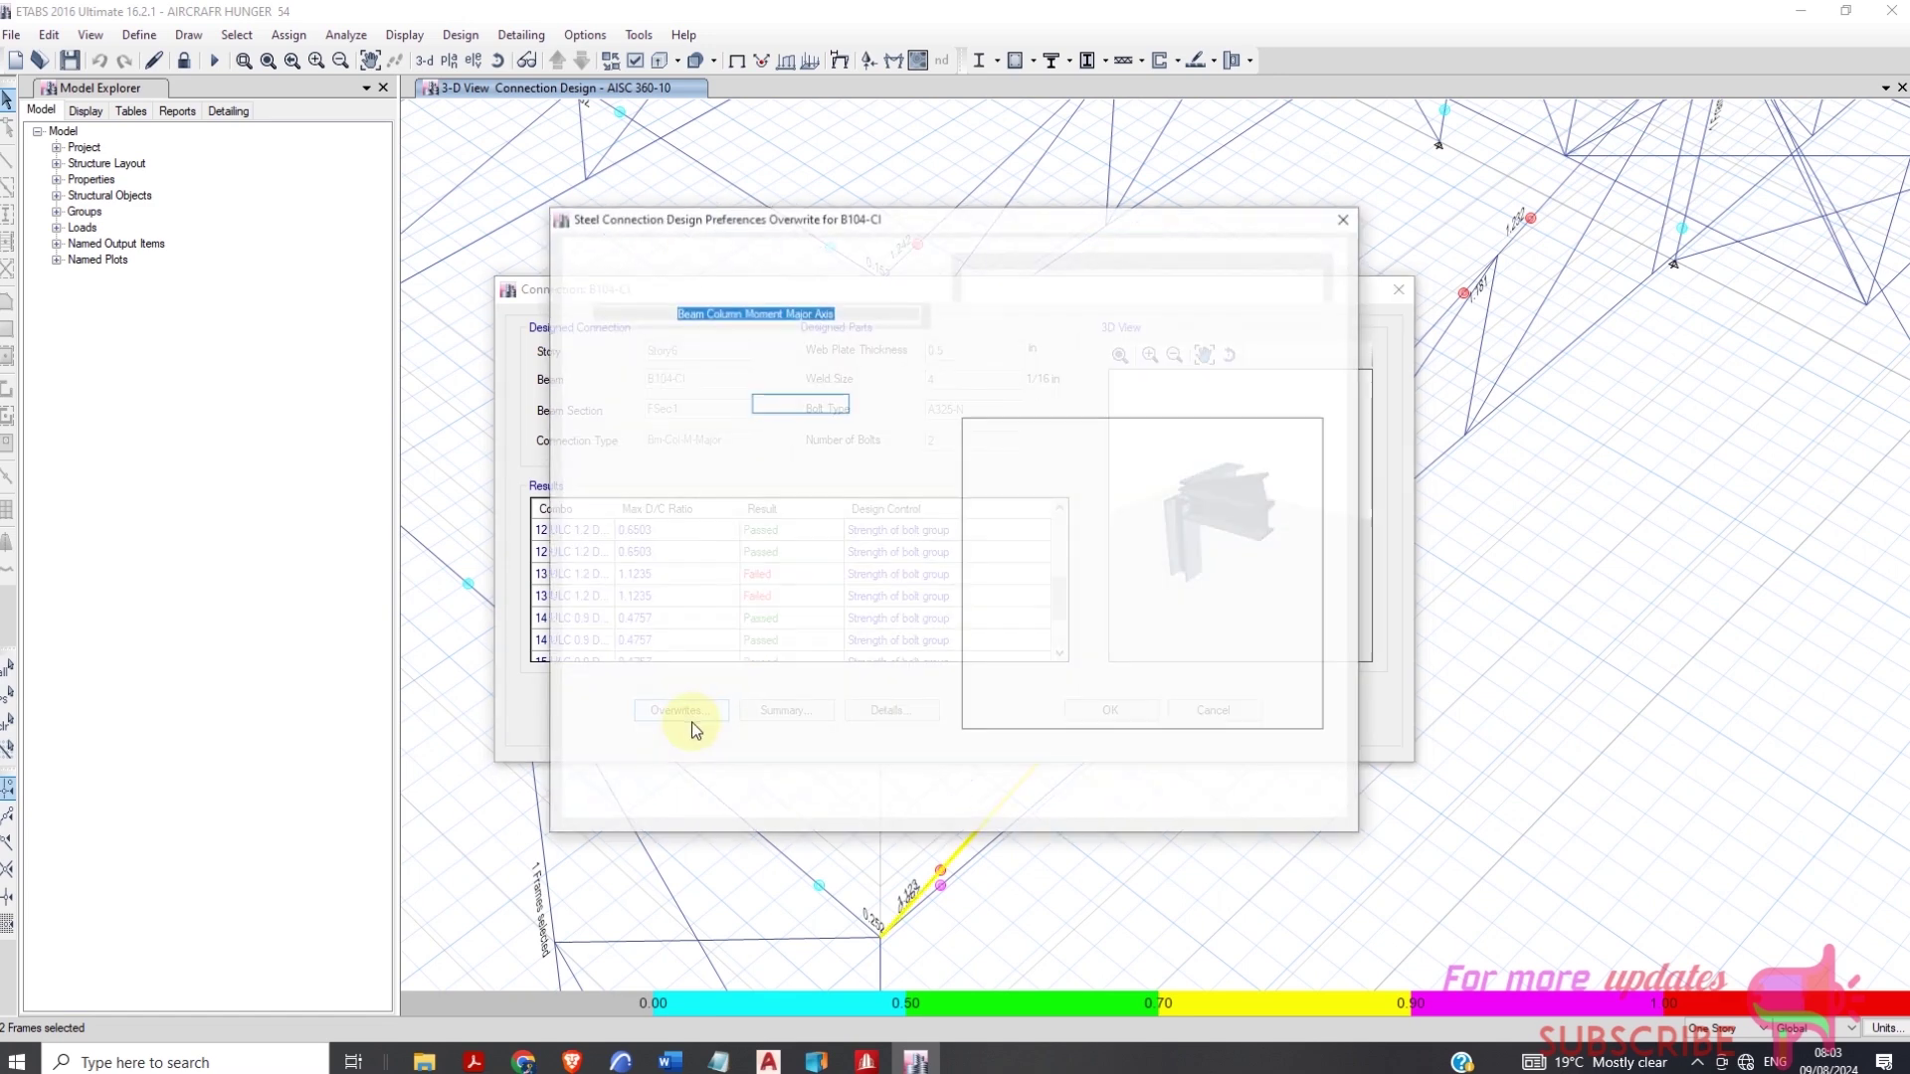
left_click(880, 397)
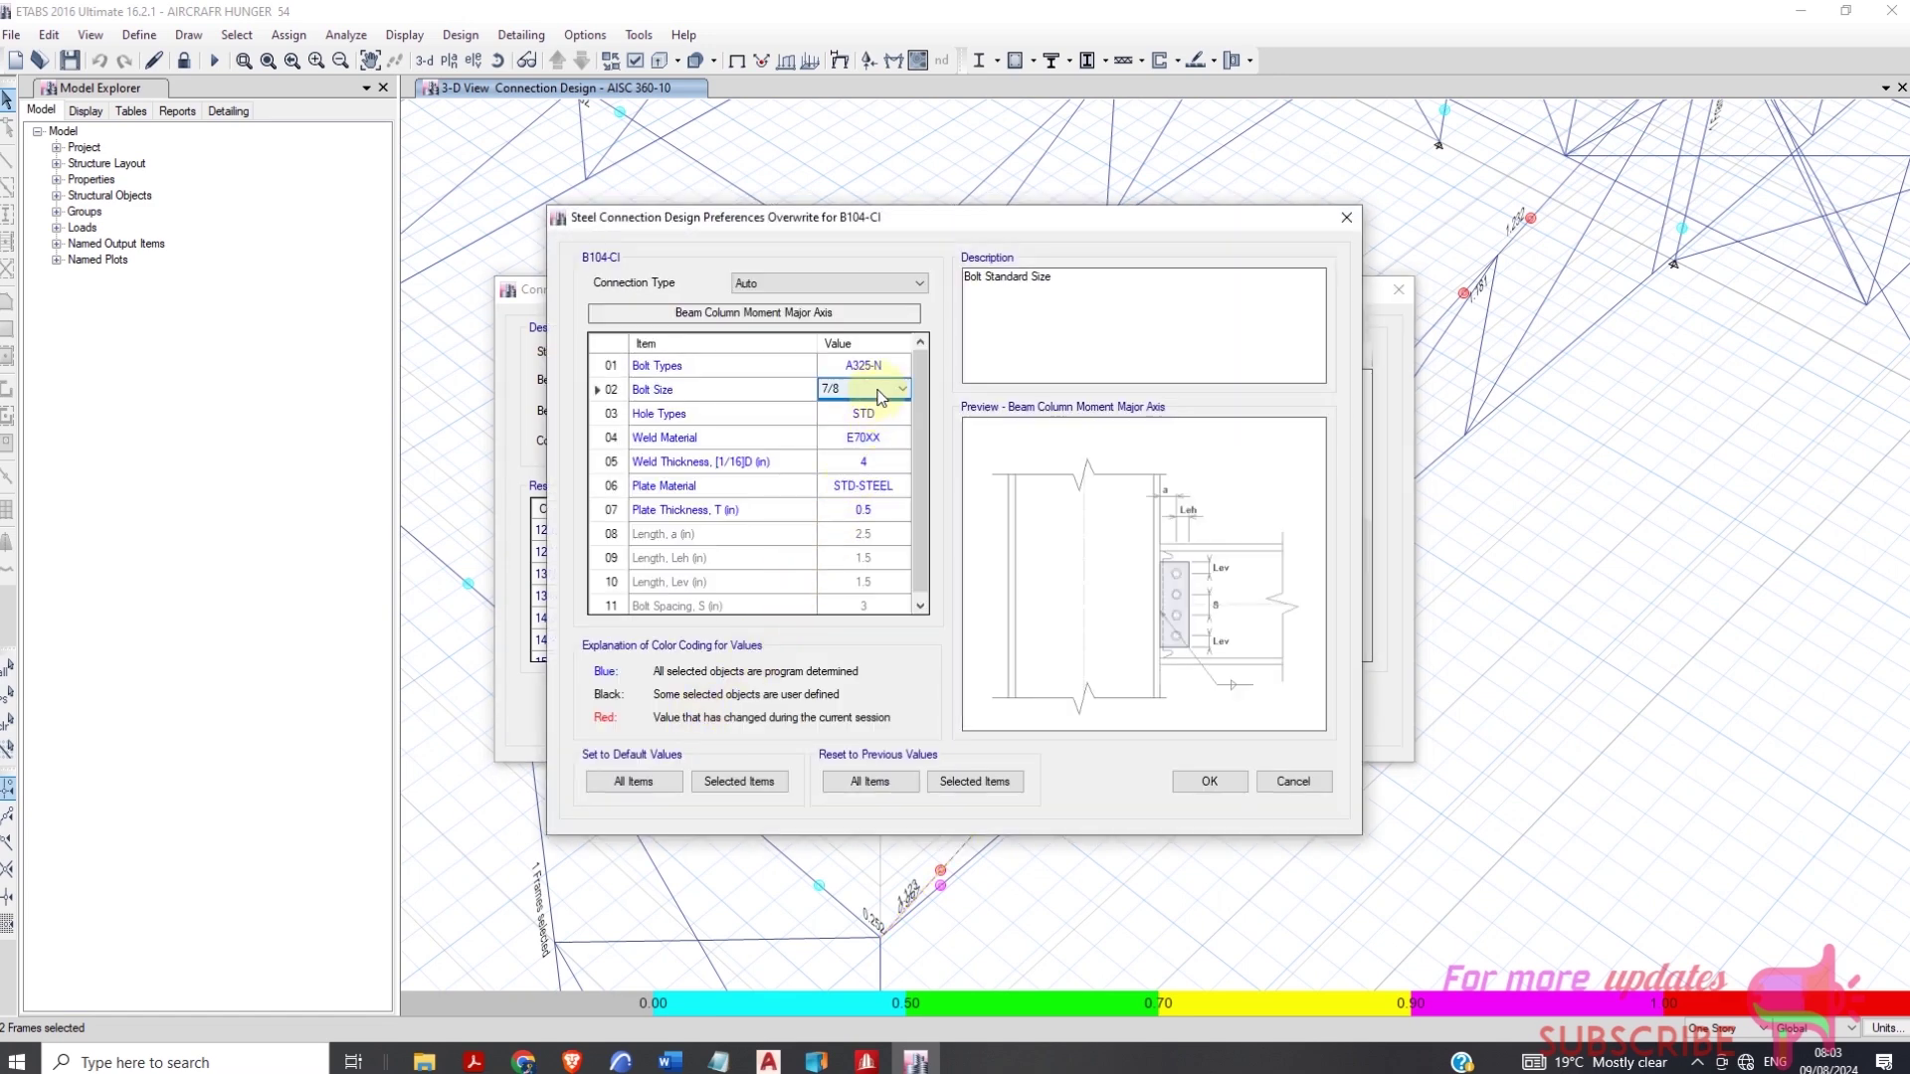
left_click(880, 392)
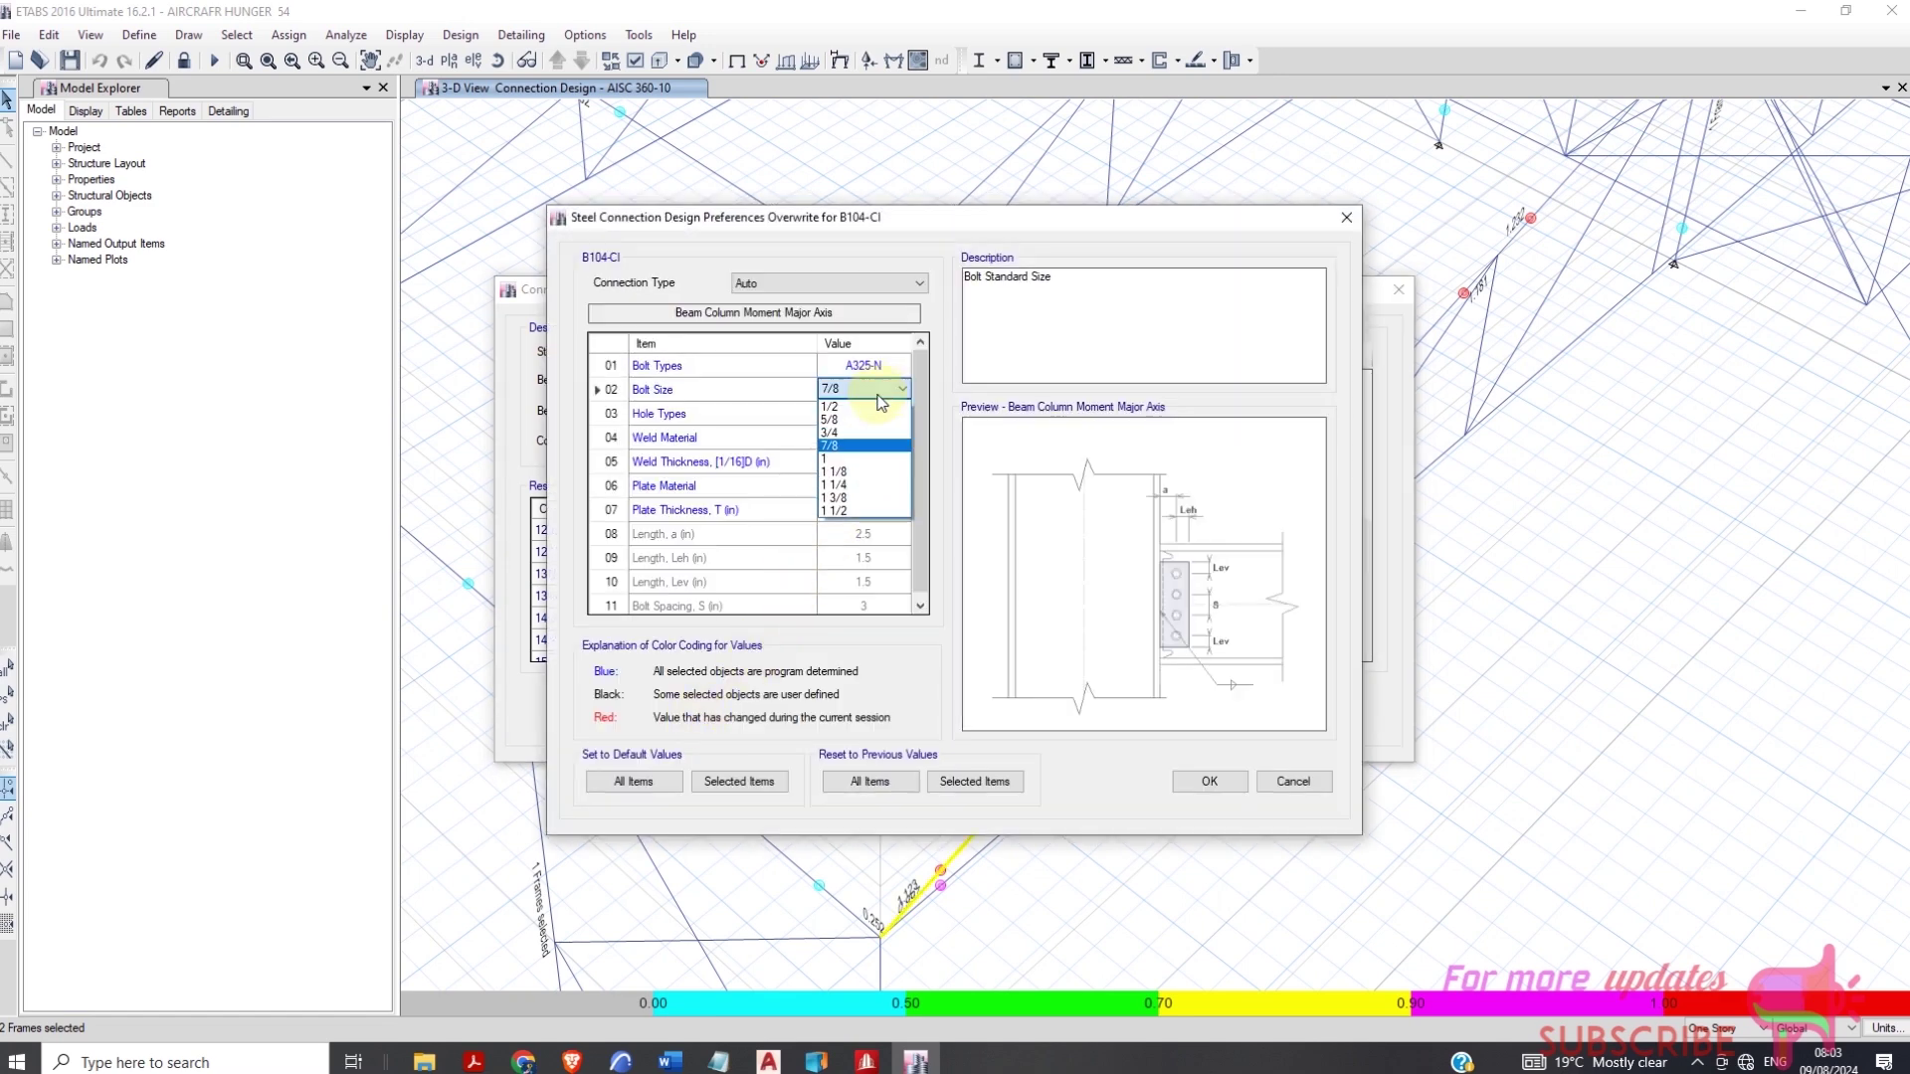
left_click(866, 486)
Change the plate material and set plate thickness to 1.5 in, then apply and close the passing results
left_click(887, 497)
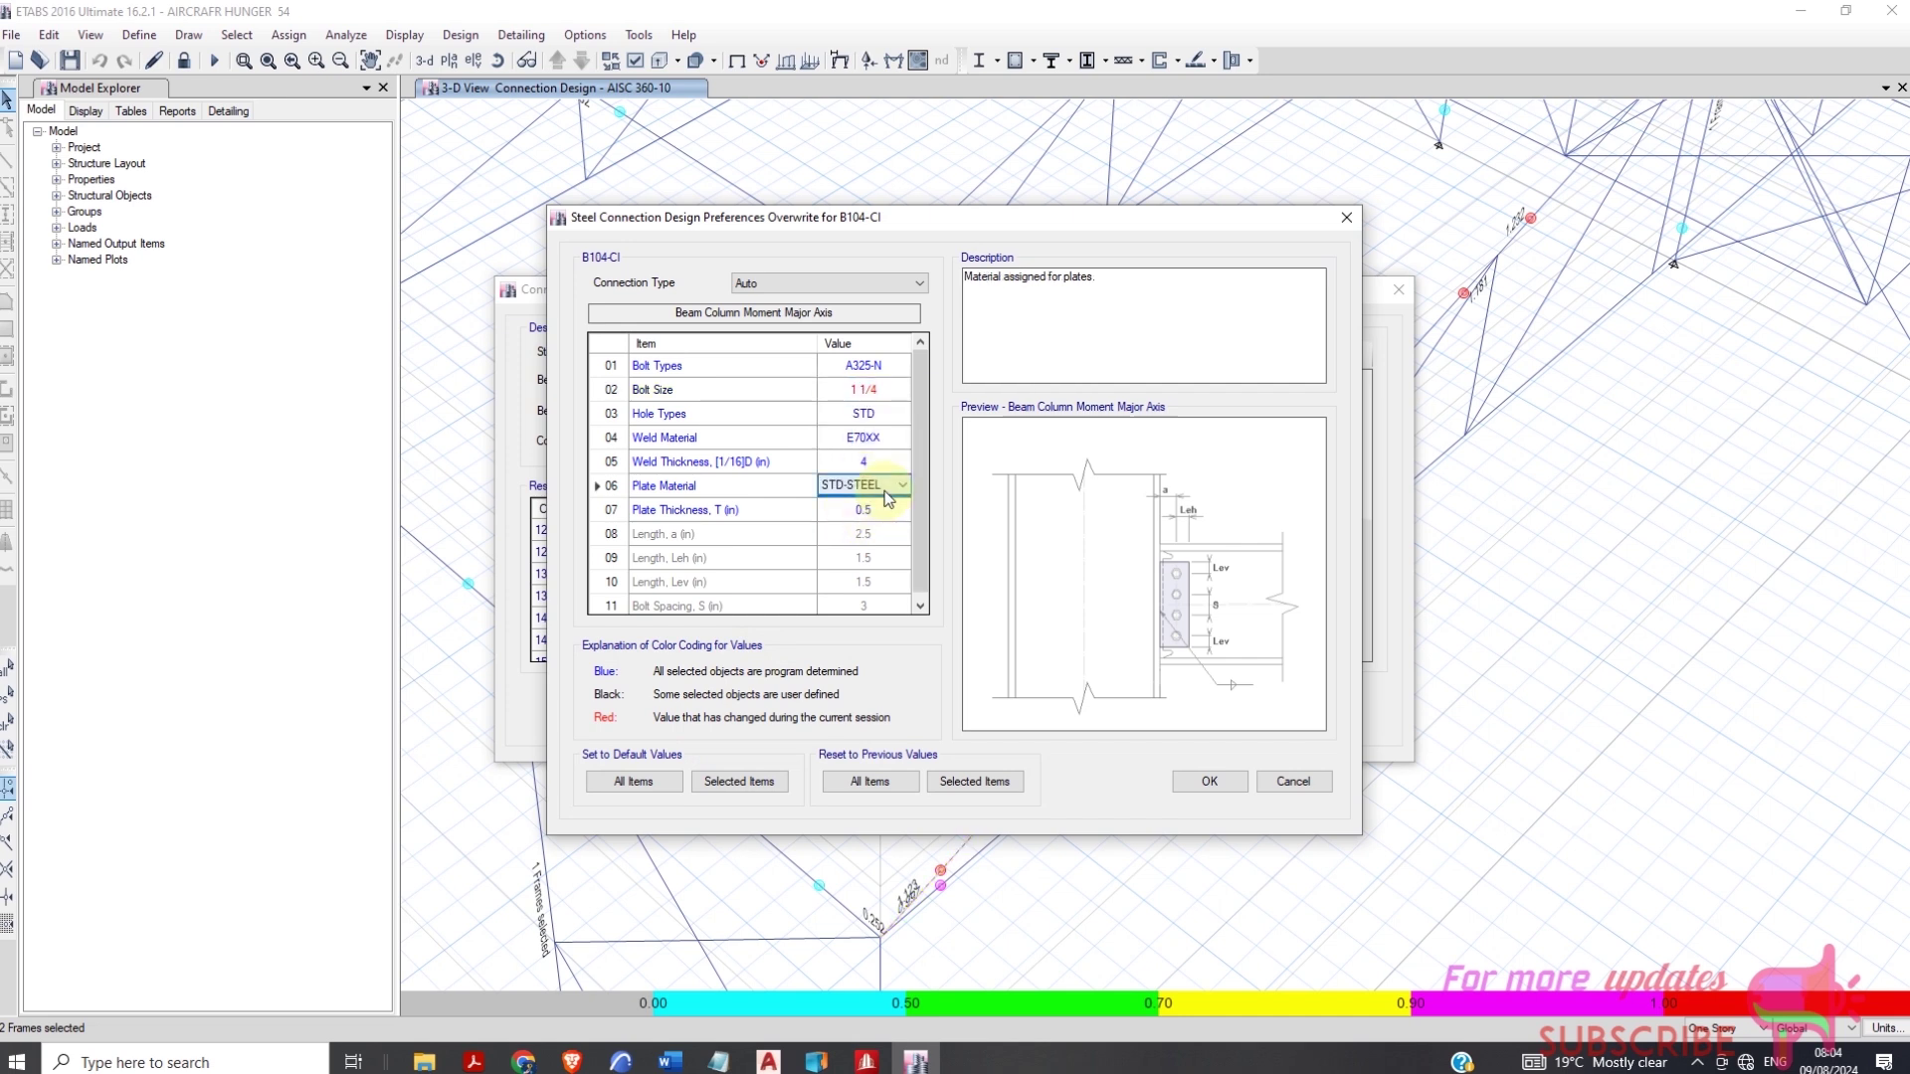
left_click(887, 494)
left_click(884, 533)
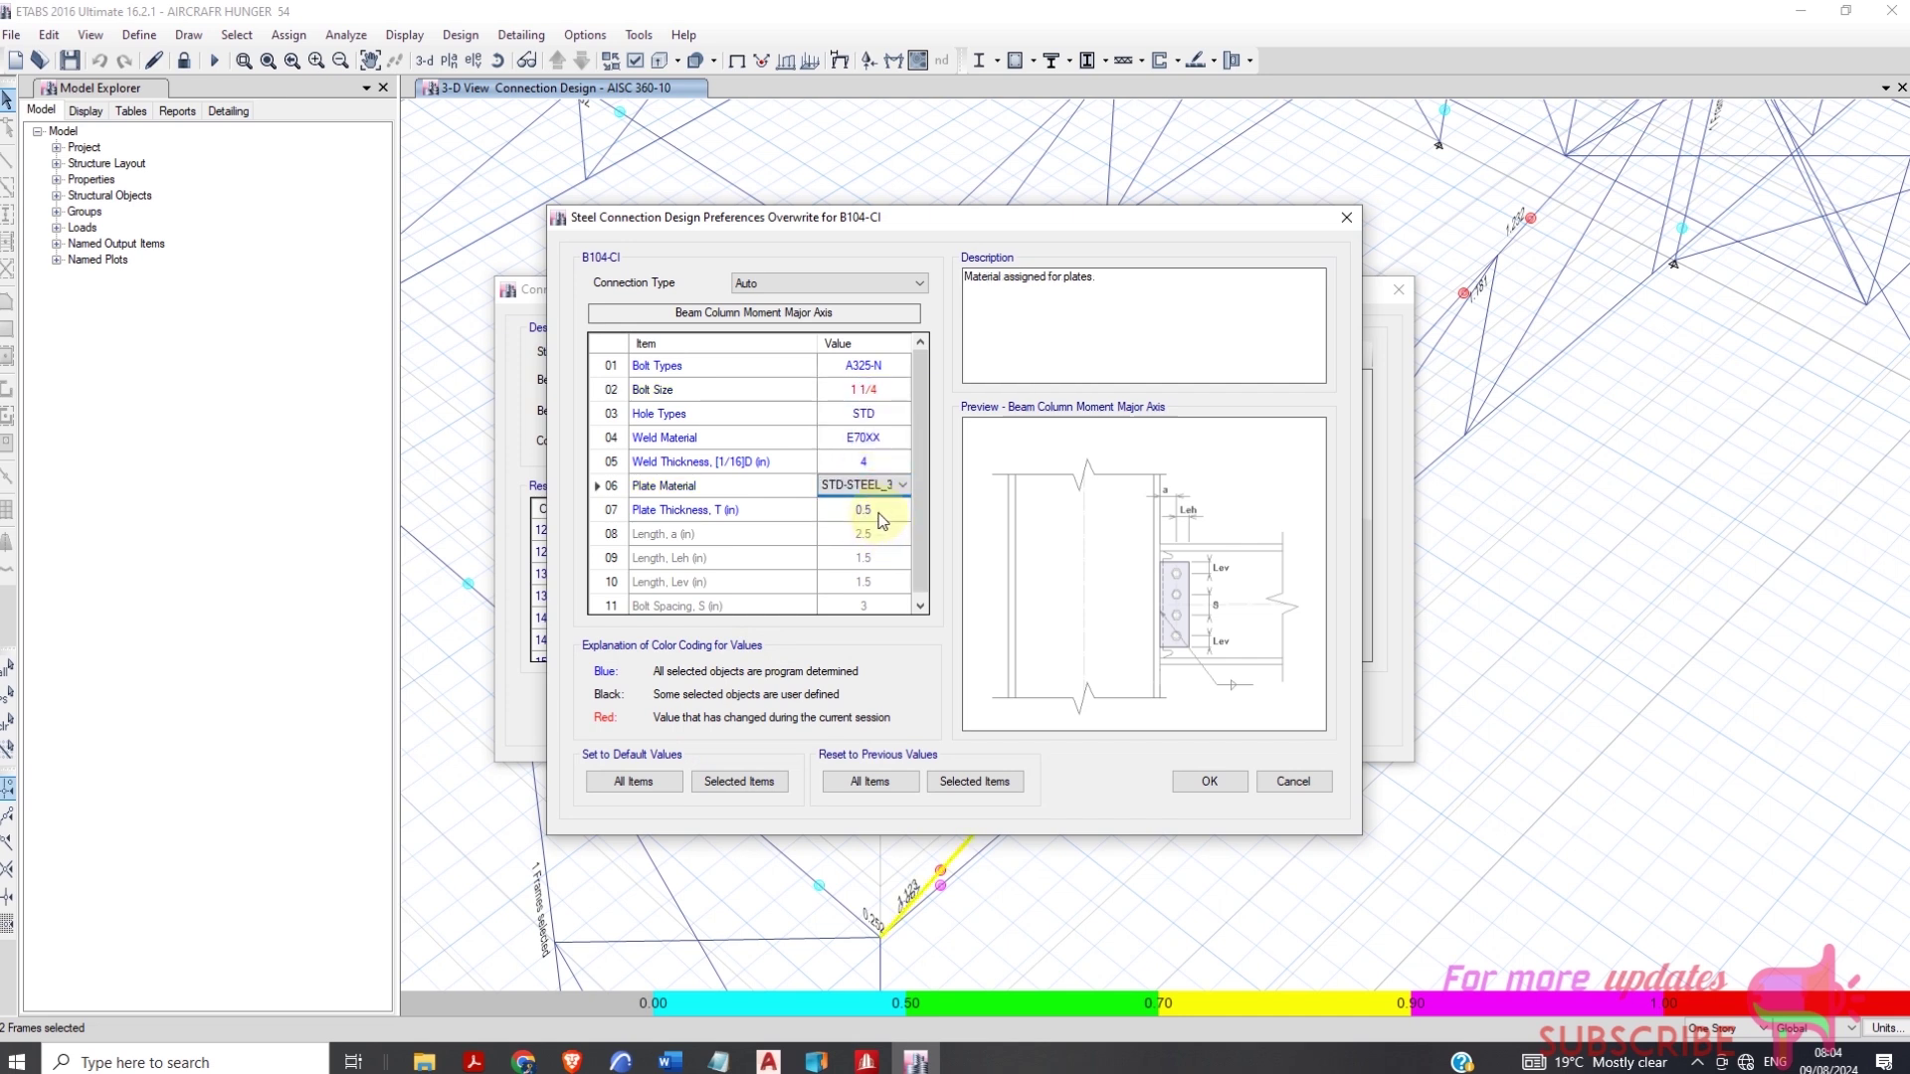
left_click(863, 509)
left_click_drag(827, 509, 865, 497)
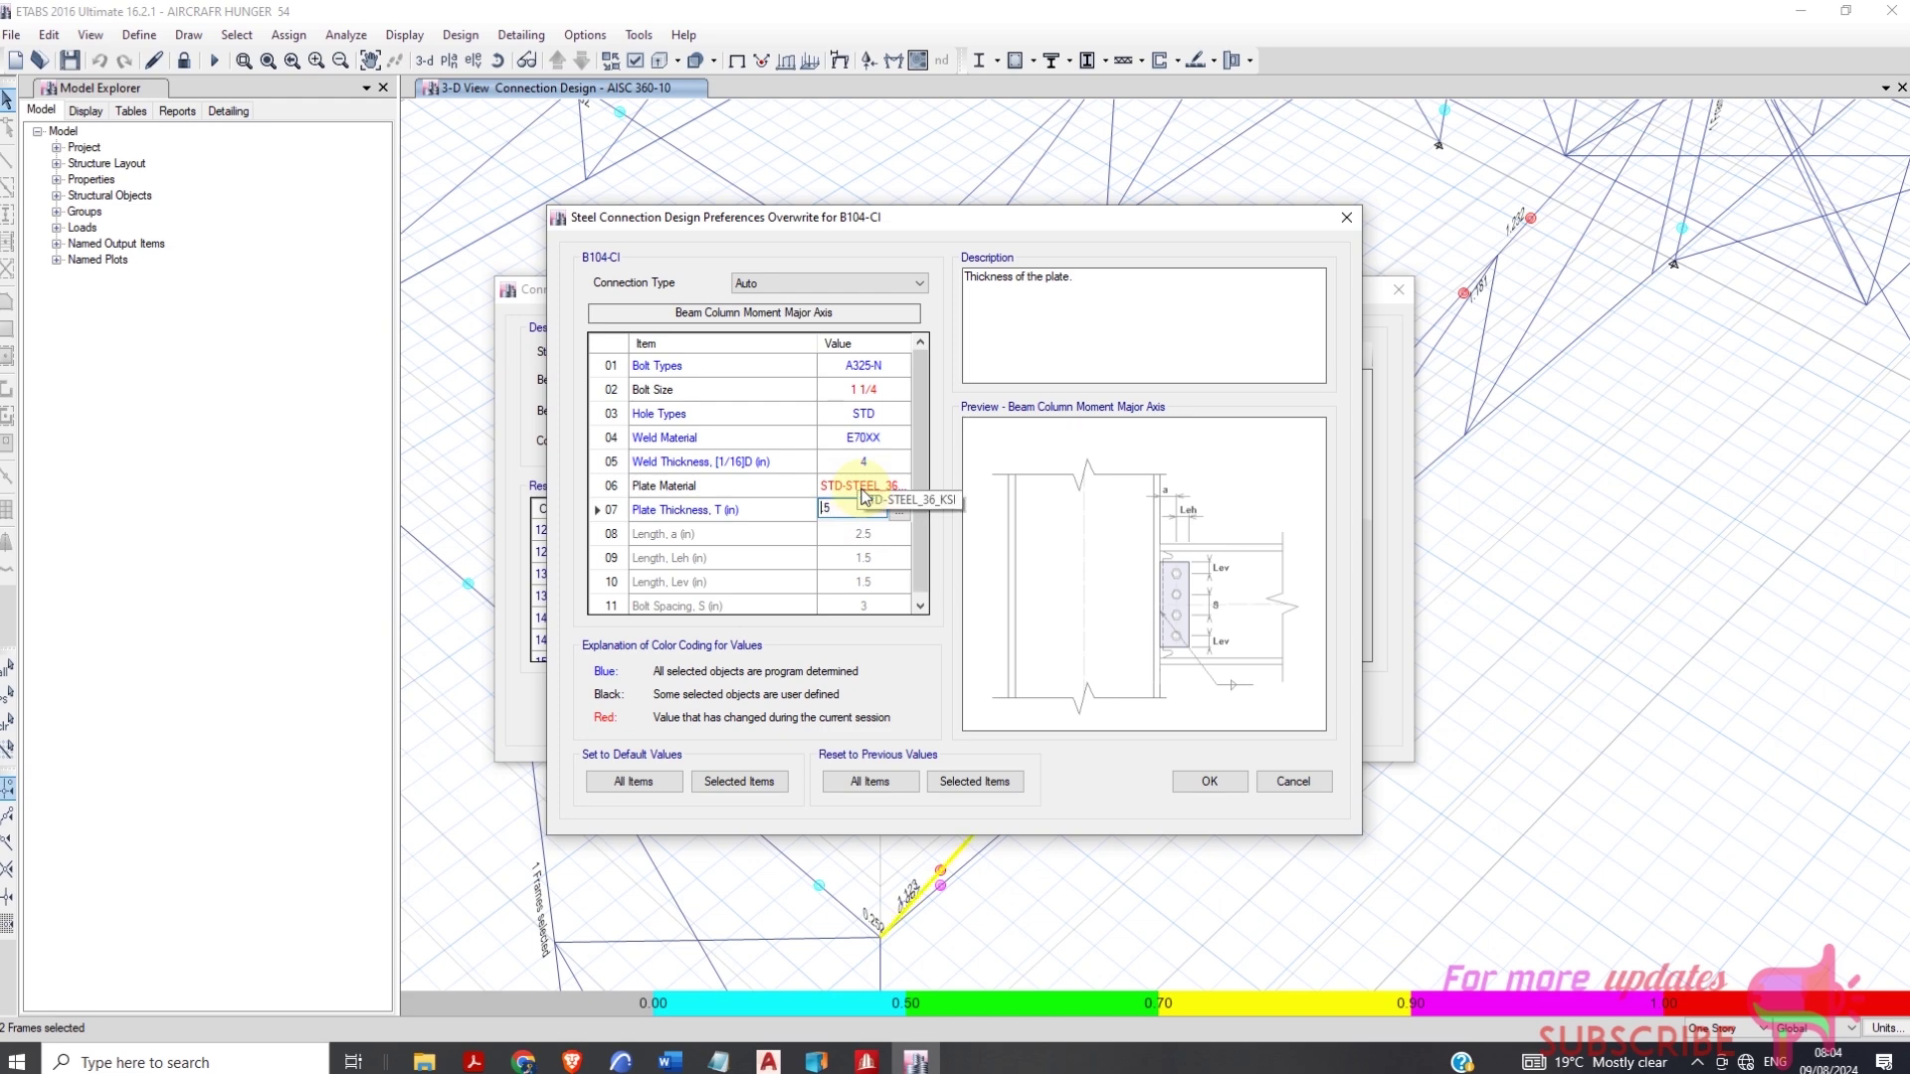
type("1")
left_click(1208, 782)
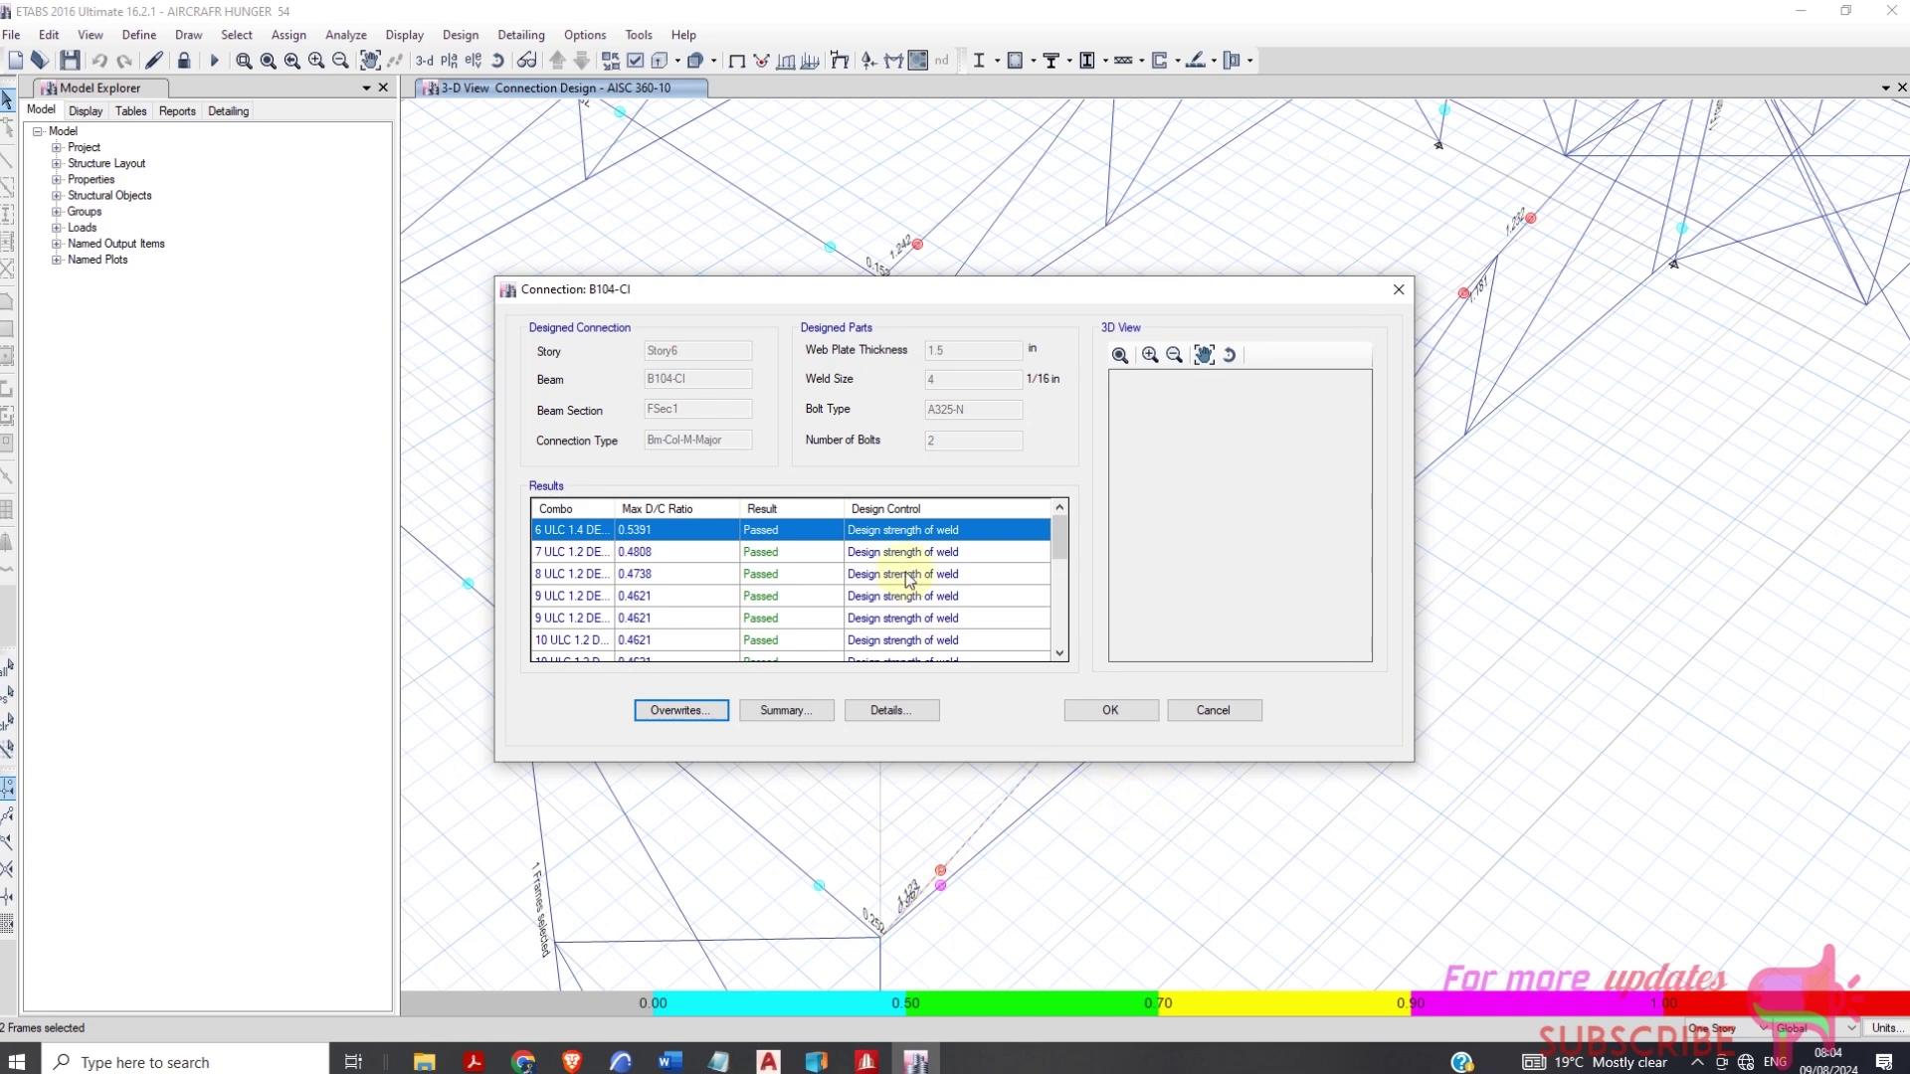
scroll(895, 595, "down", 4)
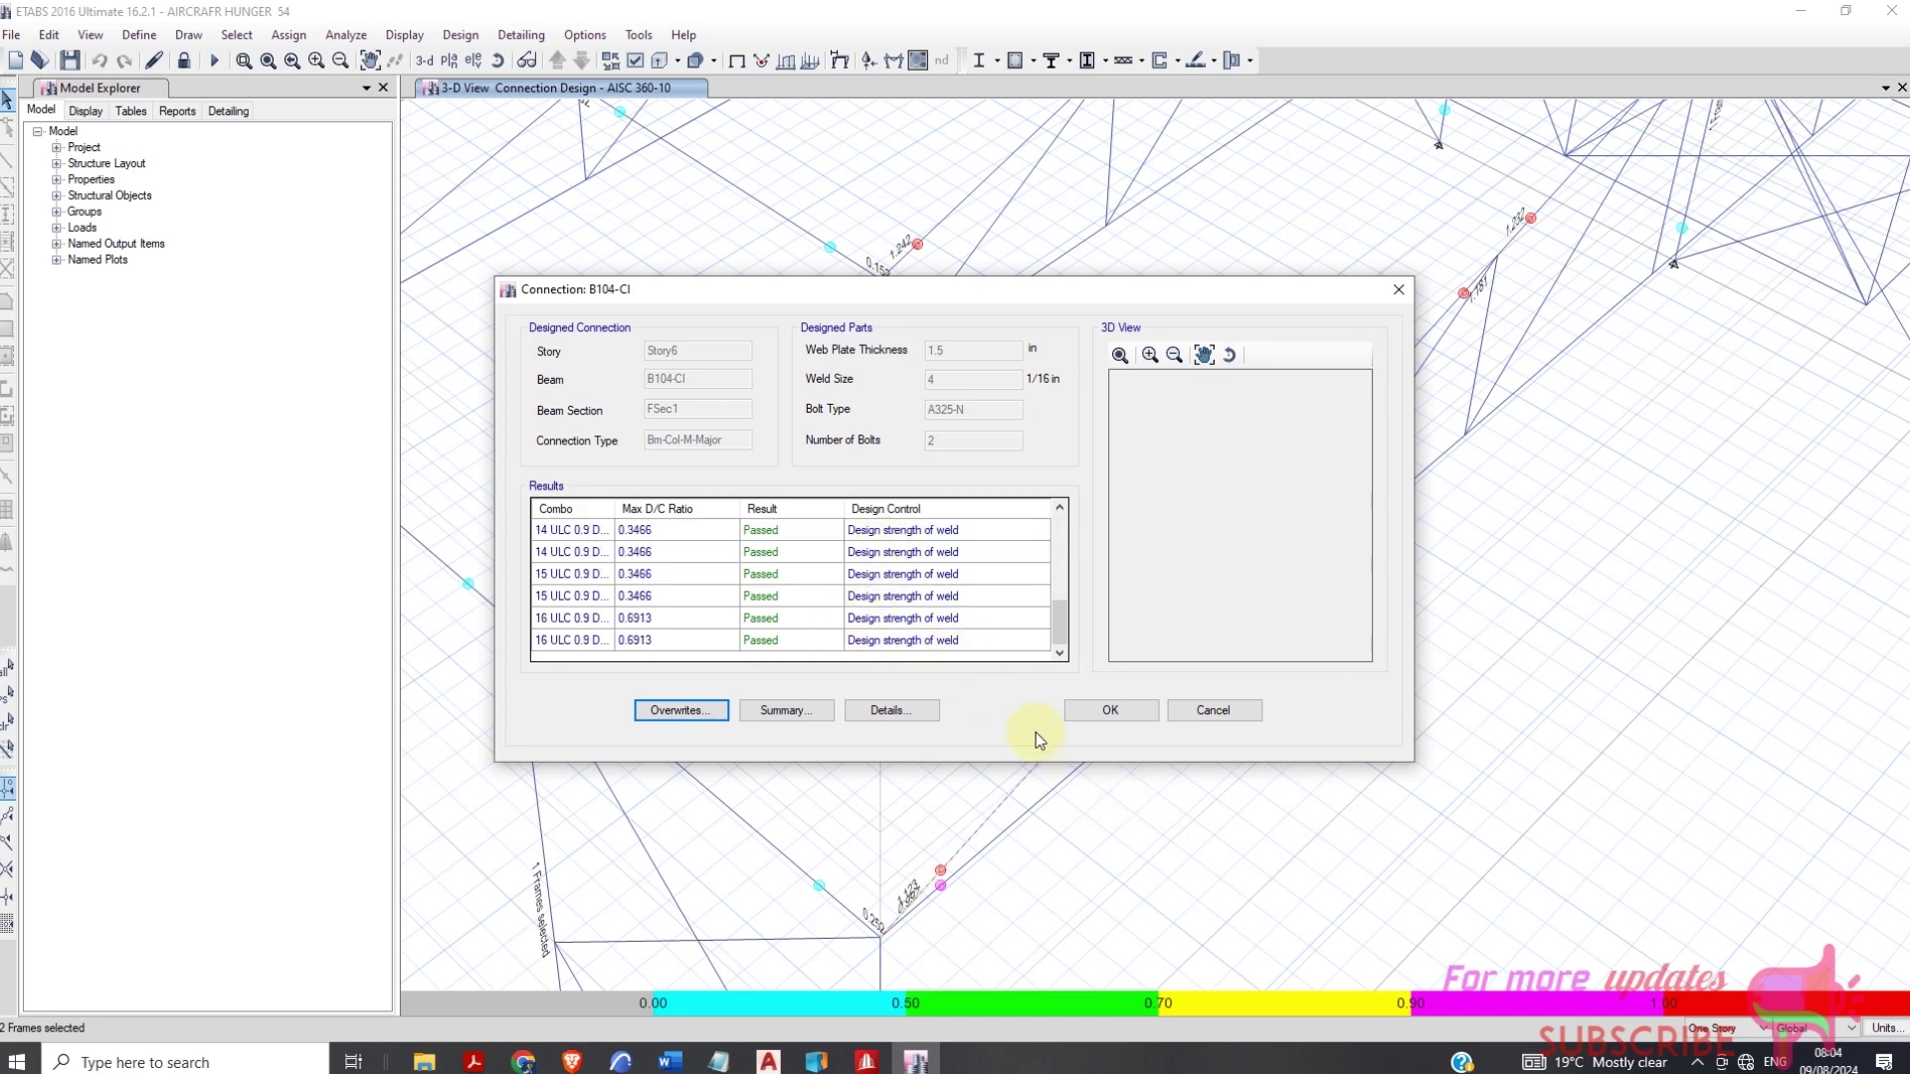
left_click(1111, 711)
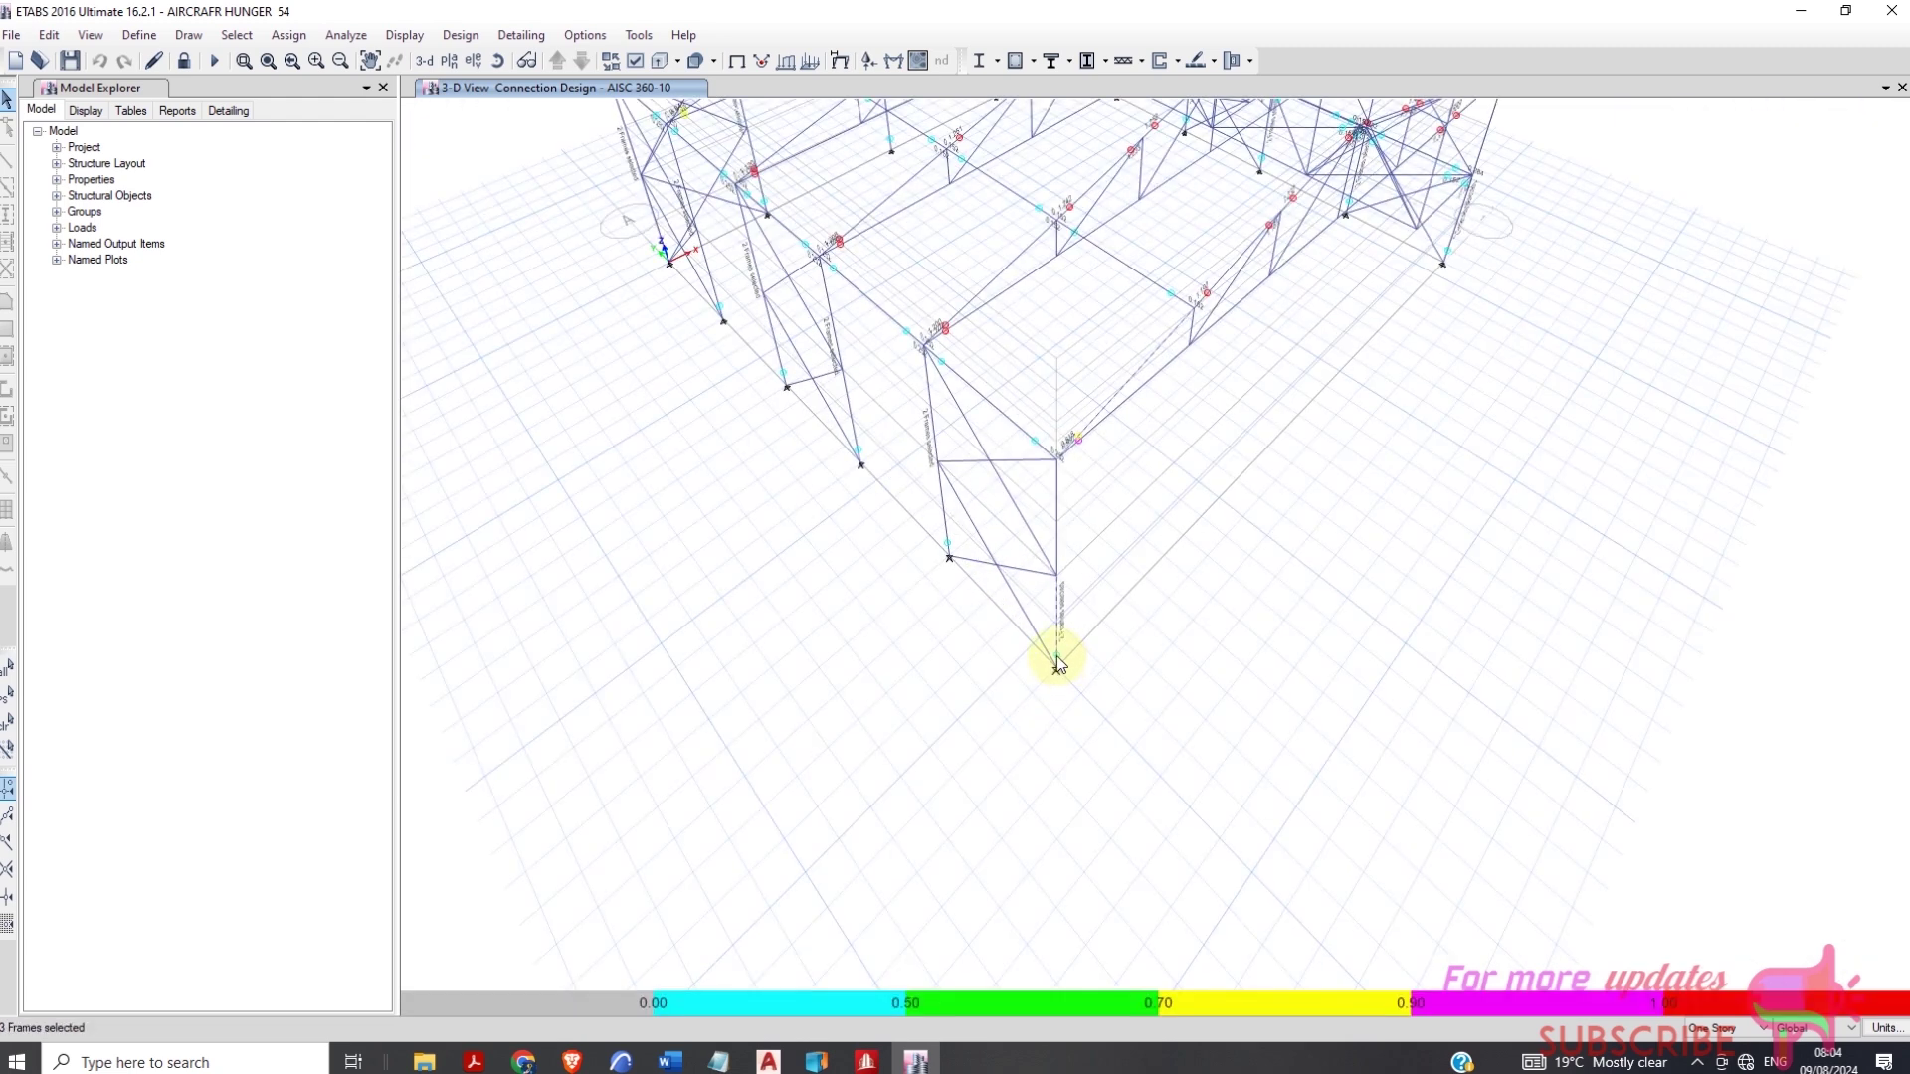
Open the results for base plate connection C50-BP (W10X112, 1 in plate)
right_click(1056, 664)
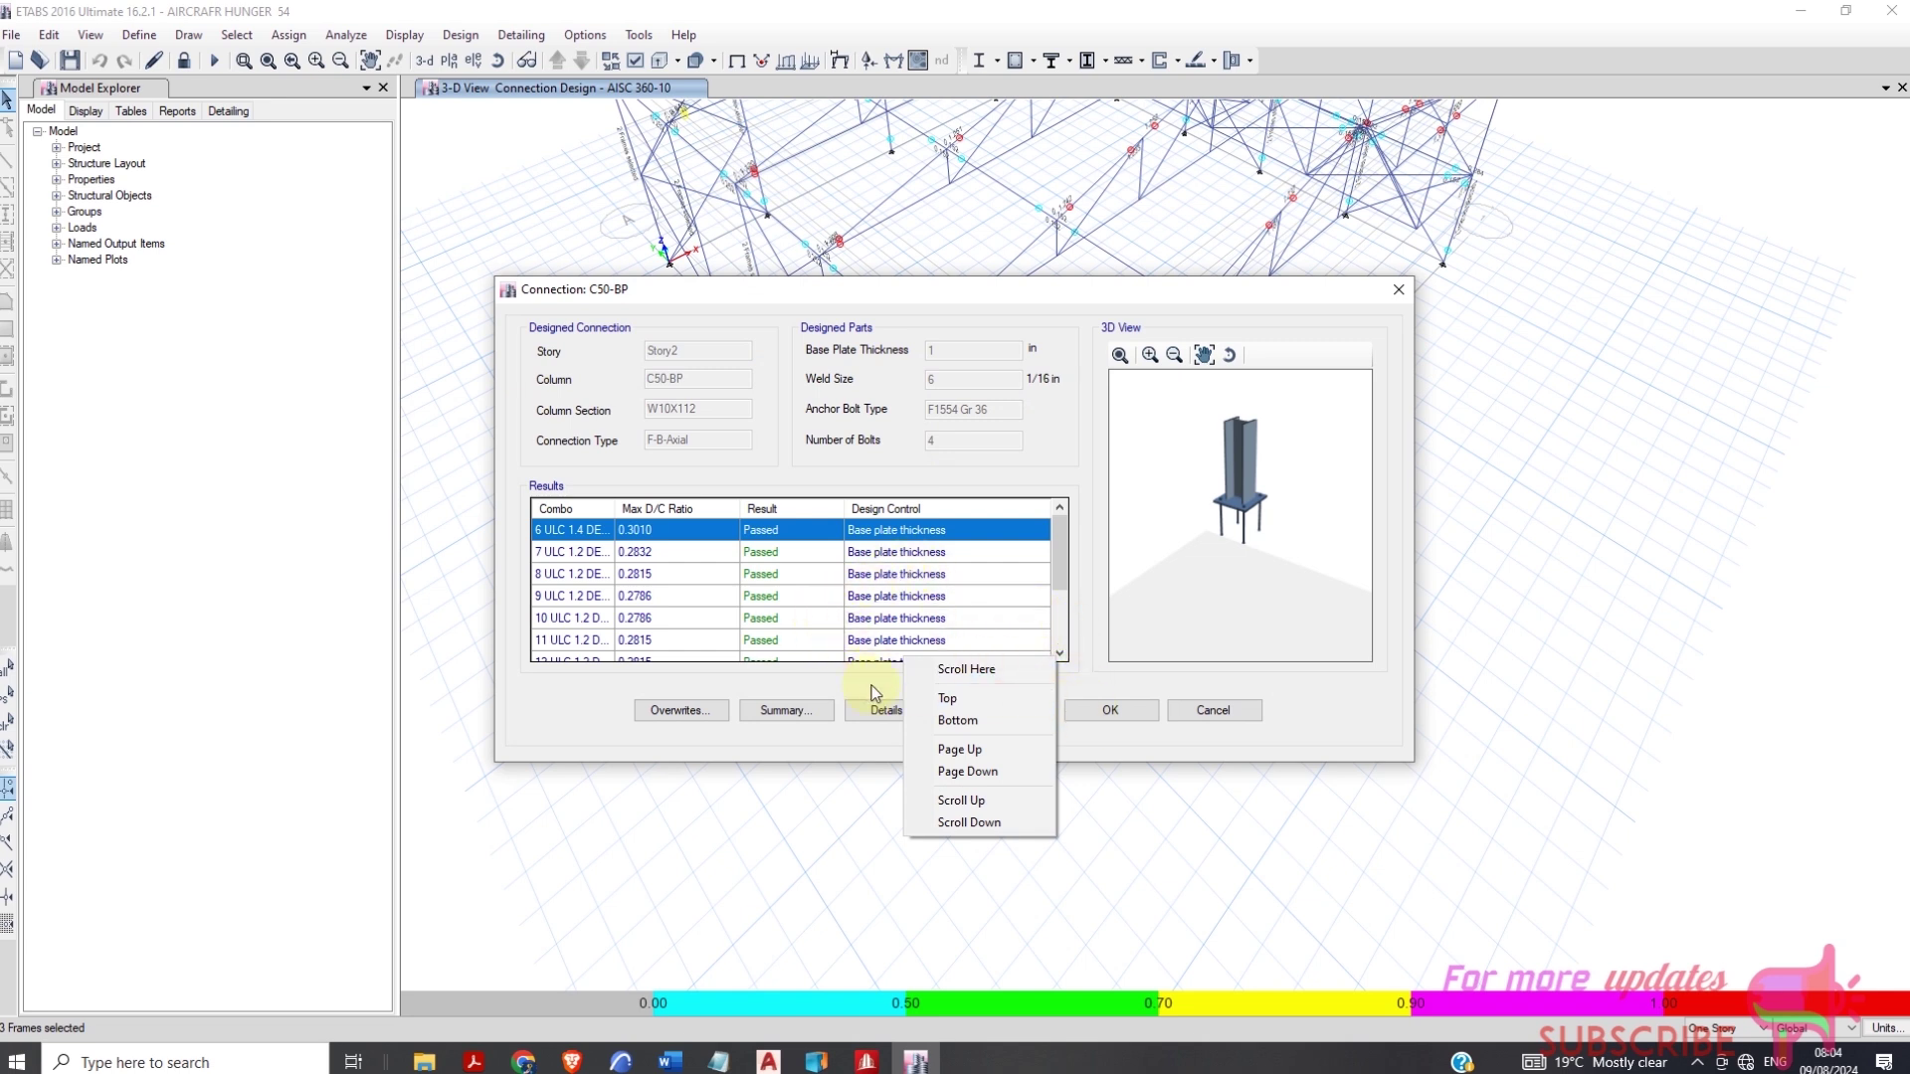
left_click(900, 717)
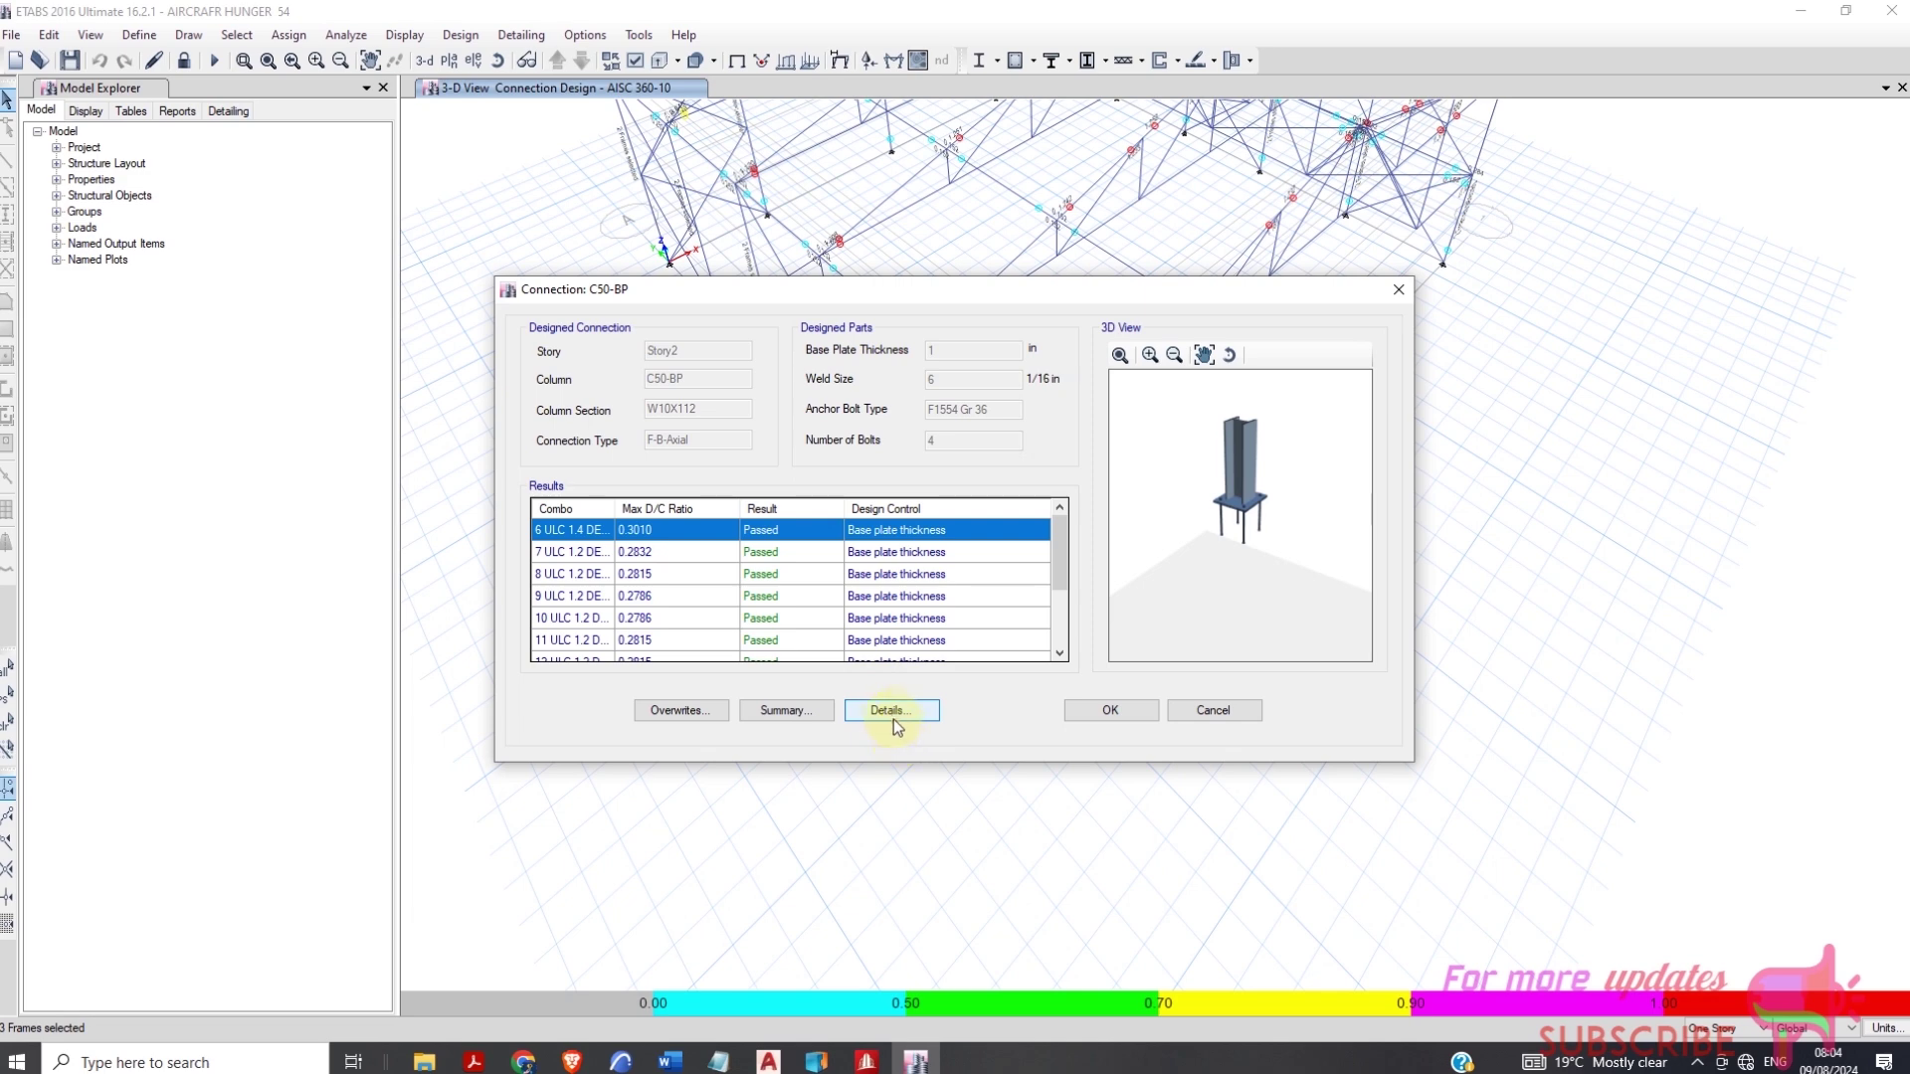
Review the three-page C50-BP base plate calculation report and send it to print
left_click(891, 710)
scroll(975, 497, "down", 20)
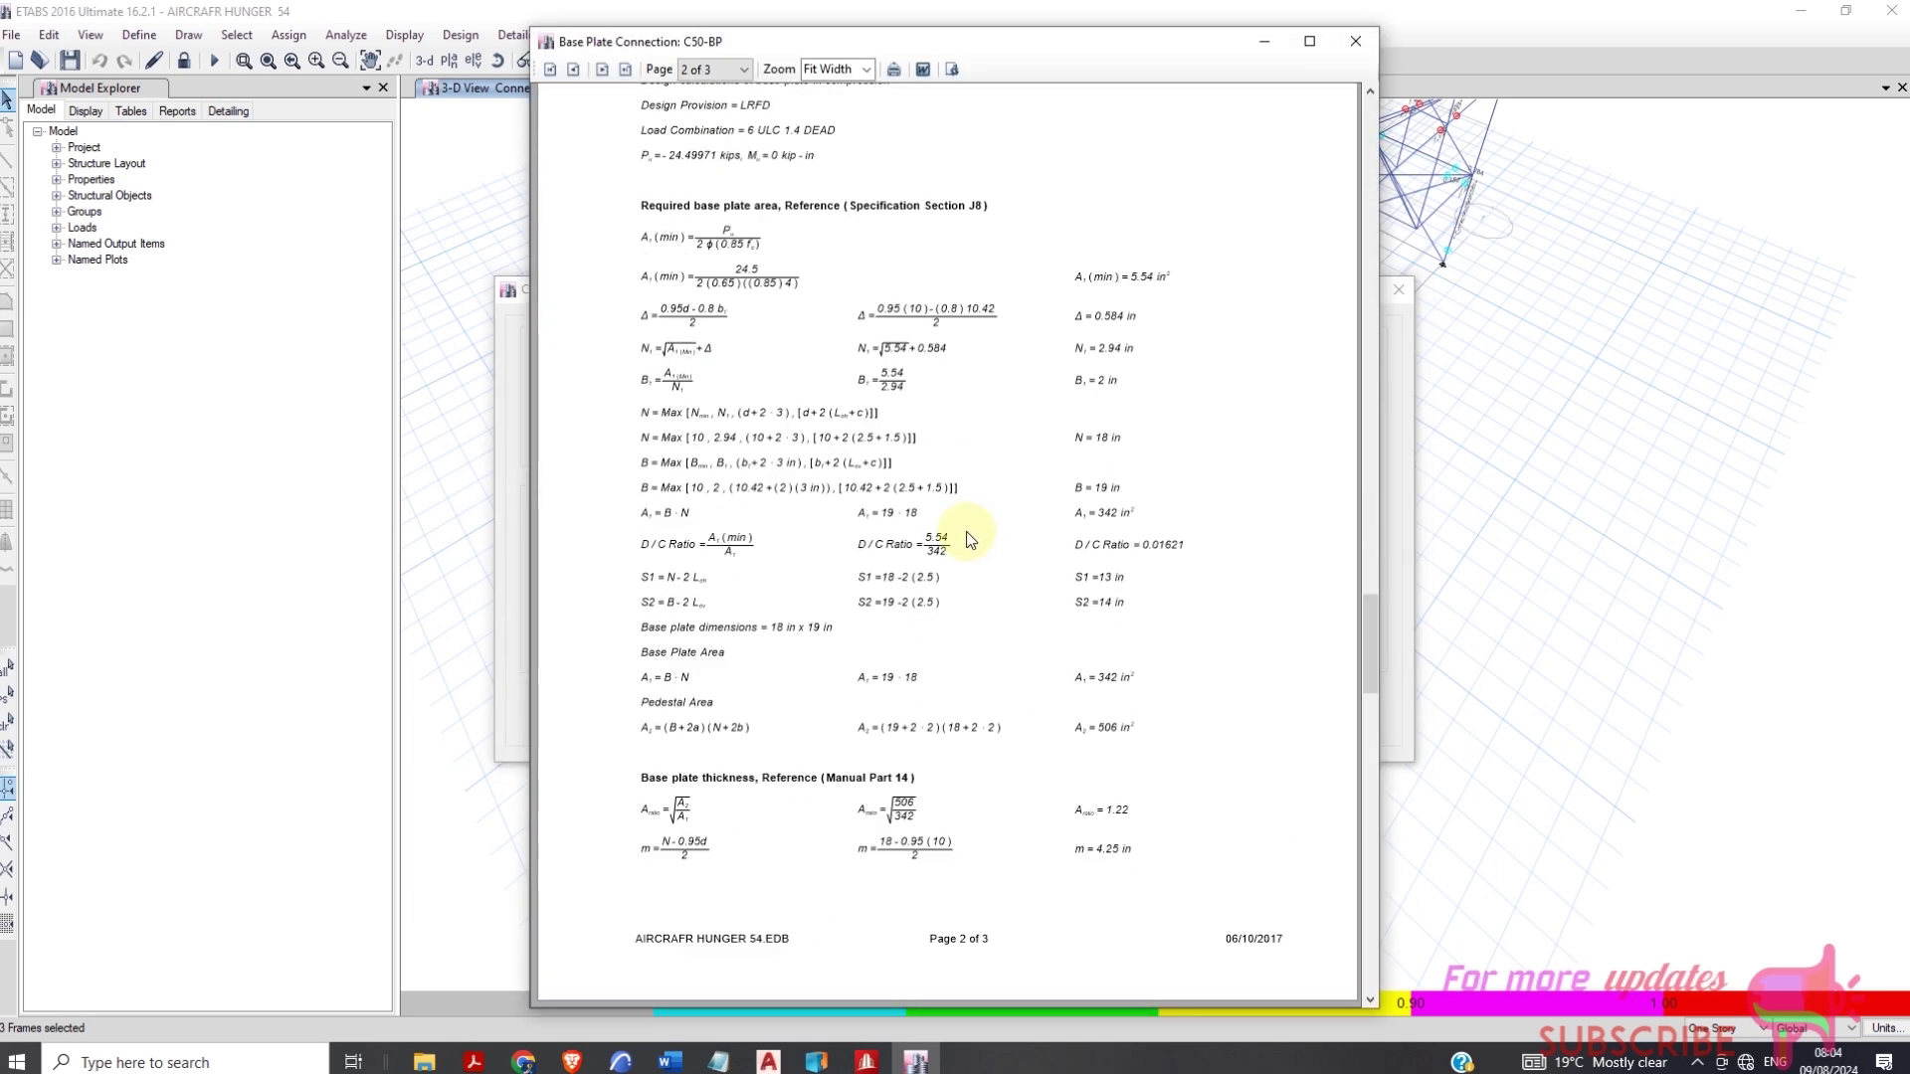
scroll(957, 557, "up", 20)
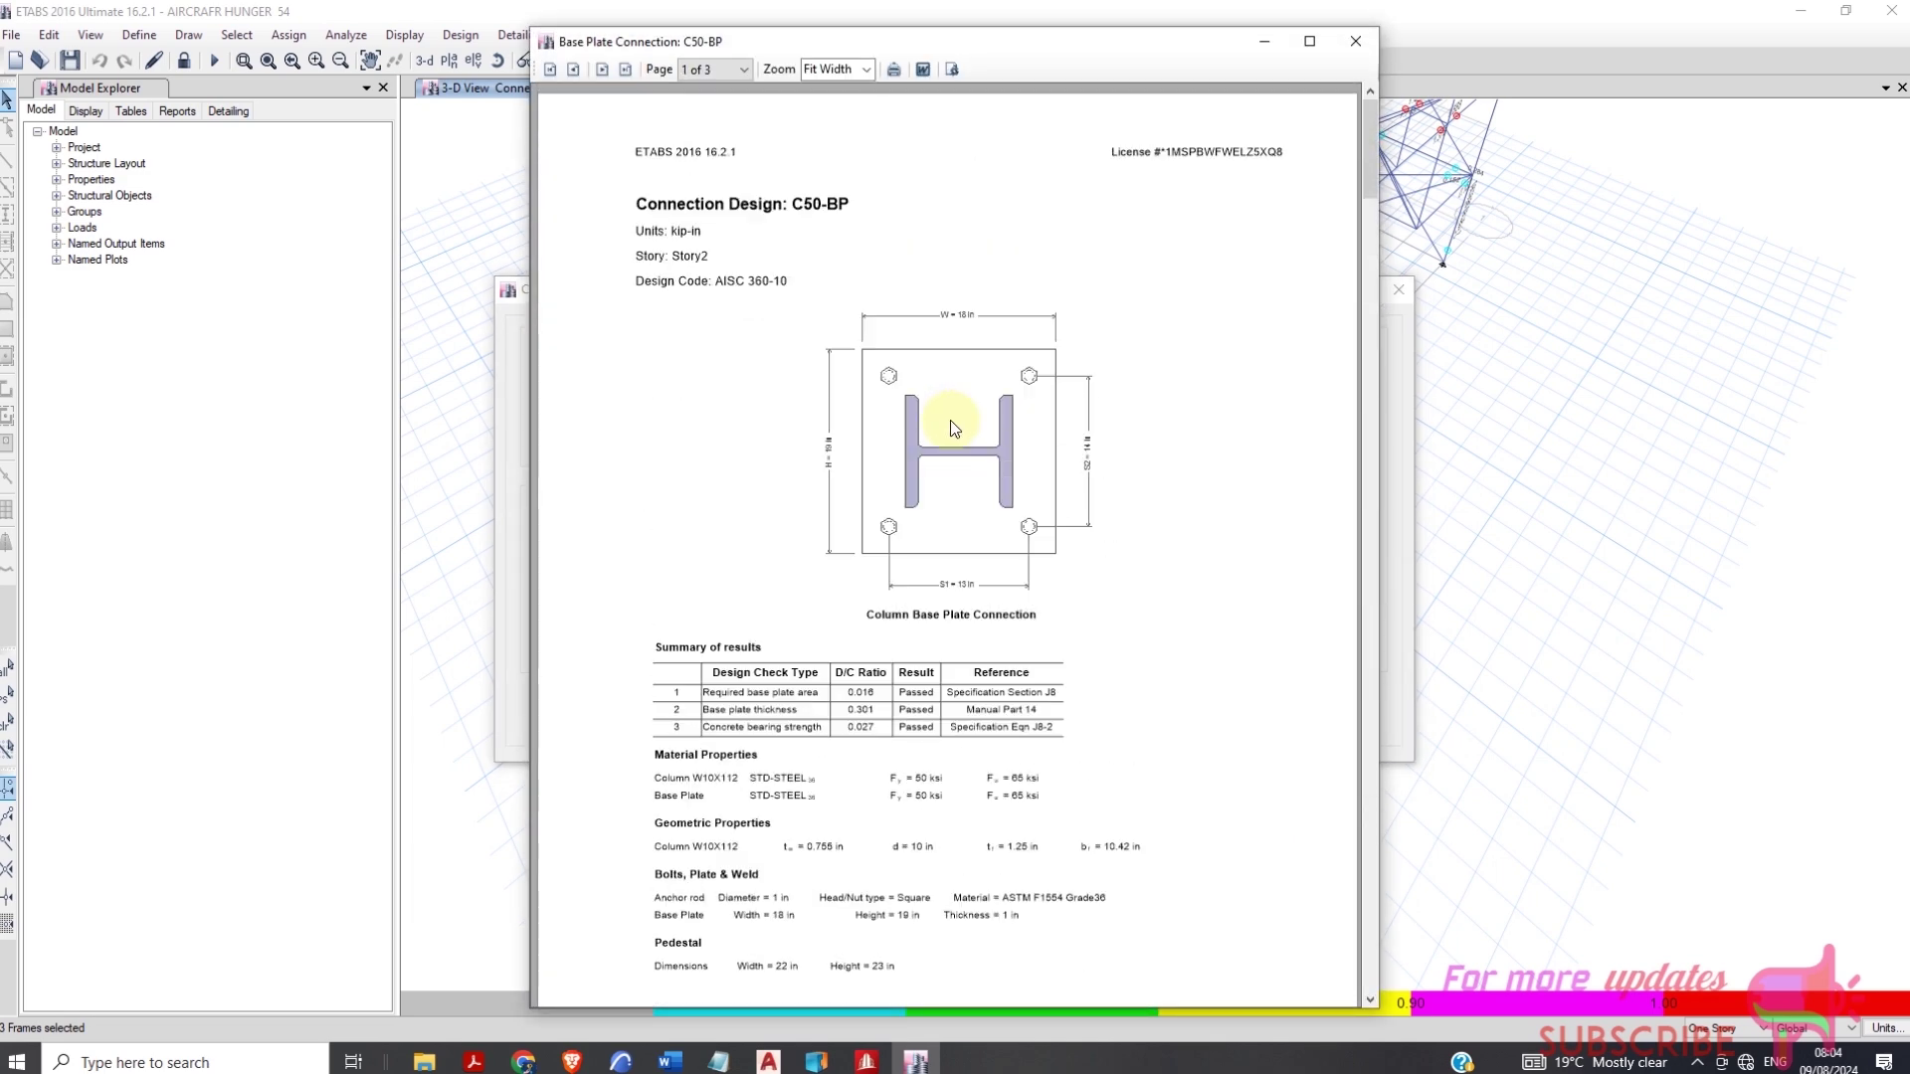
scroll(951, 418, "down", 20)
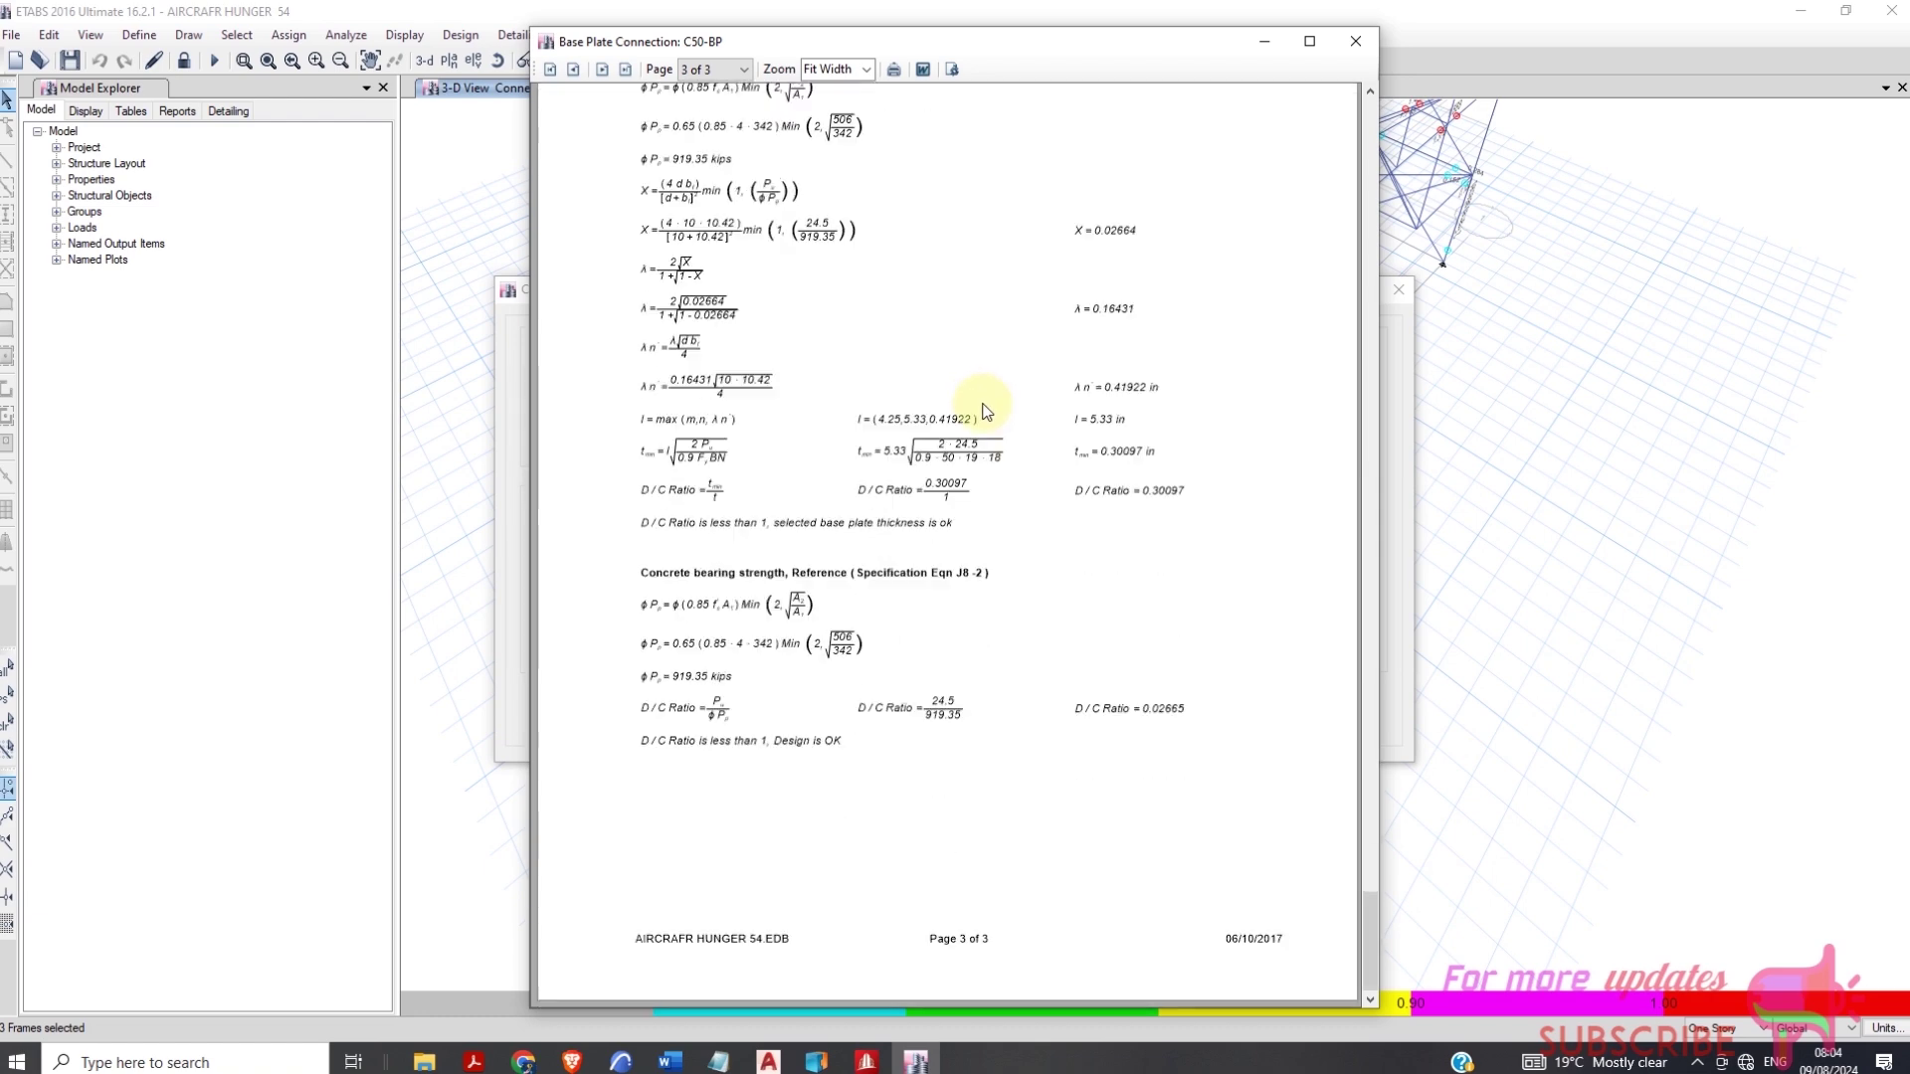
scroll(961, 402, "up", 10)
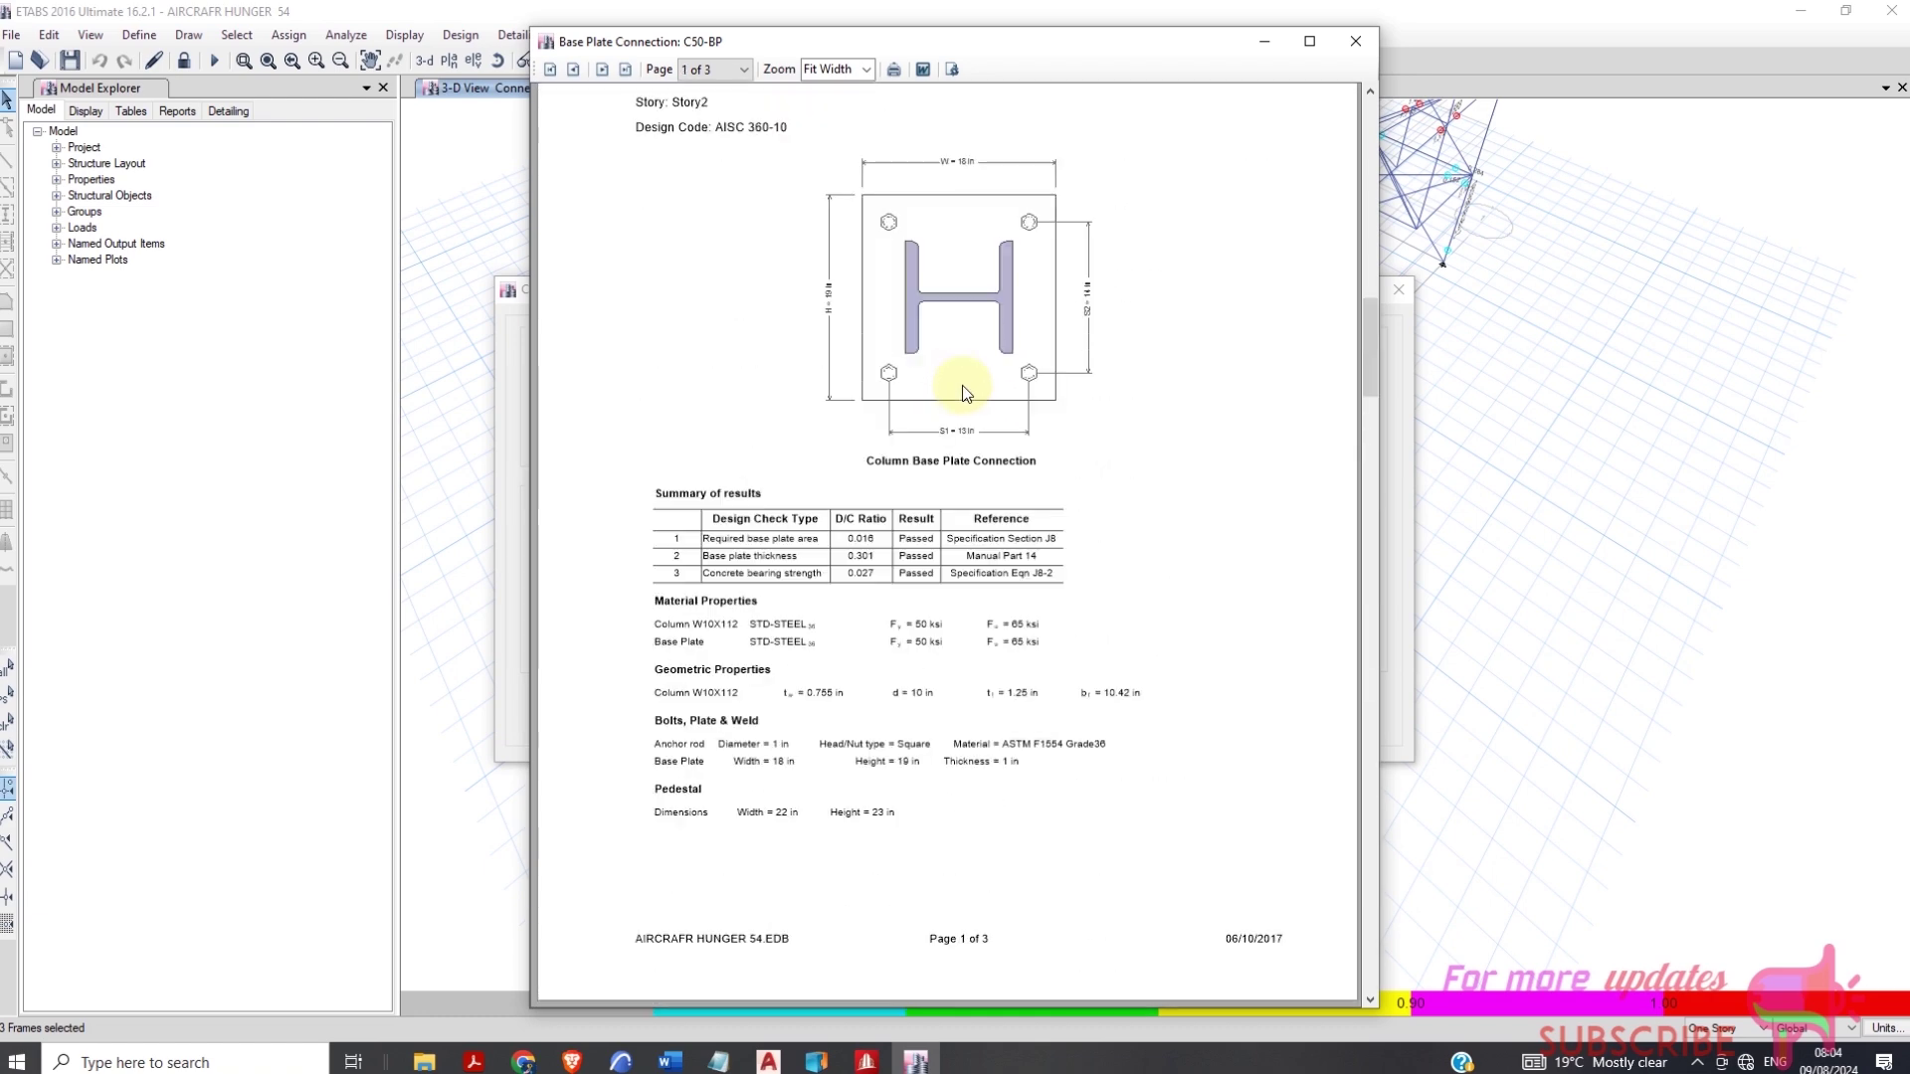
left_click(892, 70)
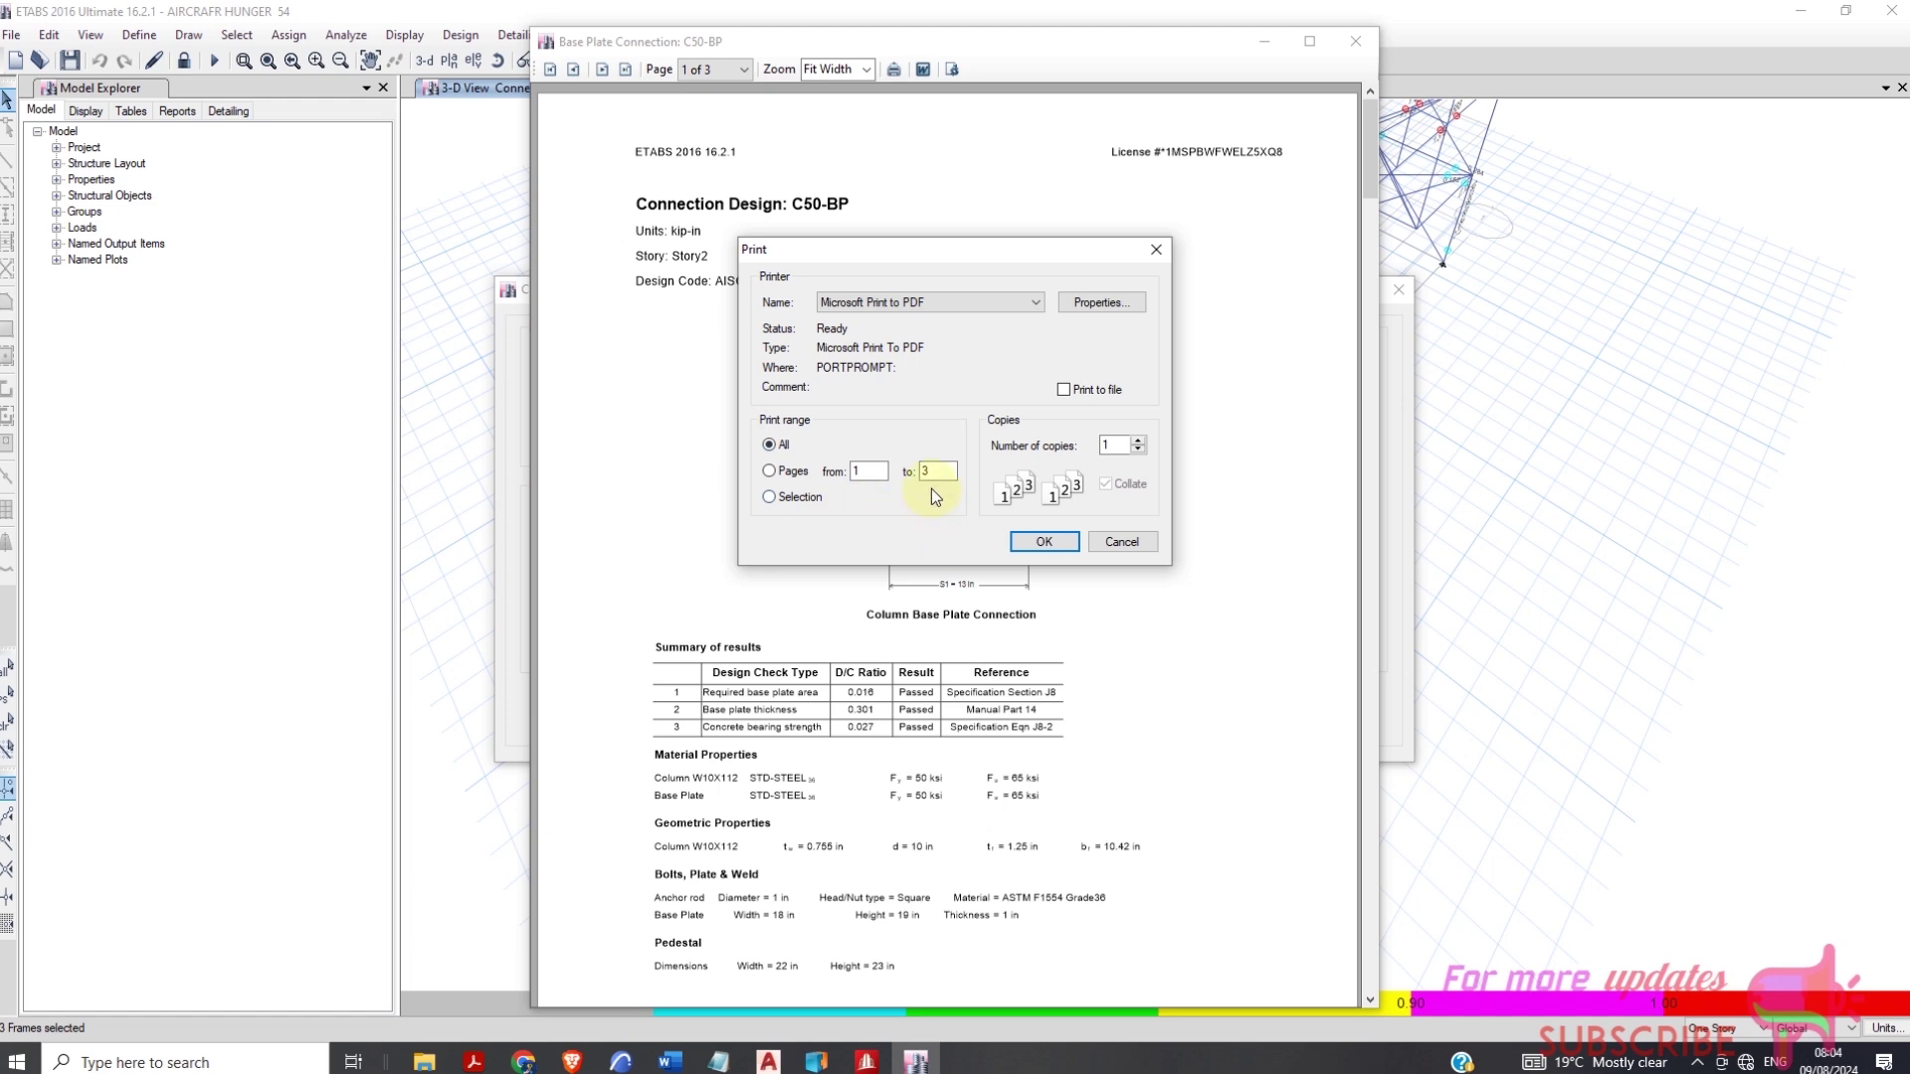
Save the report as BASE PLATE DESIGN.pdf in the AIRCRAFT HUNGER folder, replacing the existing file
left_click(1024, 542)
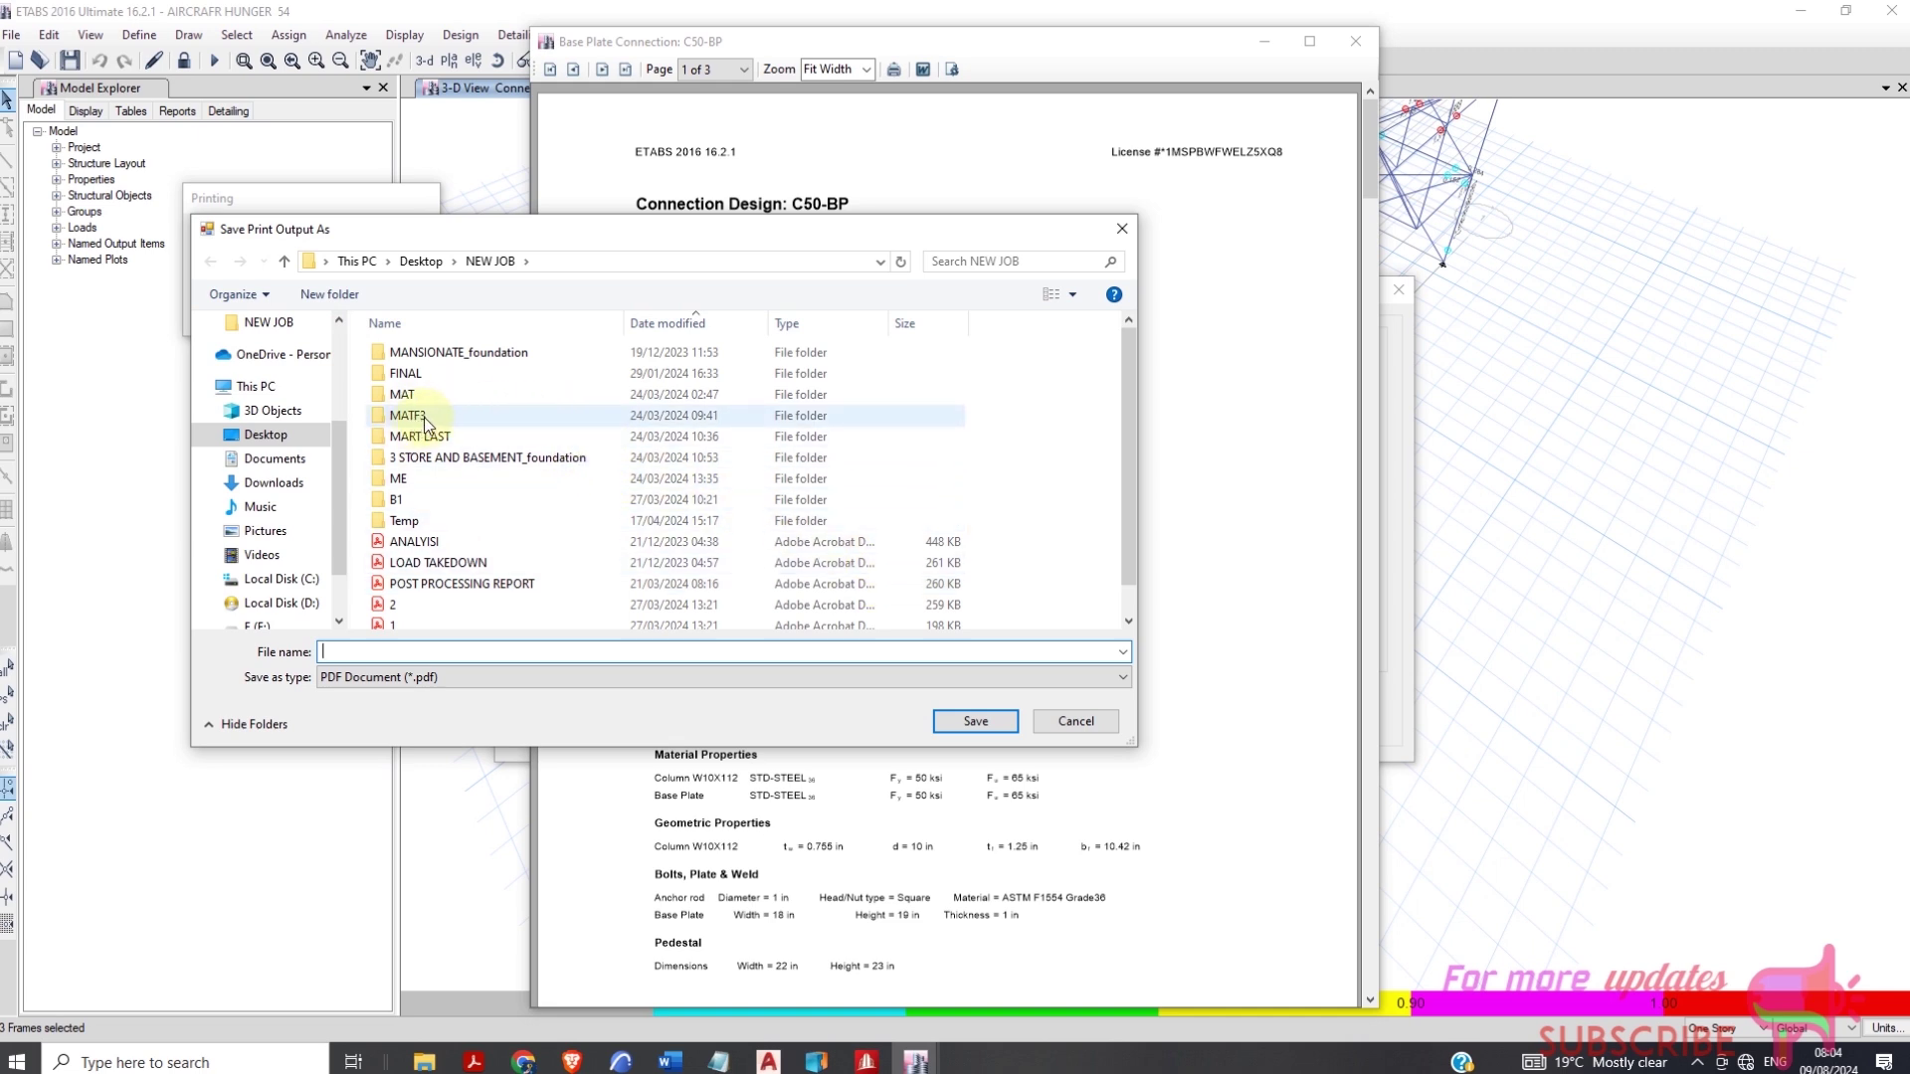
scroll(249, 376, "up", 3)
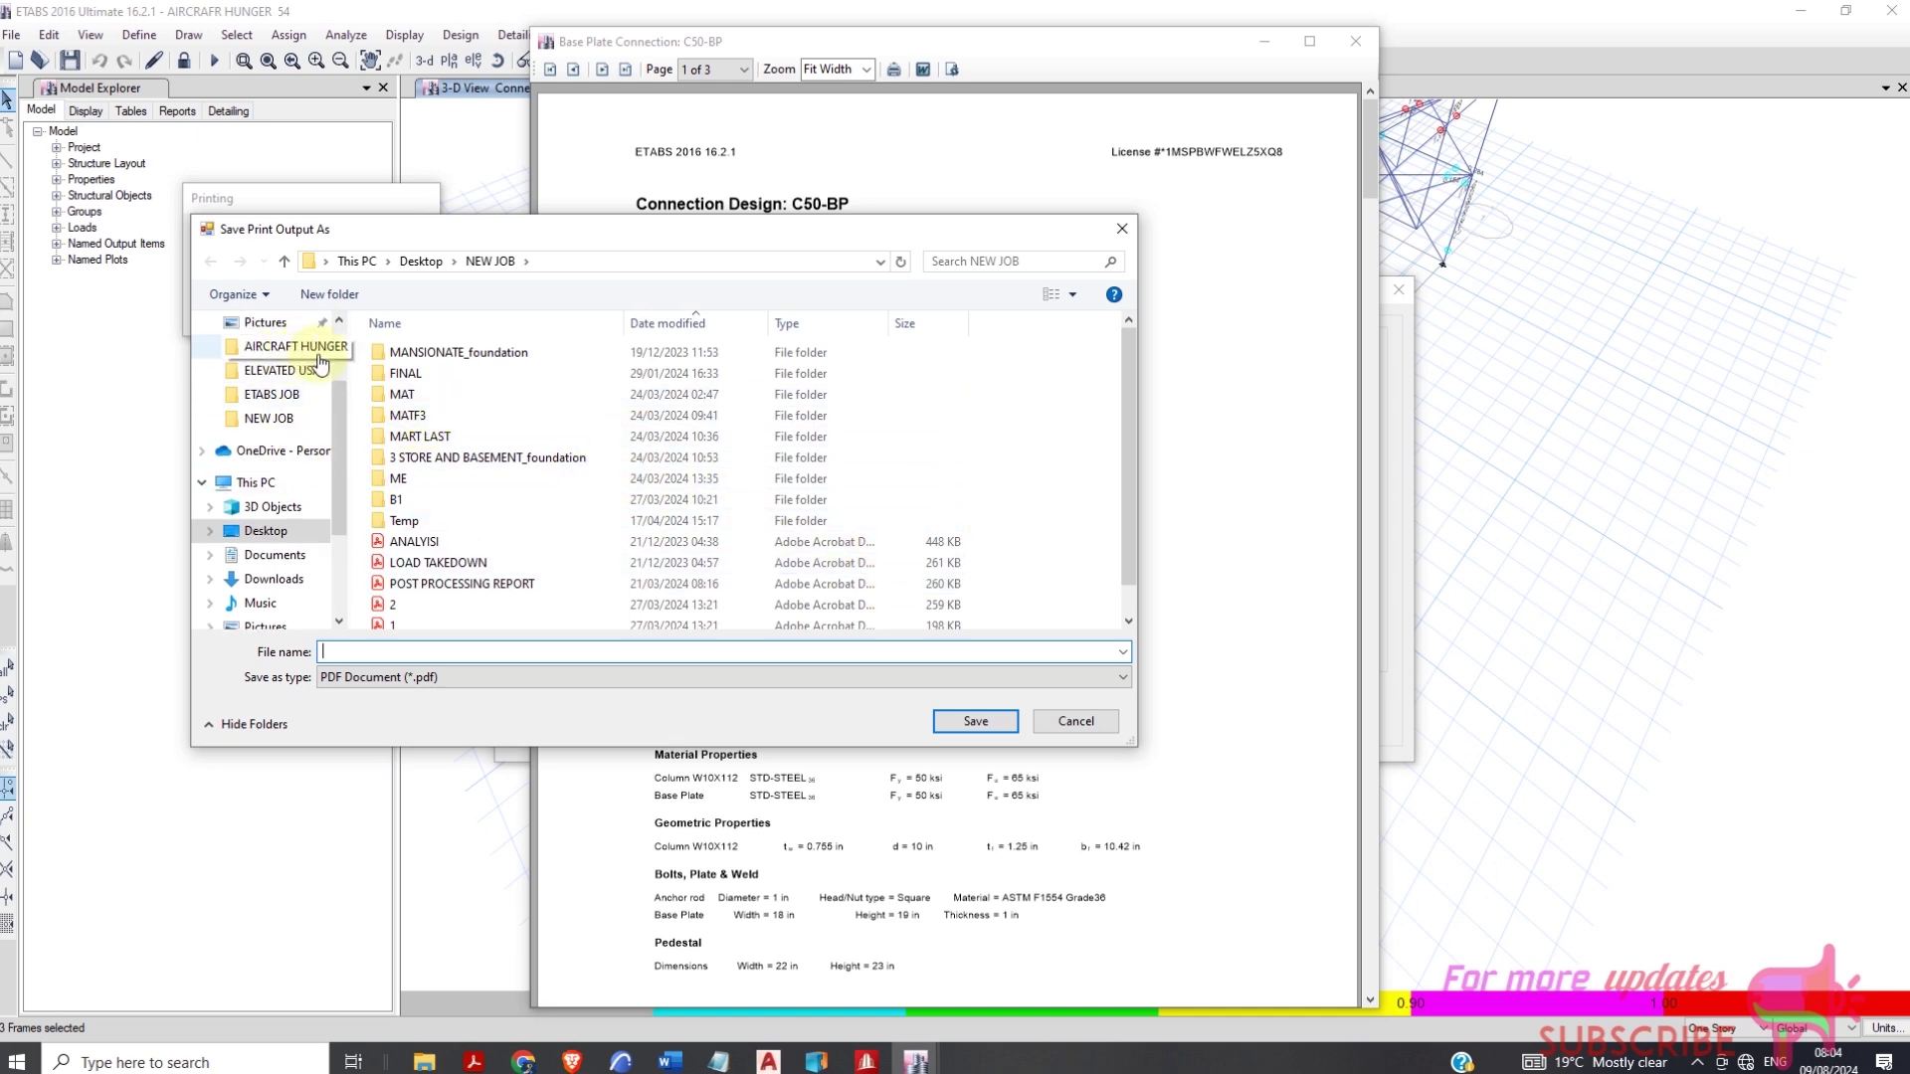
left_click(299, 347)
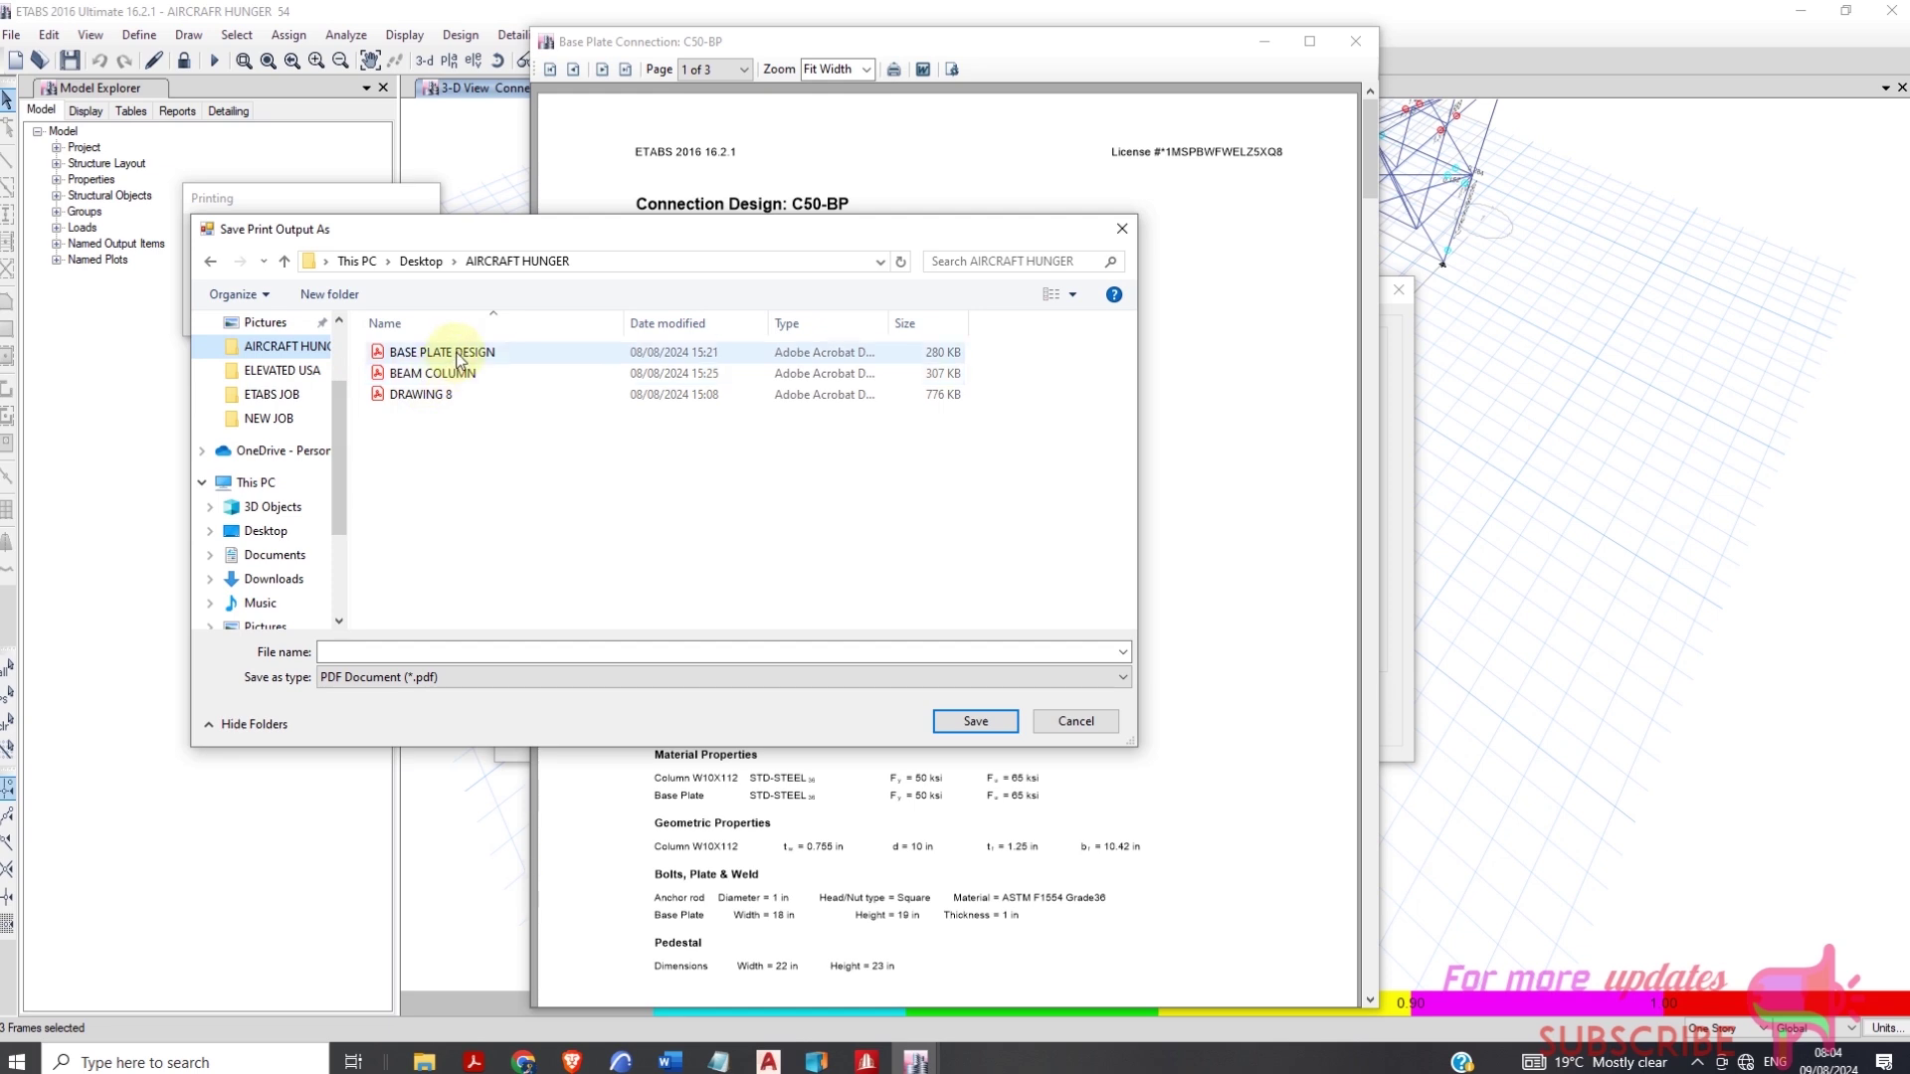
left_click(459, 356)
left_click(974, 722)
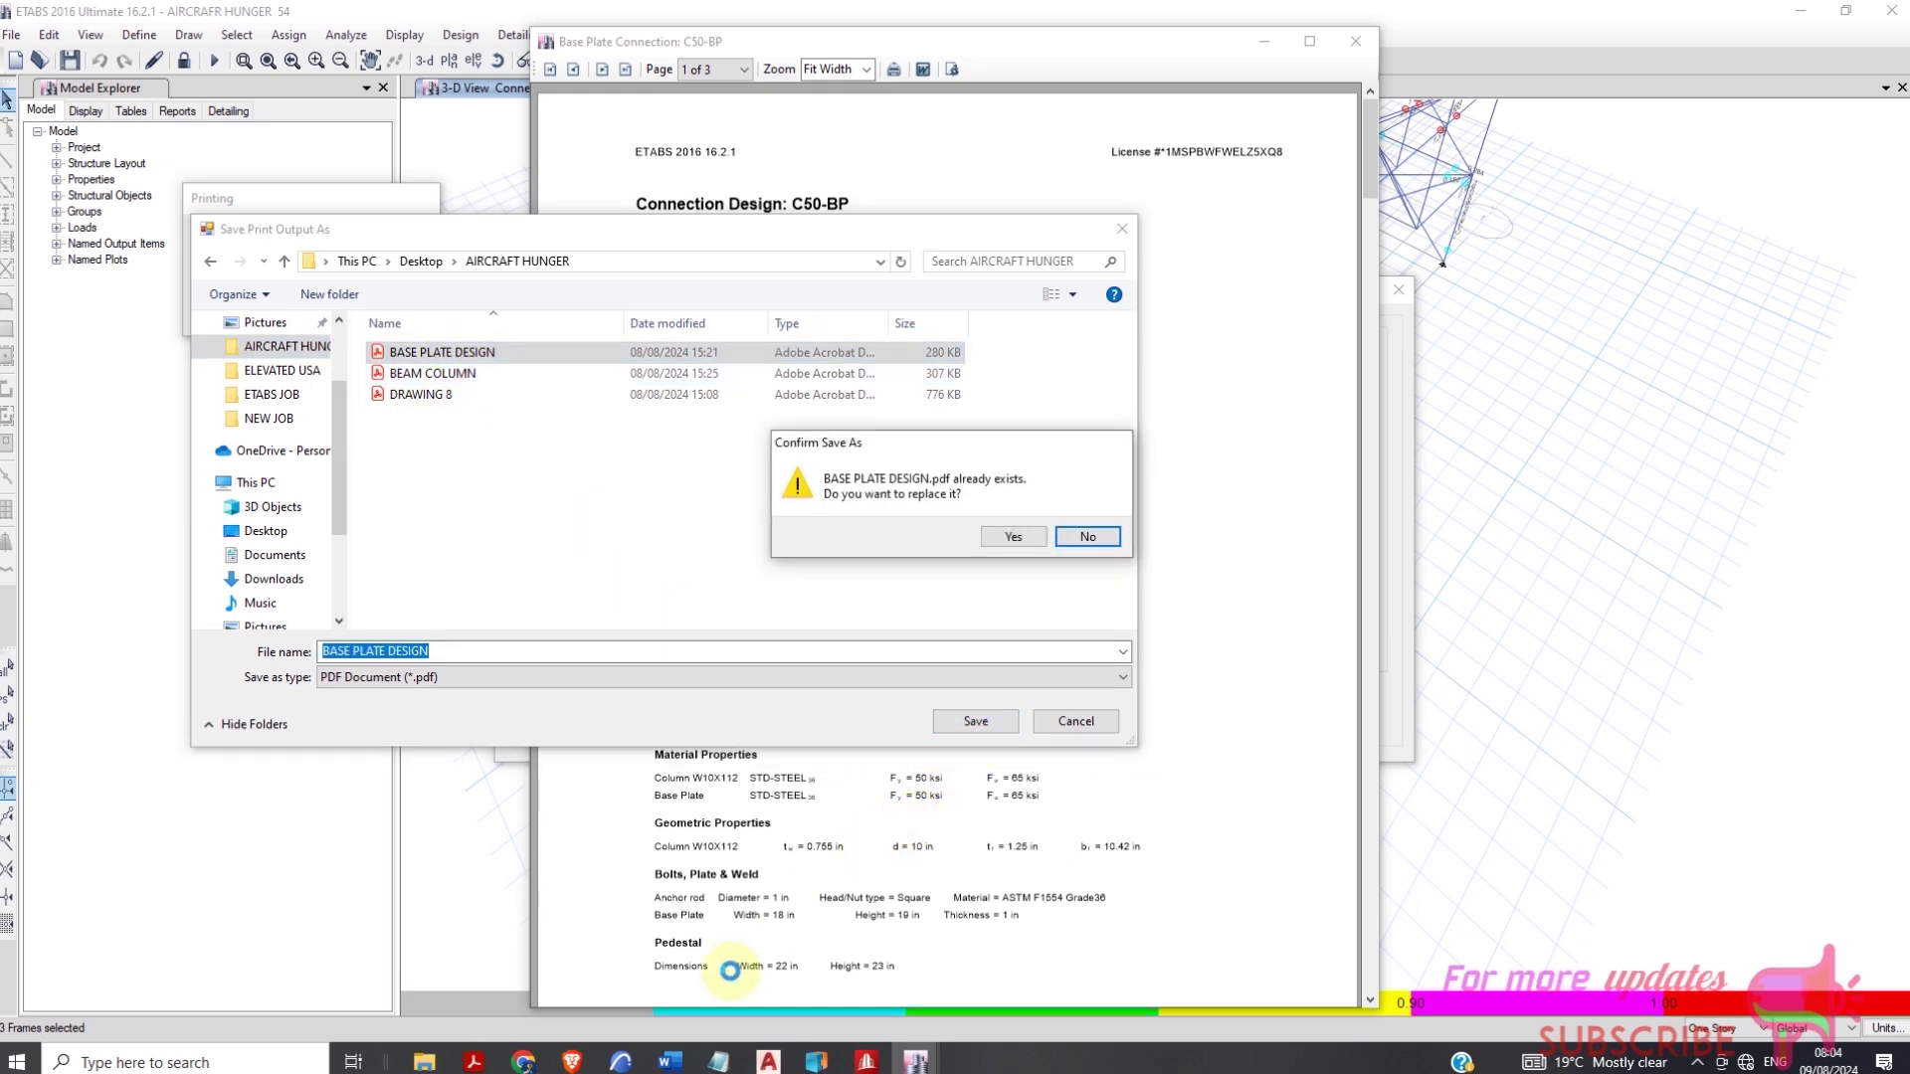
left_click(1015, 538)
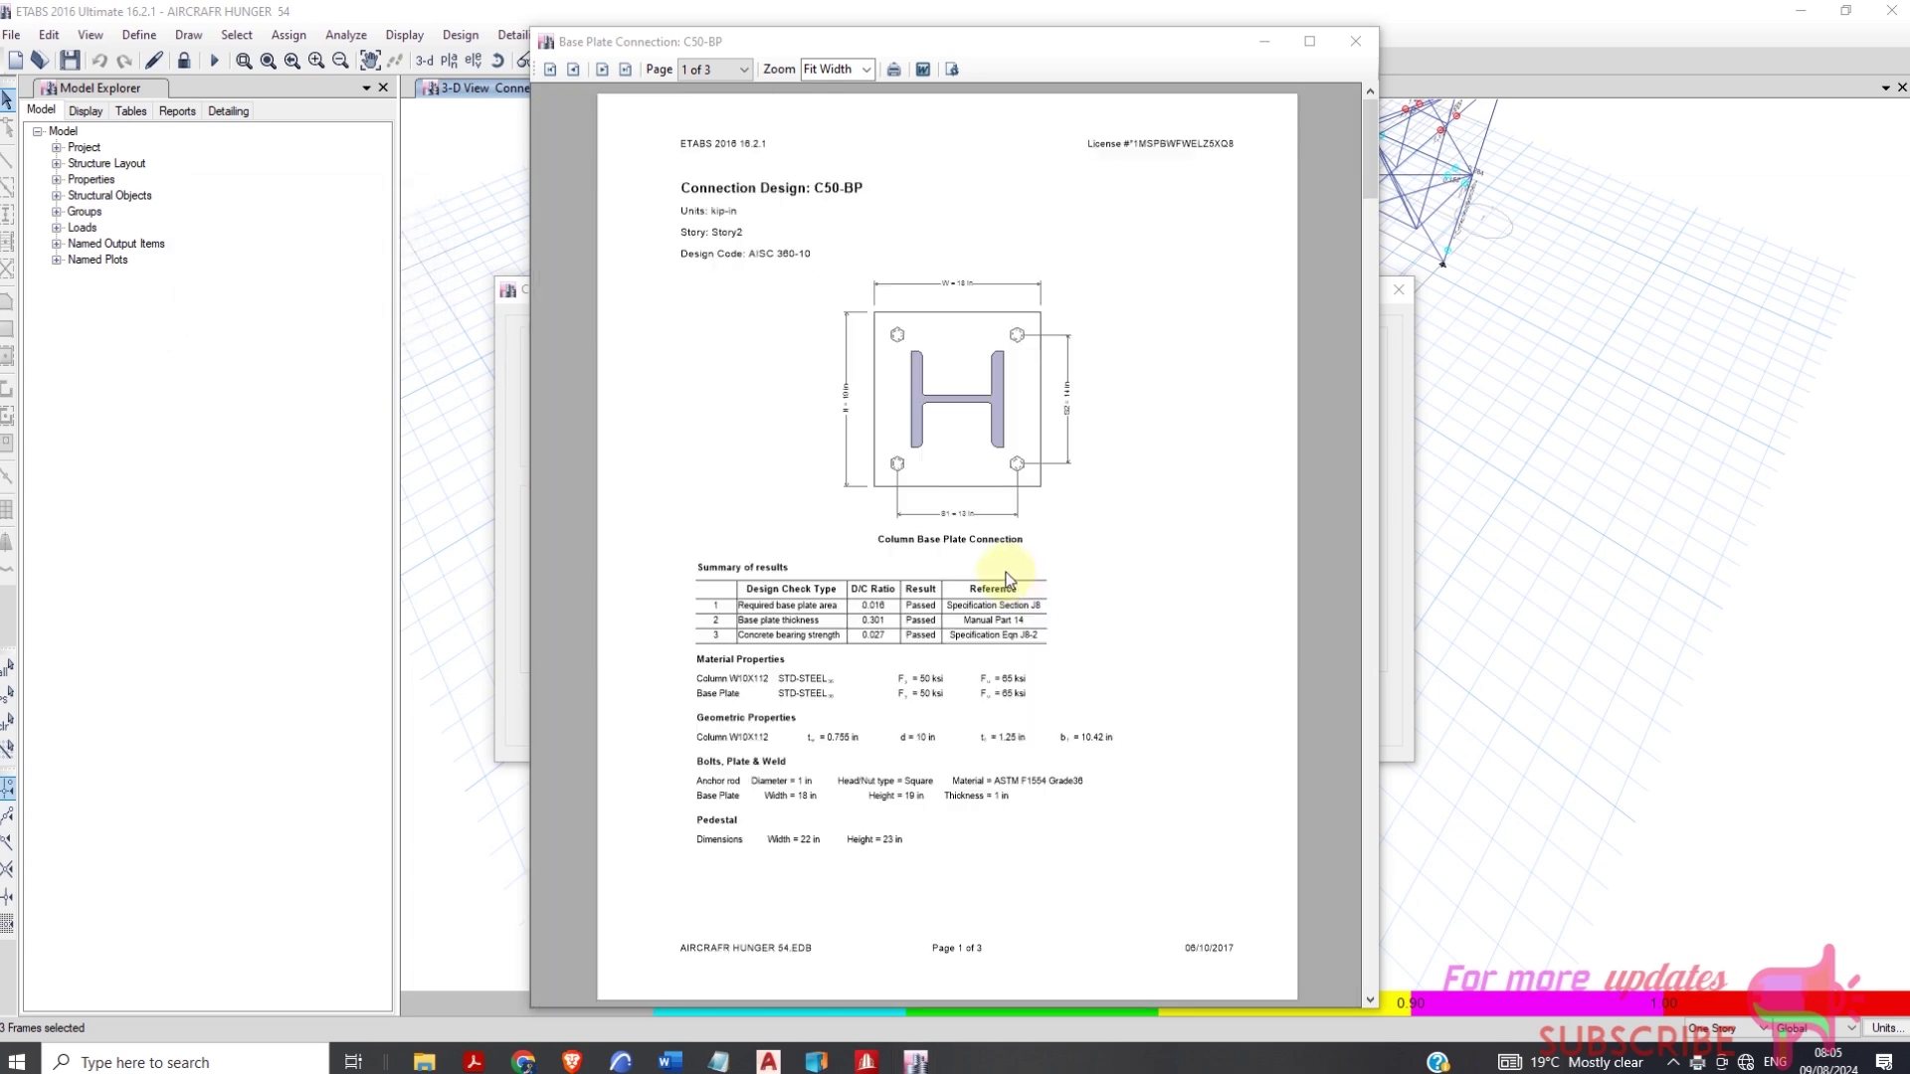
Close the base plate report and the C50-BP connection results
scroll(1006, 571, "down", 10)
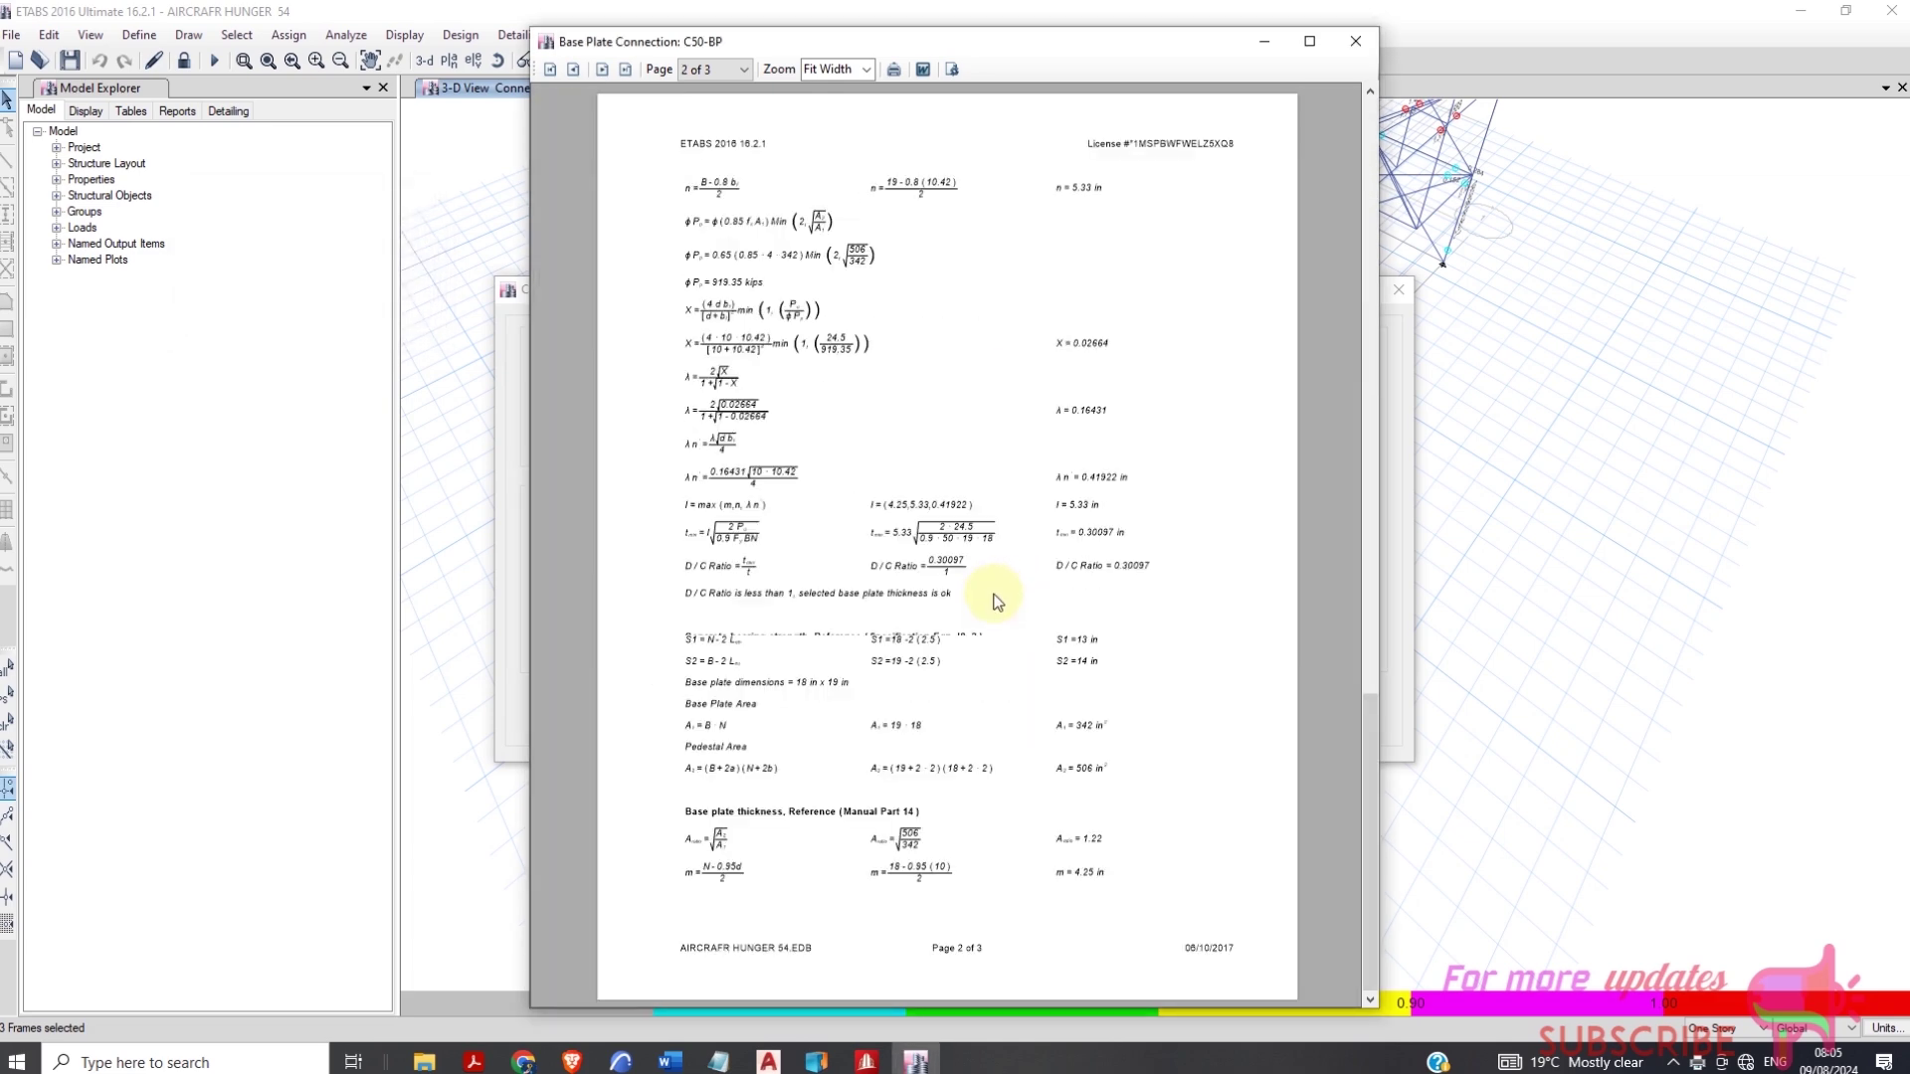
left_click(1355, 41)
left_click(1111, 699)
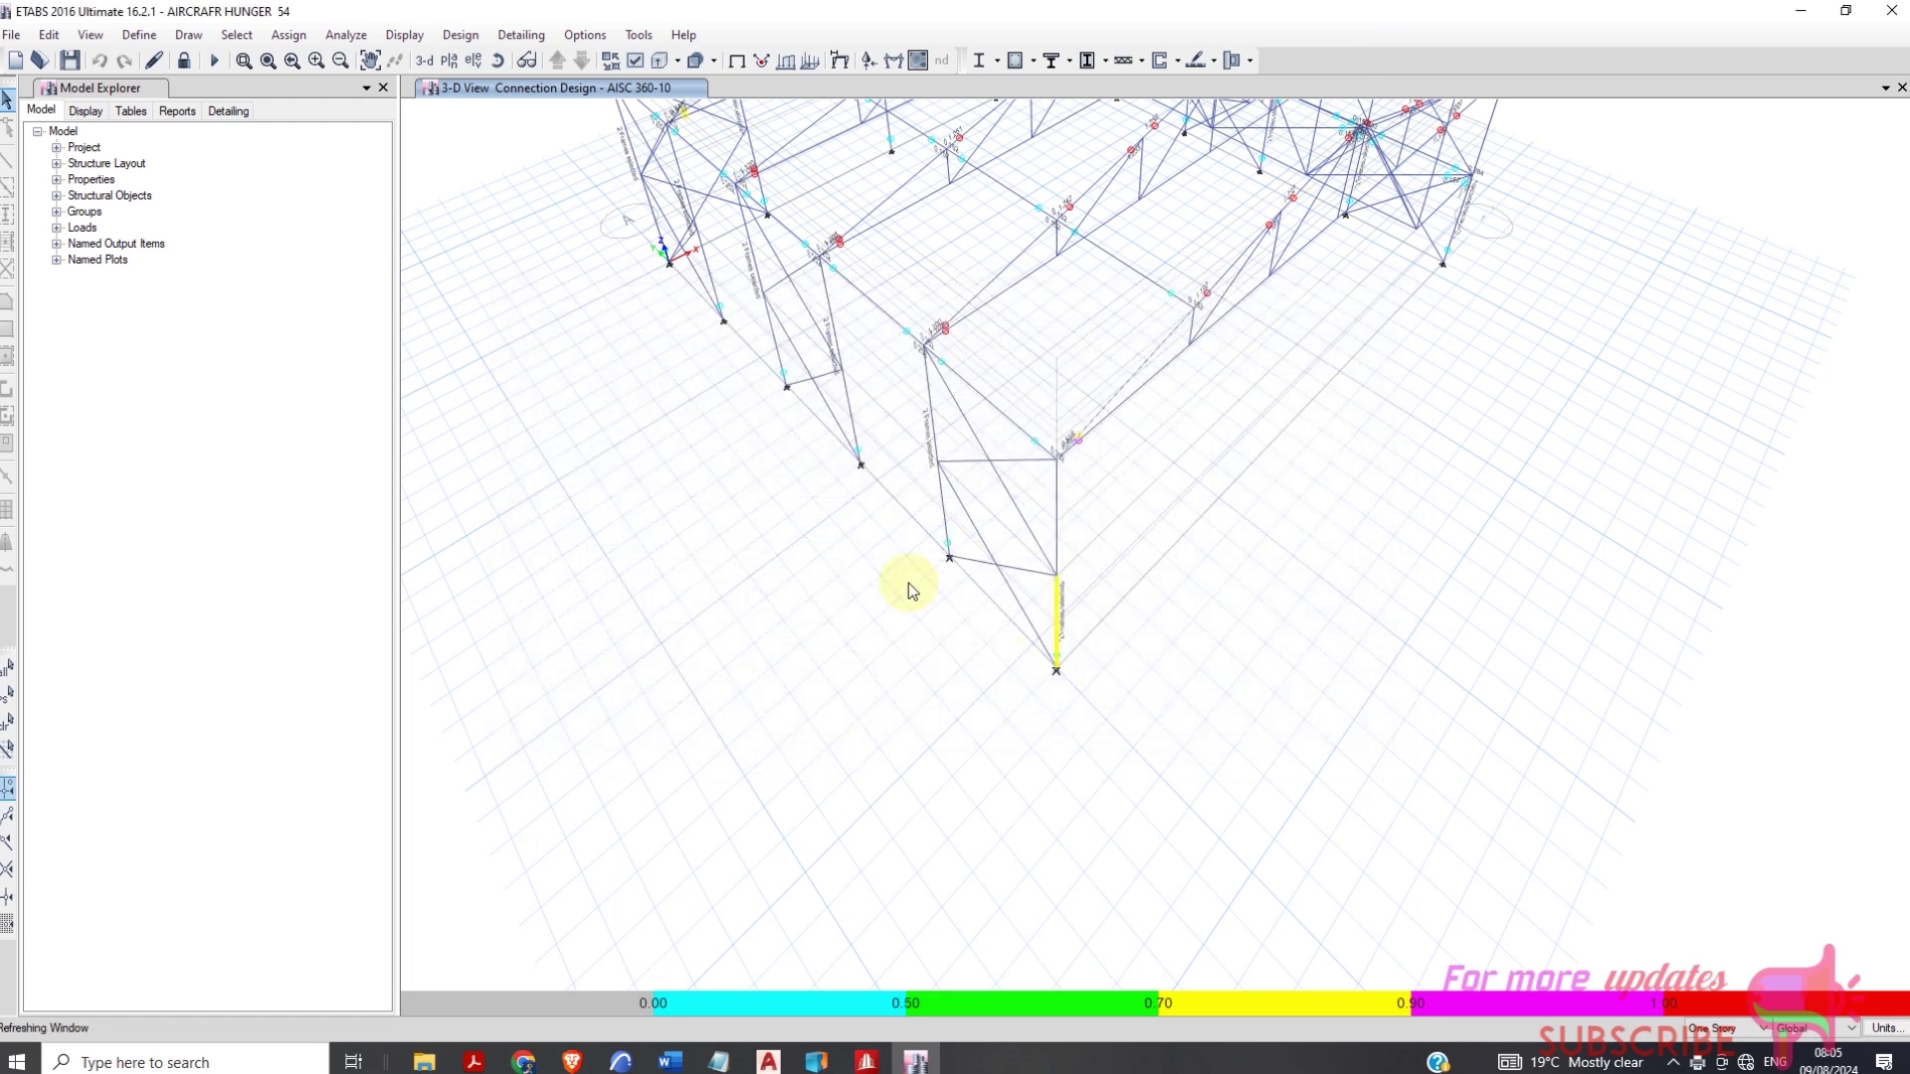
left_click(543, 38)
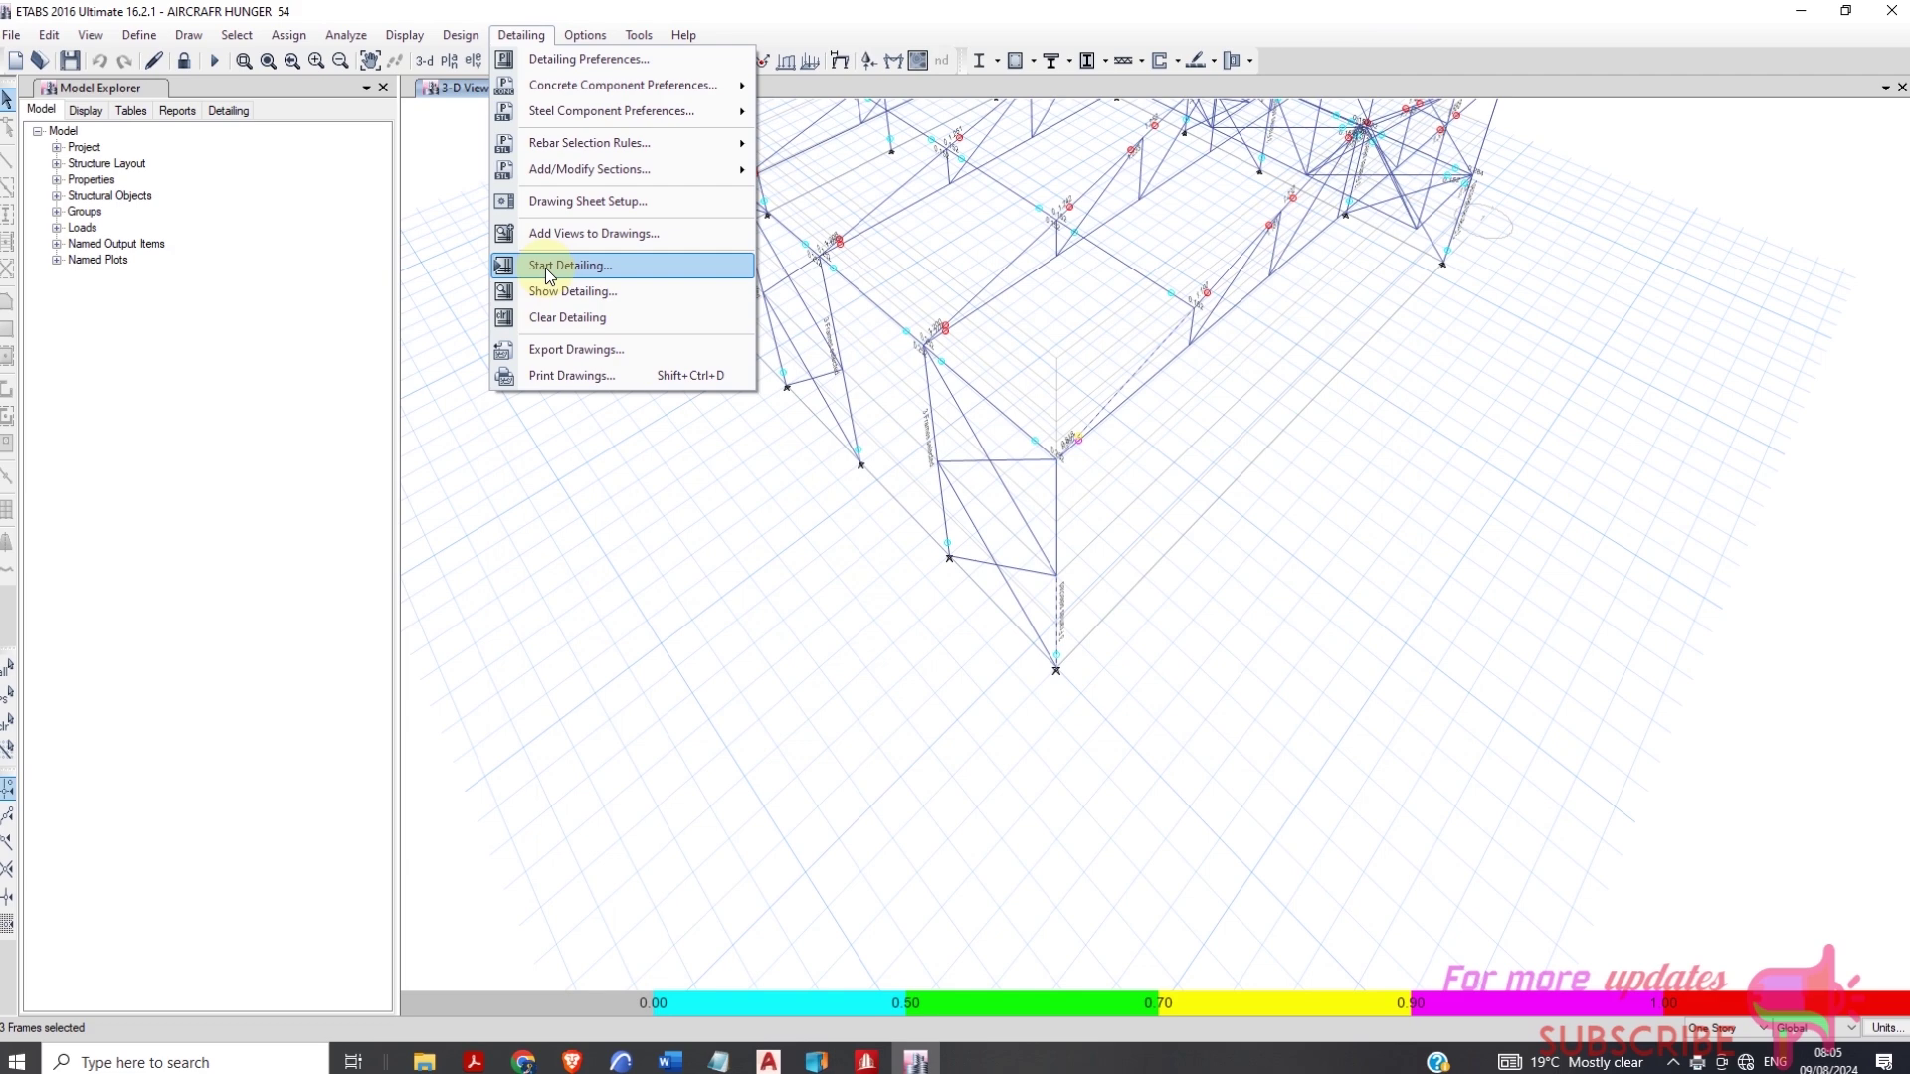
left_click(985, 542)
scroll(933, 564, "down", 5)
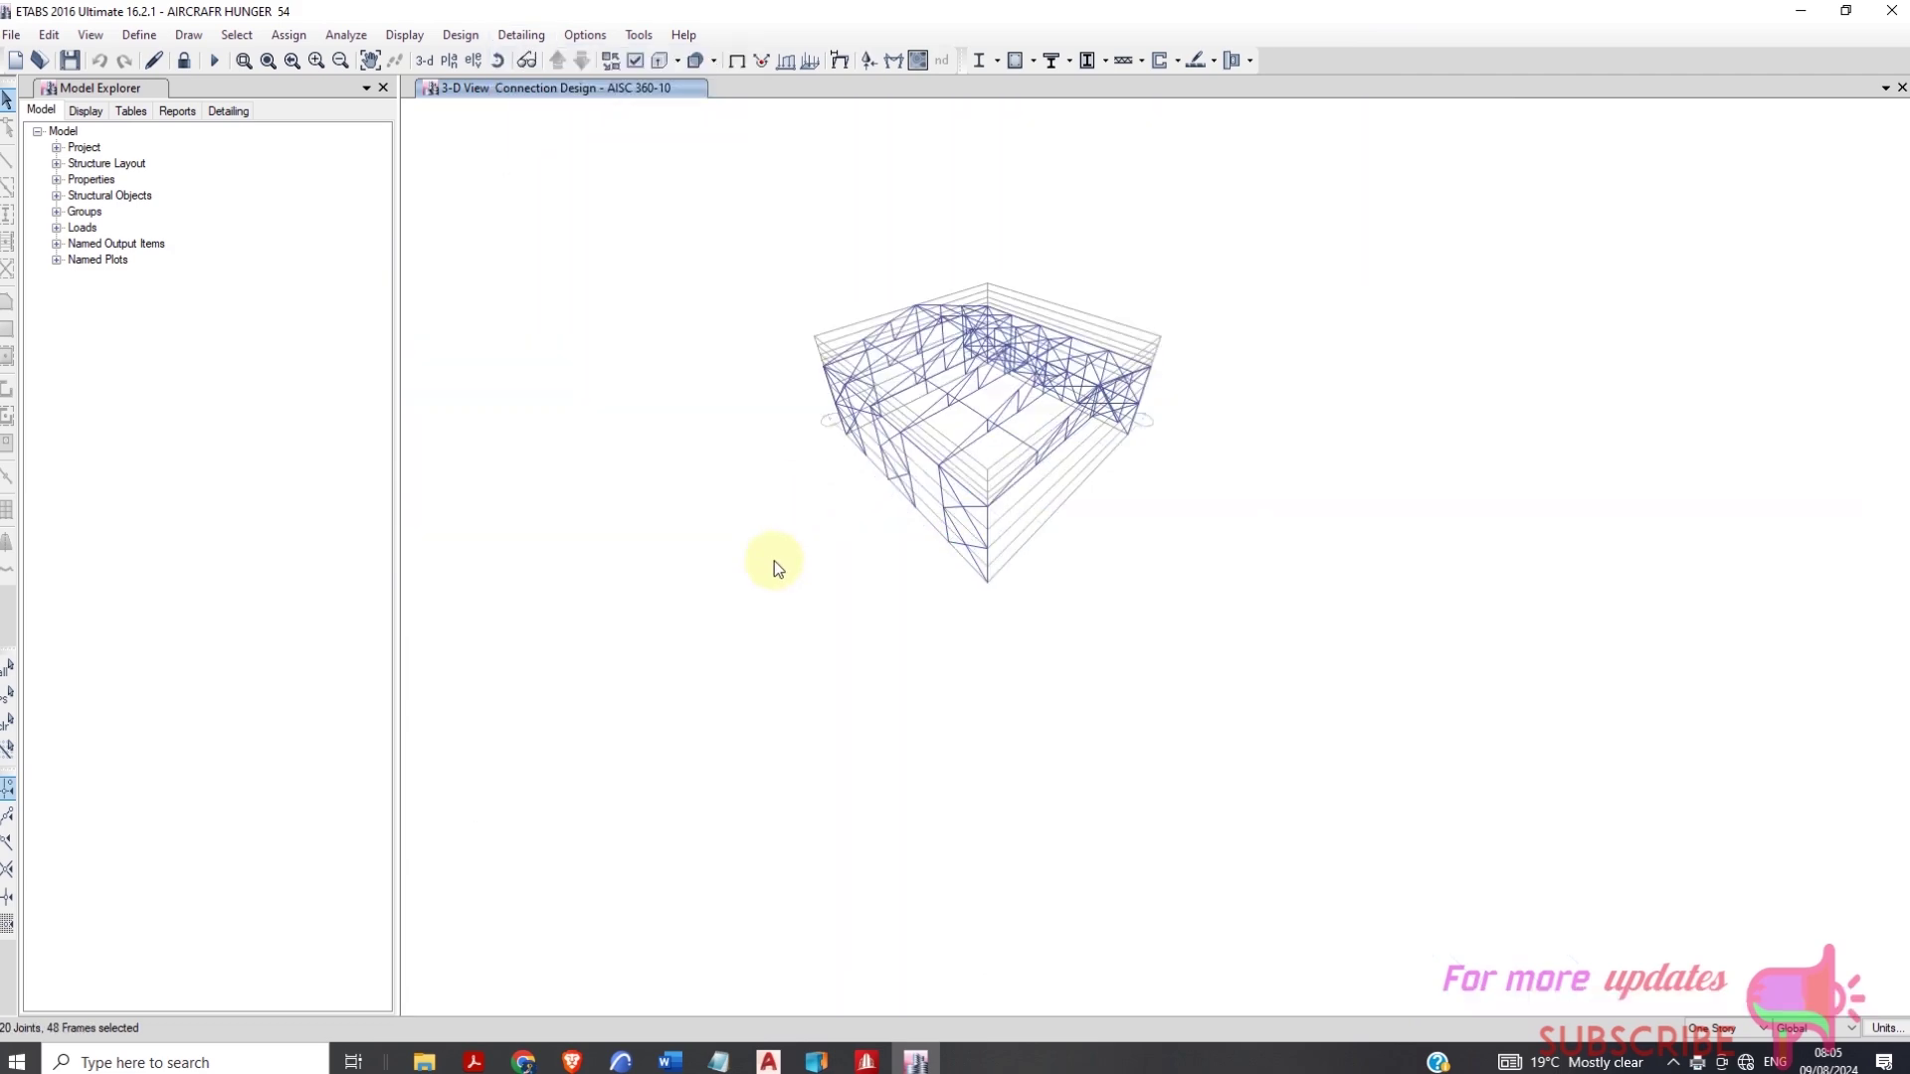
scroll(1012, 426, "up", 6)
scroll(1005, 477, "down", 5)
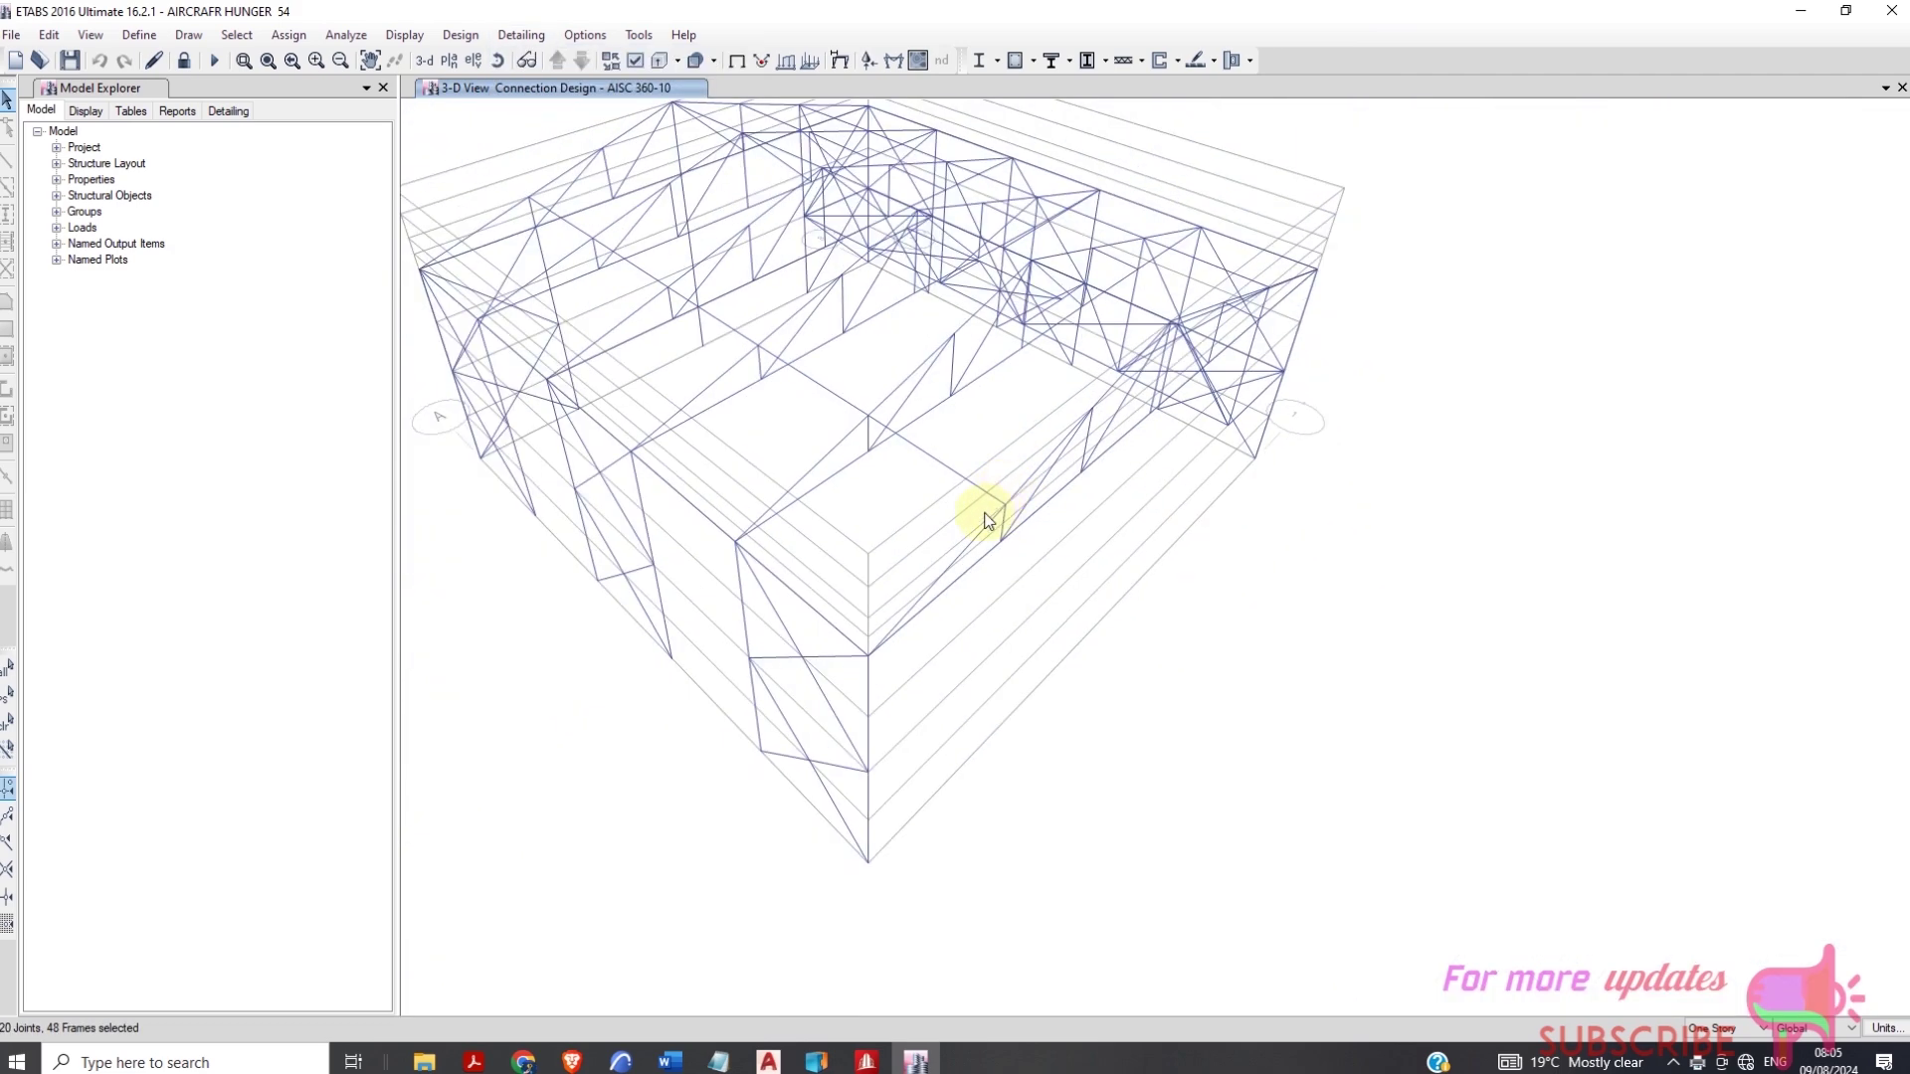
scroll(786, 532, "up", 7)
scroll(862, 565, "down", 3)
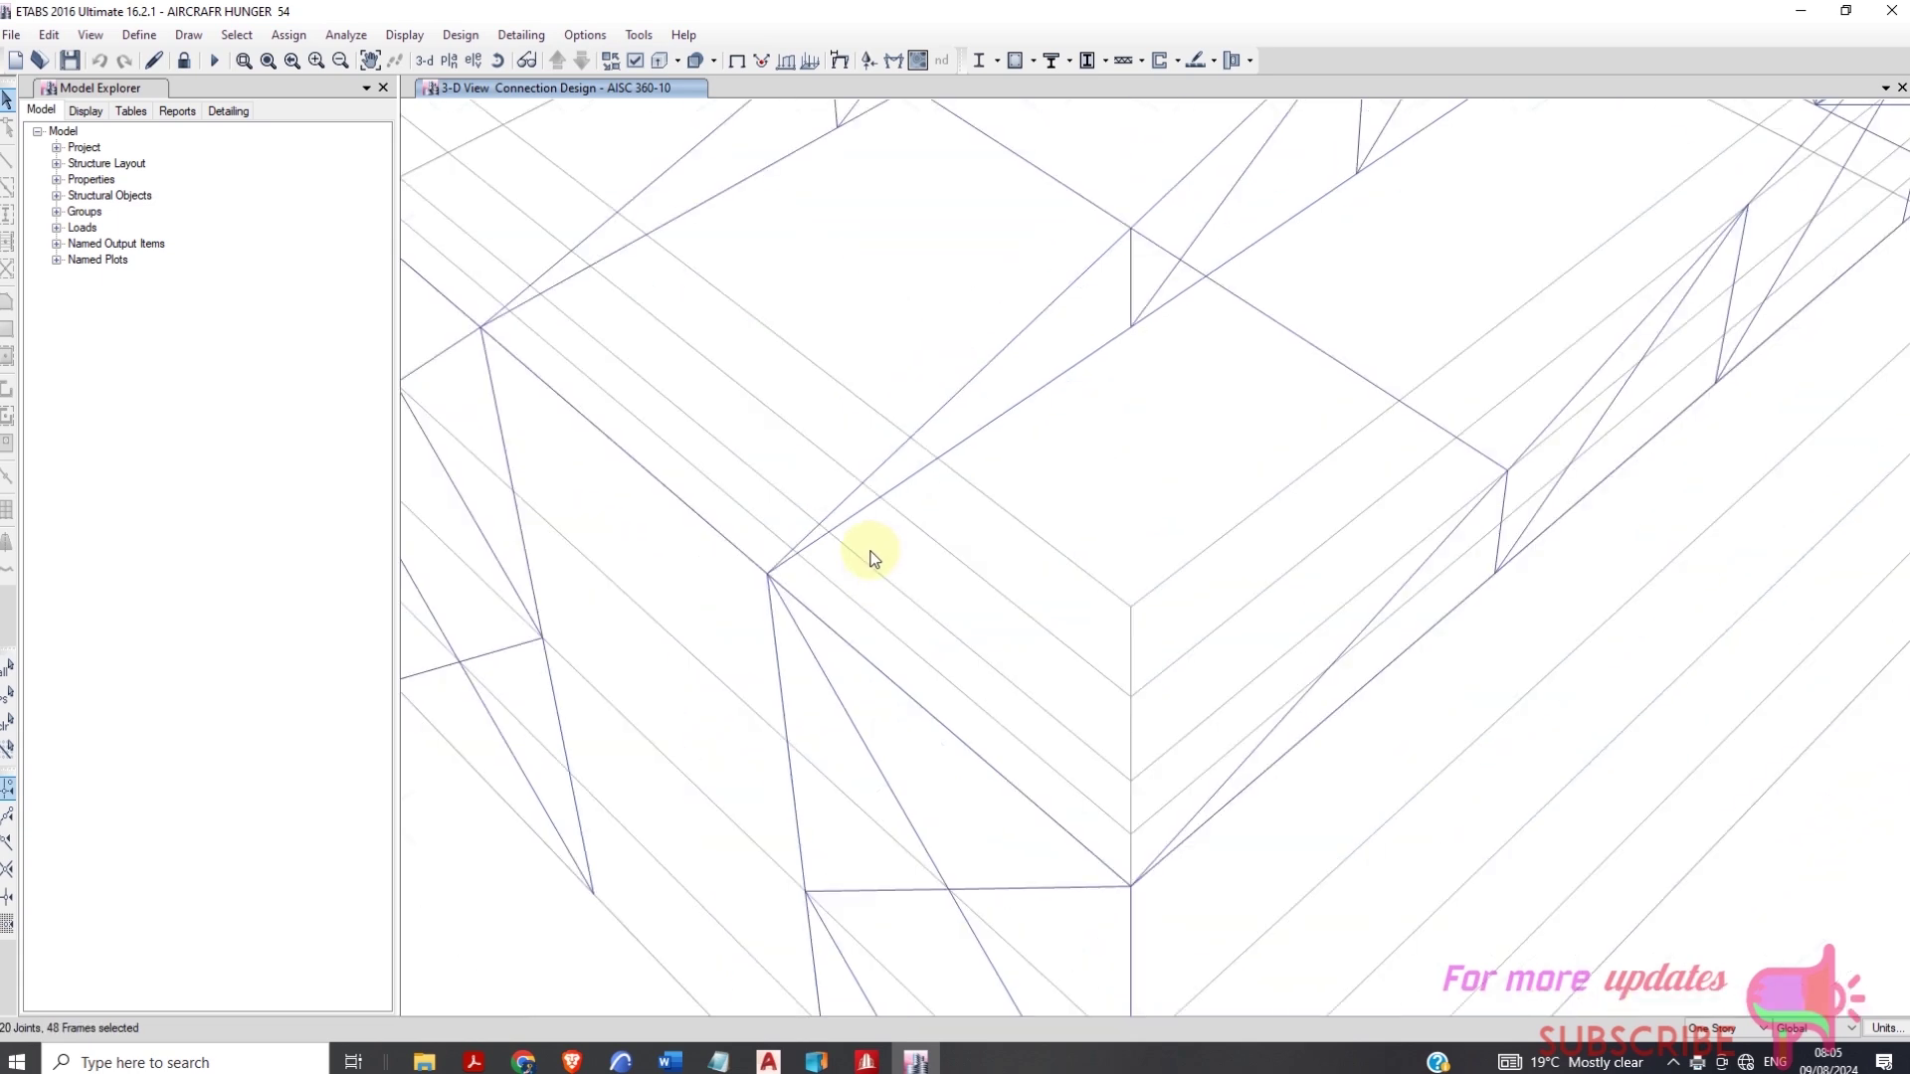
scroll(1208, 849, "up", 3)
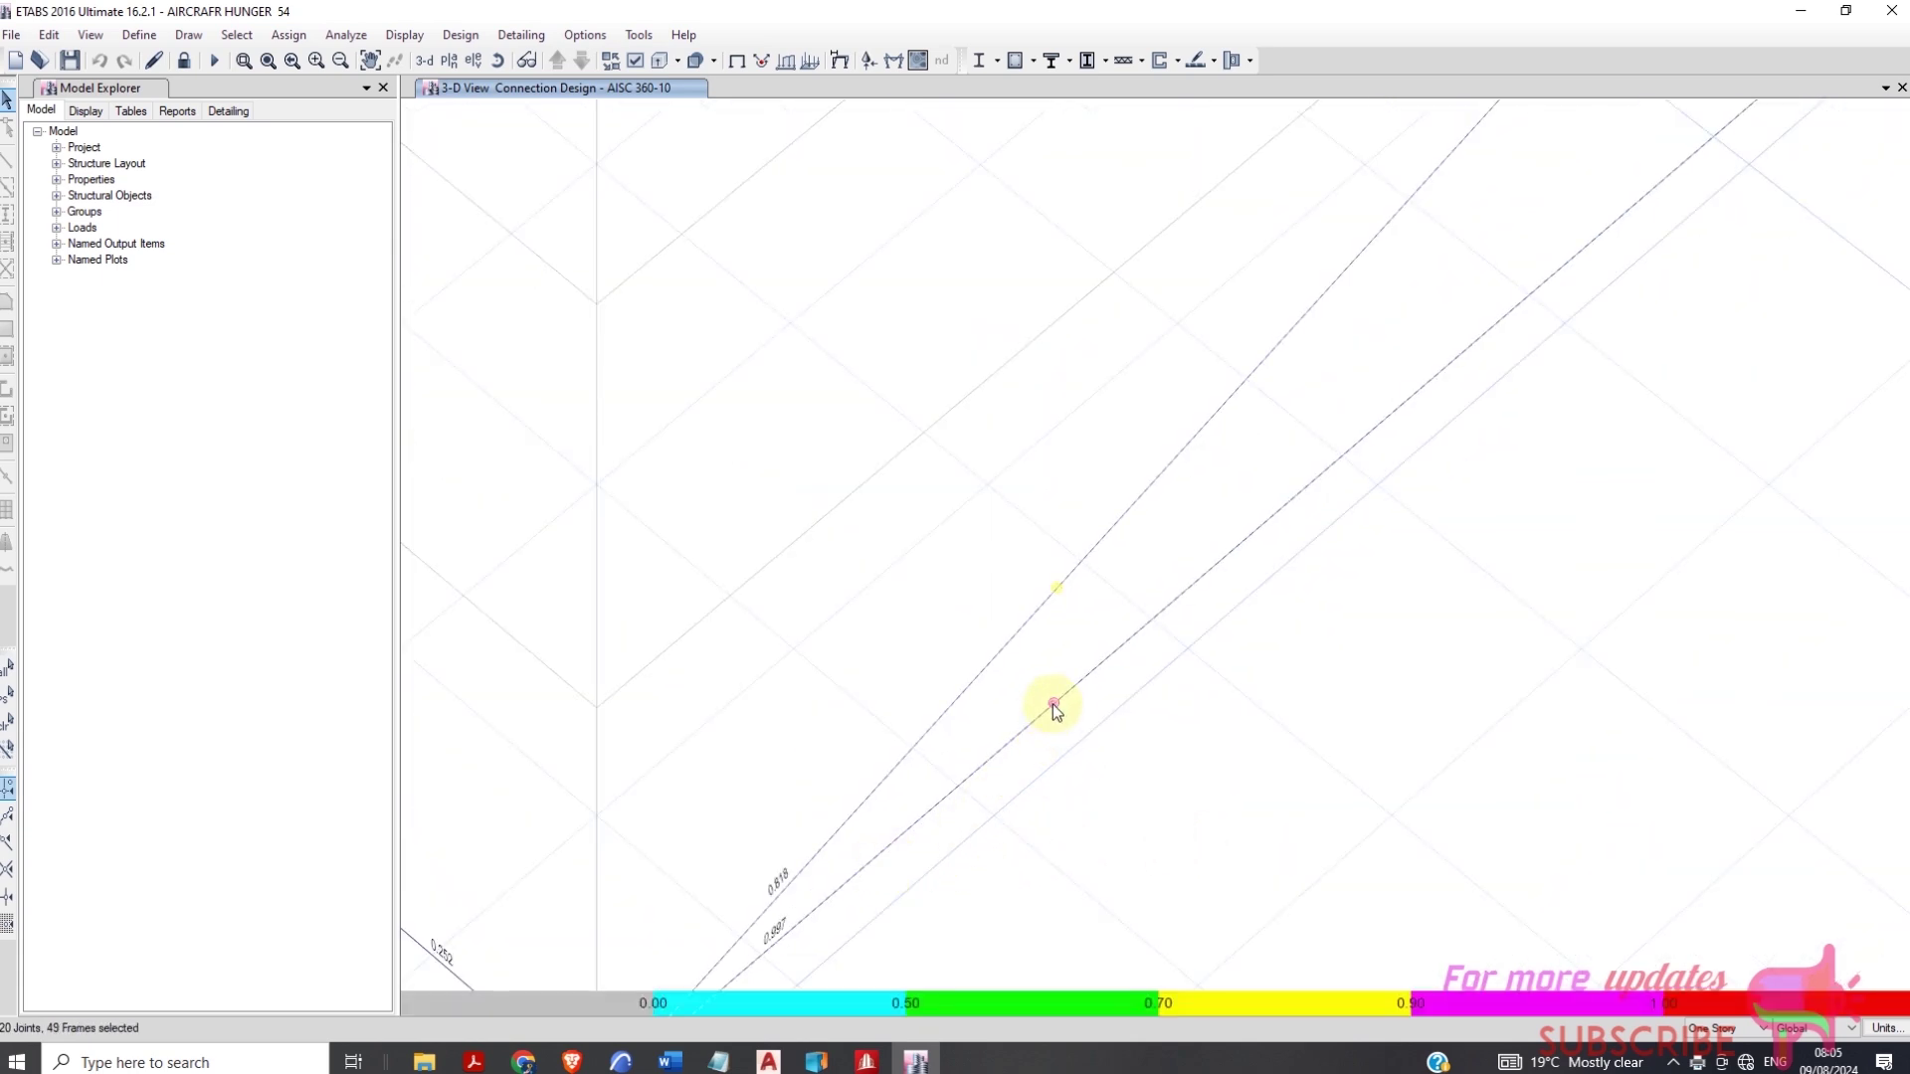
right_click(1056, 711)
scroll(913, 609, "down", 2)
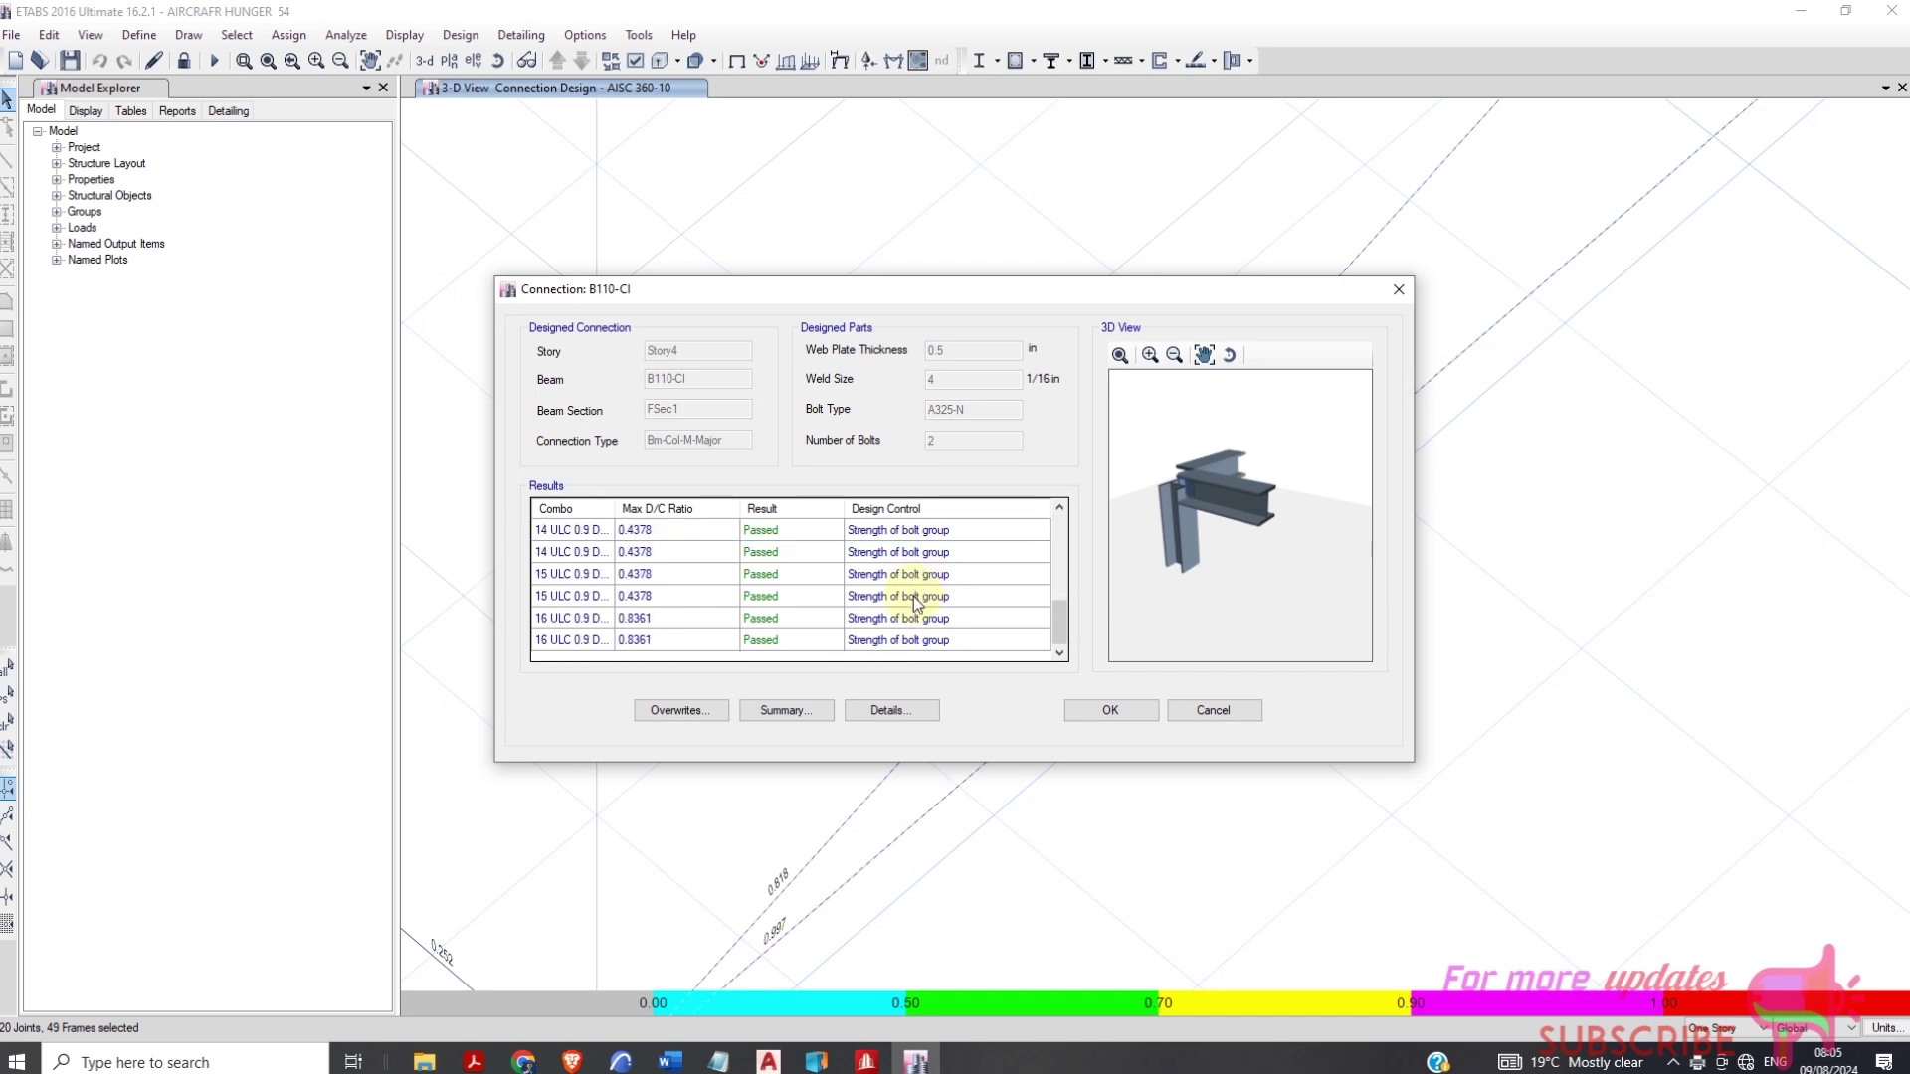
left_click(1210, 710)
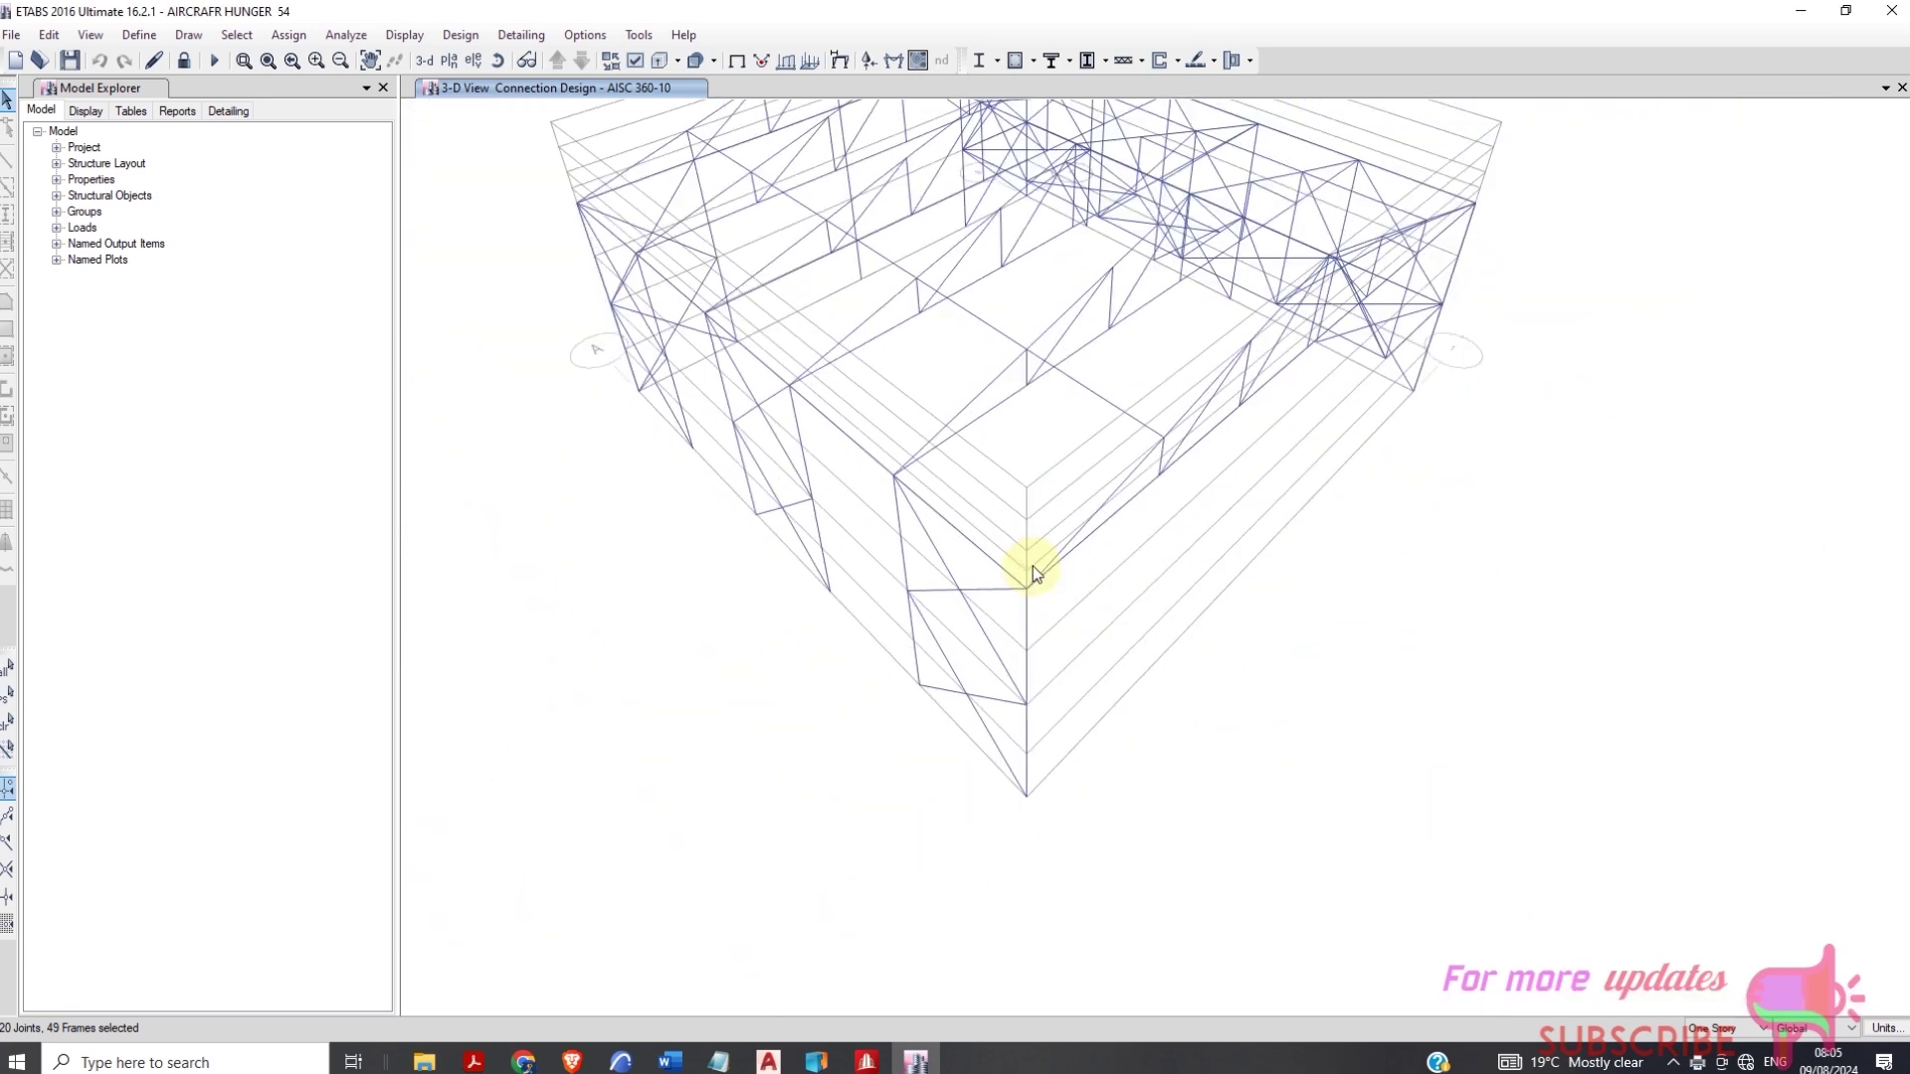
scroll(1488, 205, "up", 5)
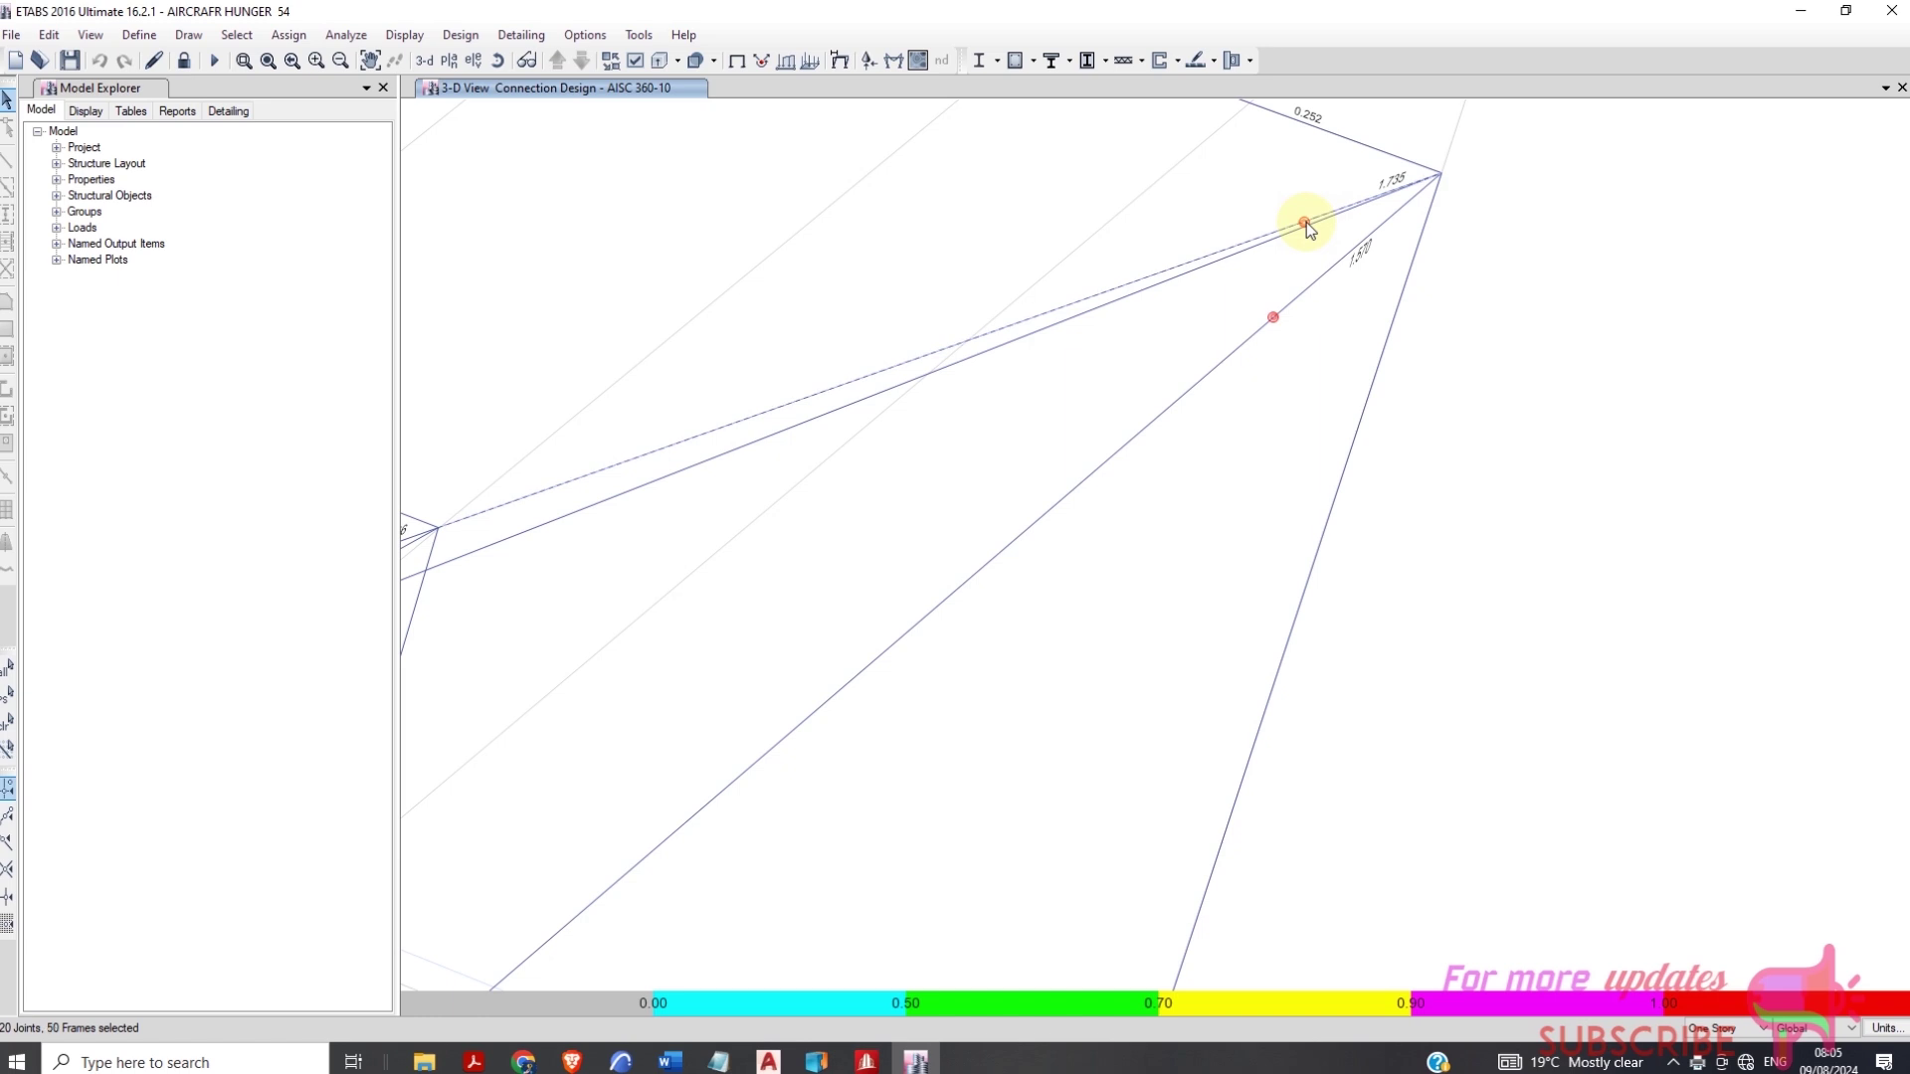
Overwrite B105-CI with 1 1/4 bolts, STD-STEEL_3 plate and 1.5 in thickness for D/C 0.8467
right_click(1304, 227)
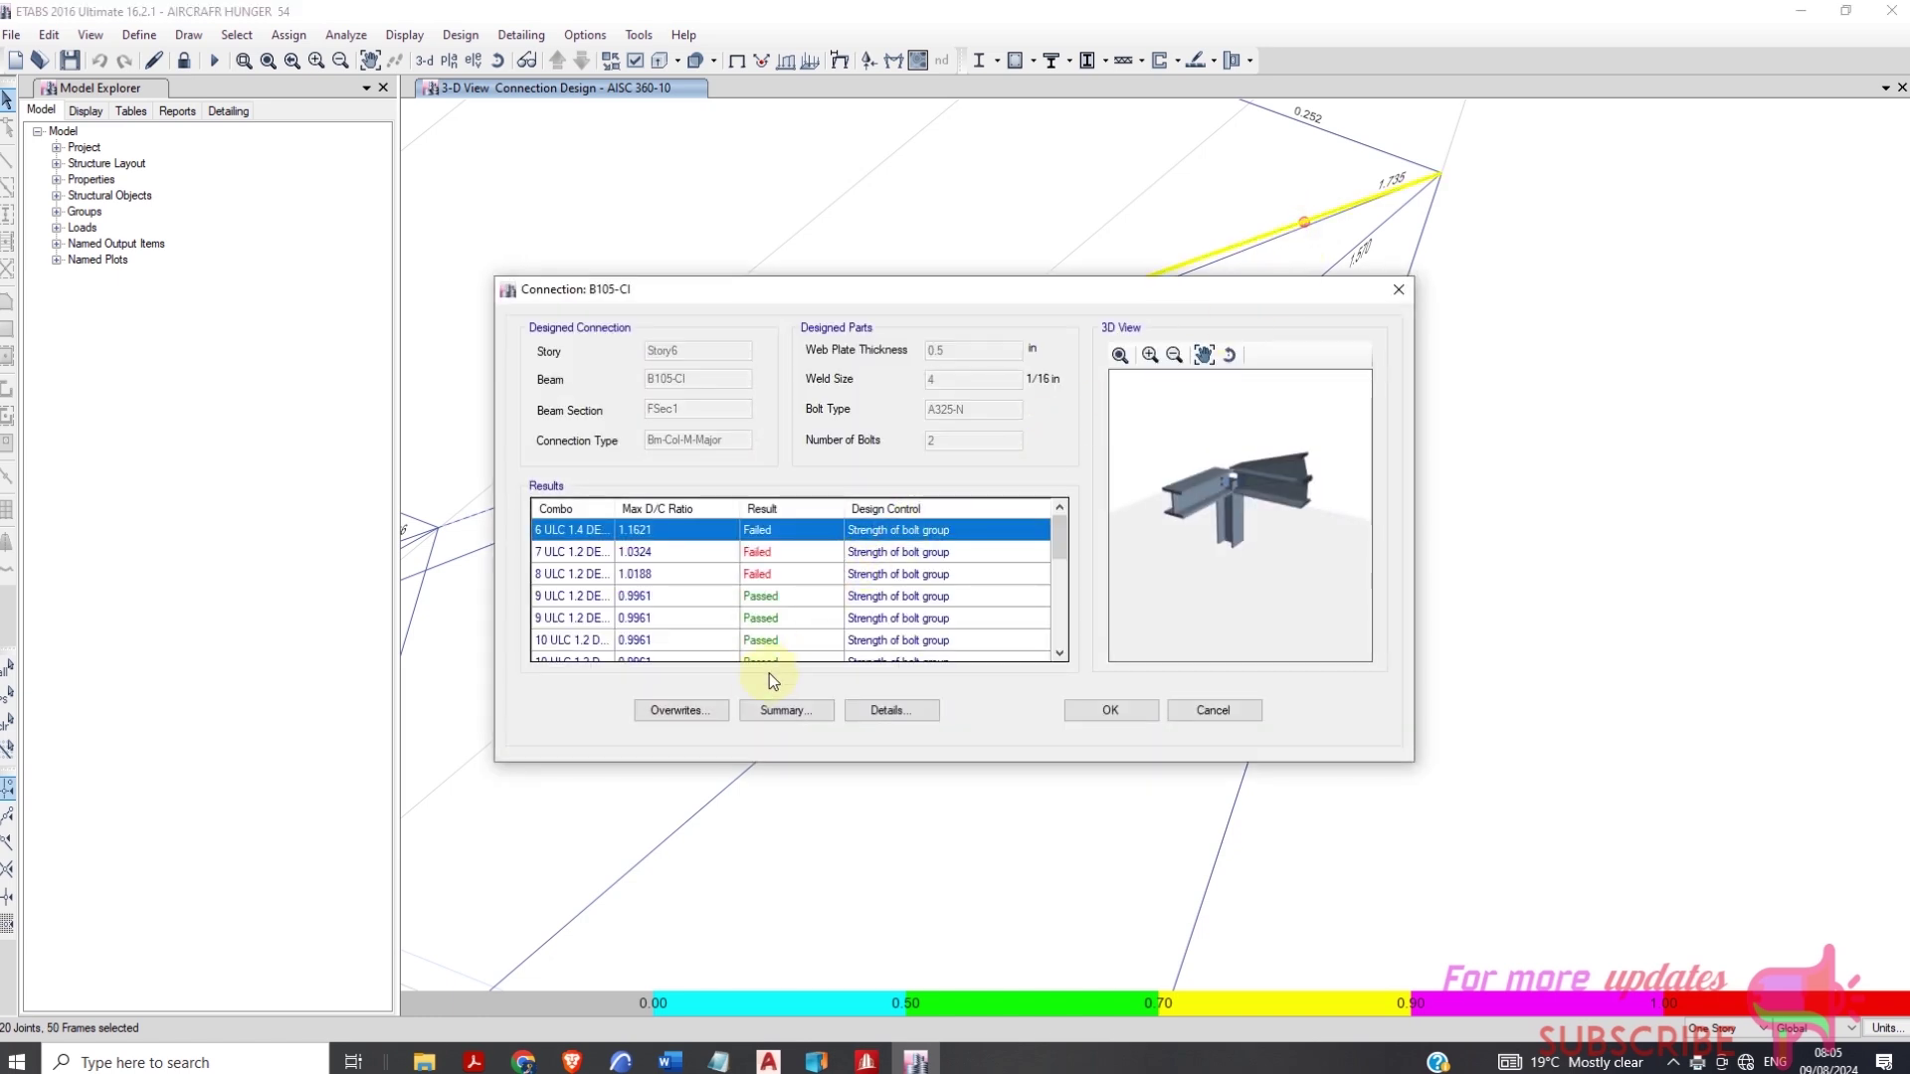
left_click(680, 710)
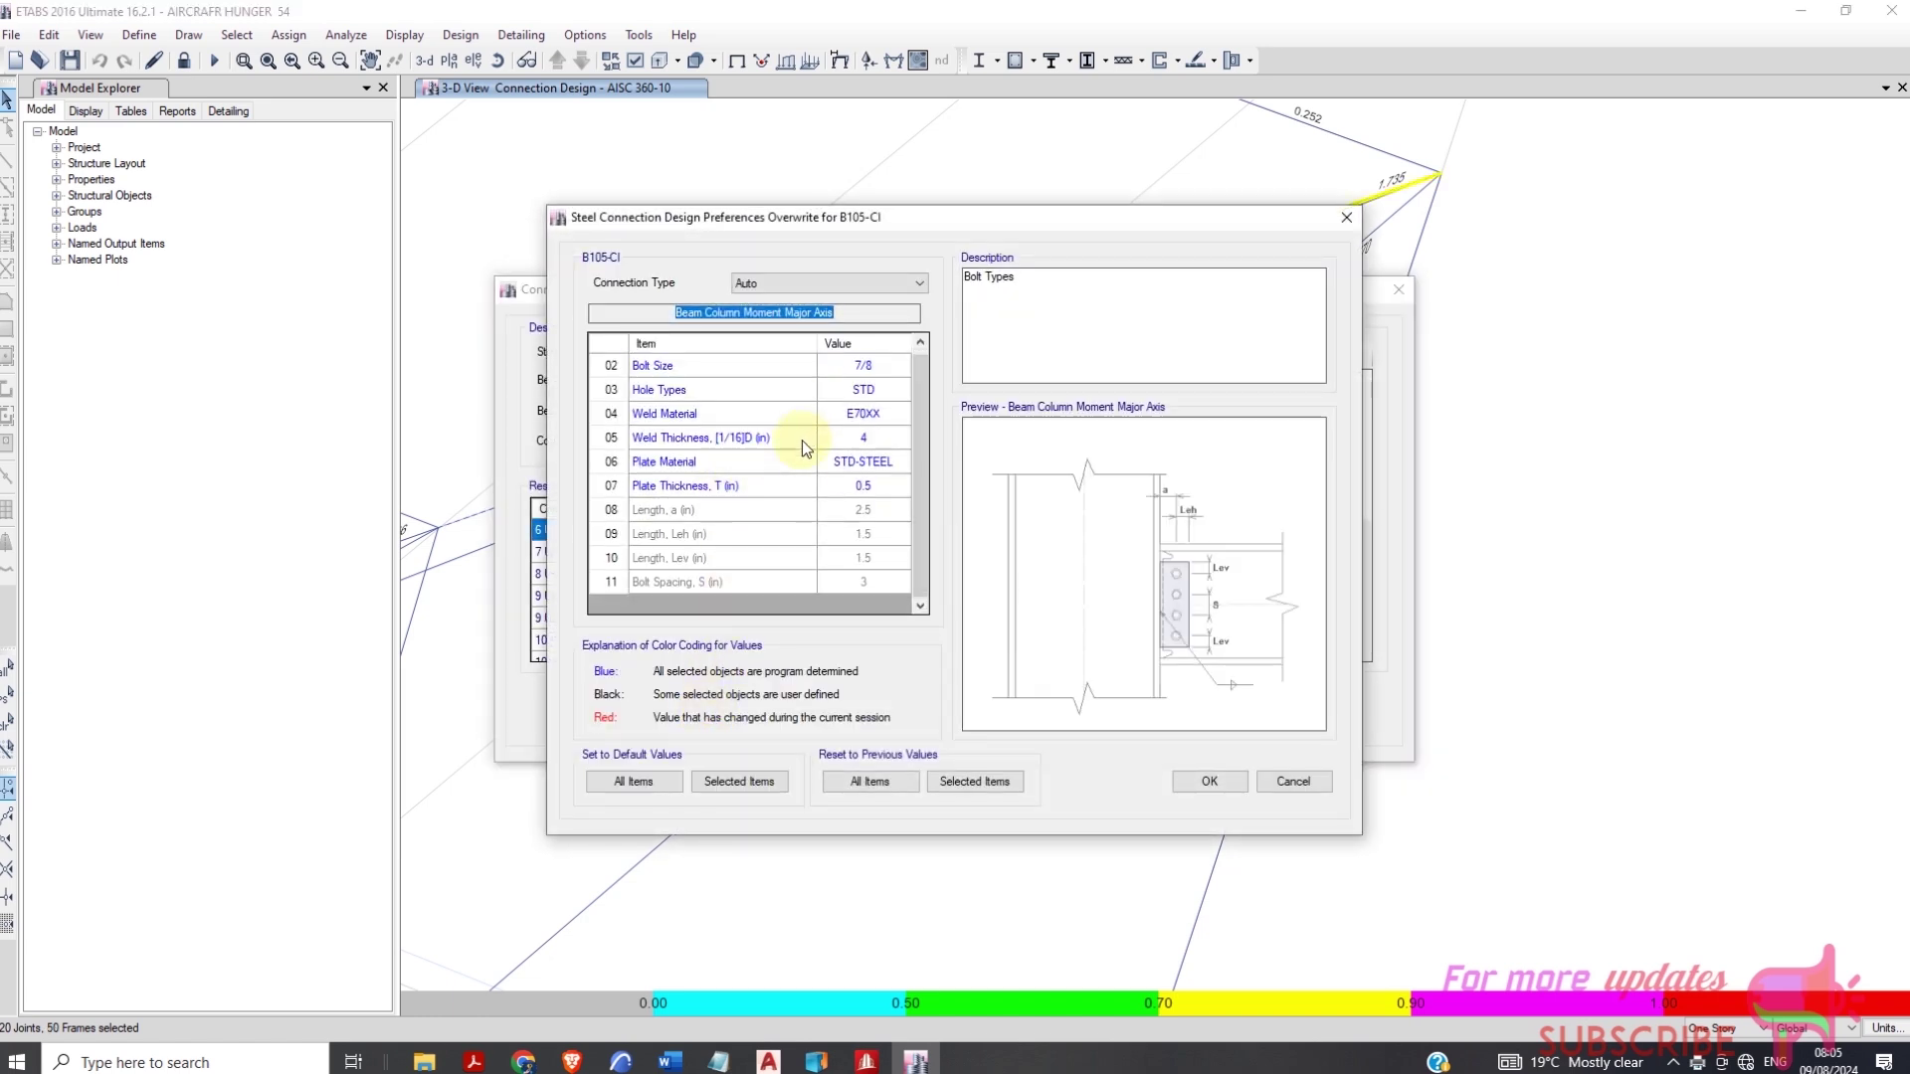
scroll(881, 428, "up", 1)
left_click(884, 393)
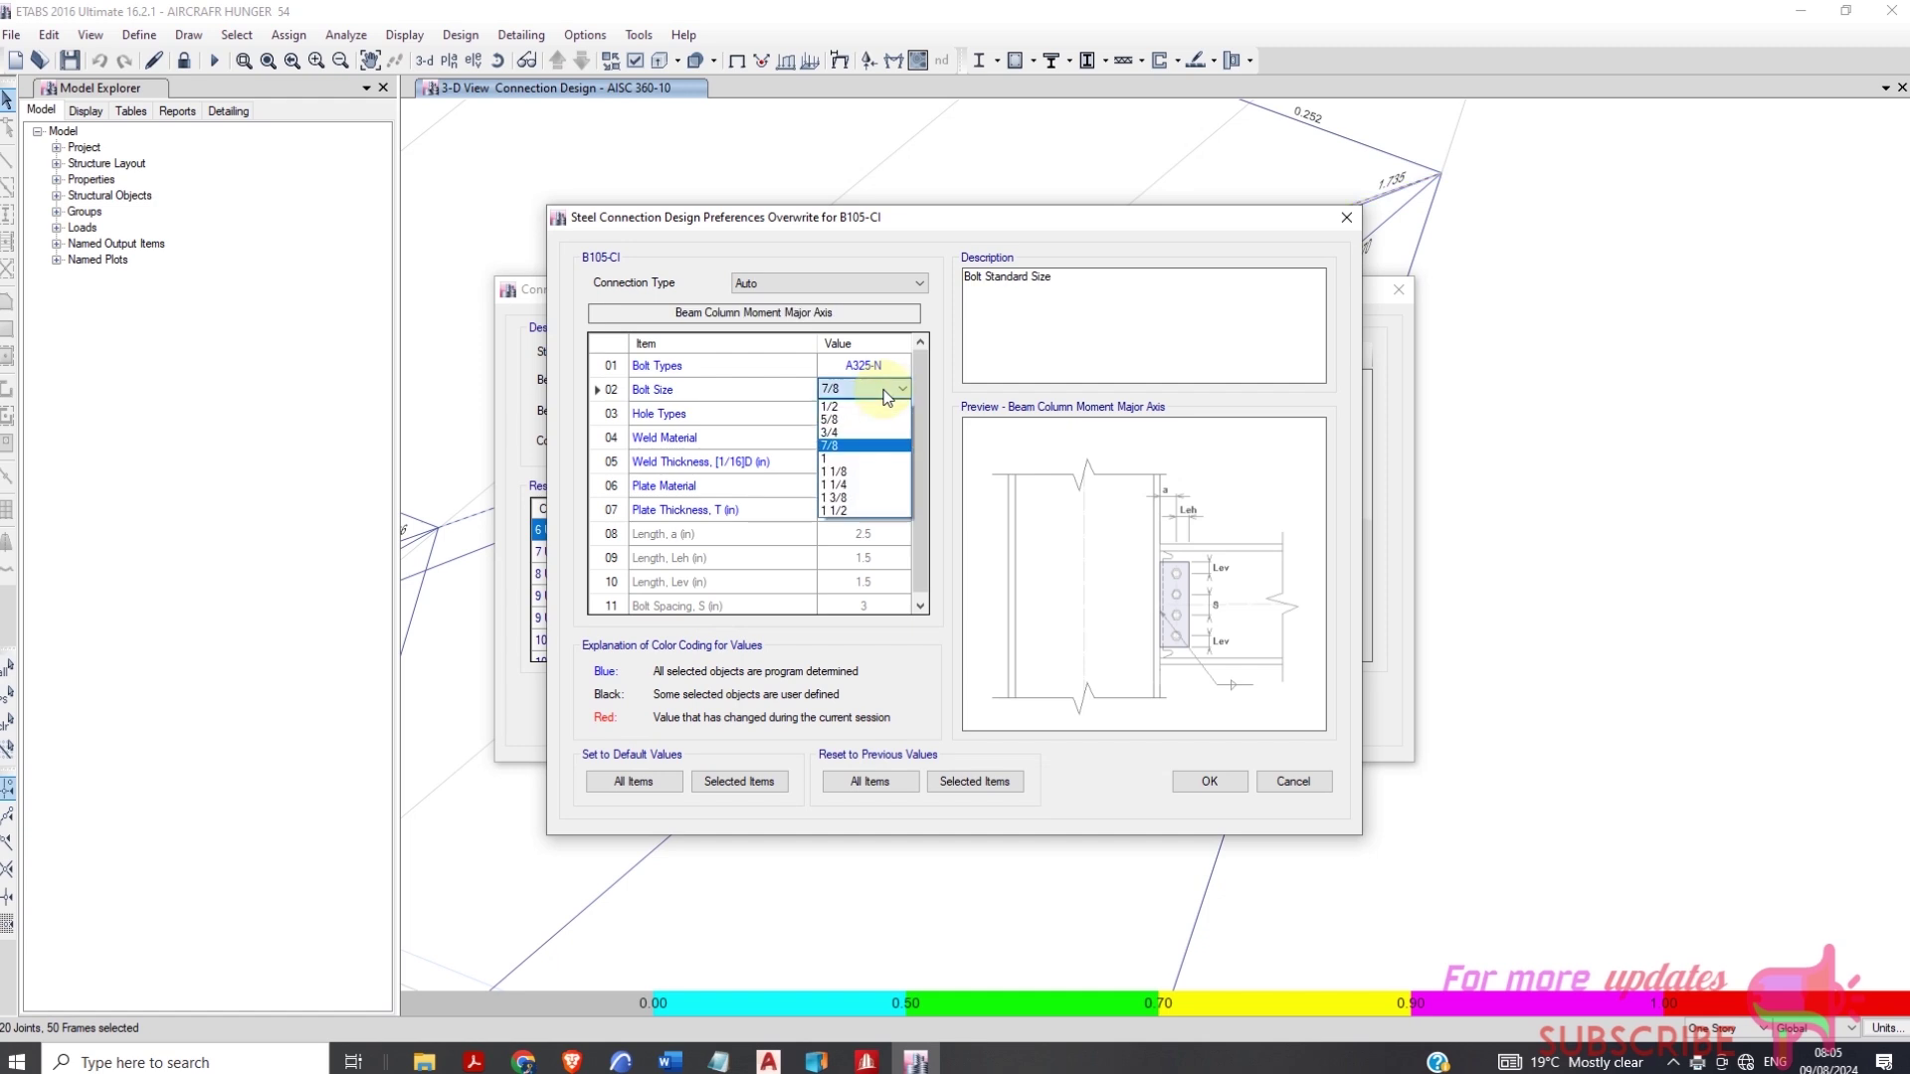
left_click(857, 485)
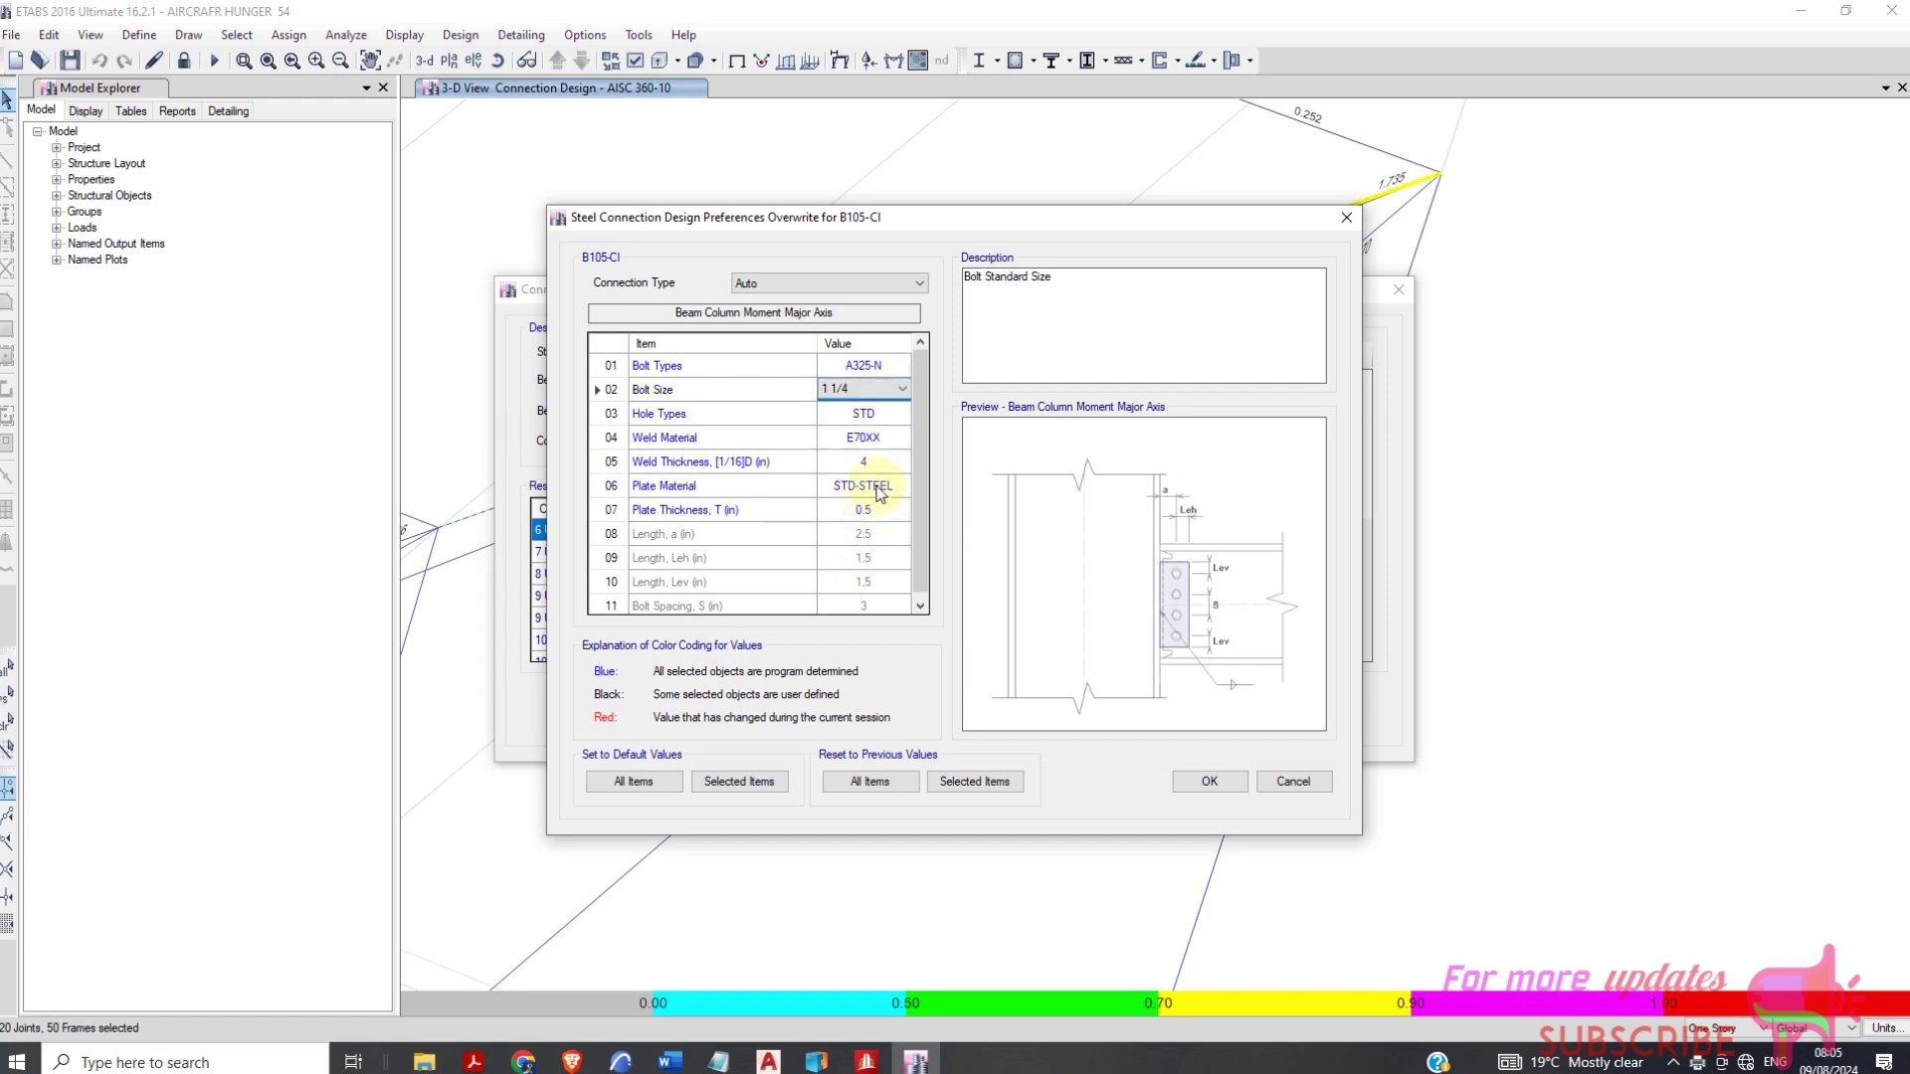
left_click(879, 494)
left_click(882, 513)
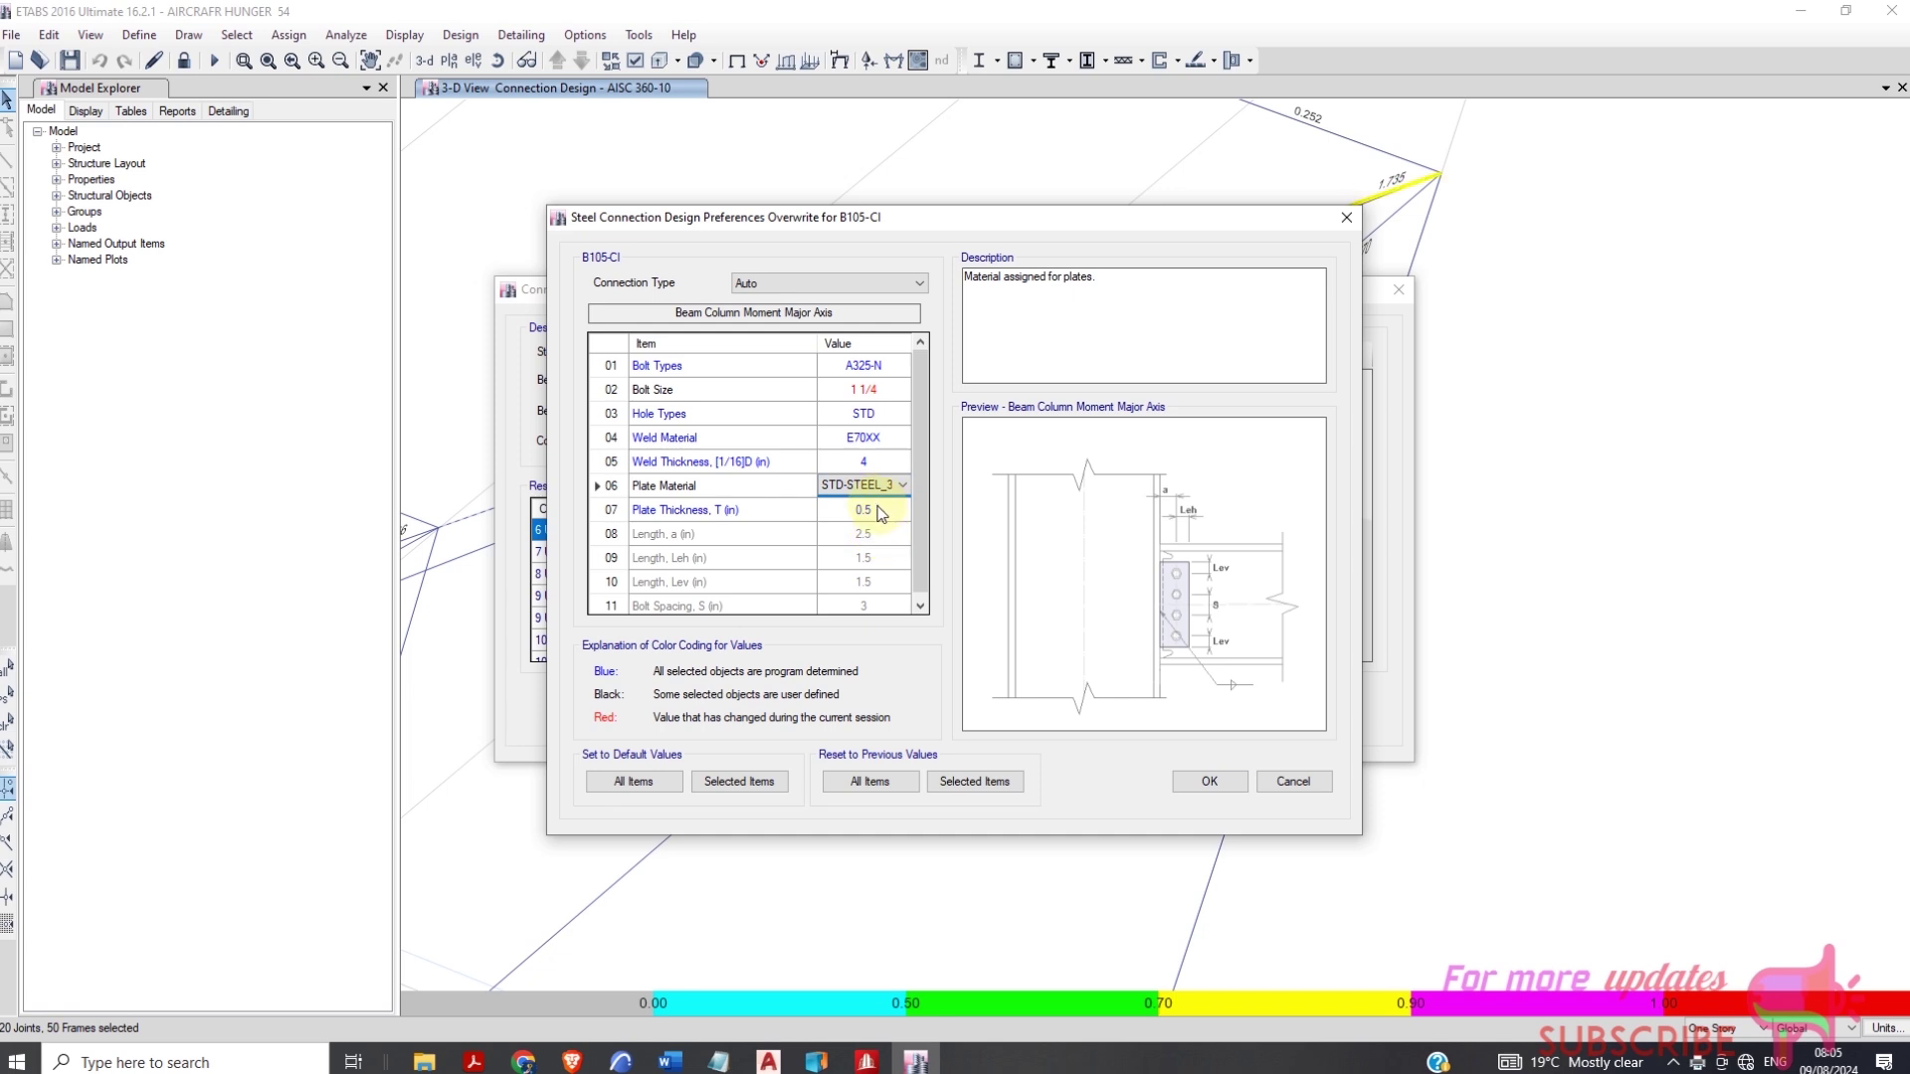
left_click(863, 510)
type("1")
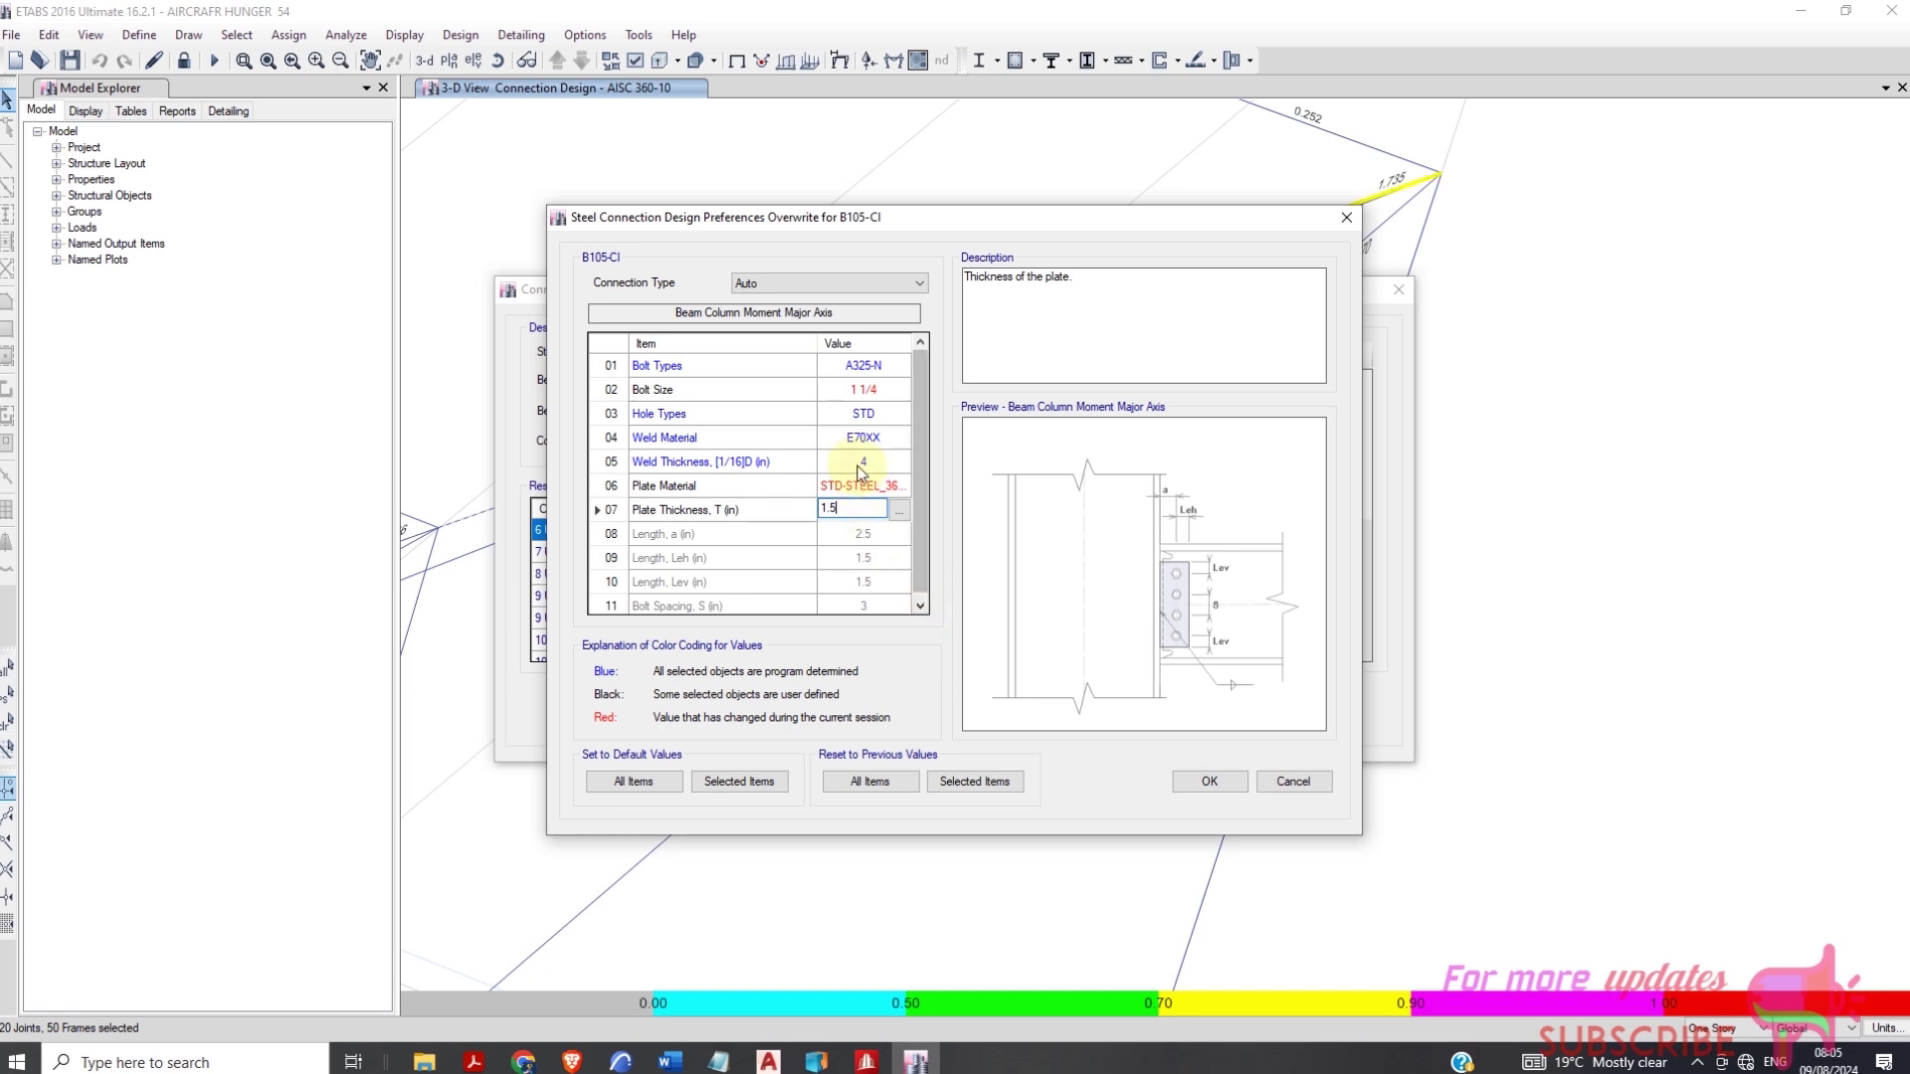
left_click(859, 464)
Inspect B105-CI's failing 16 ULC combination and raise its weld thickness to 5
left_click(1222, 786)
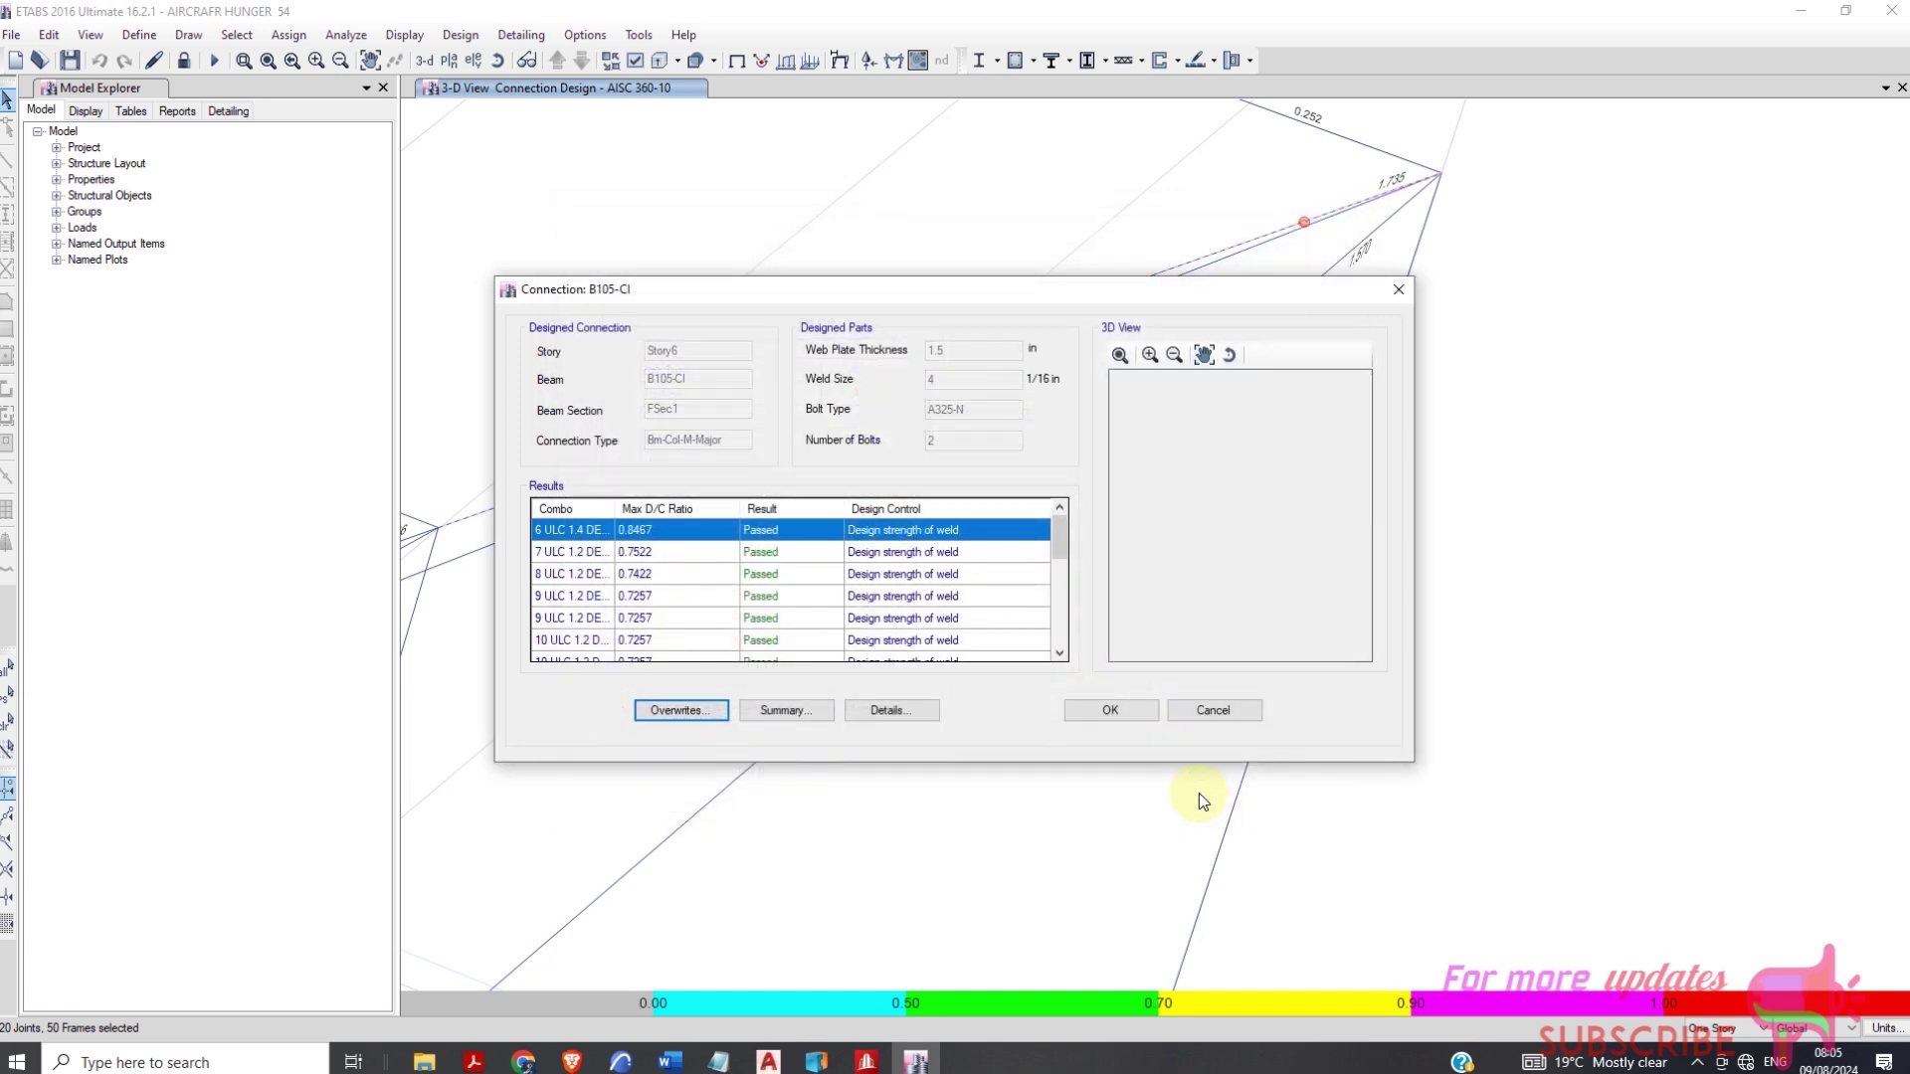
scroll(886, 600, "down", 3)
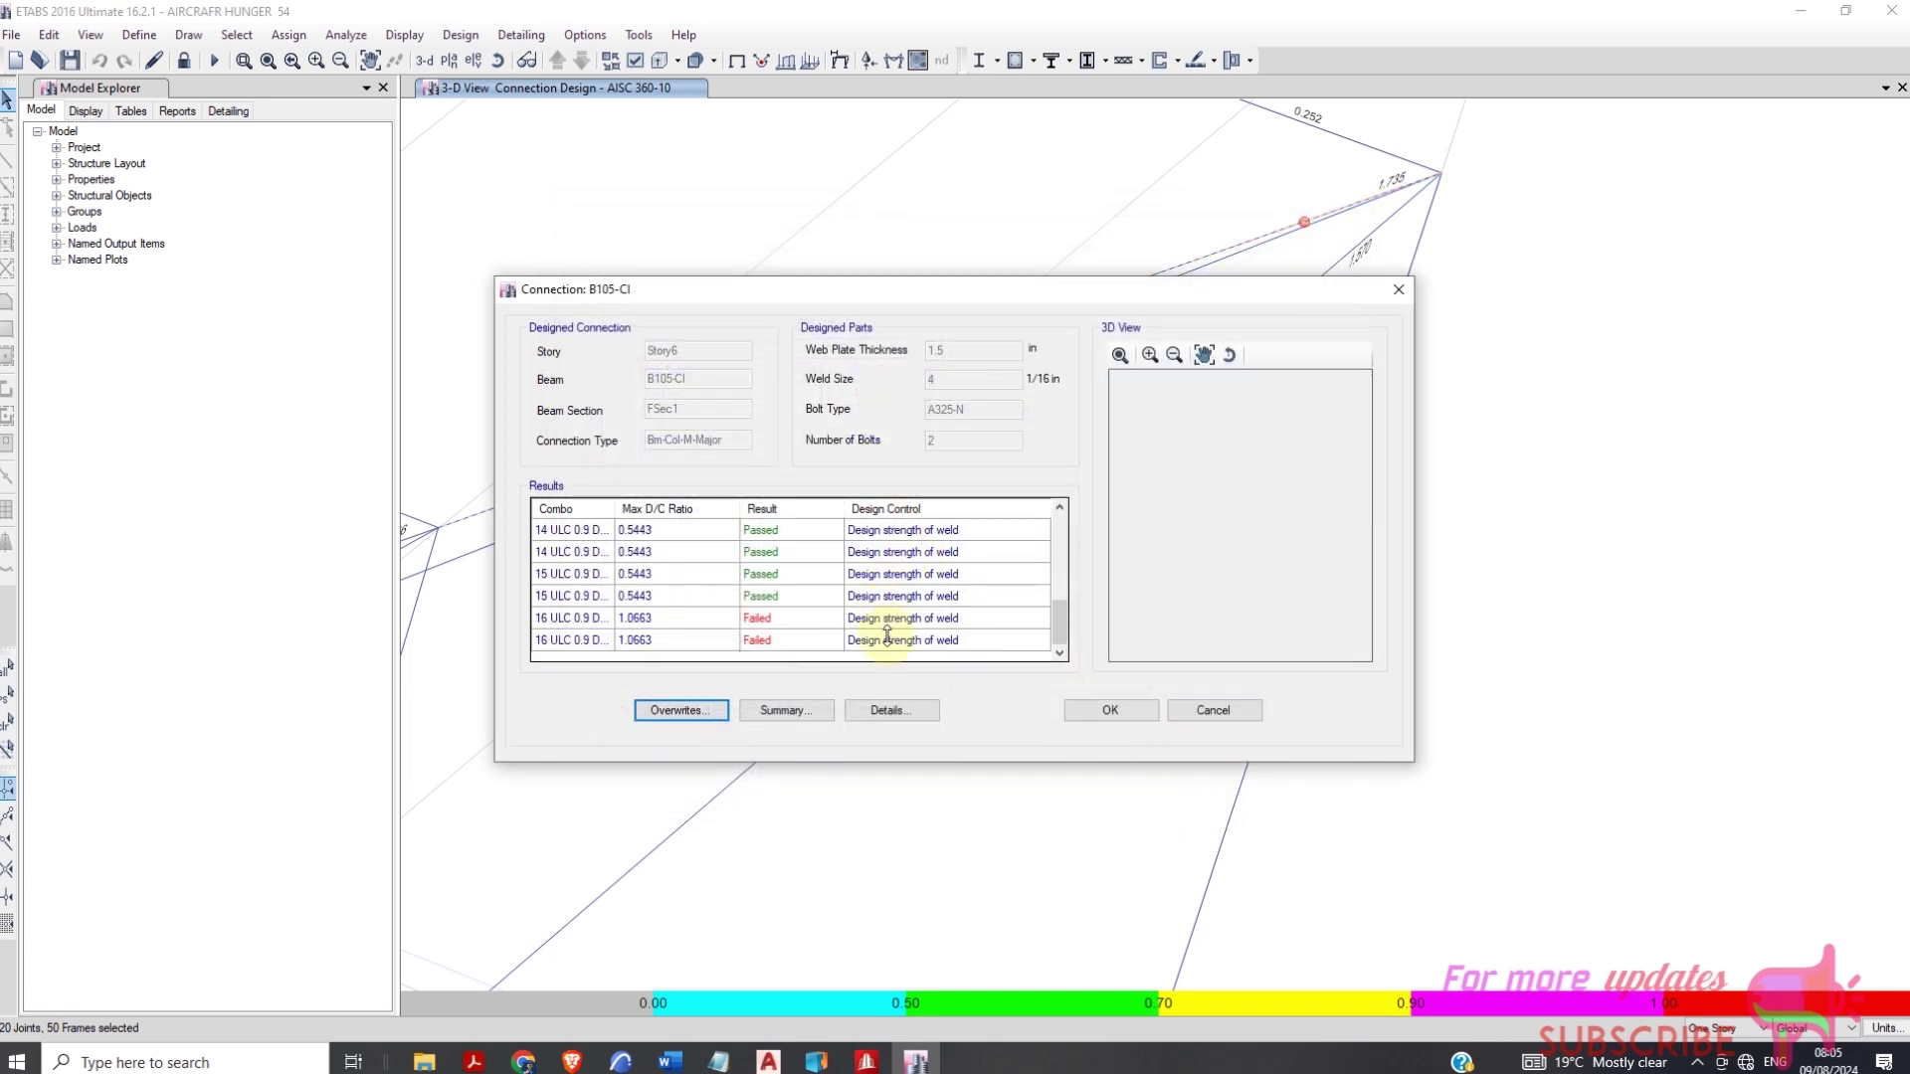
left_click(806, 618)
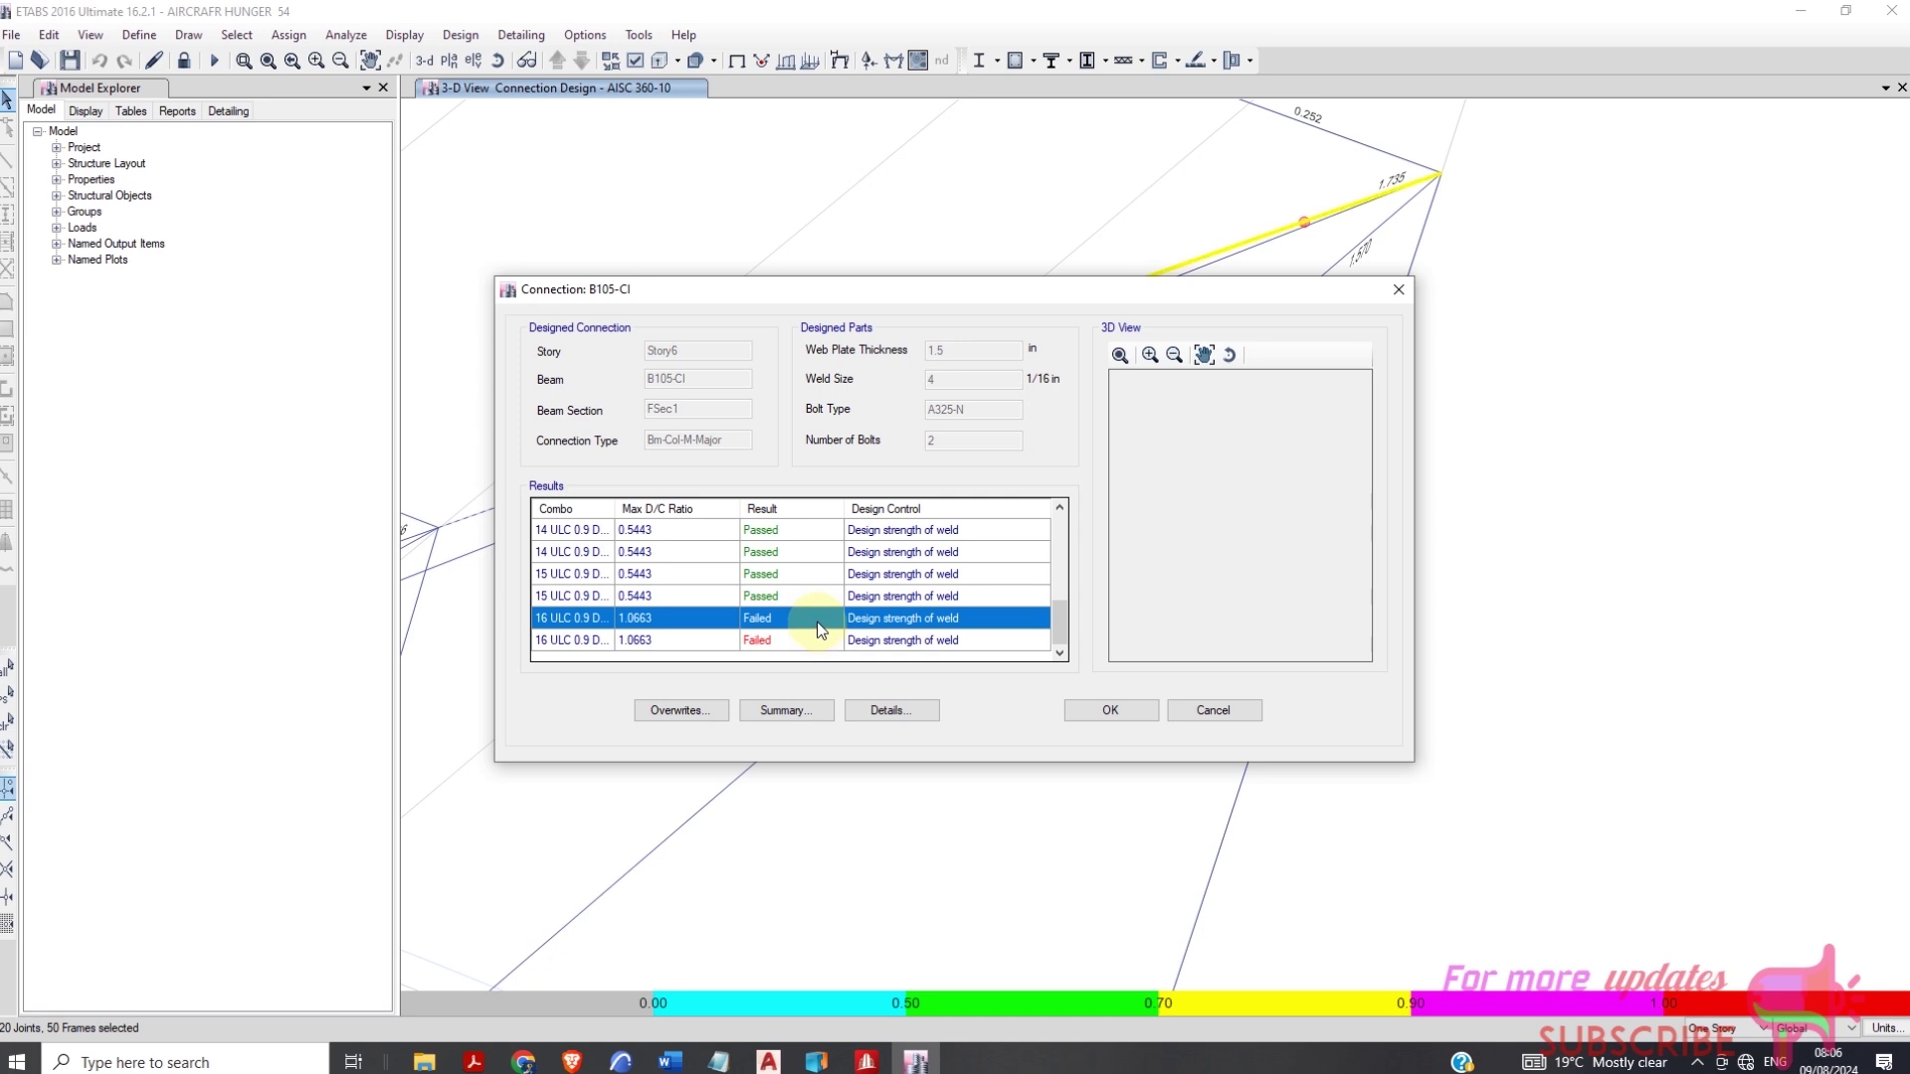
left_click(696, 708)
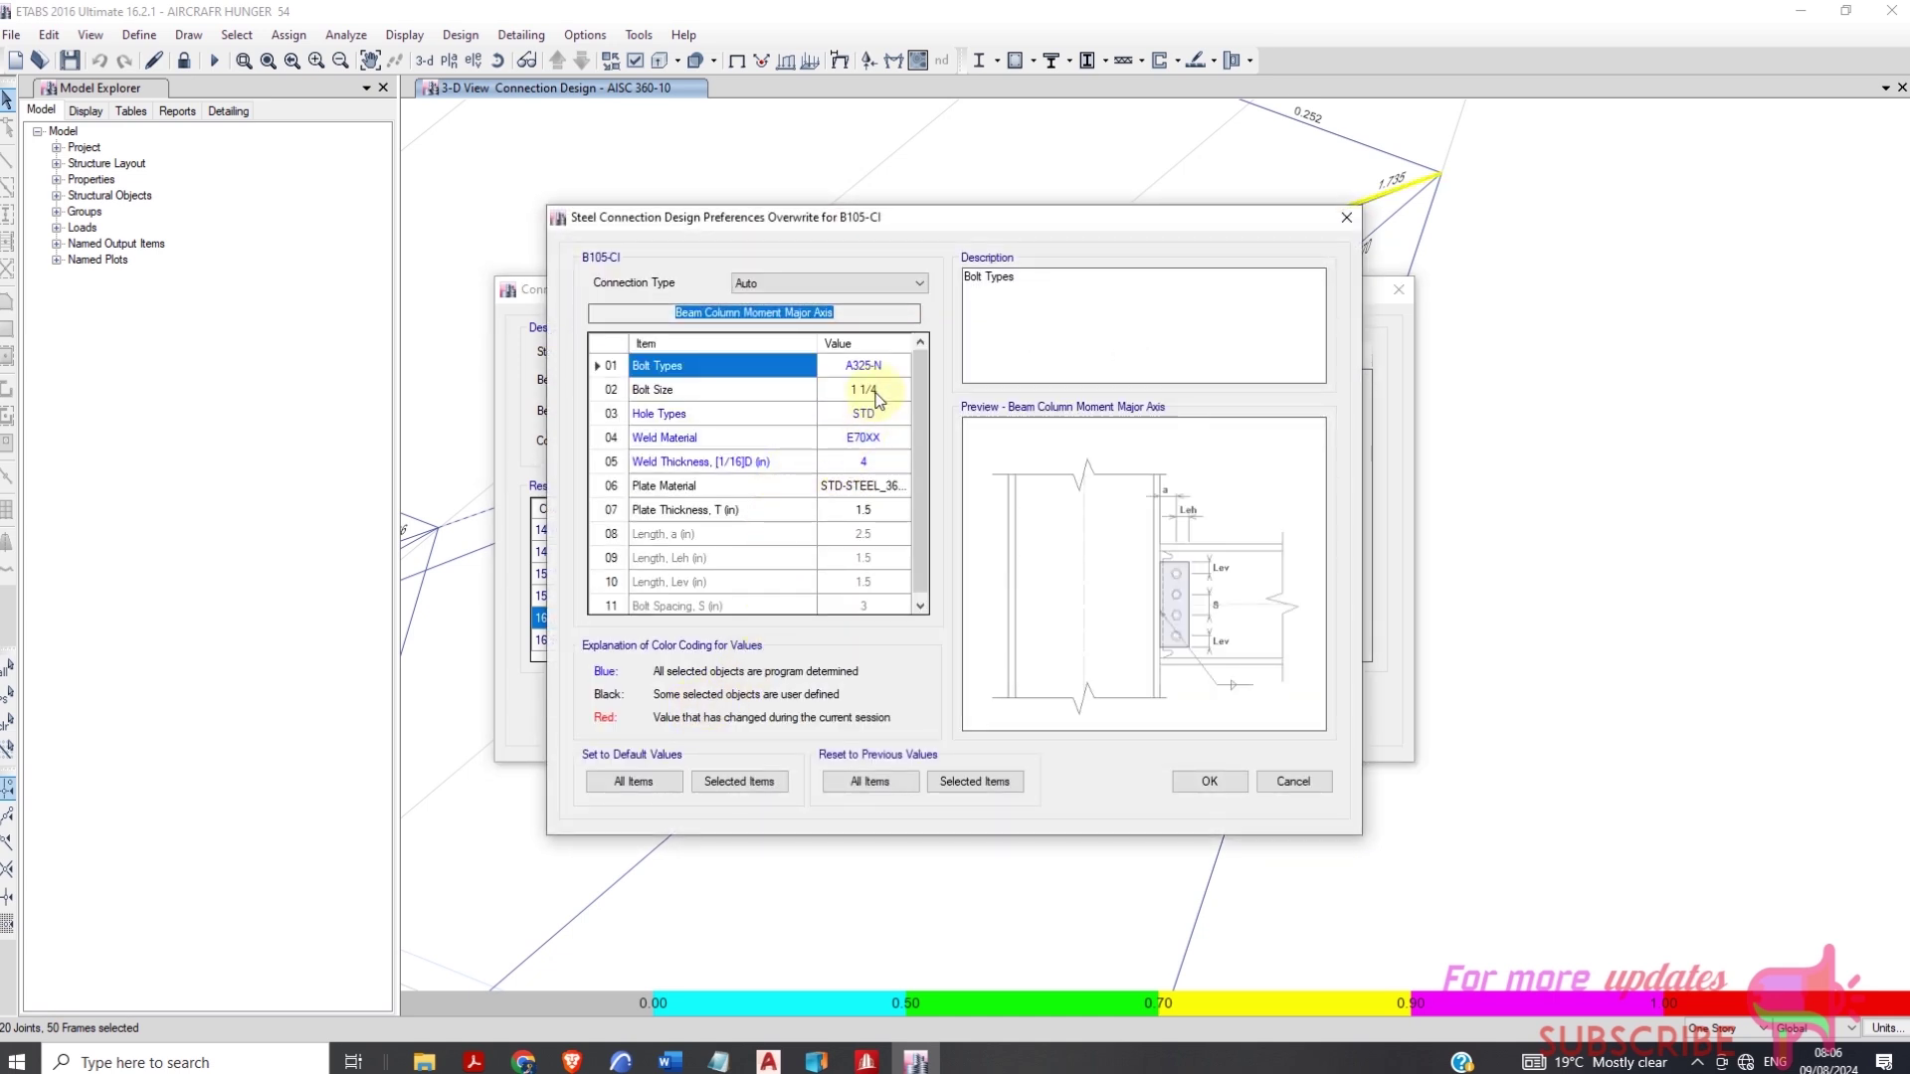
left_click(880, 466)
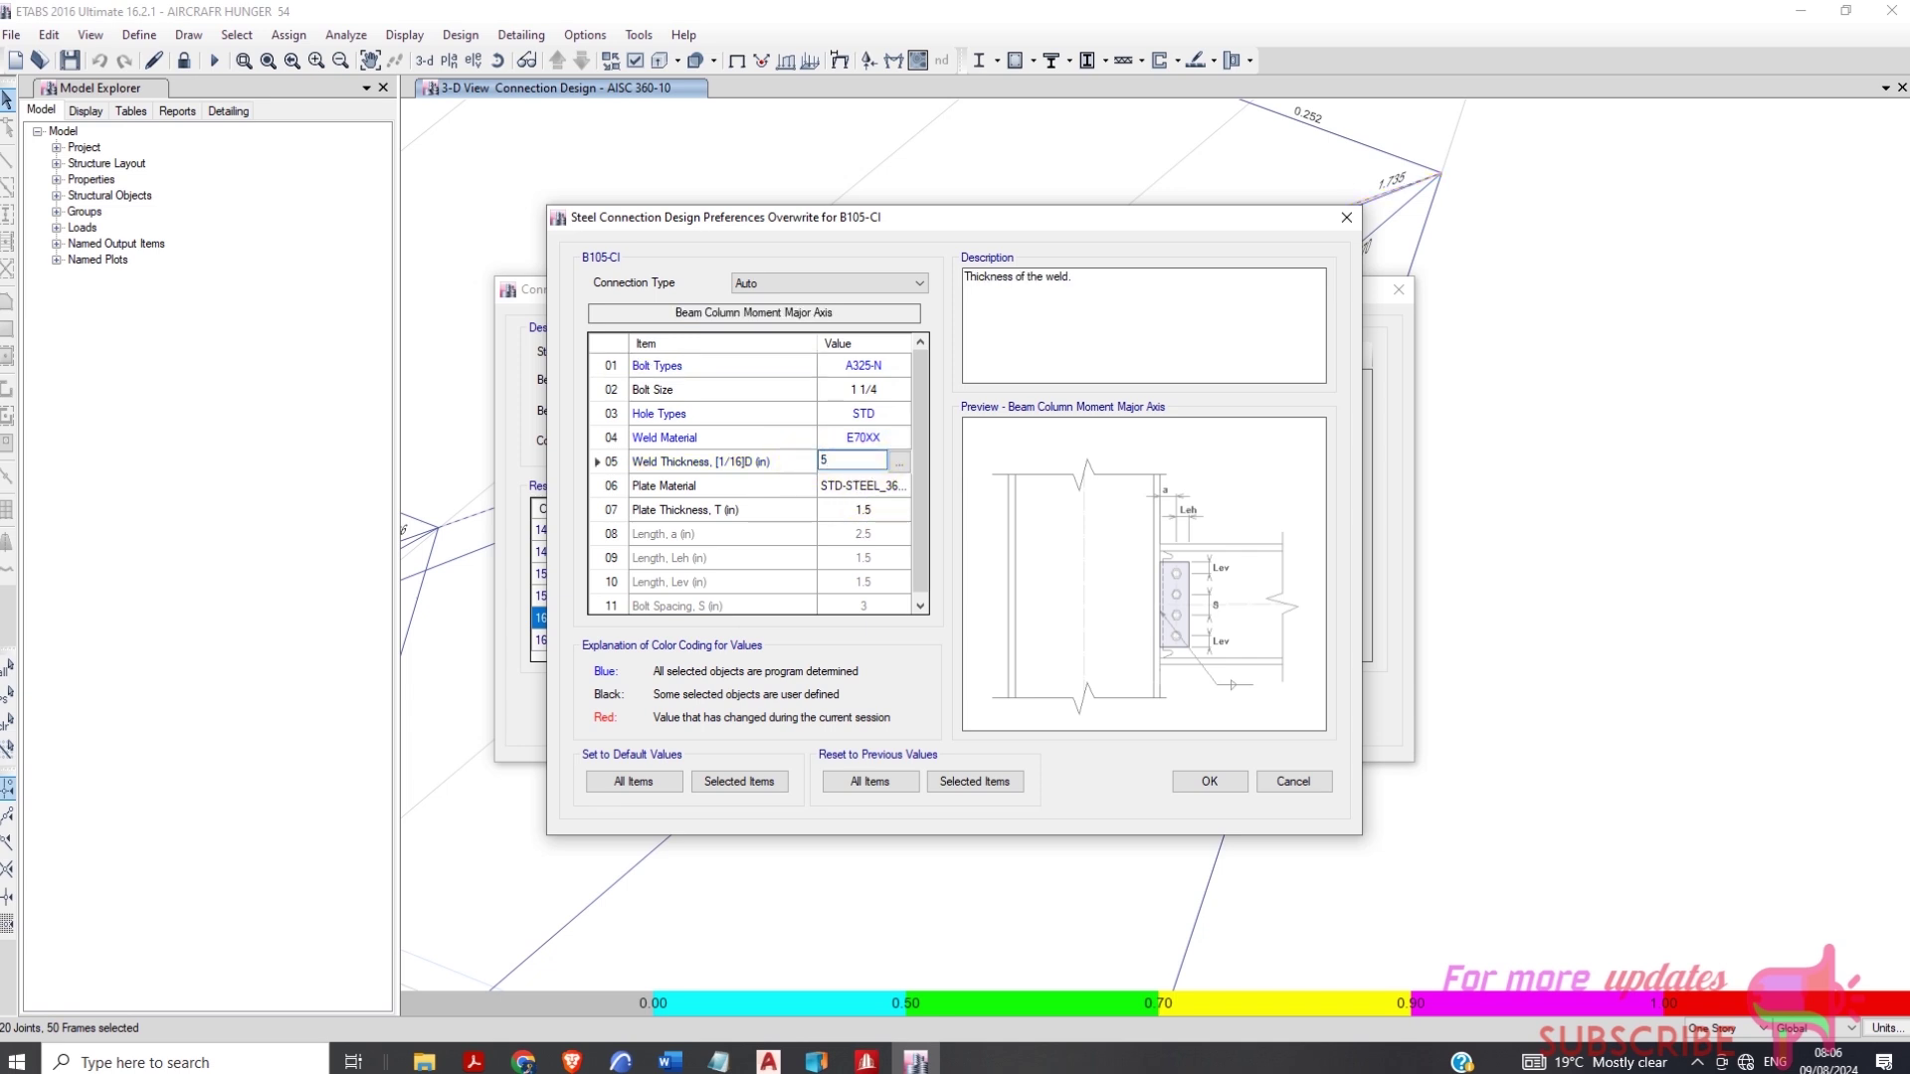
left_click(1195, 784)
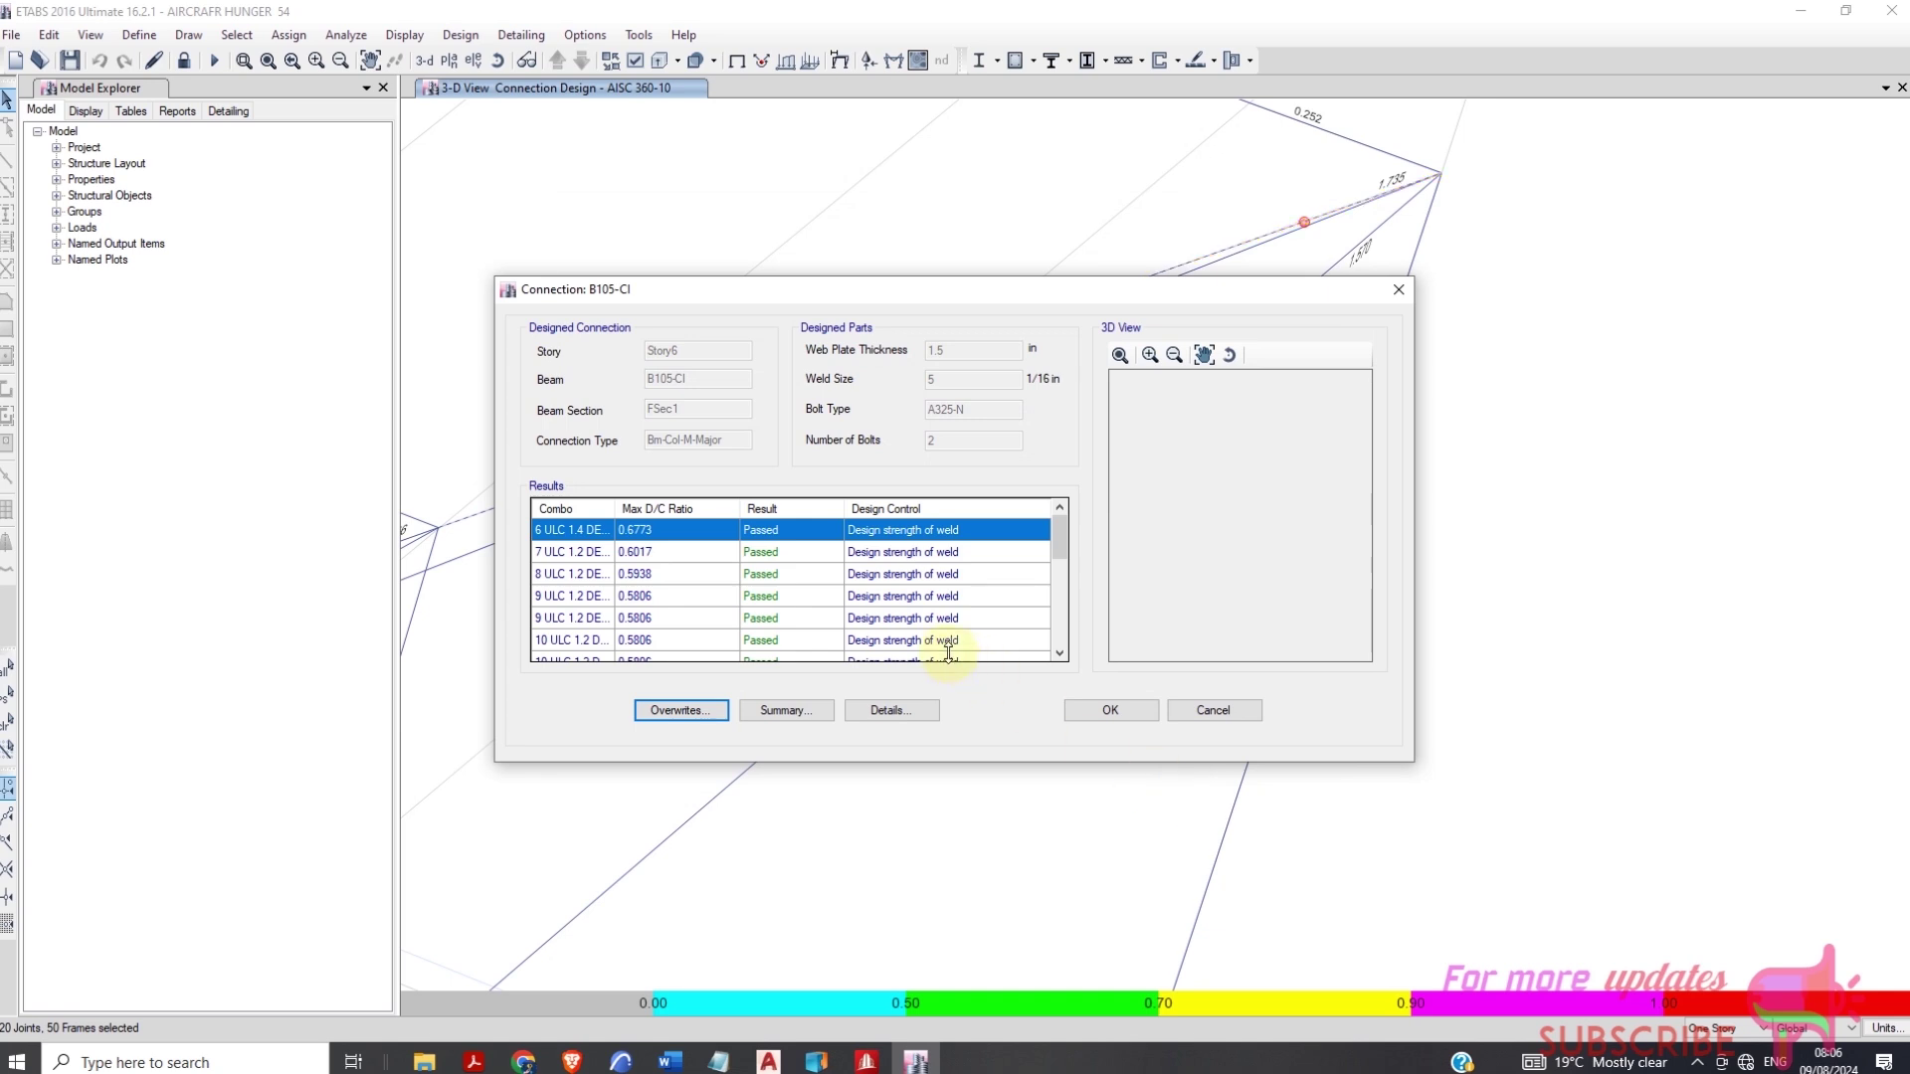
Review the B105-CI connection results after the weld size 5 redesign
scroll(881, 629, "up", 2)
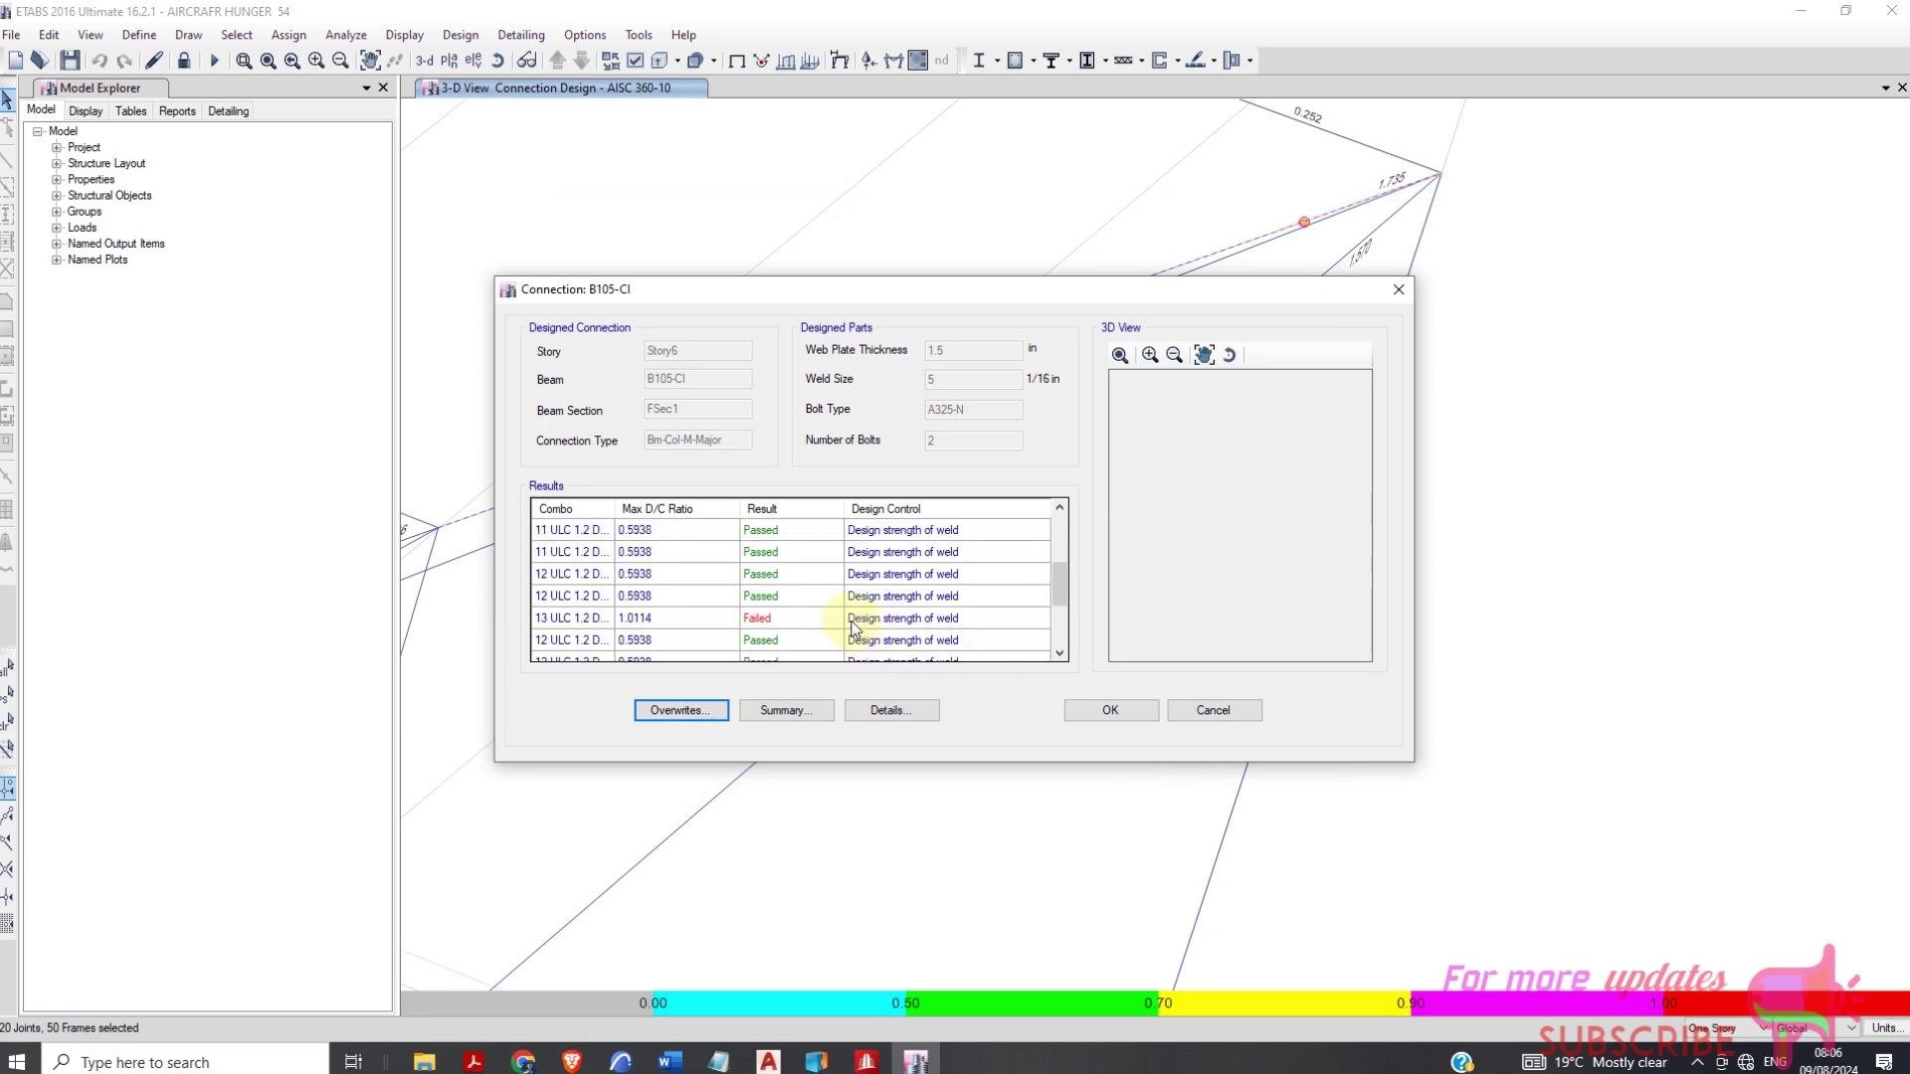
left_click(751, 621)
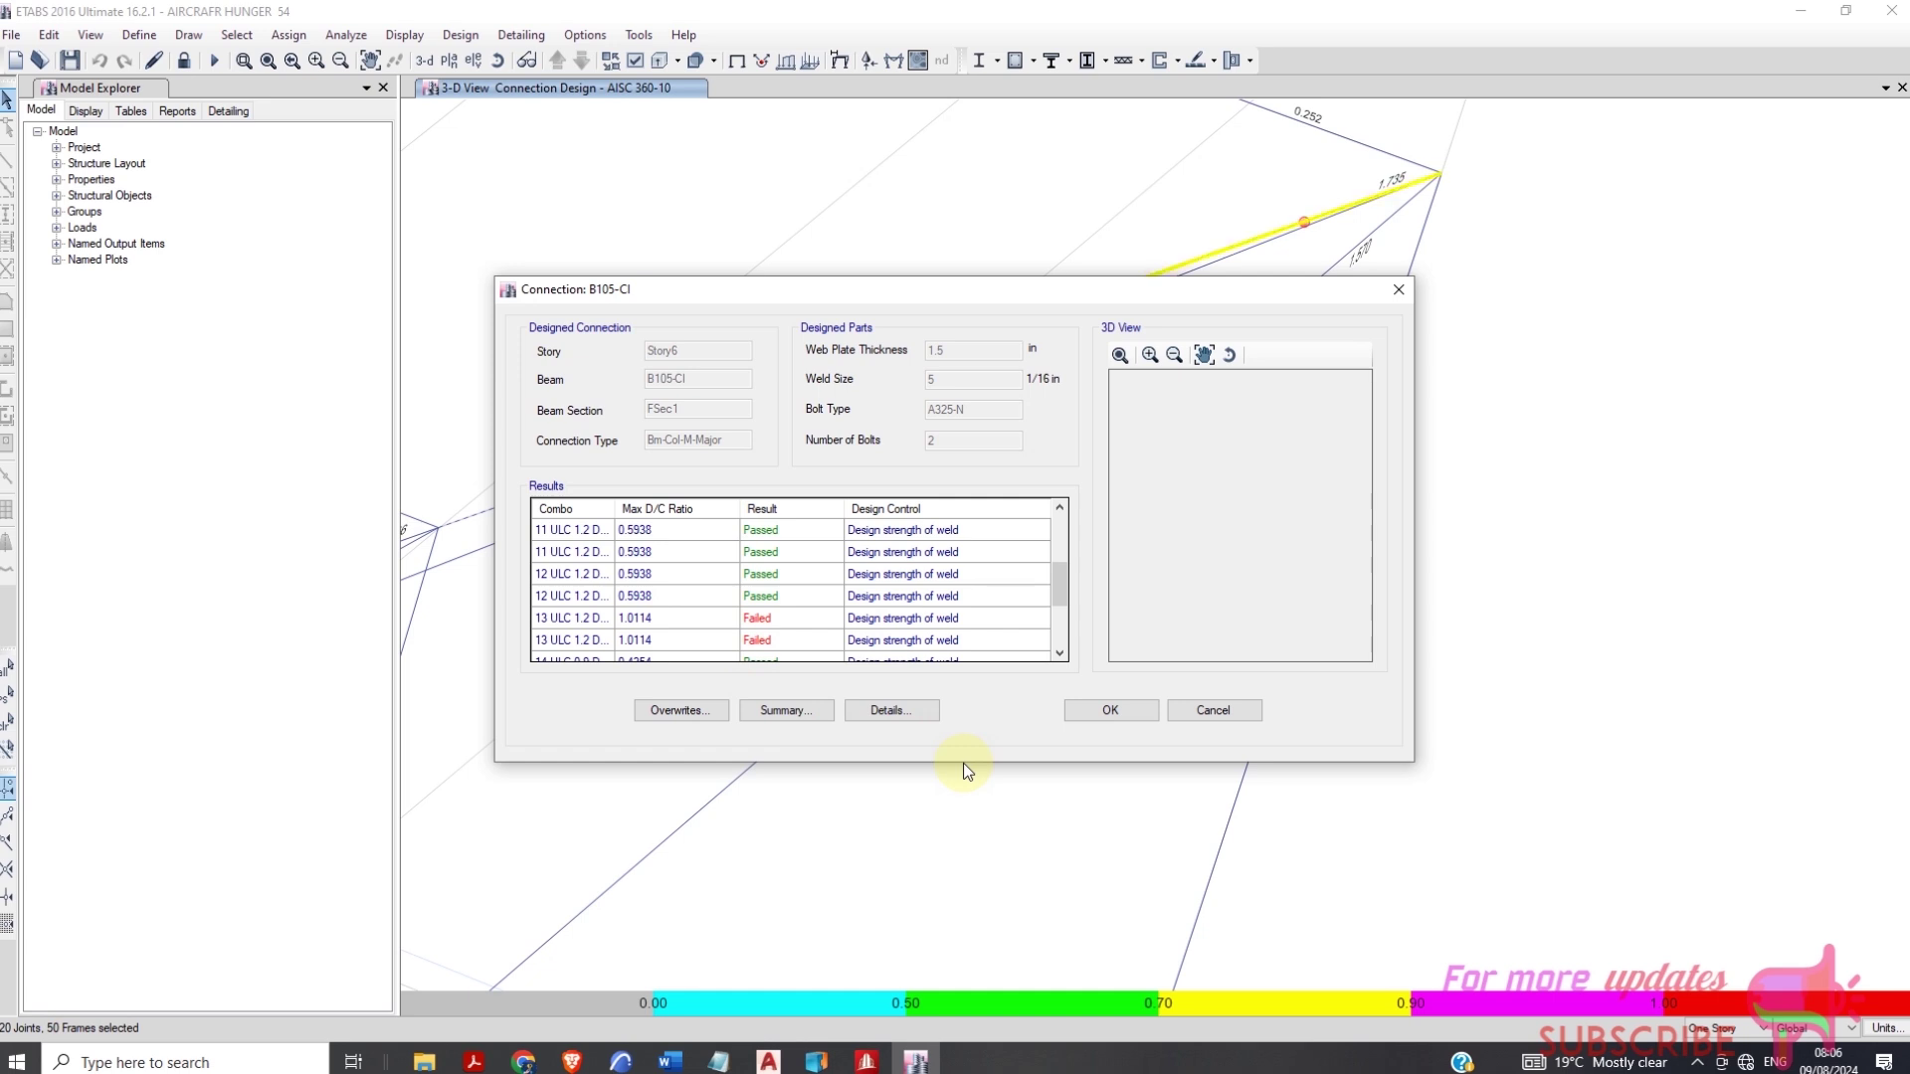
left_click(1697, 1062)
left_click(1718, 1021)
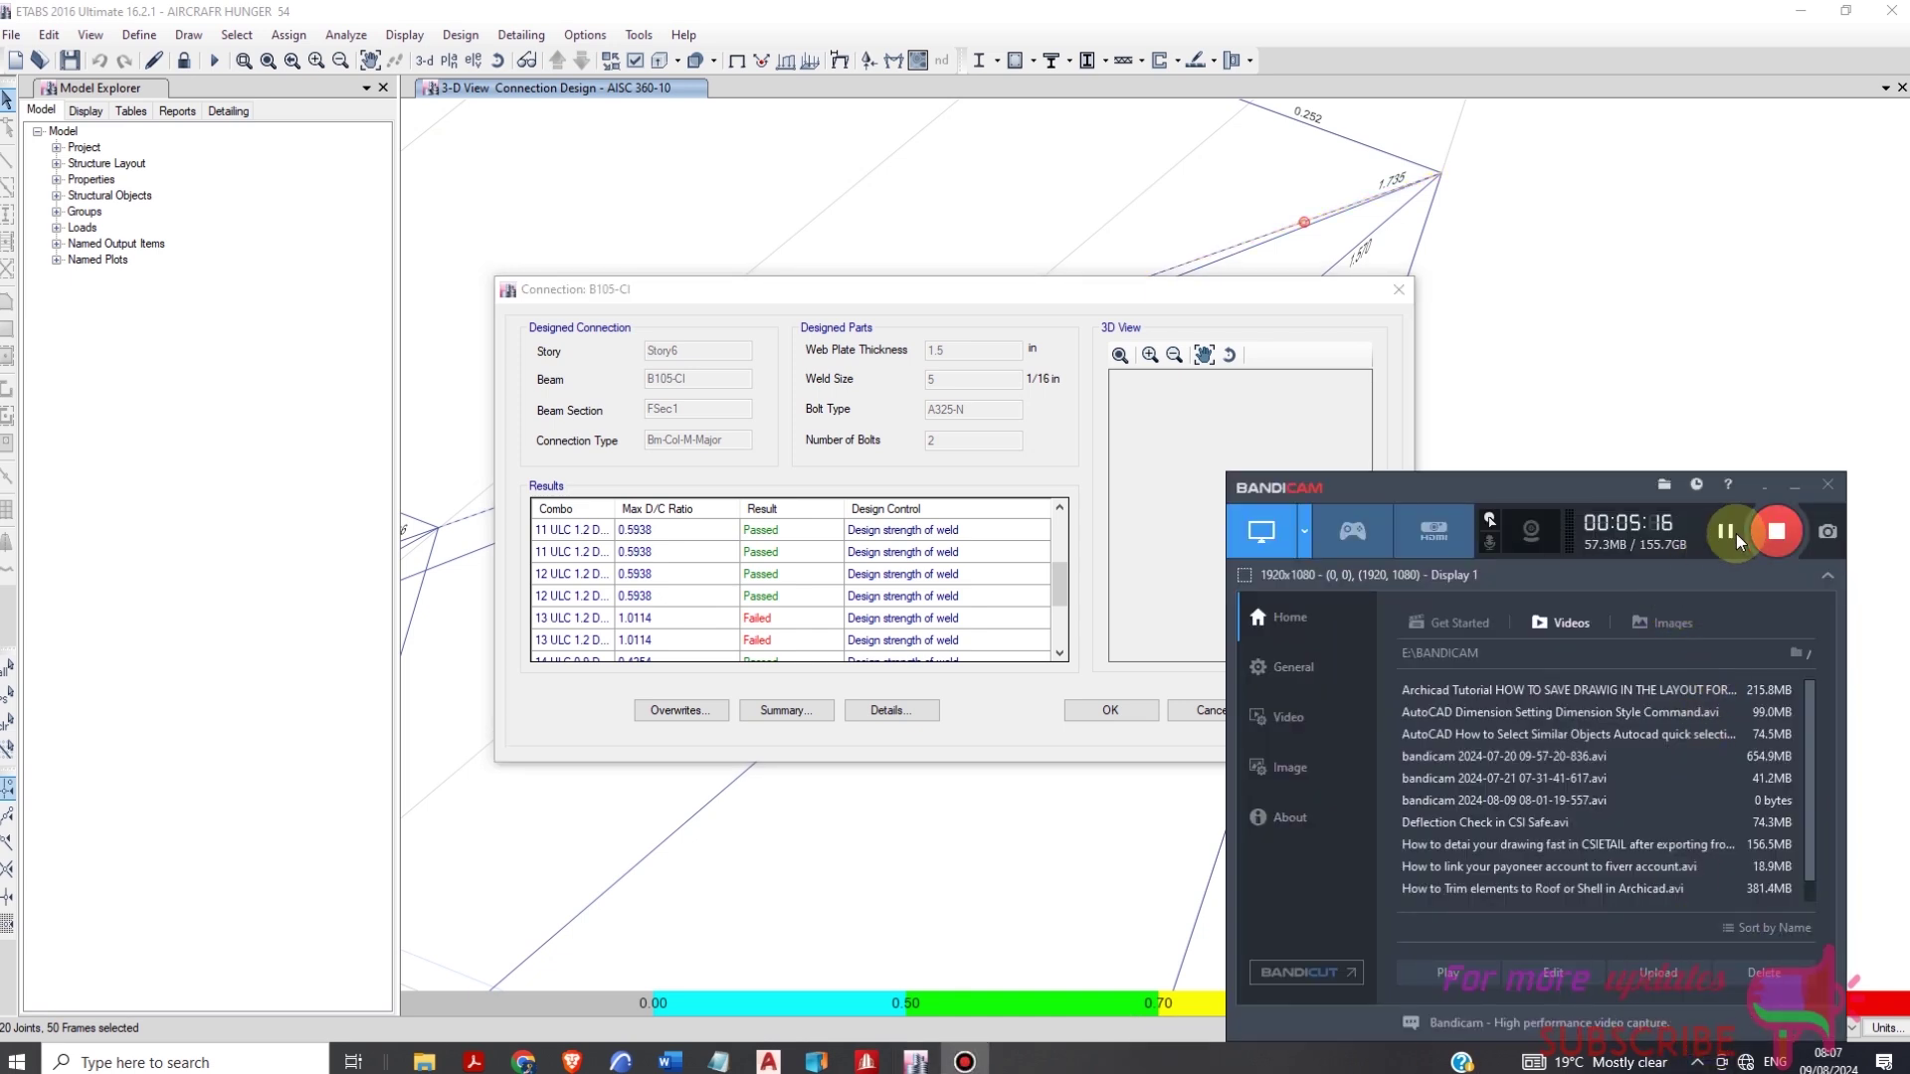
left_click(1762, 488)
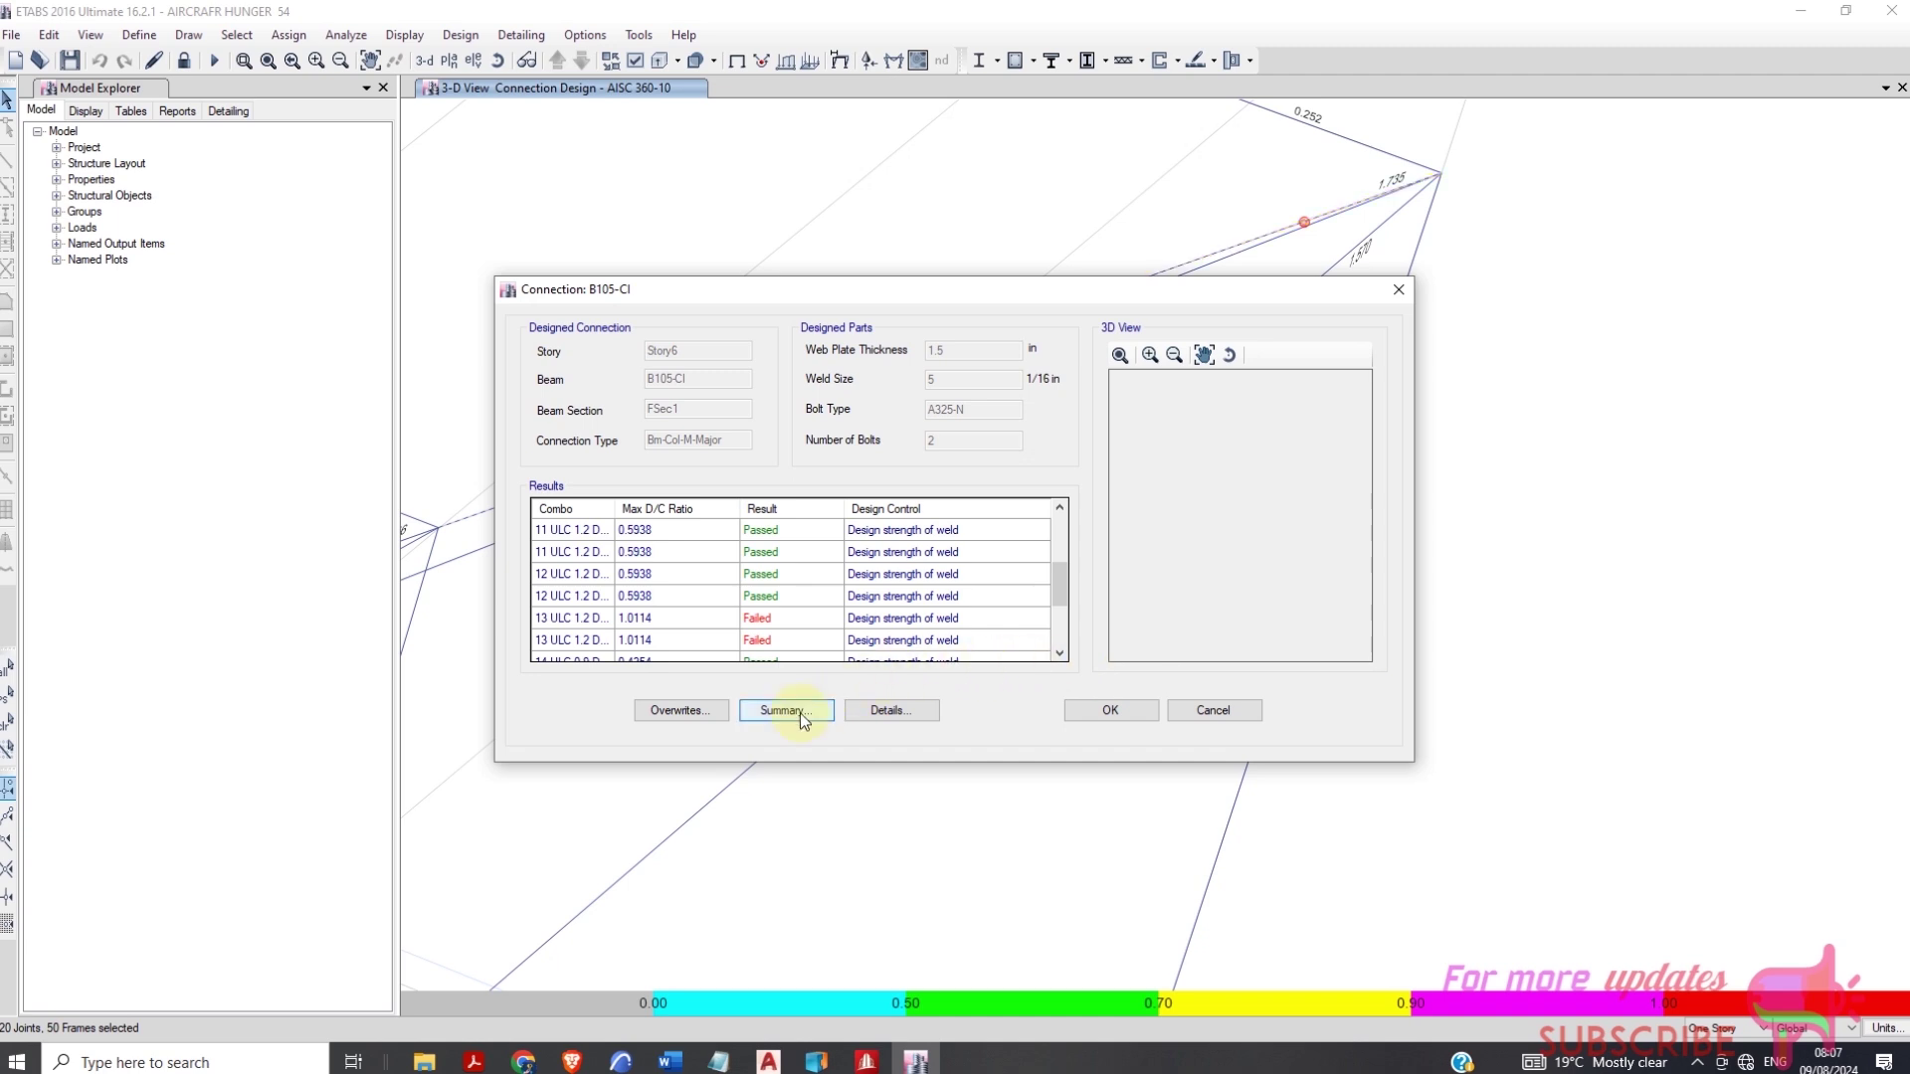
Overwrite B105-CI's weld thickness to 6 and redesign the connection
left_click(702, 708)
scroll(802, 498, "down", 1)
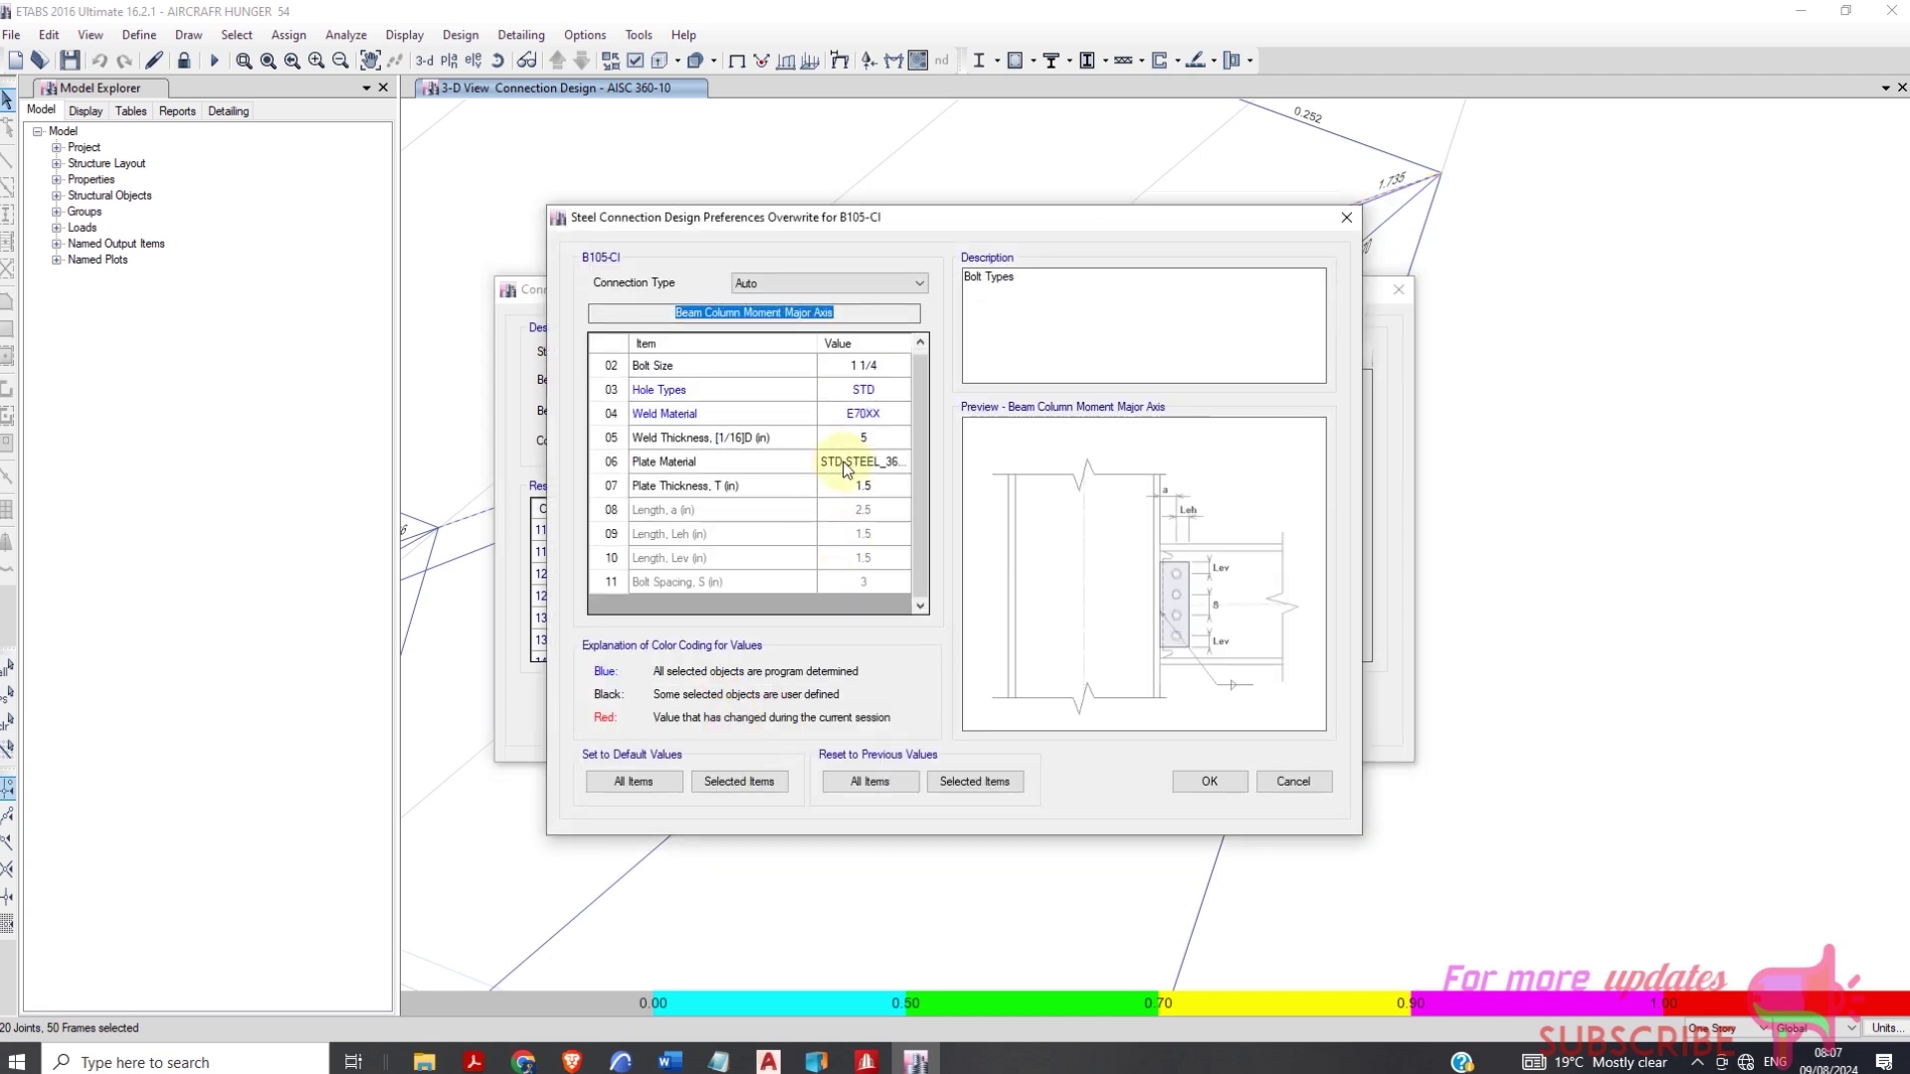
left_click(884, 437)
left_click(884, 438)
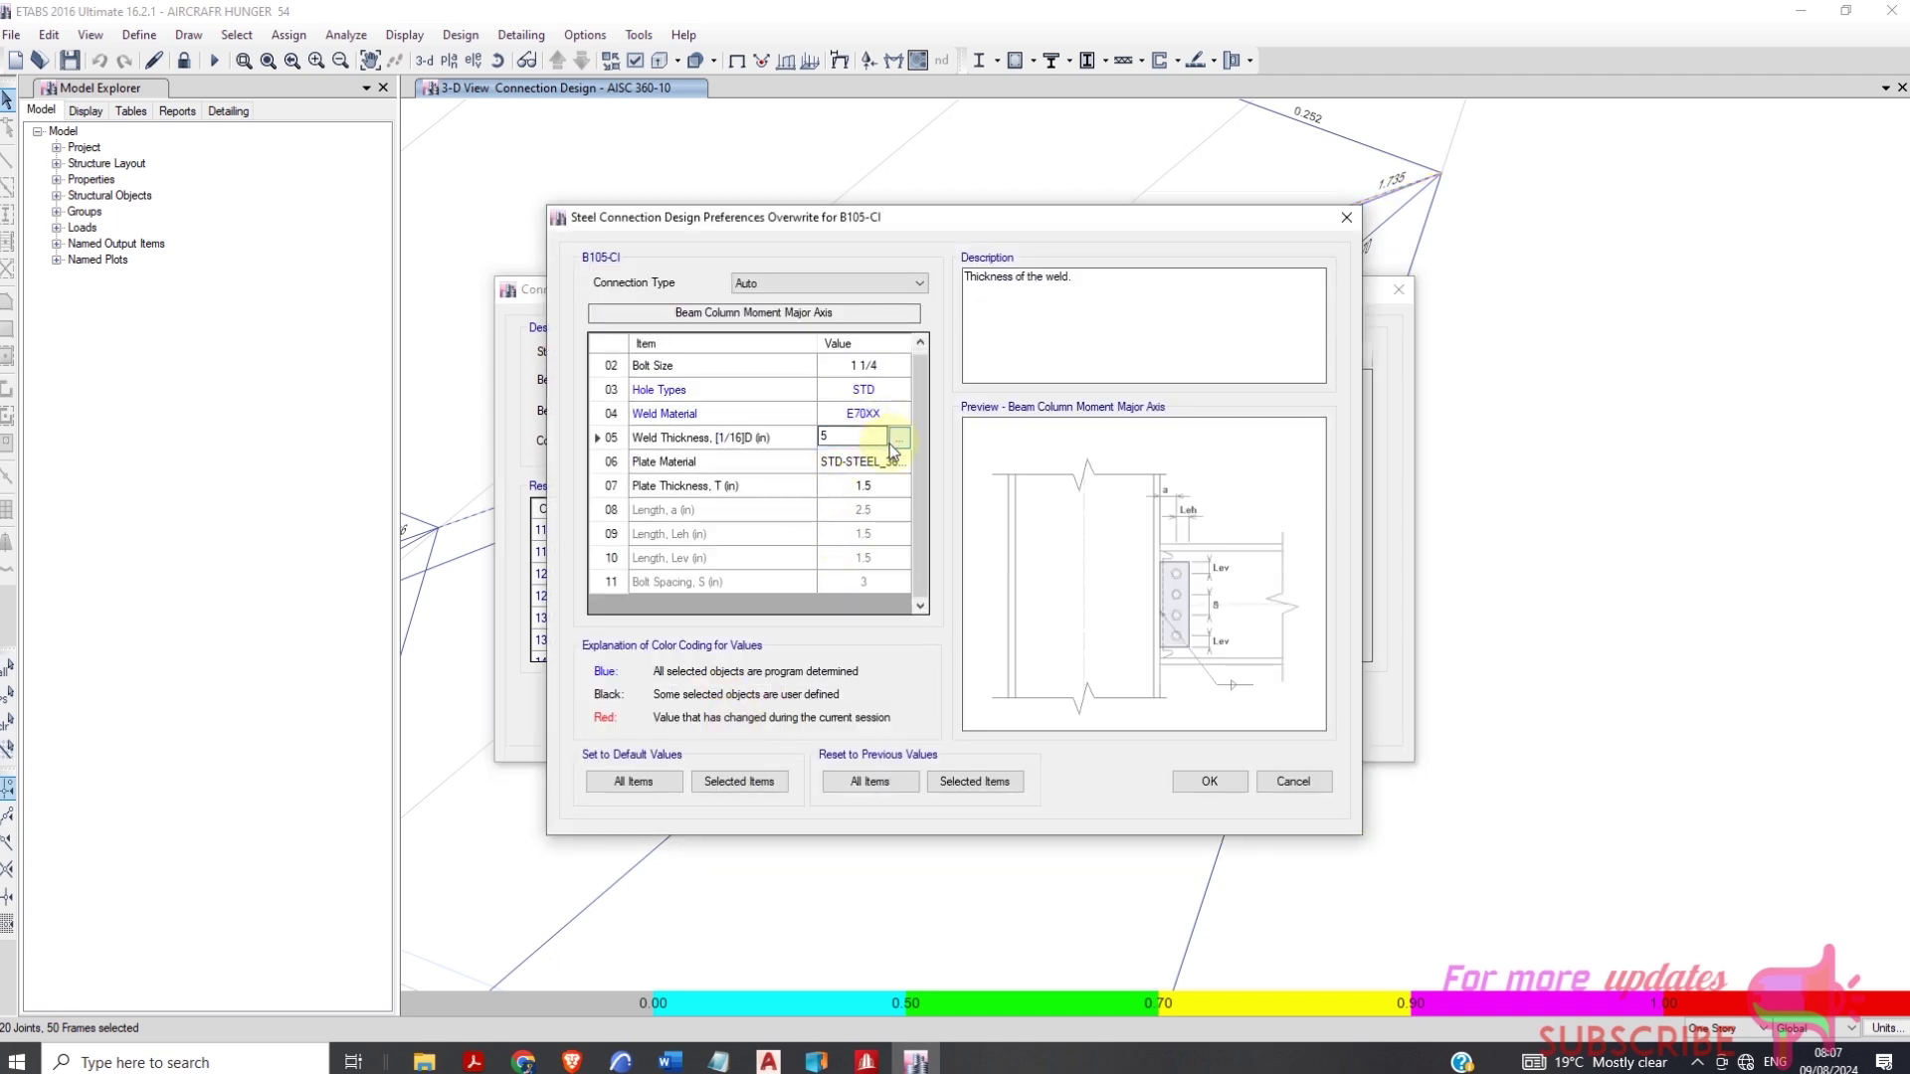
left_click_drag(850, 438, 766, 452)
left_click(1209, 781)
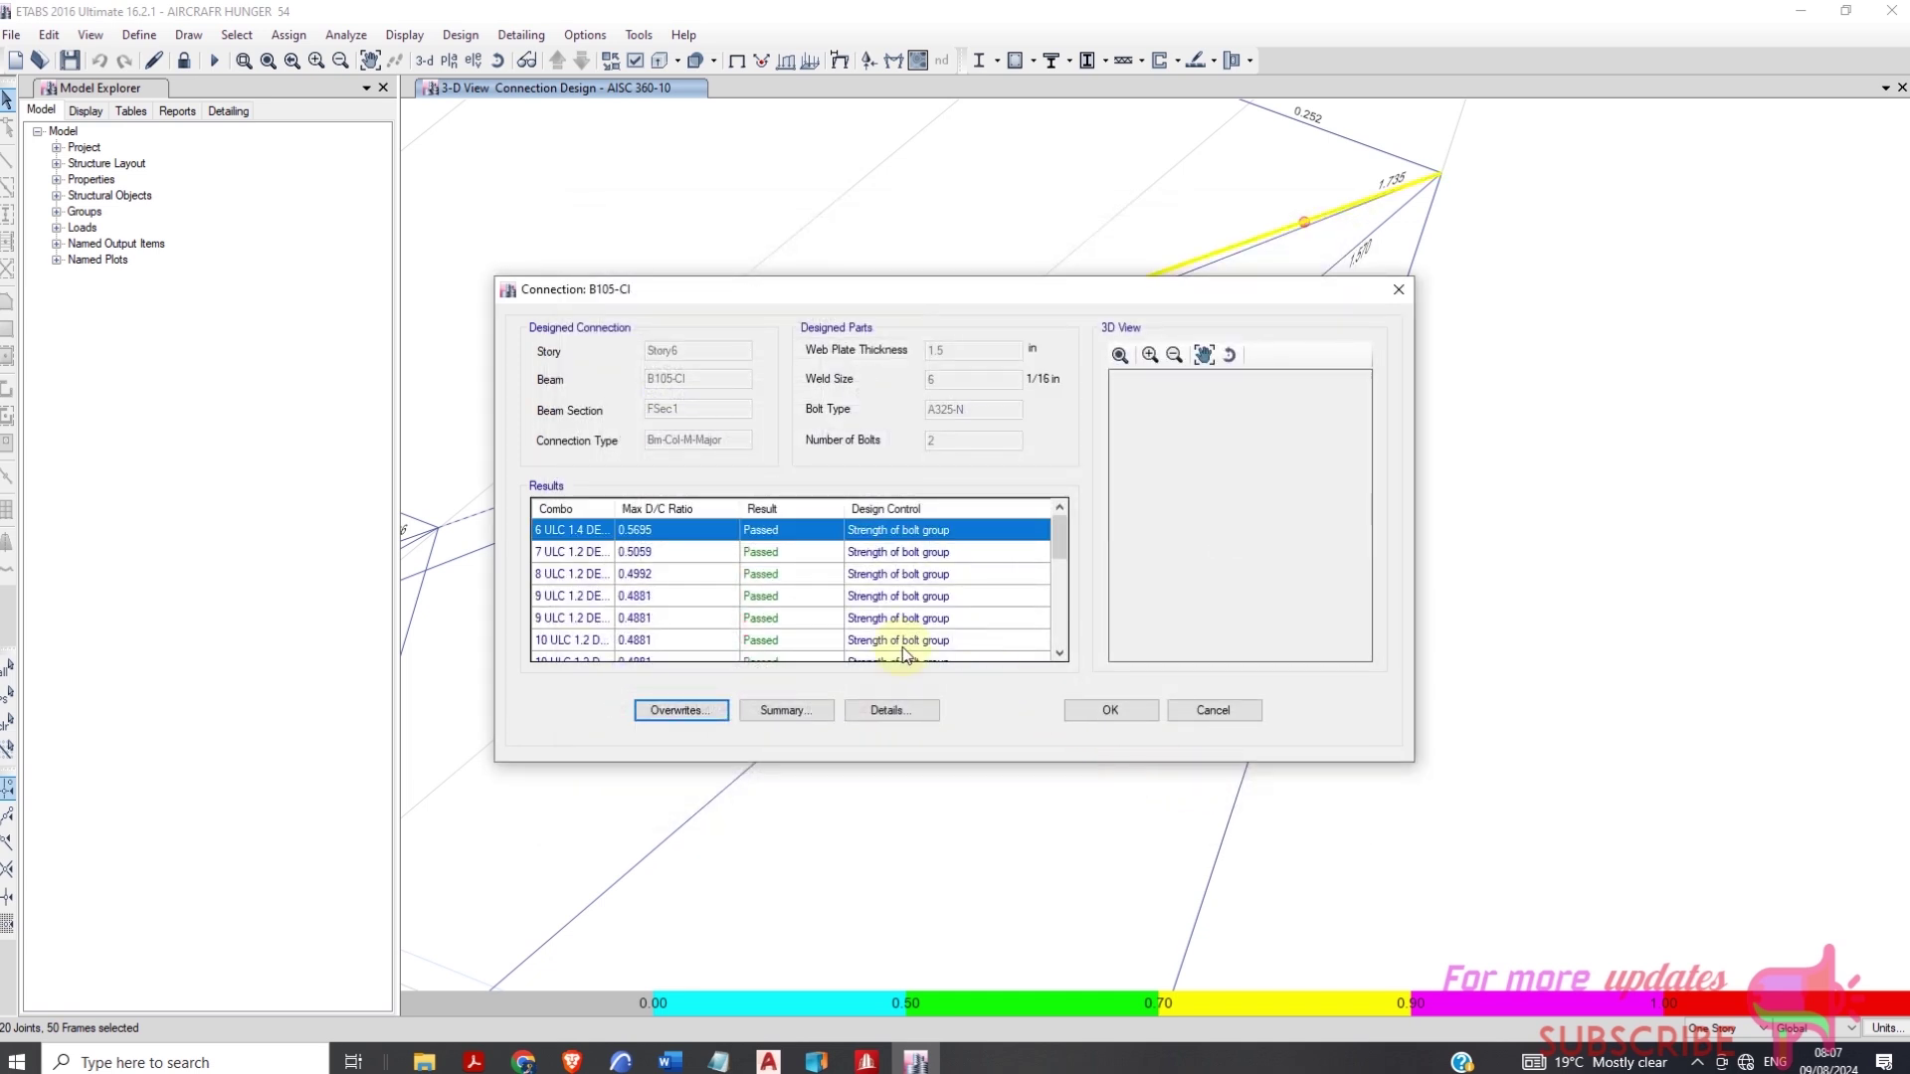
Confirm every ULC combination passes, close B105-CI's details and zoom to joint B107-CJ
scroll(831, 602, "down", 5)
scroll(831, 597, "up", 5)
scroll(828, 577, "down", 5)
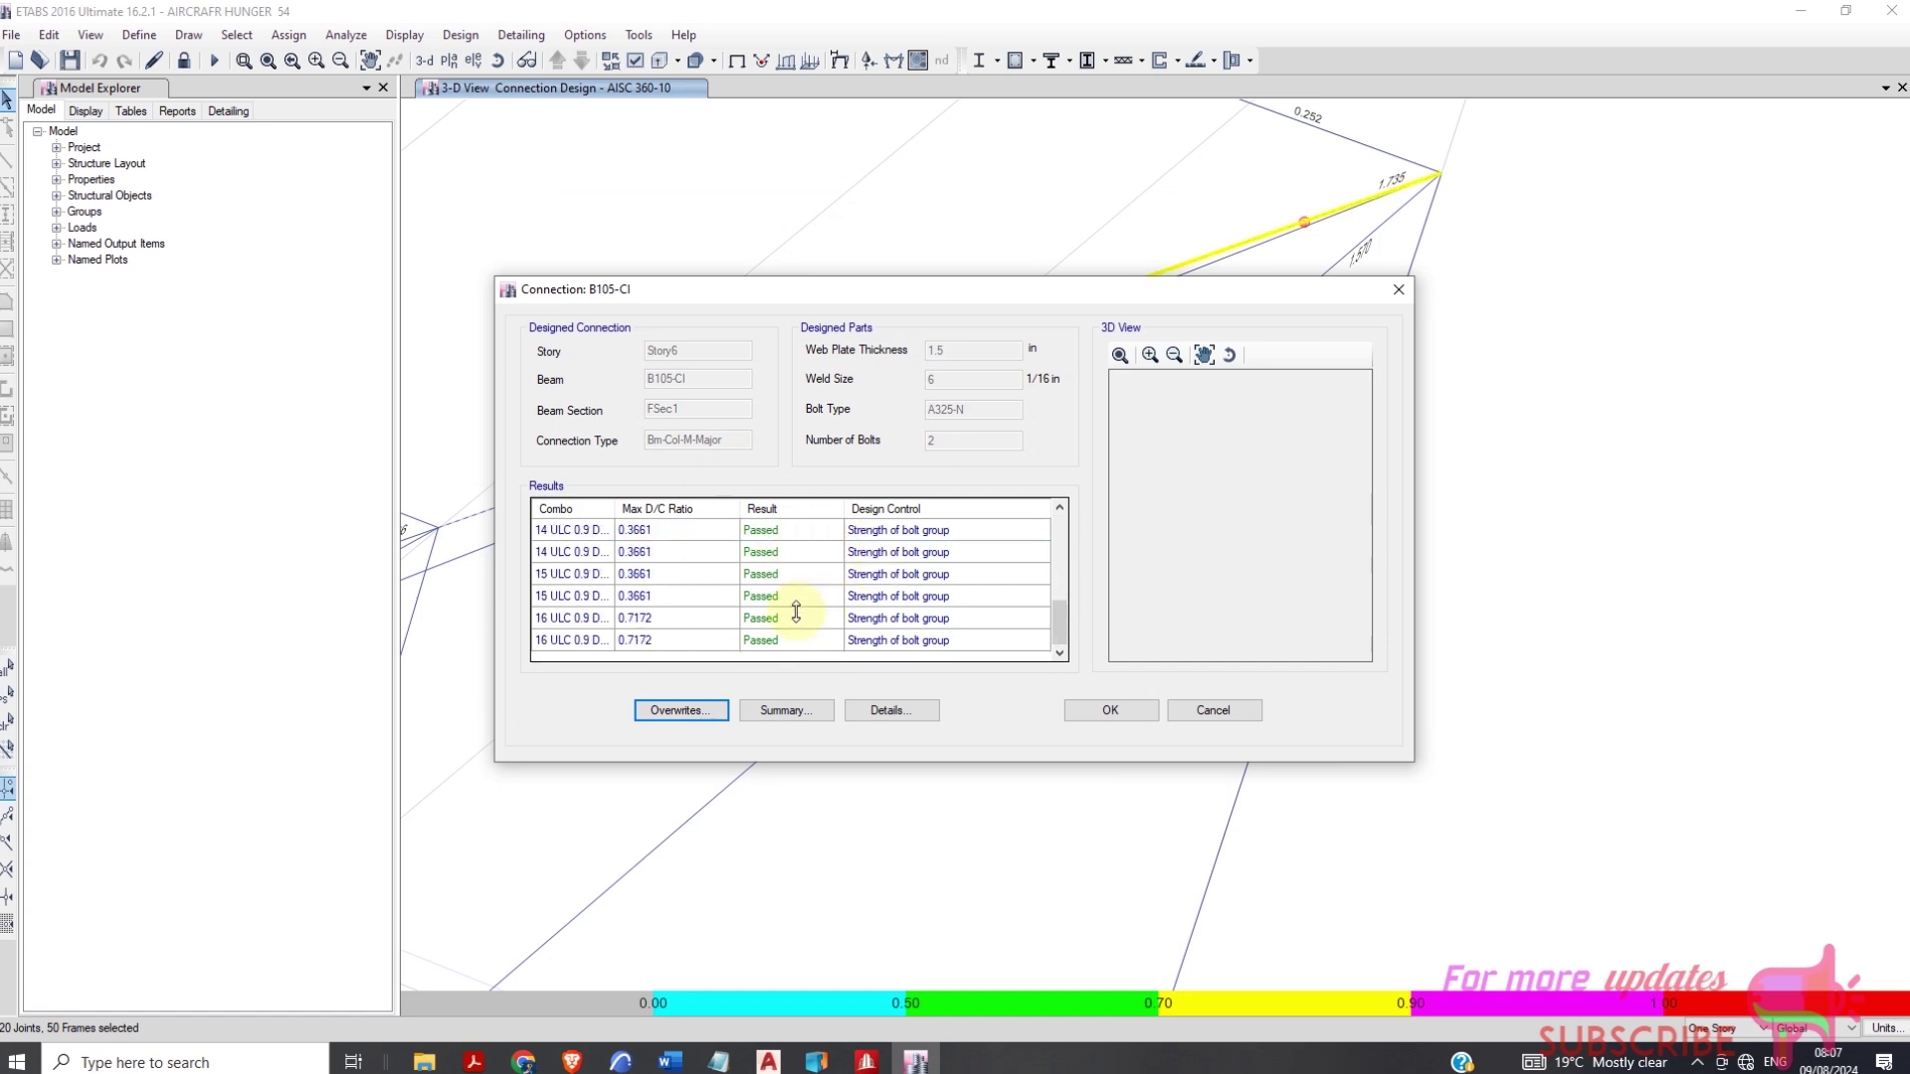
left_click(1109, 711)
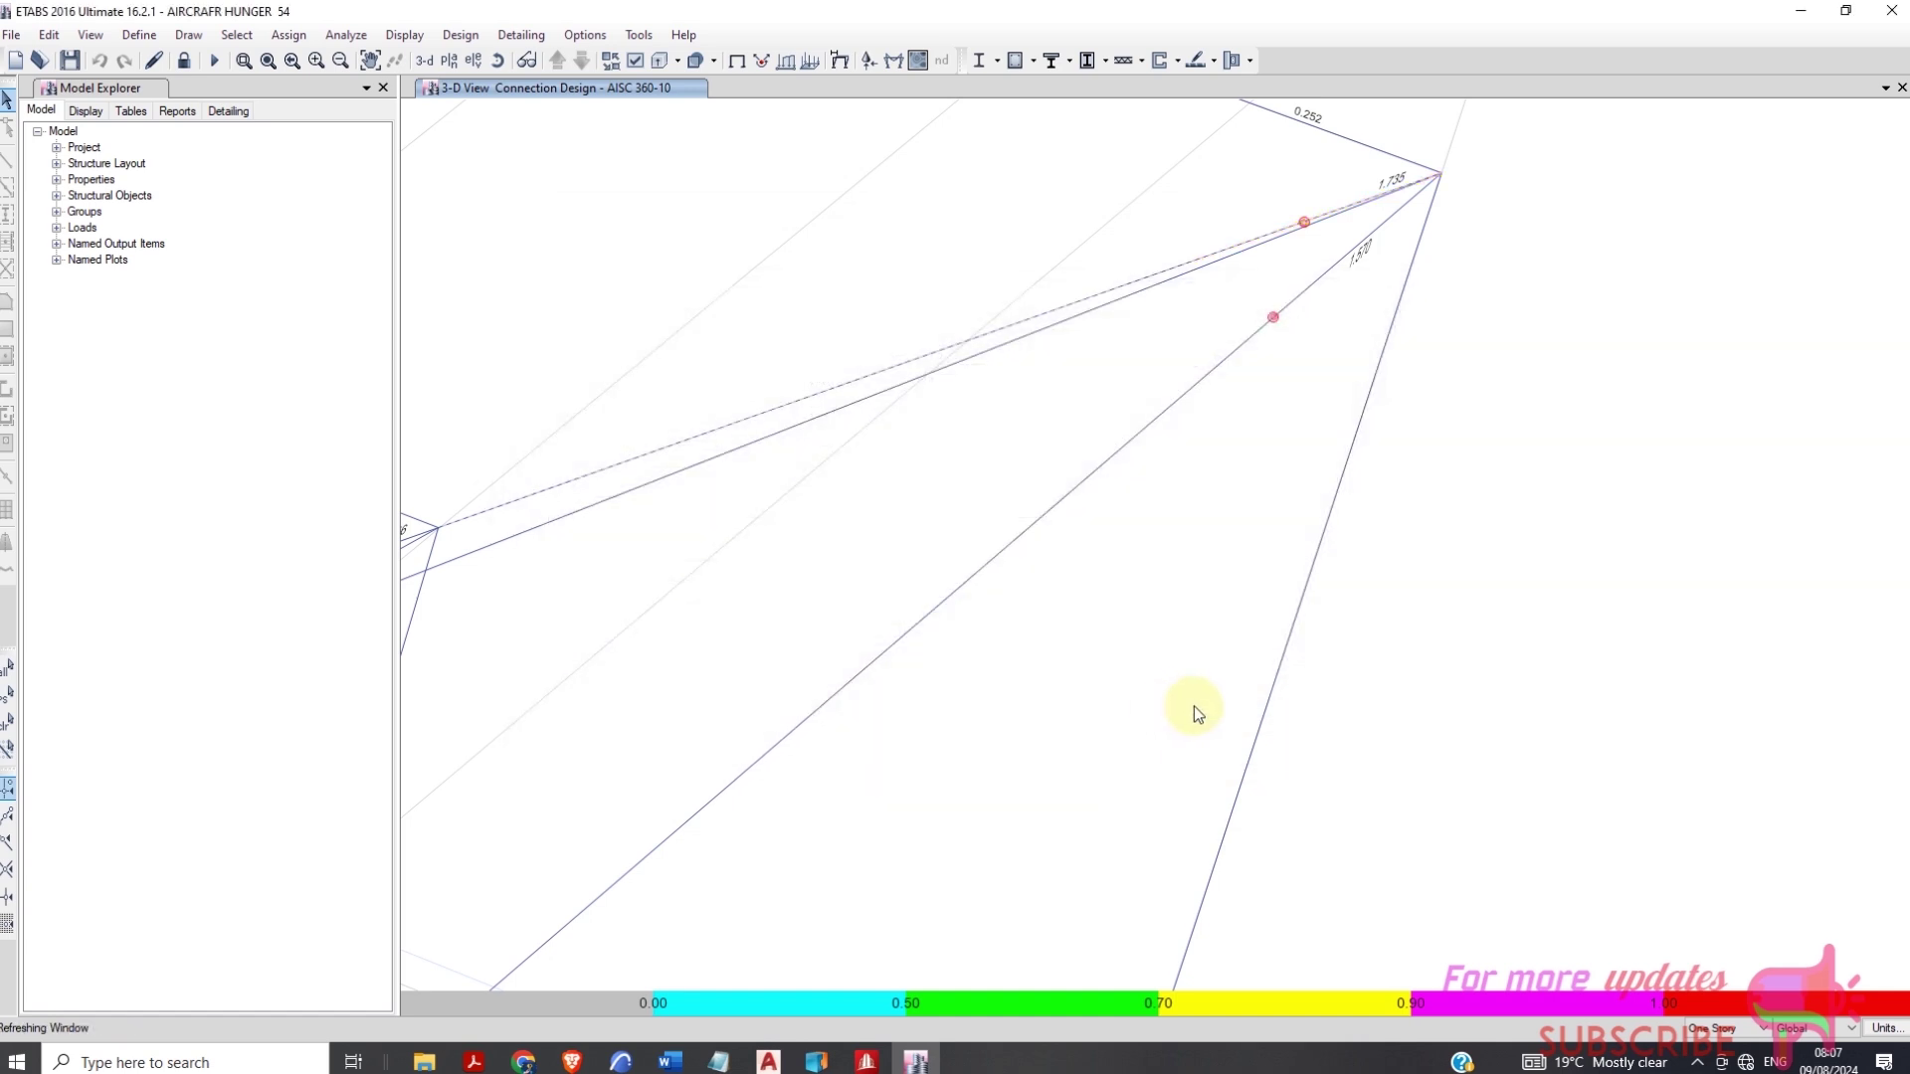
scroll(1332, 415, "up", 2)
scroll(1299, 428, "down", 5)
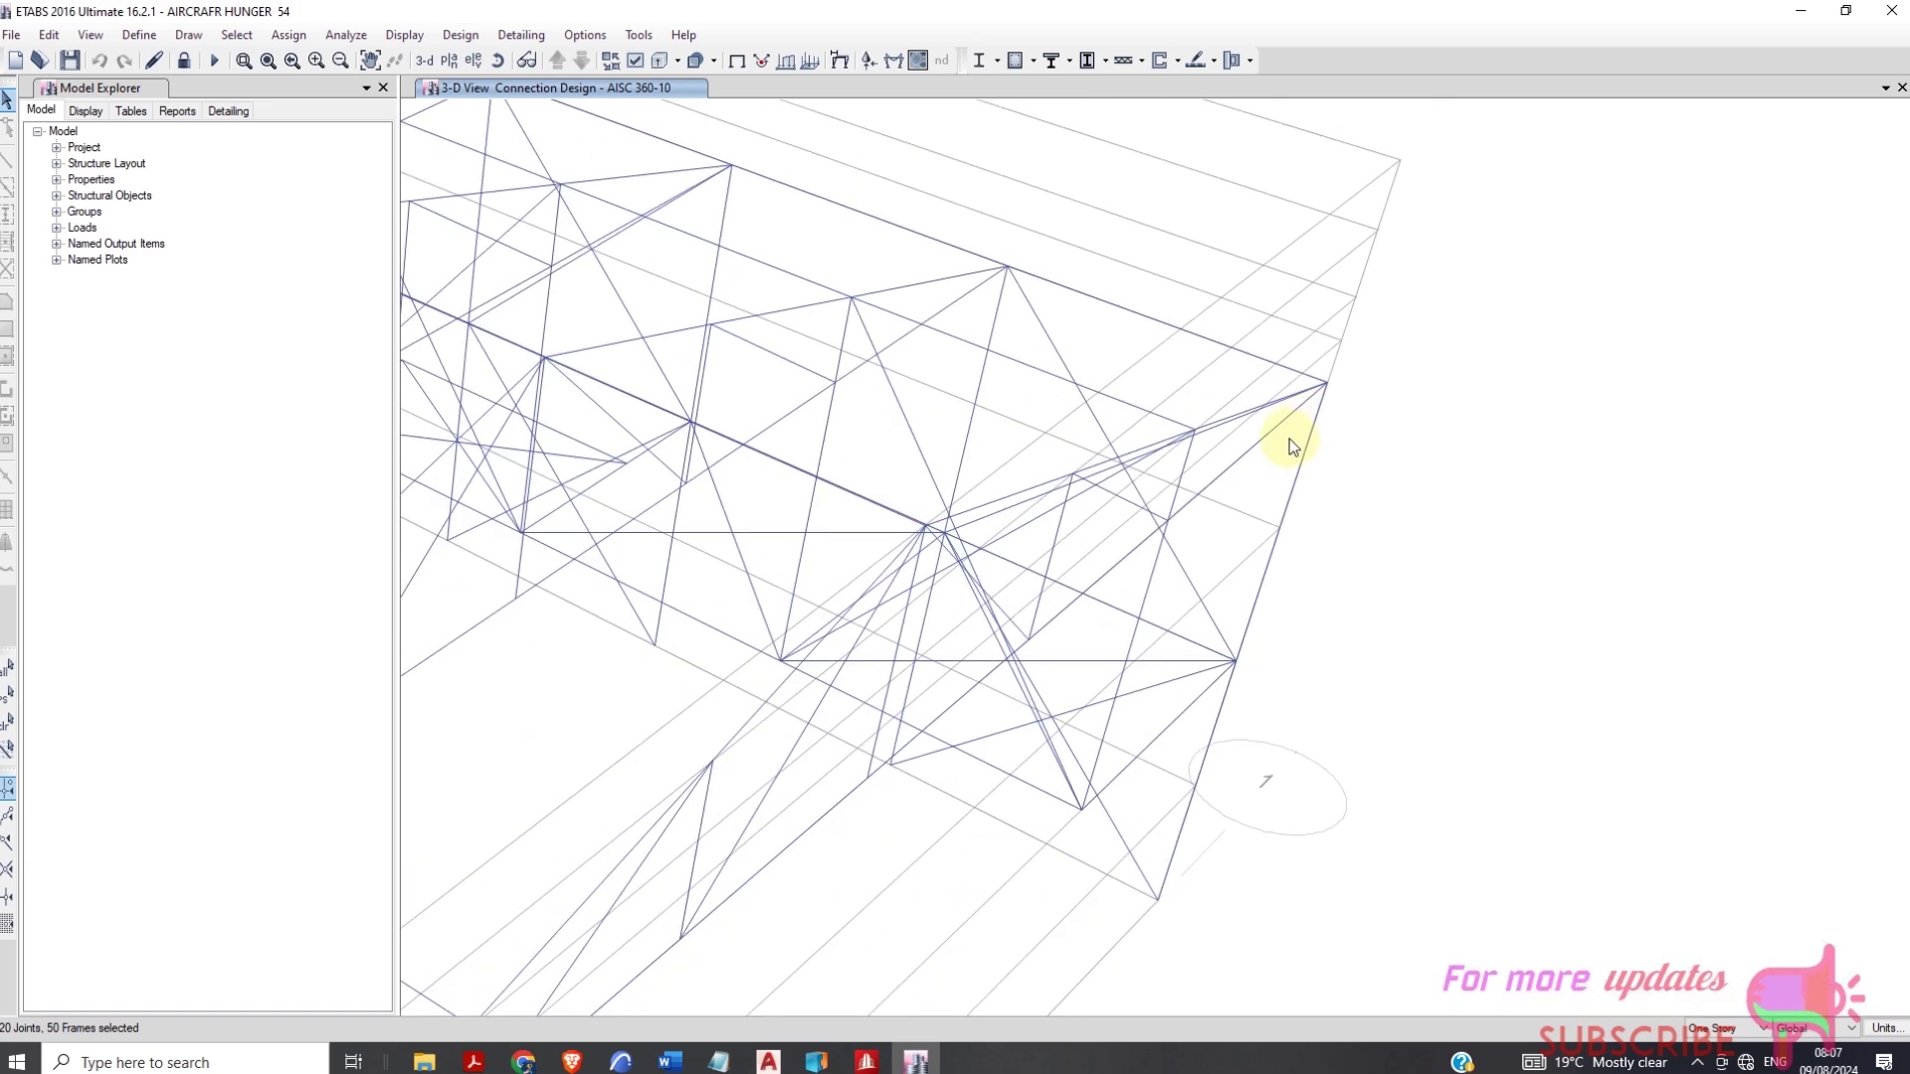
scroll(1144, 492, "up", 2)
scroll(1236, 417, "up", 2)
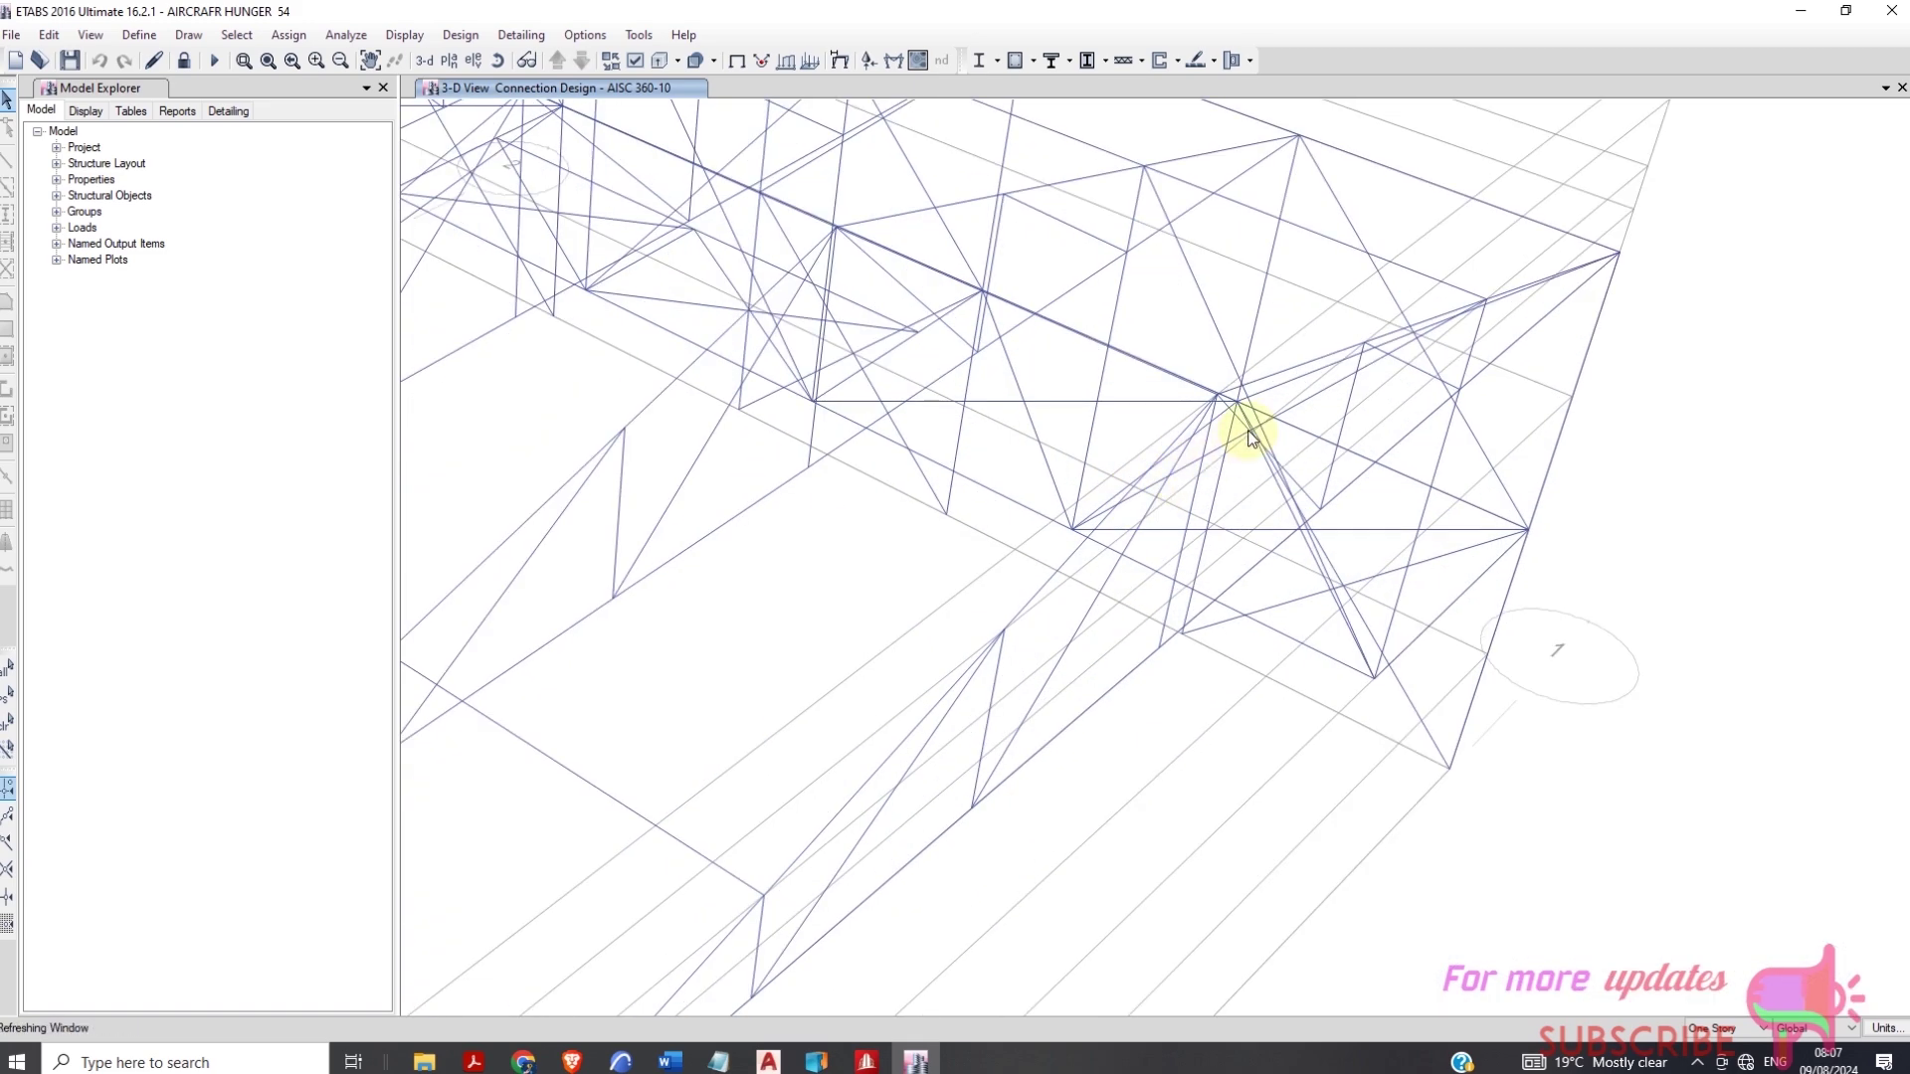
Bring up the connection design results for joint B107-CJ
right_click(1244, 394)
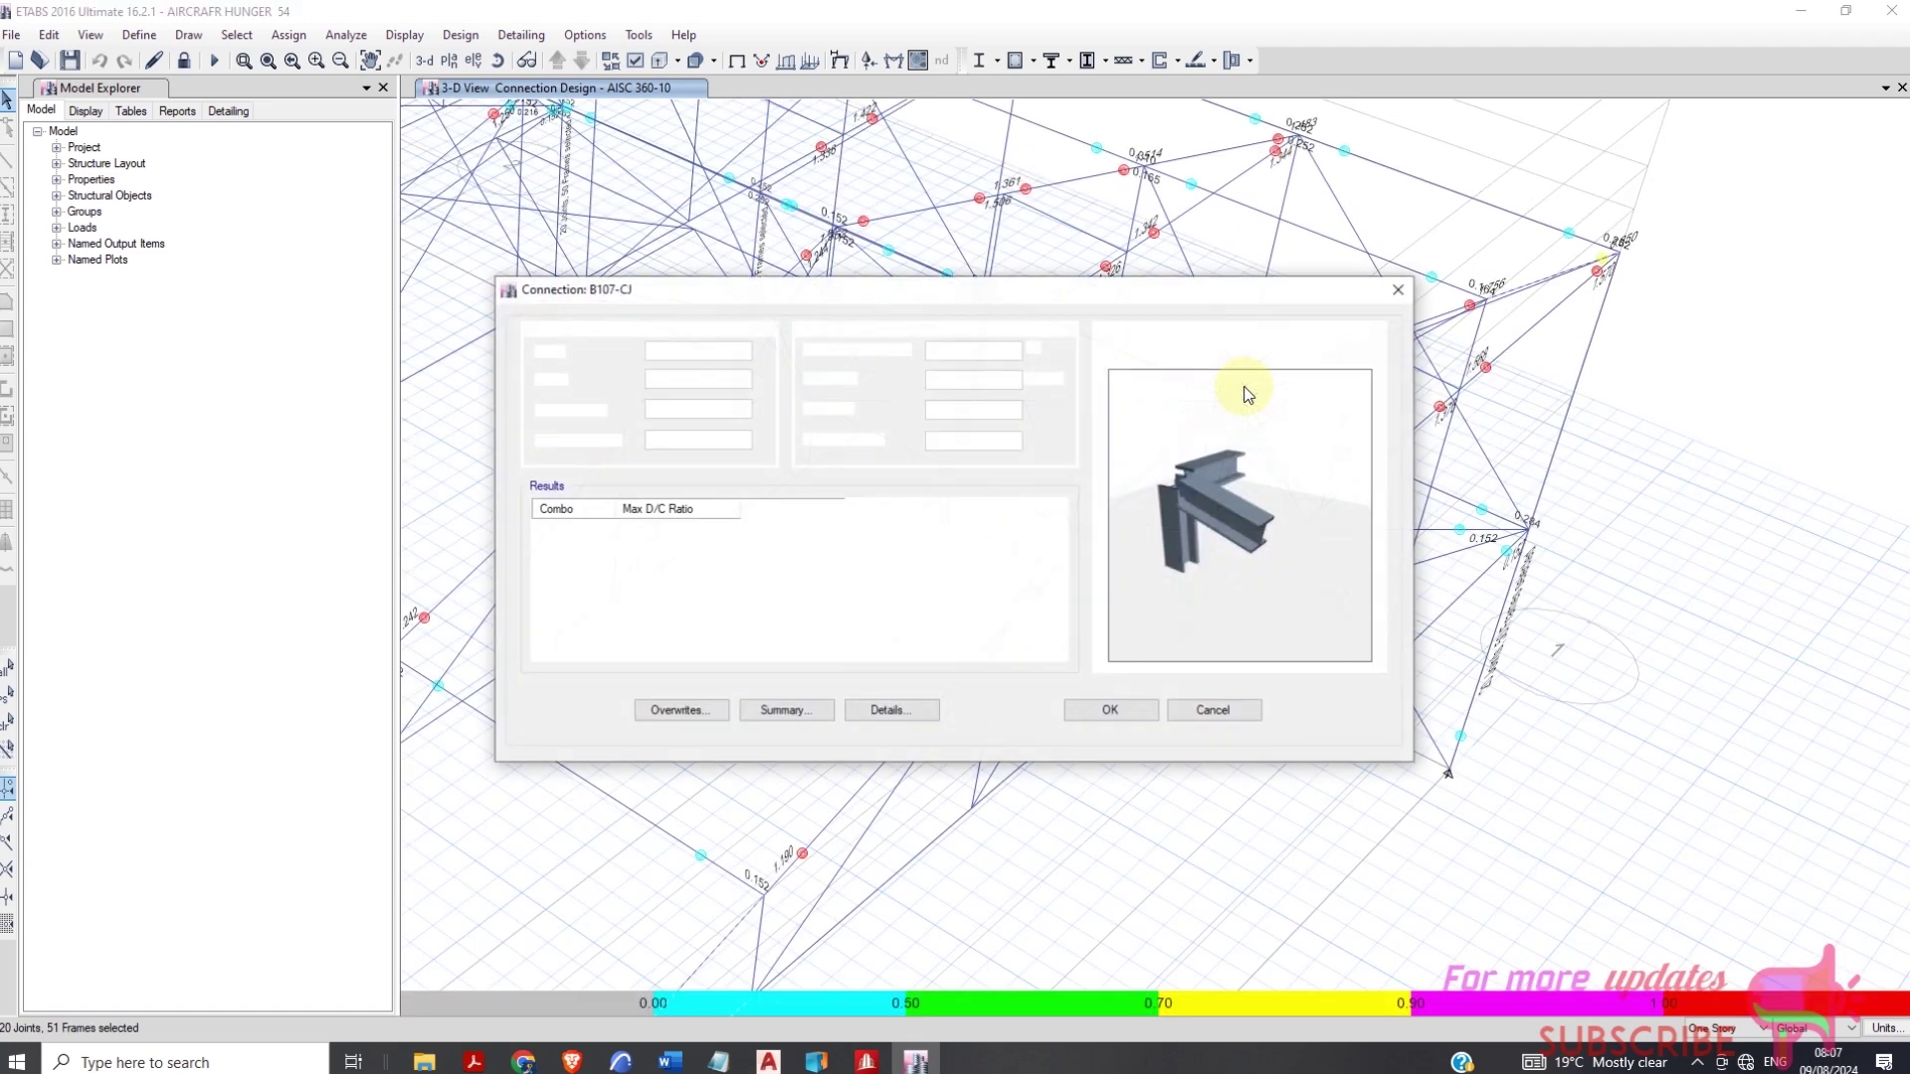
scroll(905, 587, "down", 3)
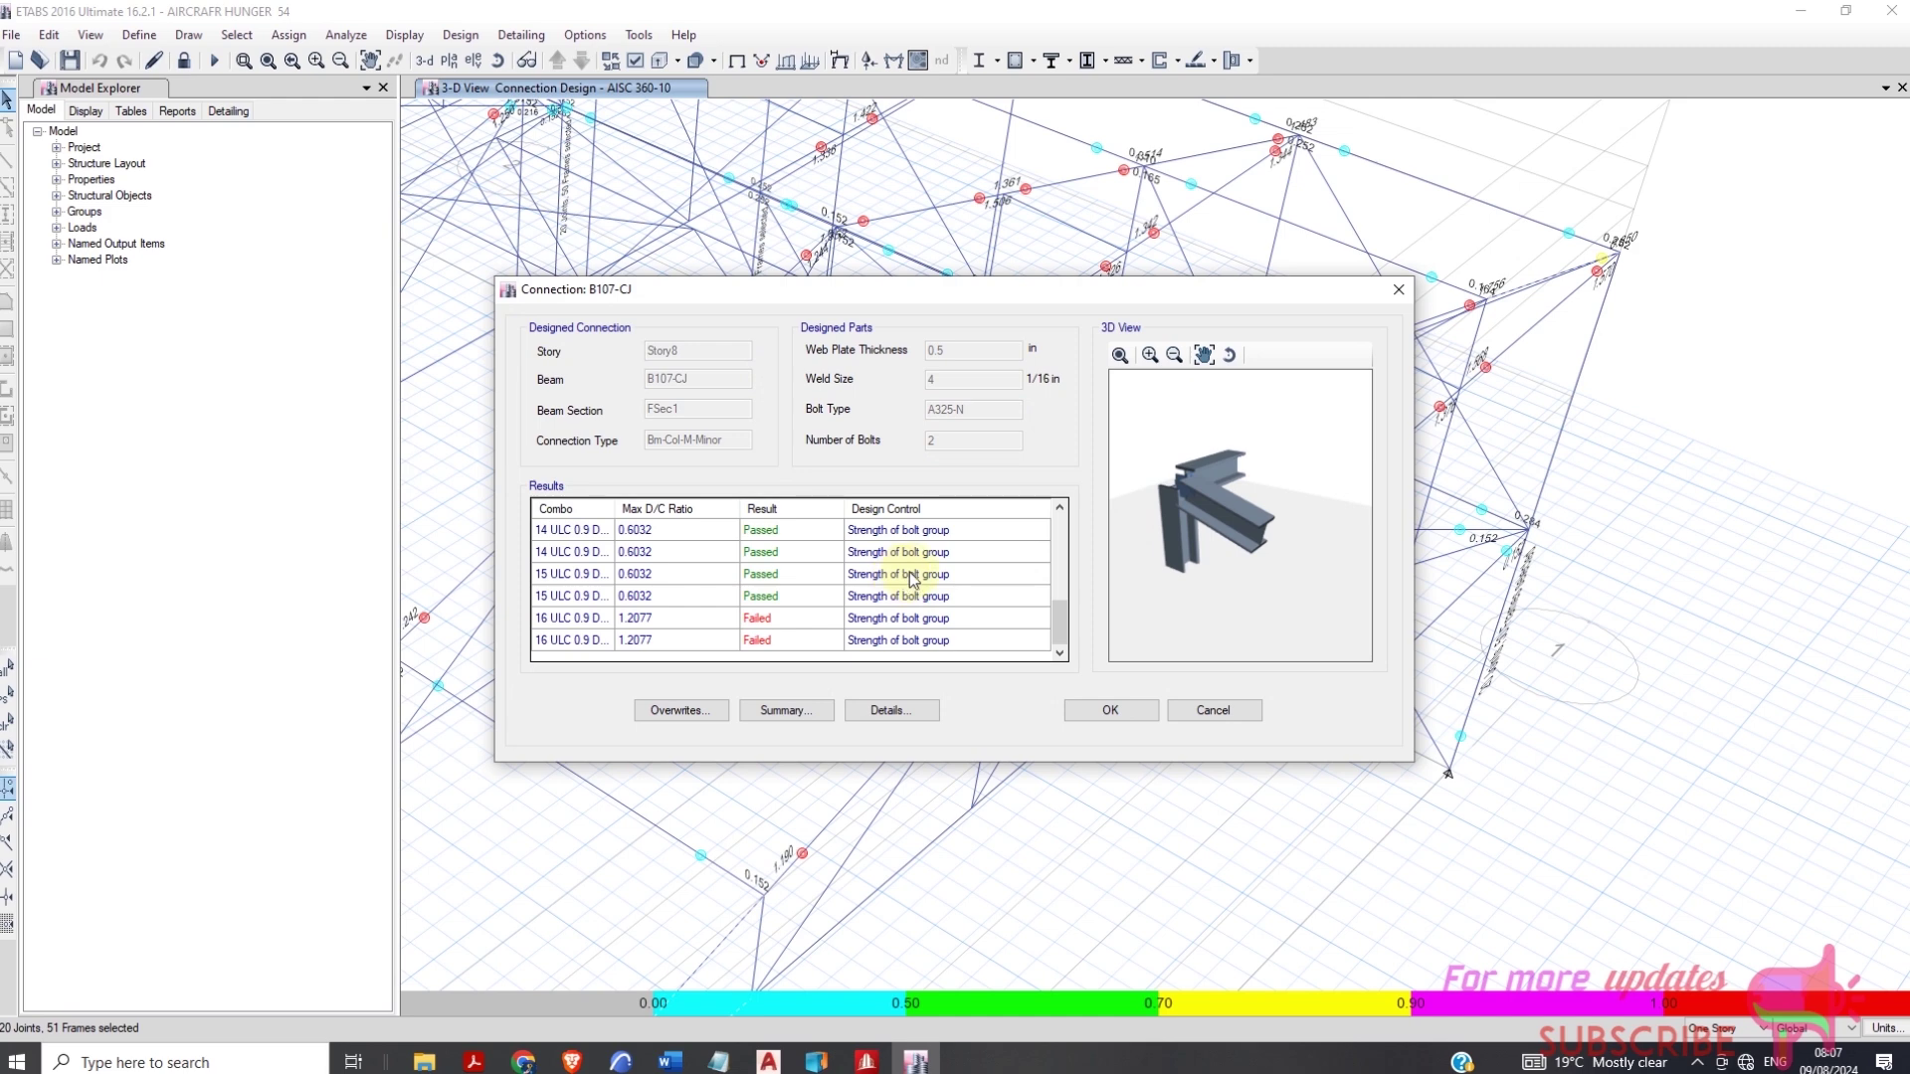
scroll(913, 567, "up", 2)
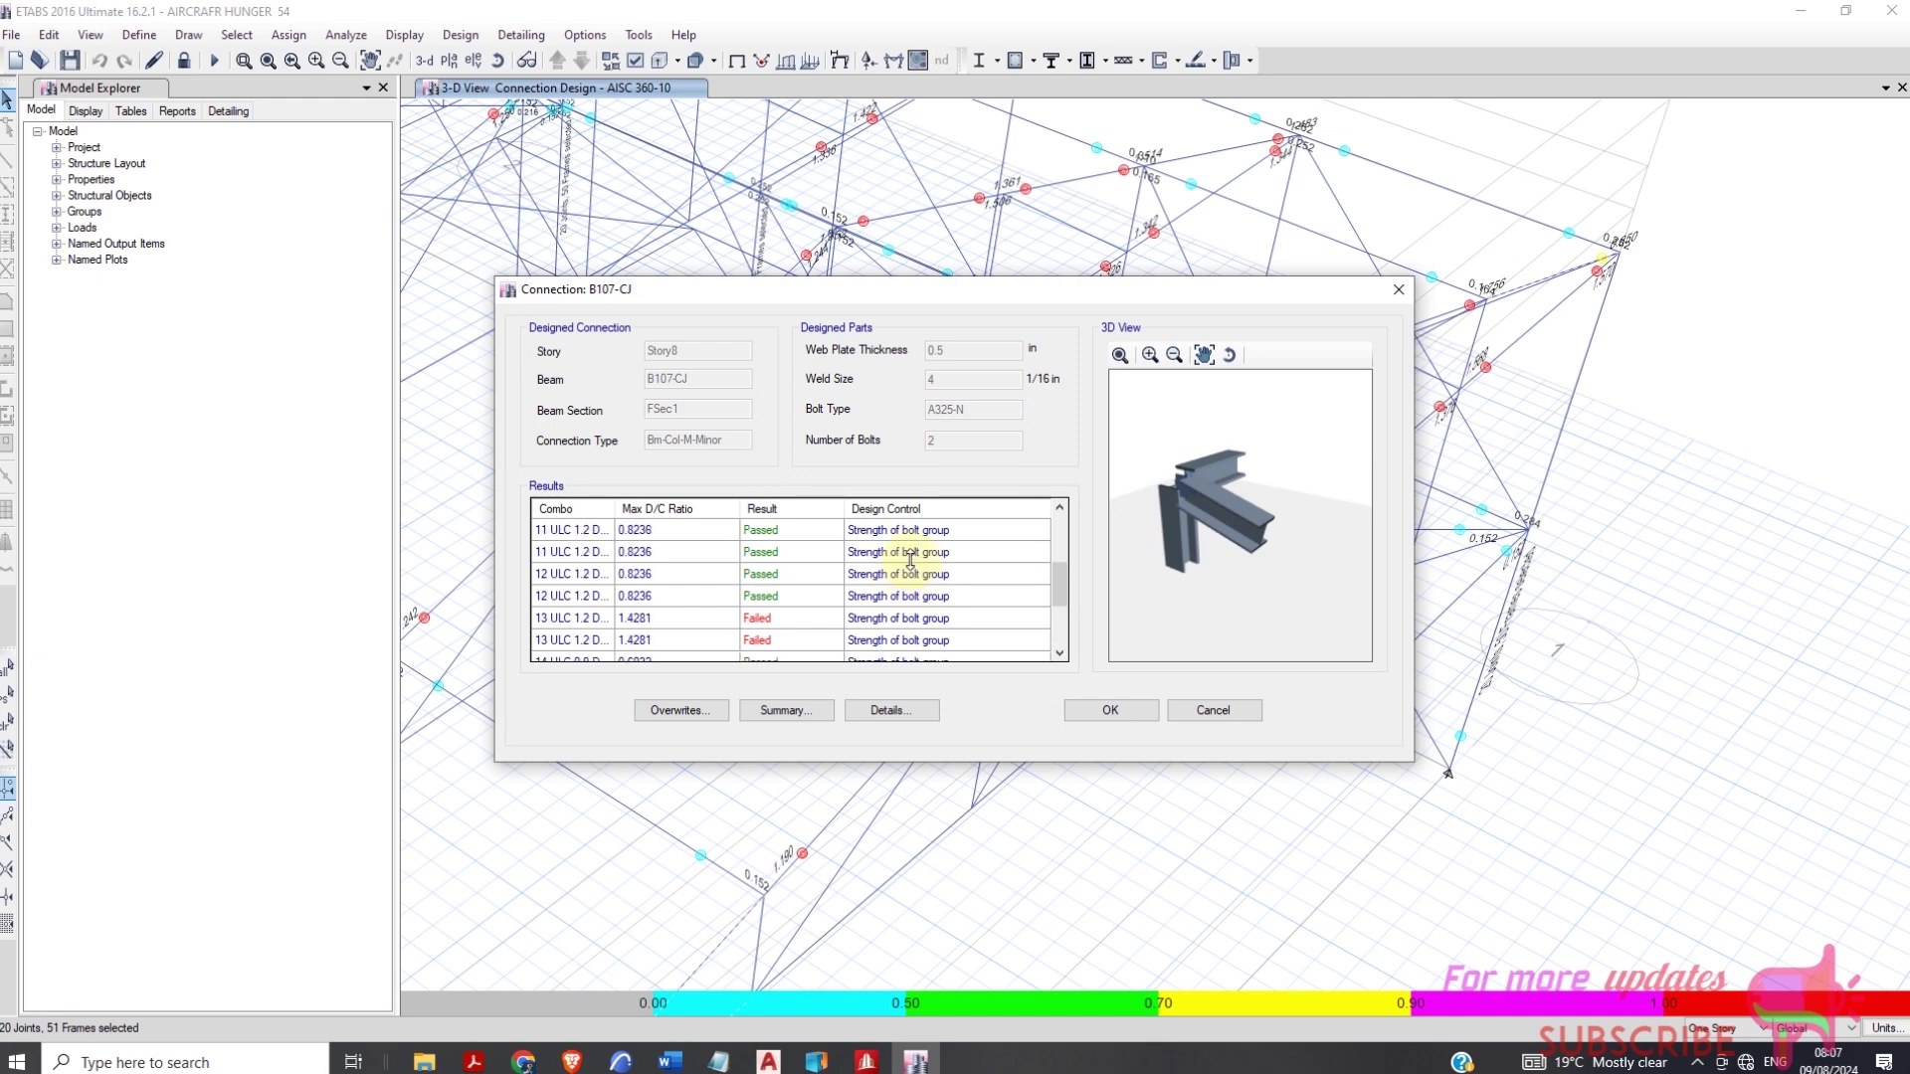
Overwrite B107-CJ with 1 1/4 bolts and a 1.5 in STD-STEEL_3 plate, then close results
left_click(658, 712)
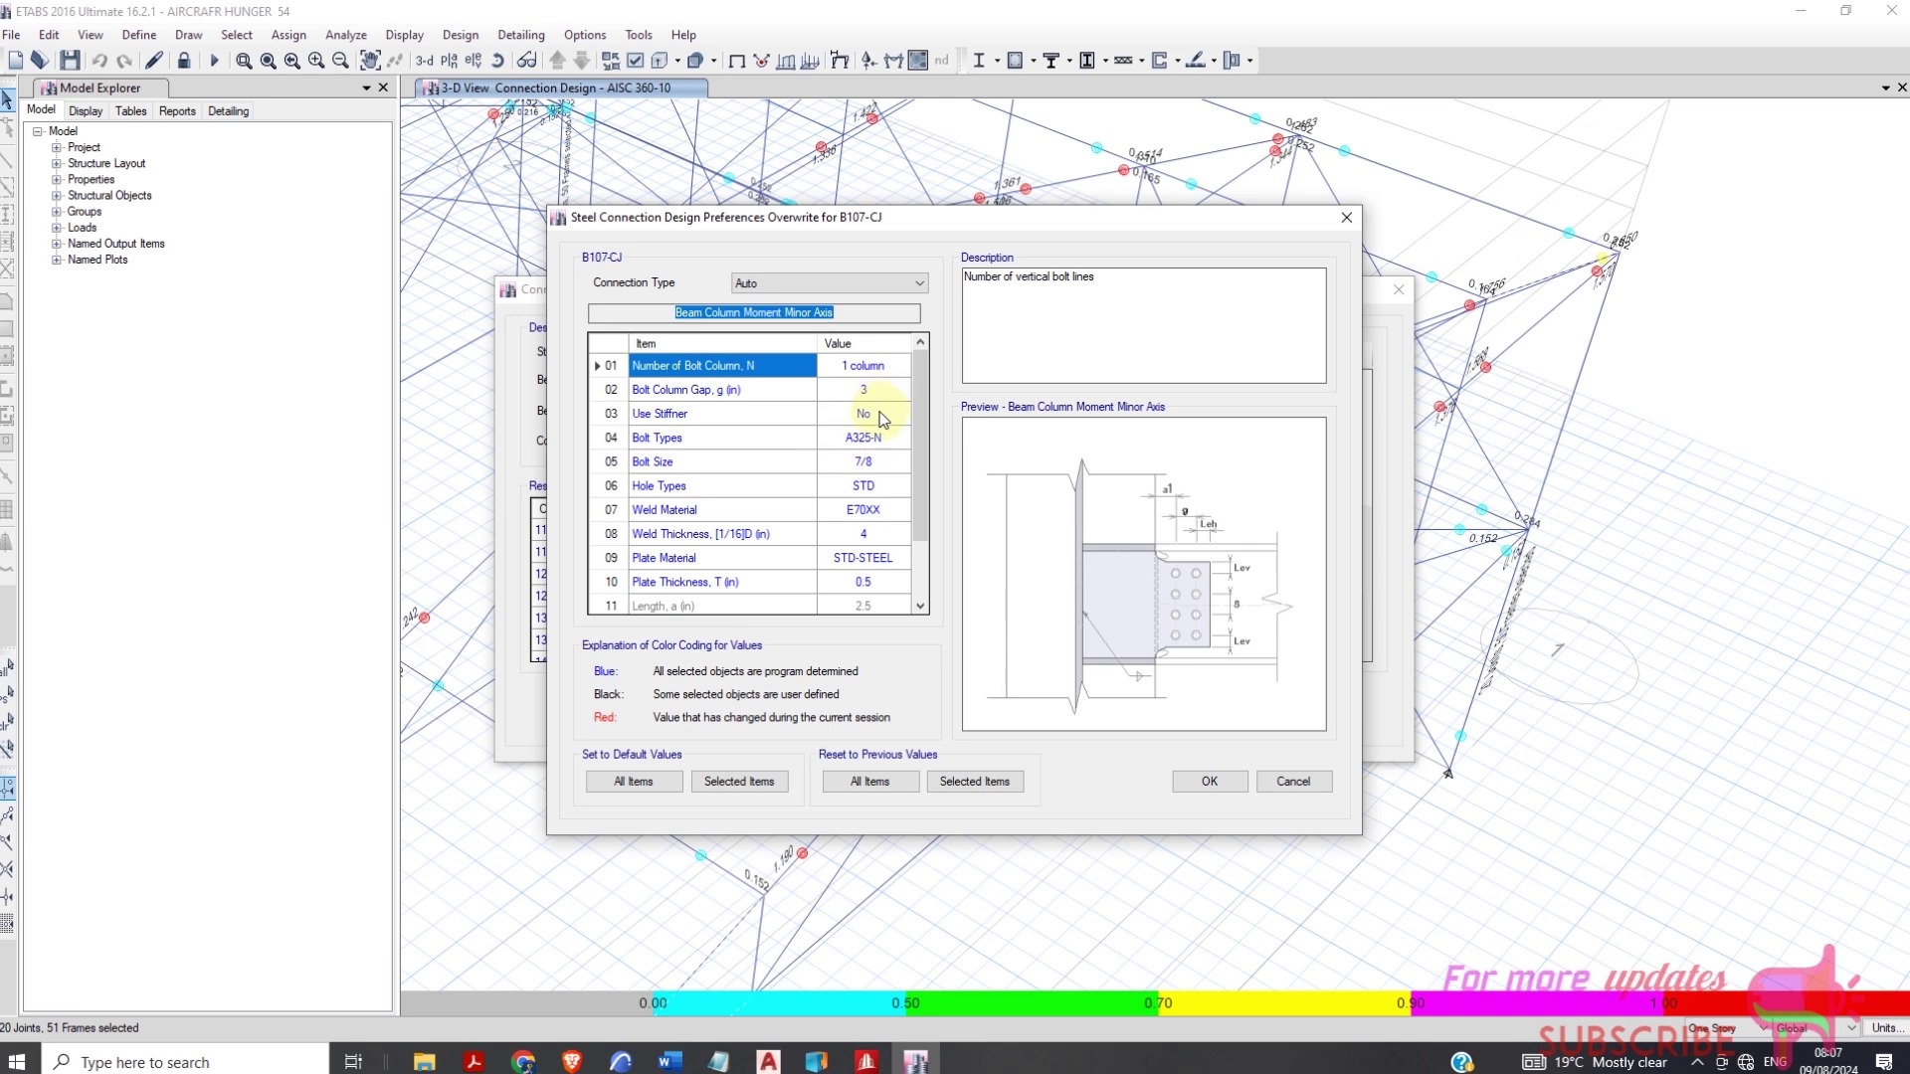
left_click(887, 466)
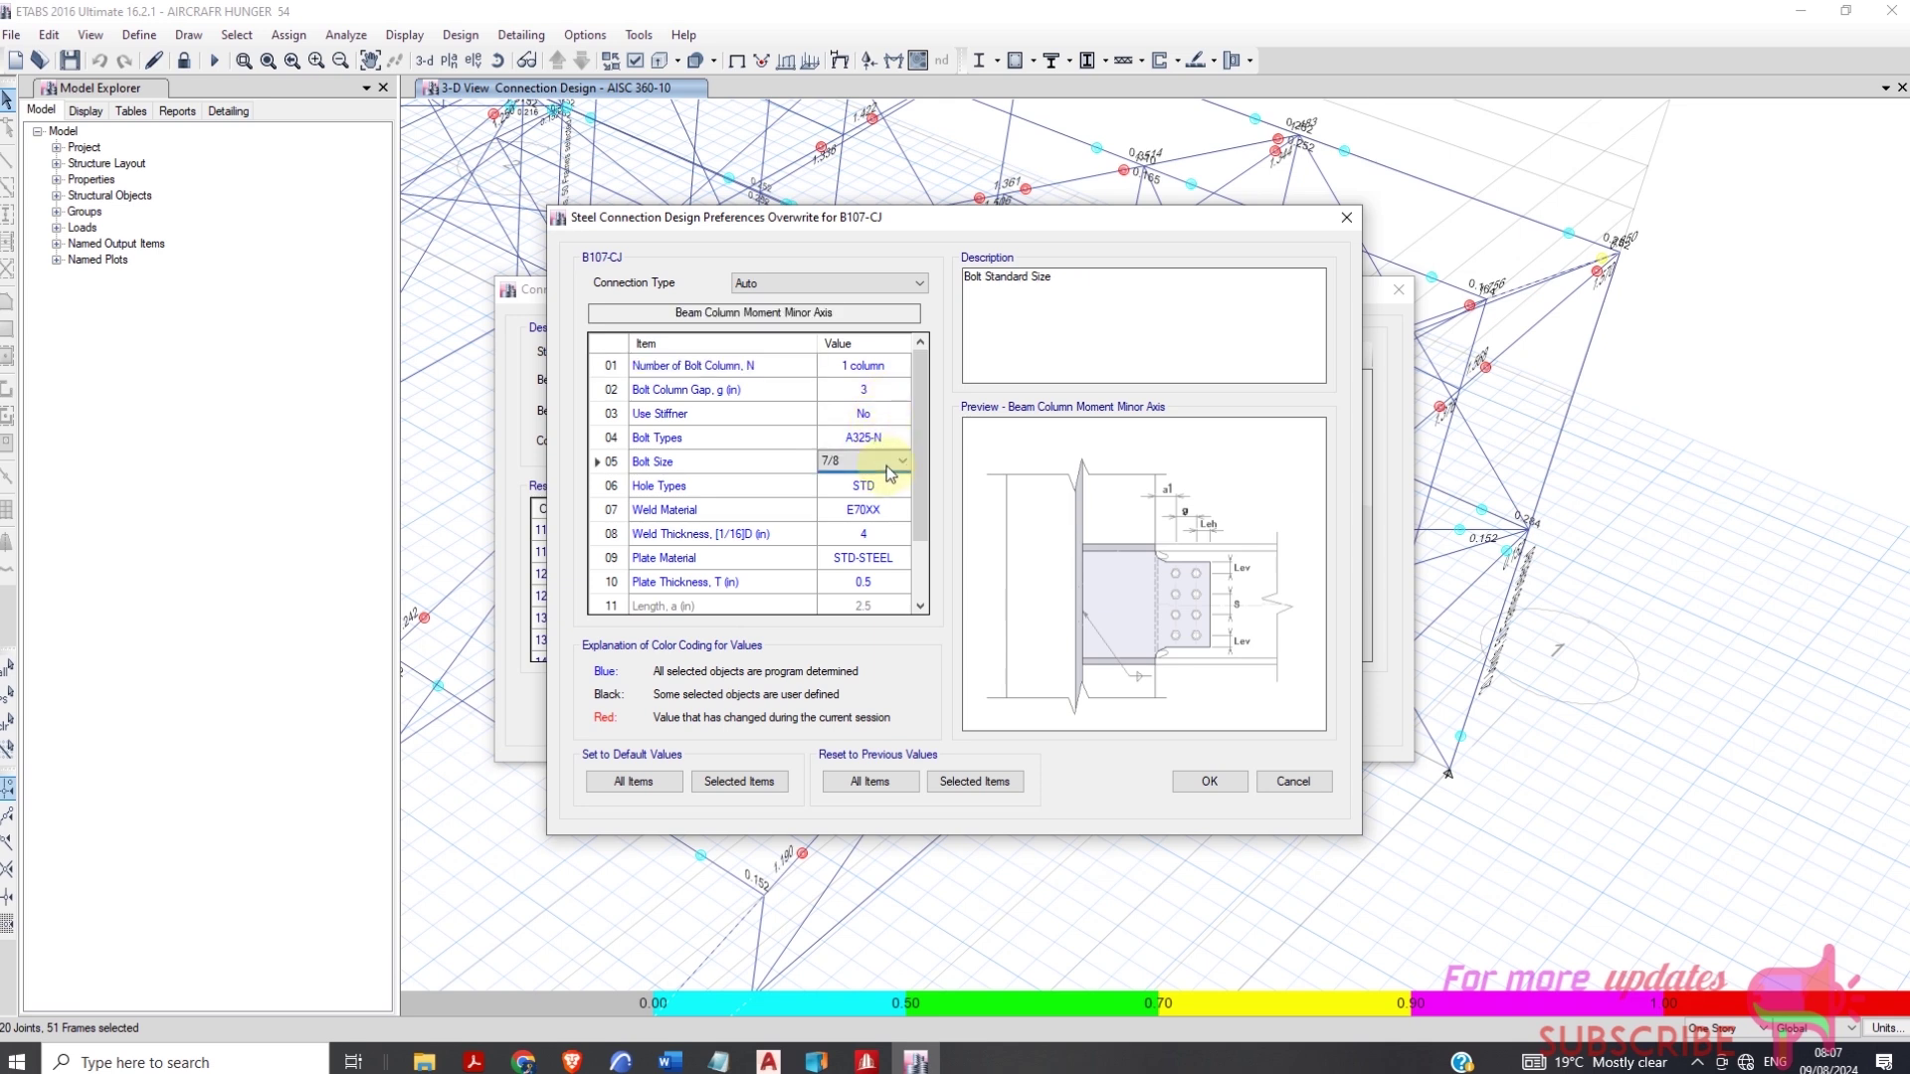
left_click(886, 466)
left_click(867, 562)
left_click(887, 583)
left_click(831, 583)
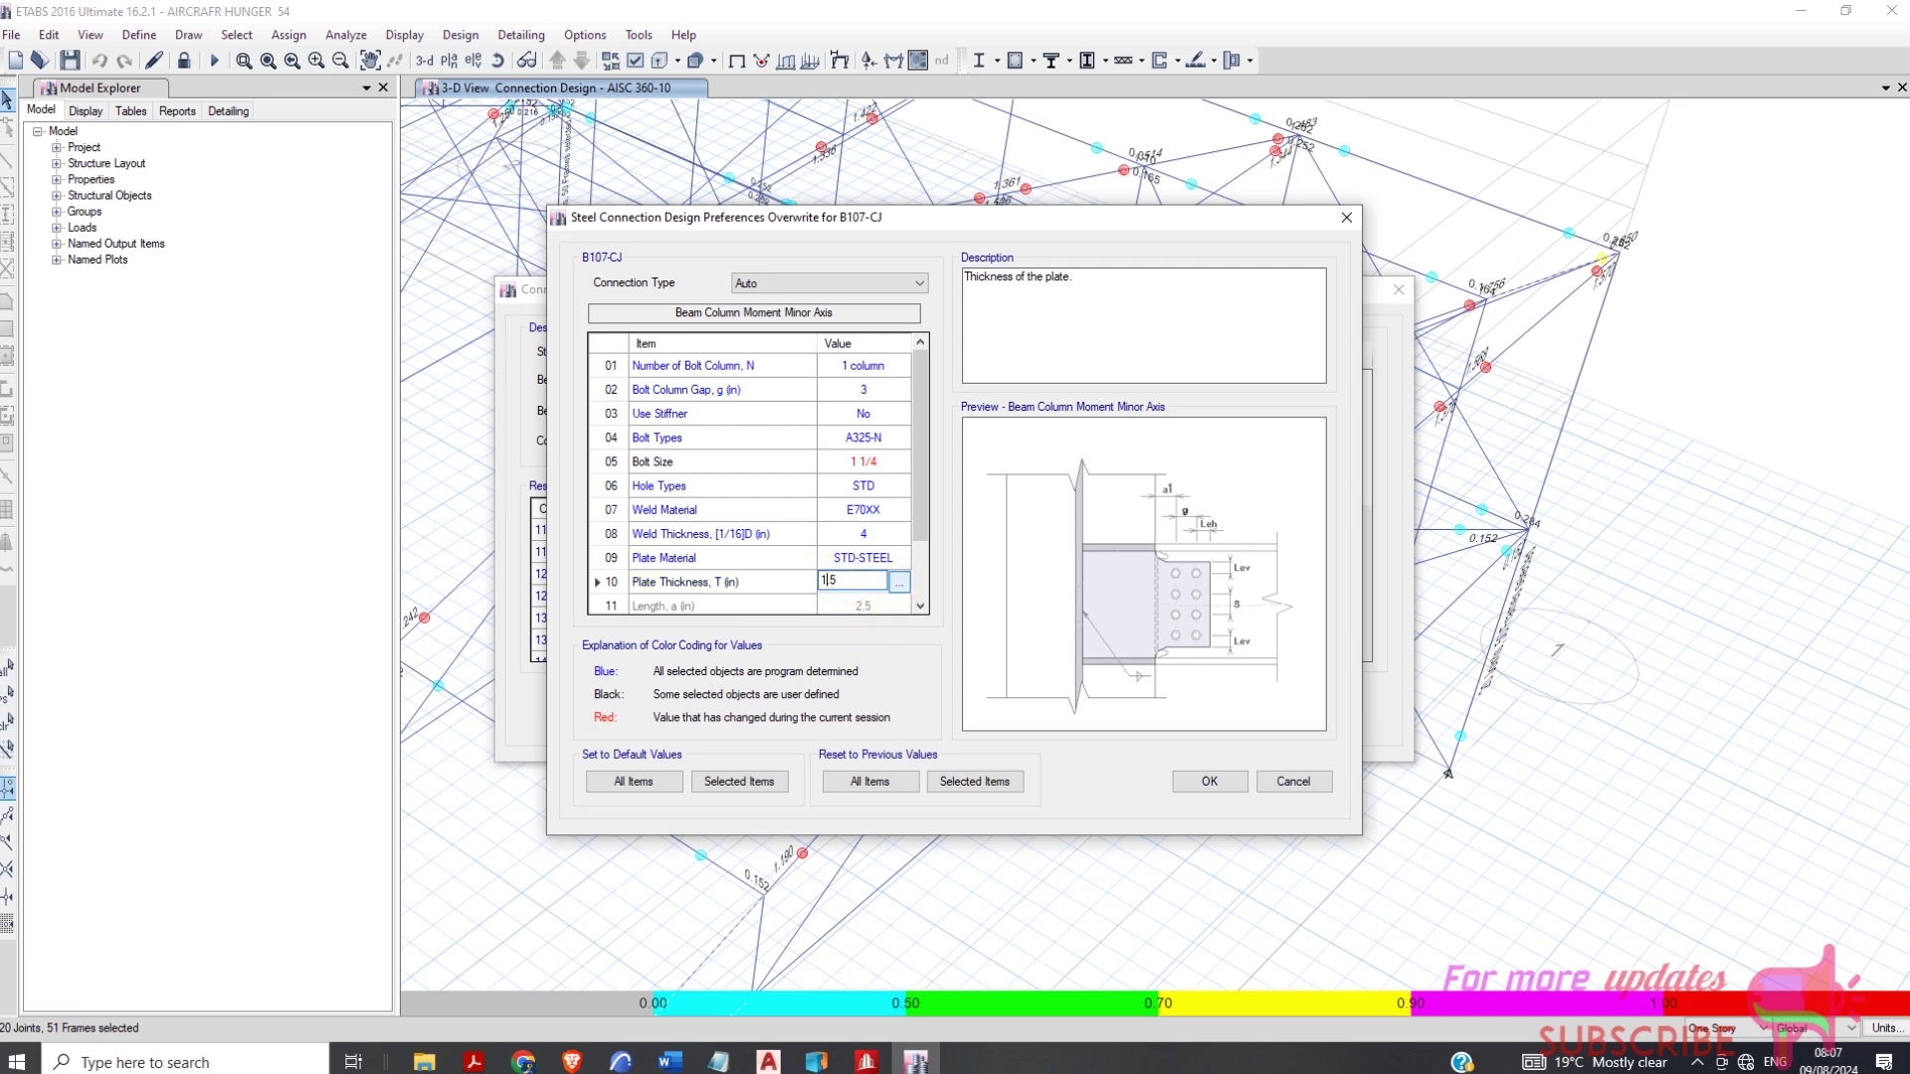
left_click(874, 534)
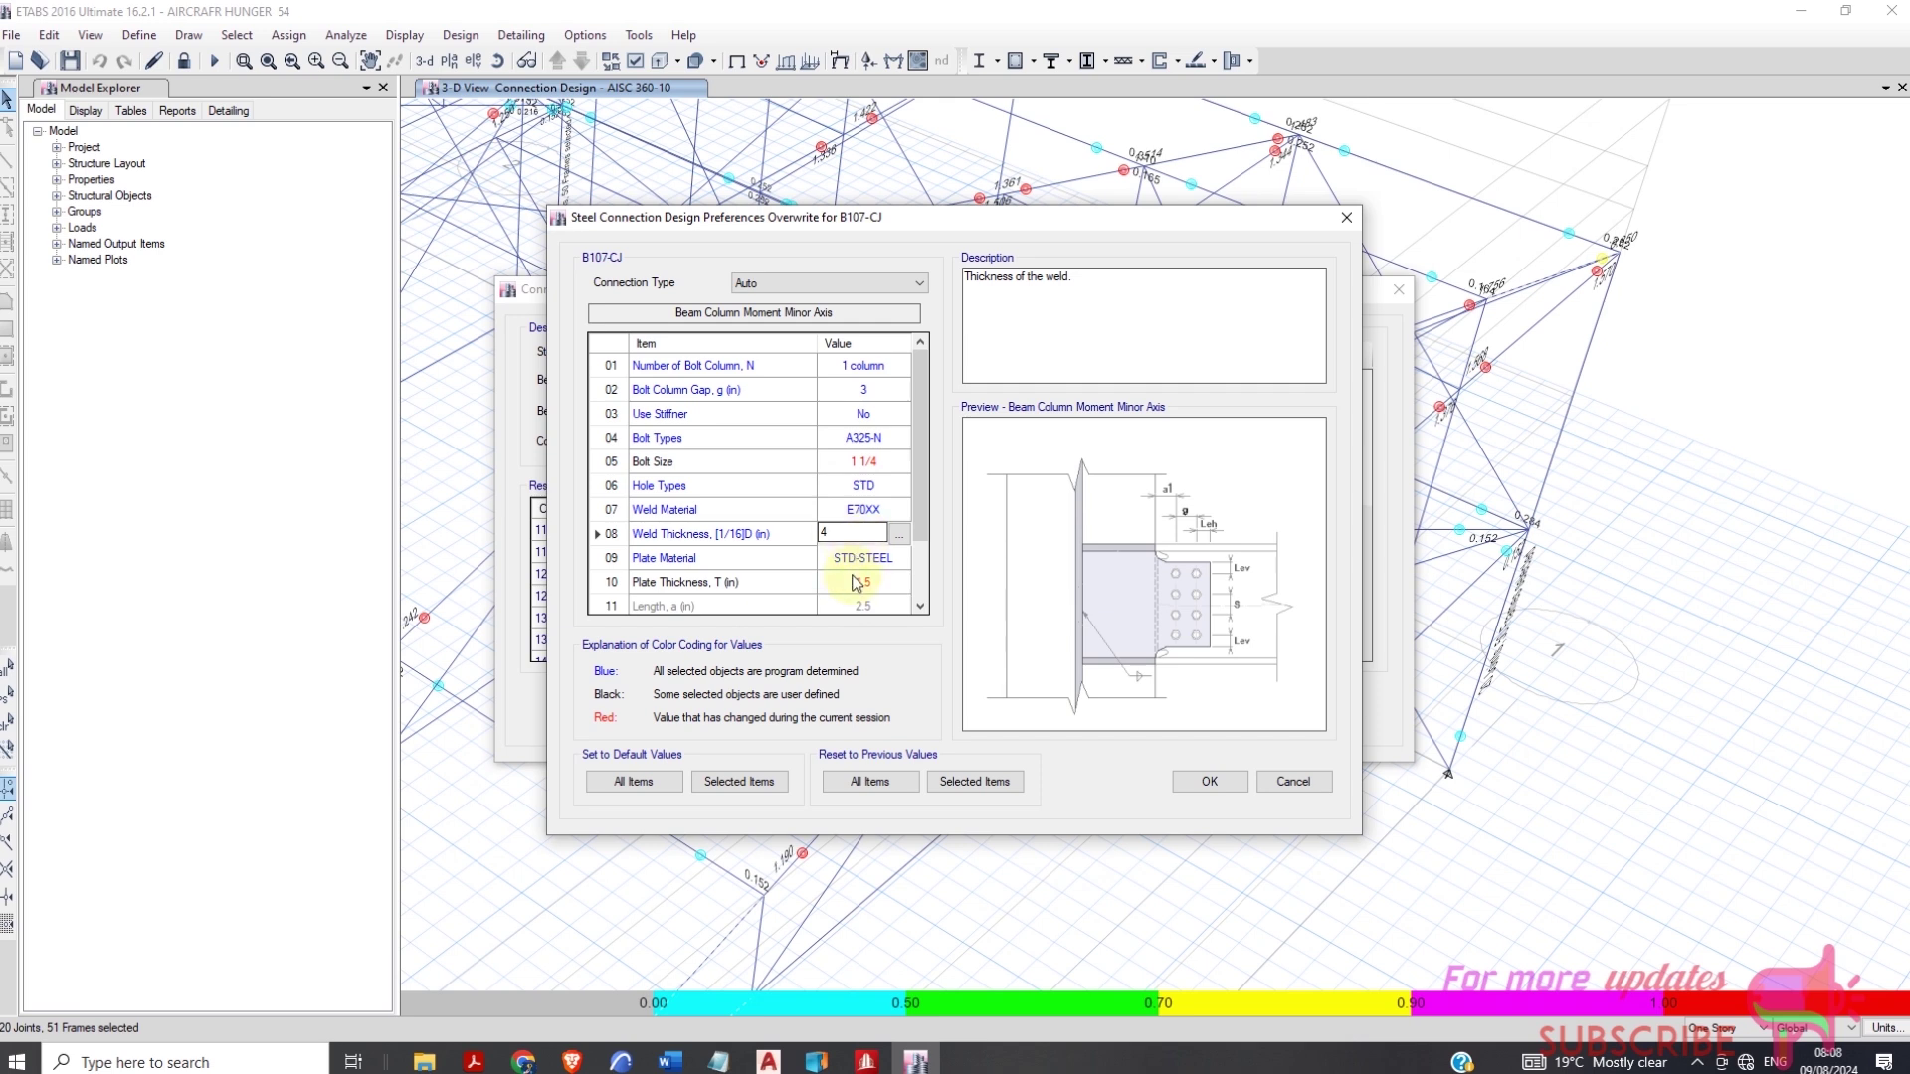
left_click(866, 567)
left_click(895, 579)
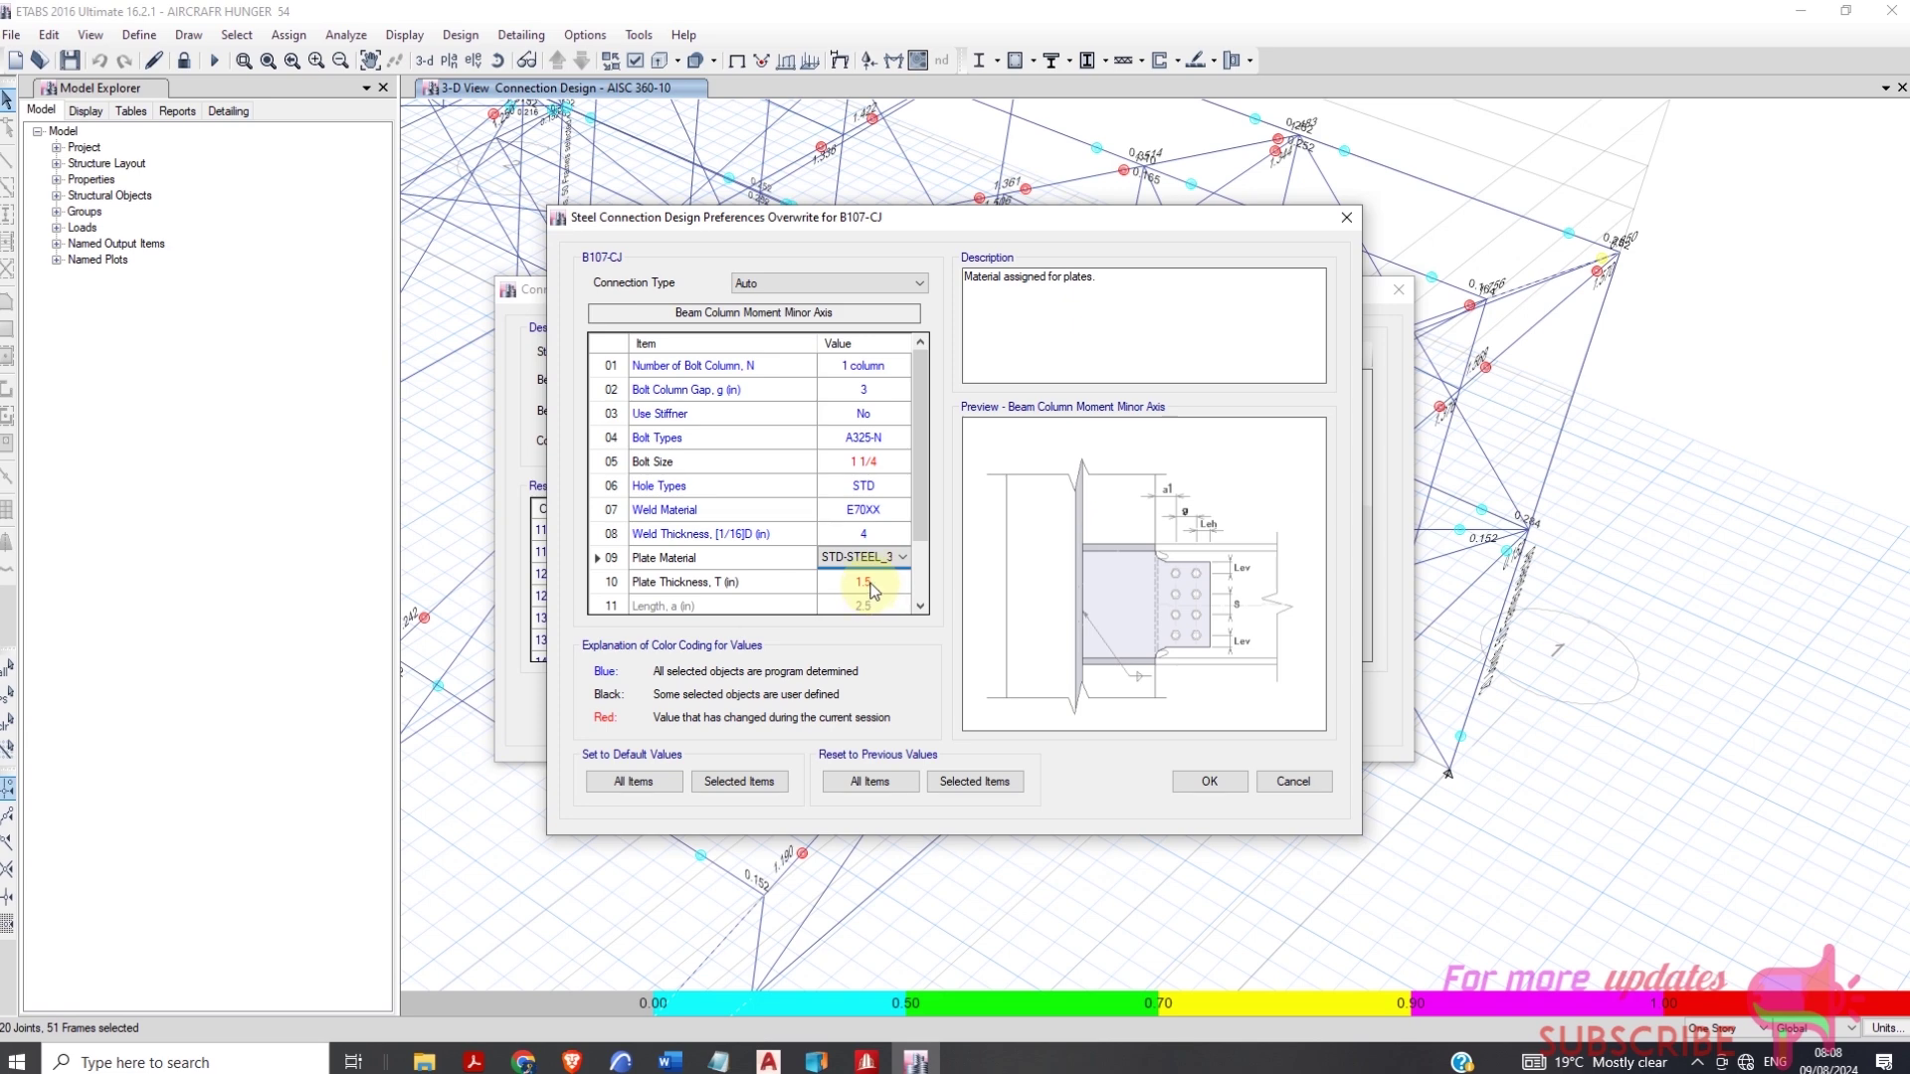
left_click(1209, 781)
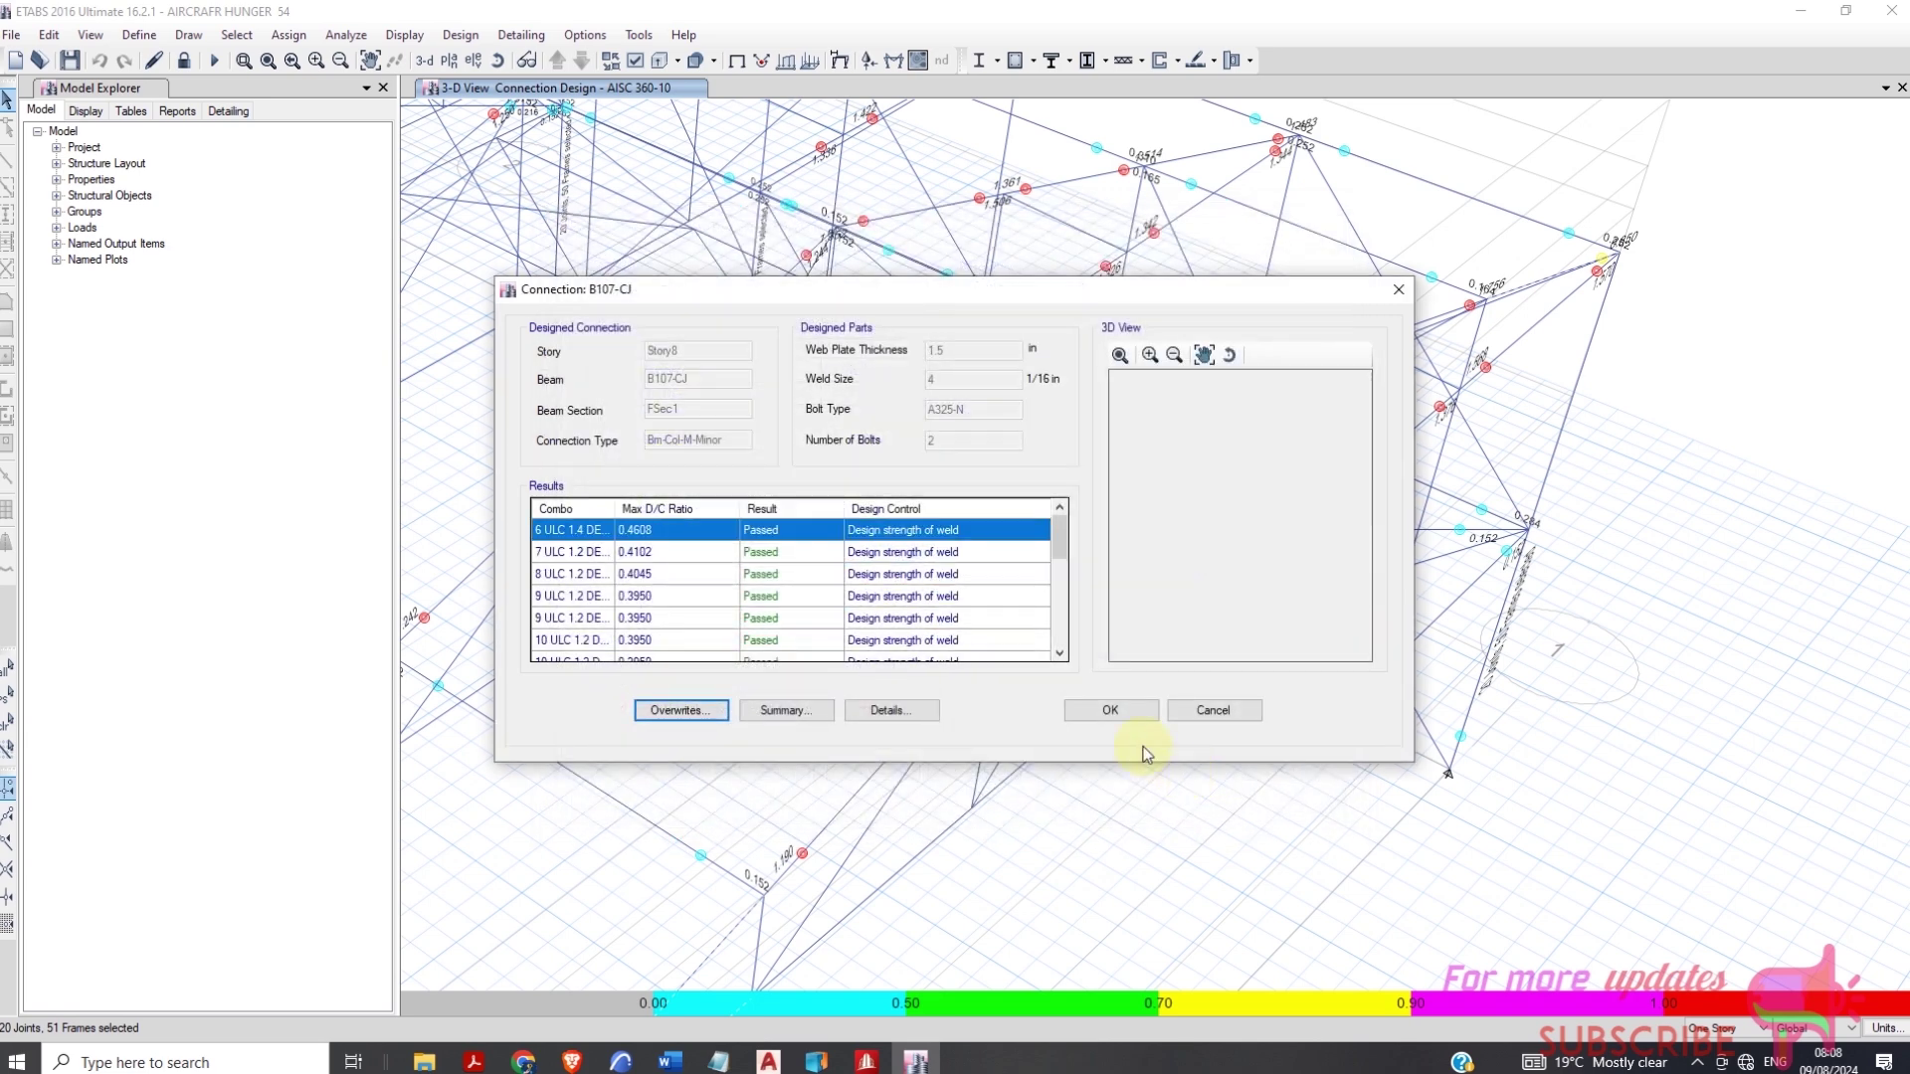
scroll(876, 605, "up", 3)
left_click(1119, 710)
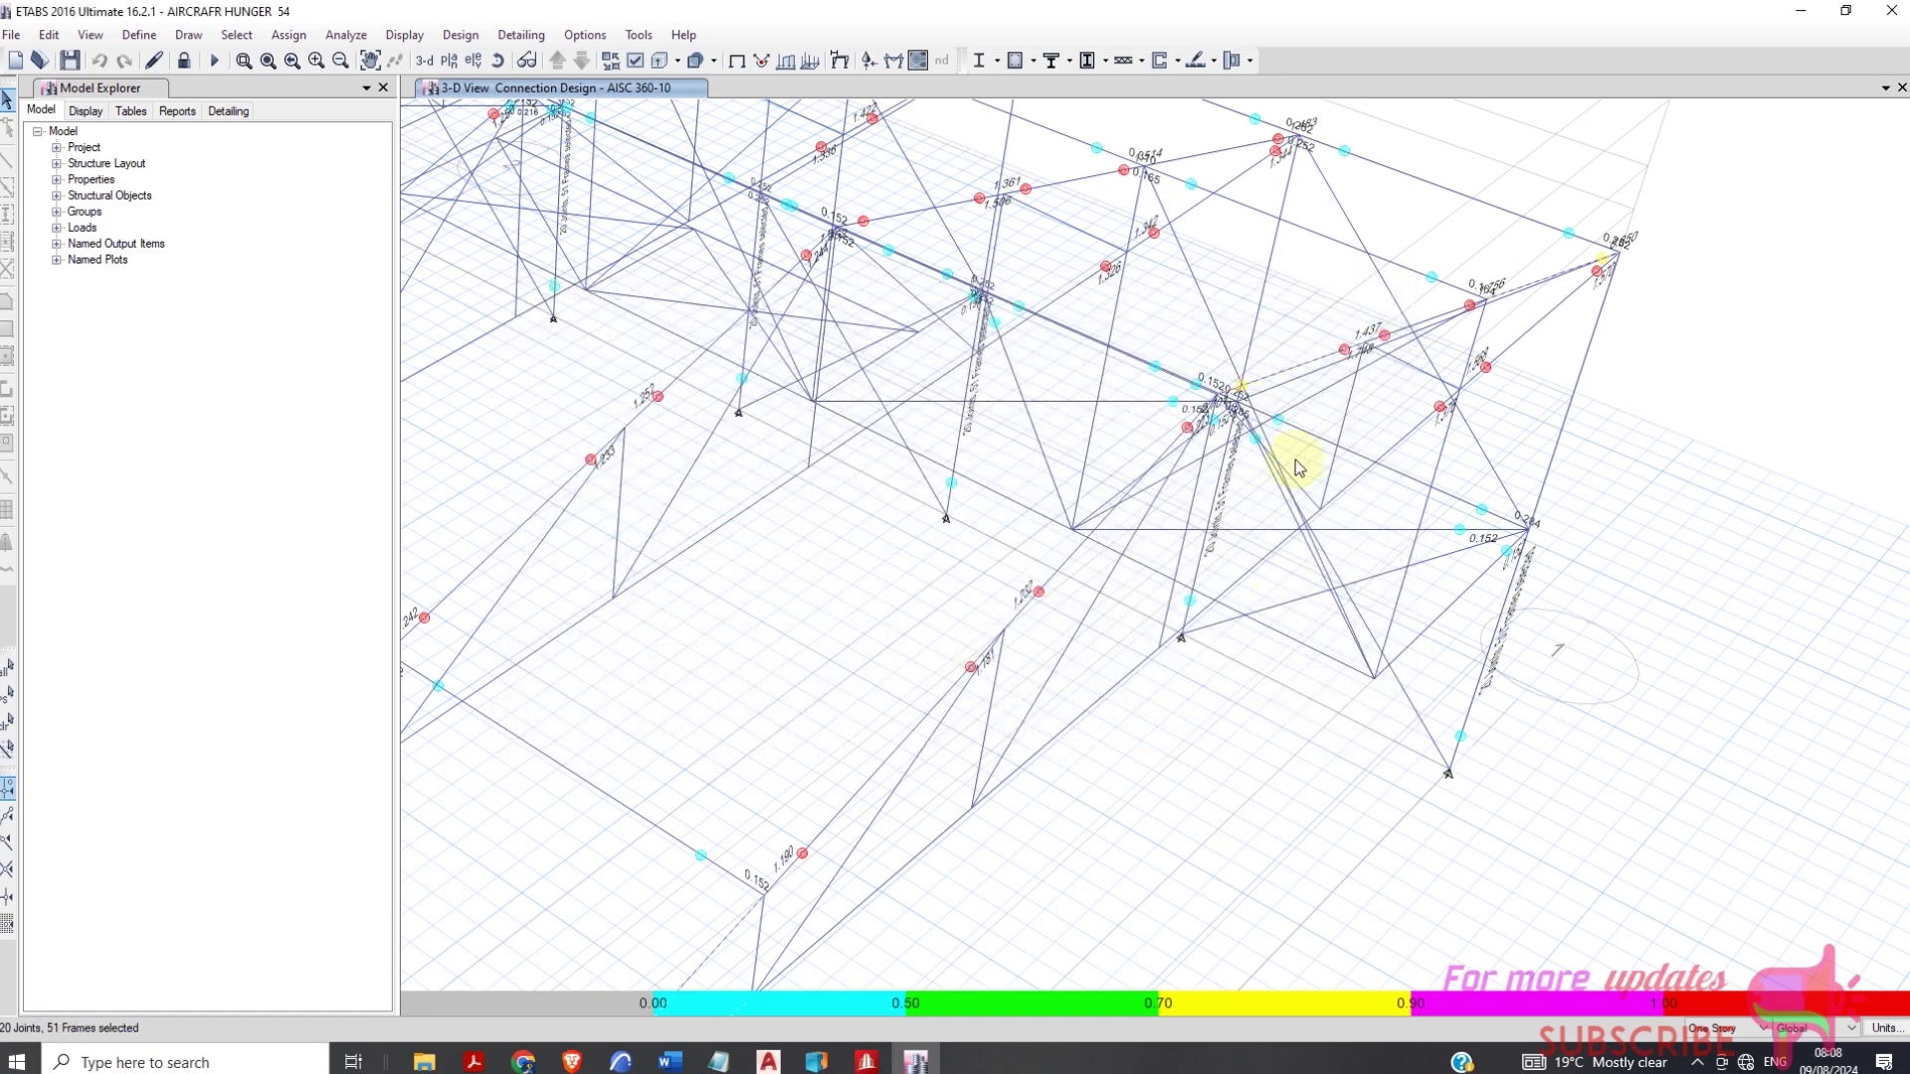
scroll(1258, 450, "down", 5)
scroll(1166, 416, "up", 4)
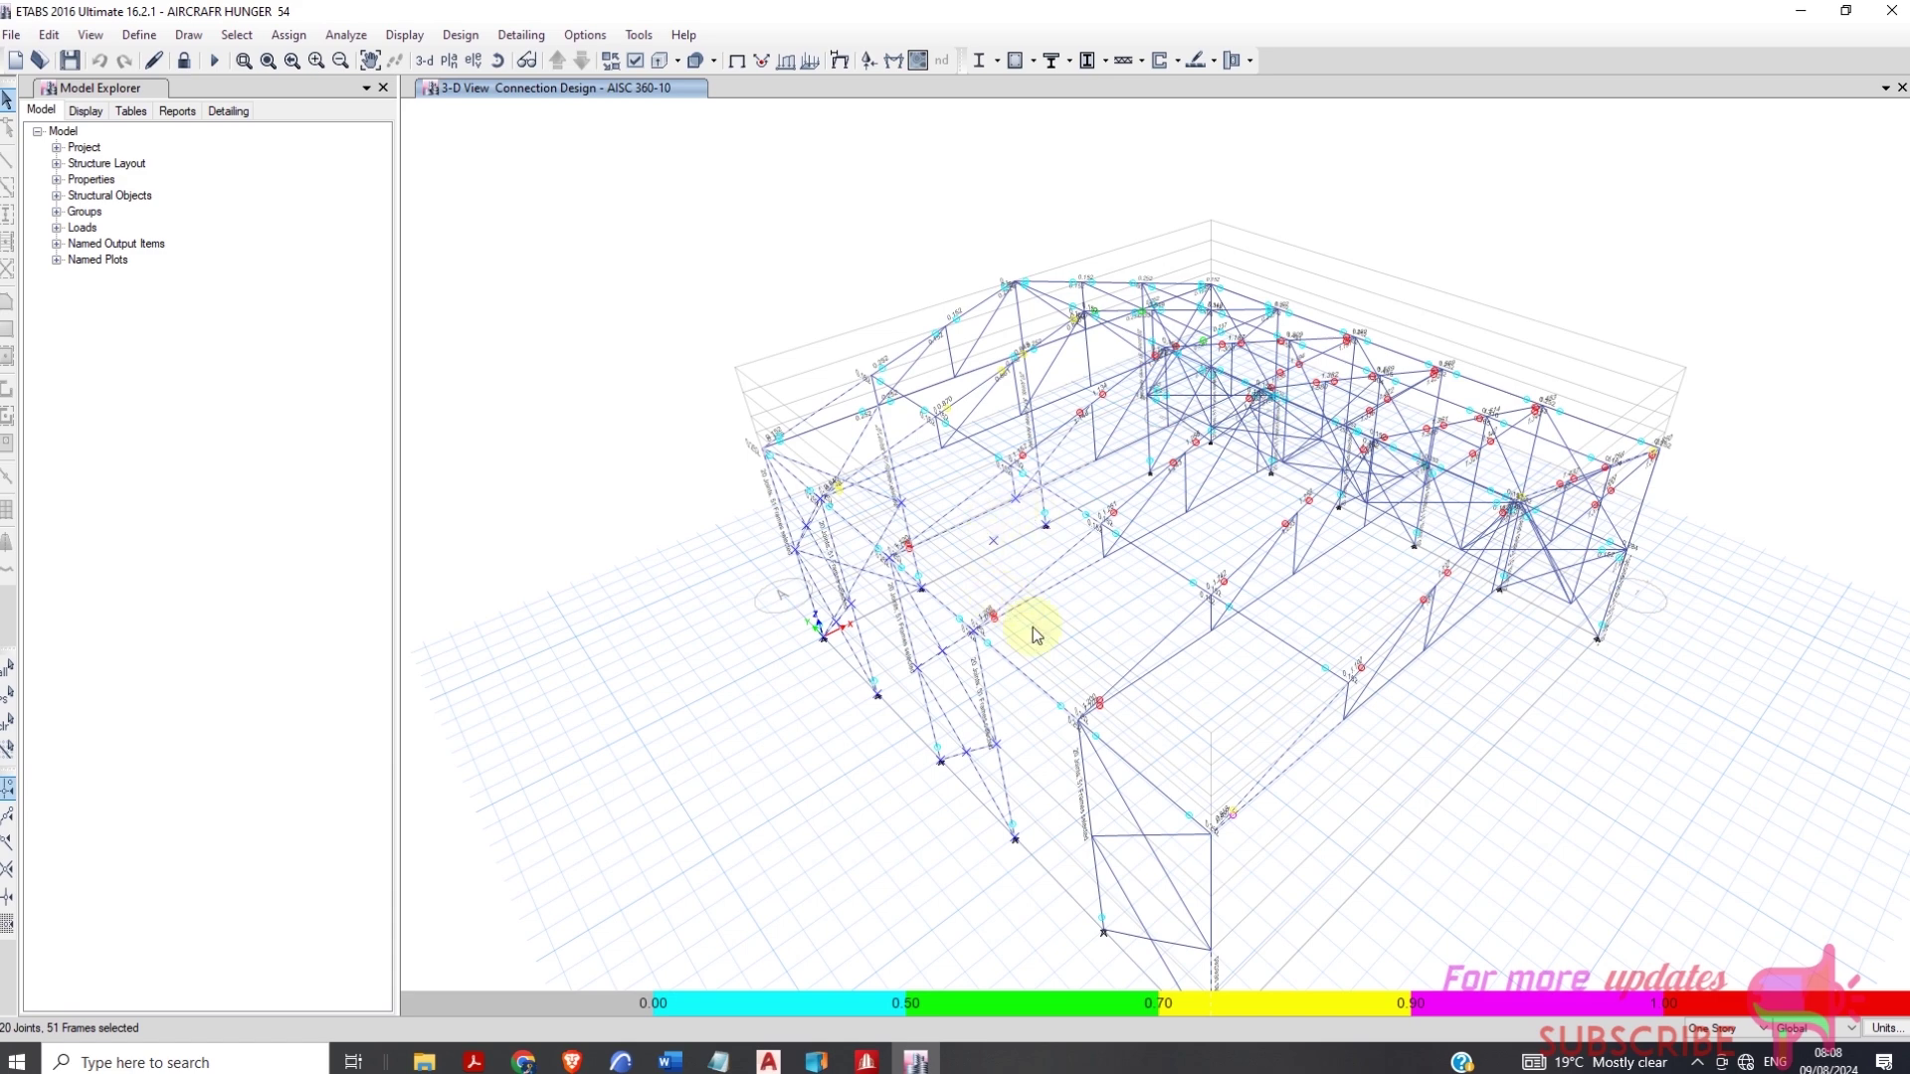
scroll(1684, 473, "up", 5)
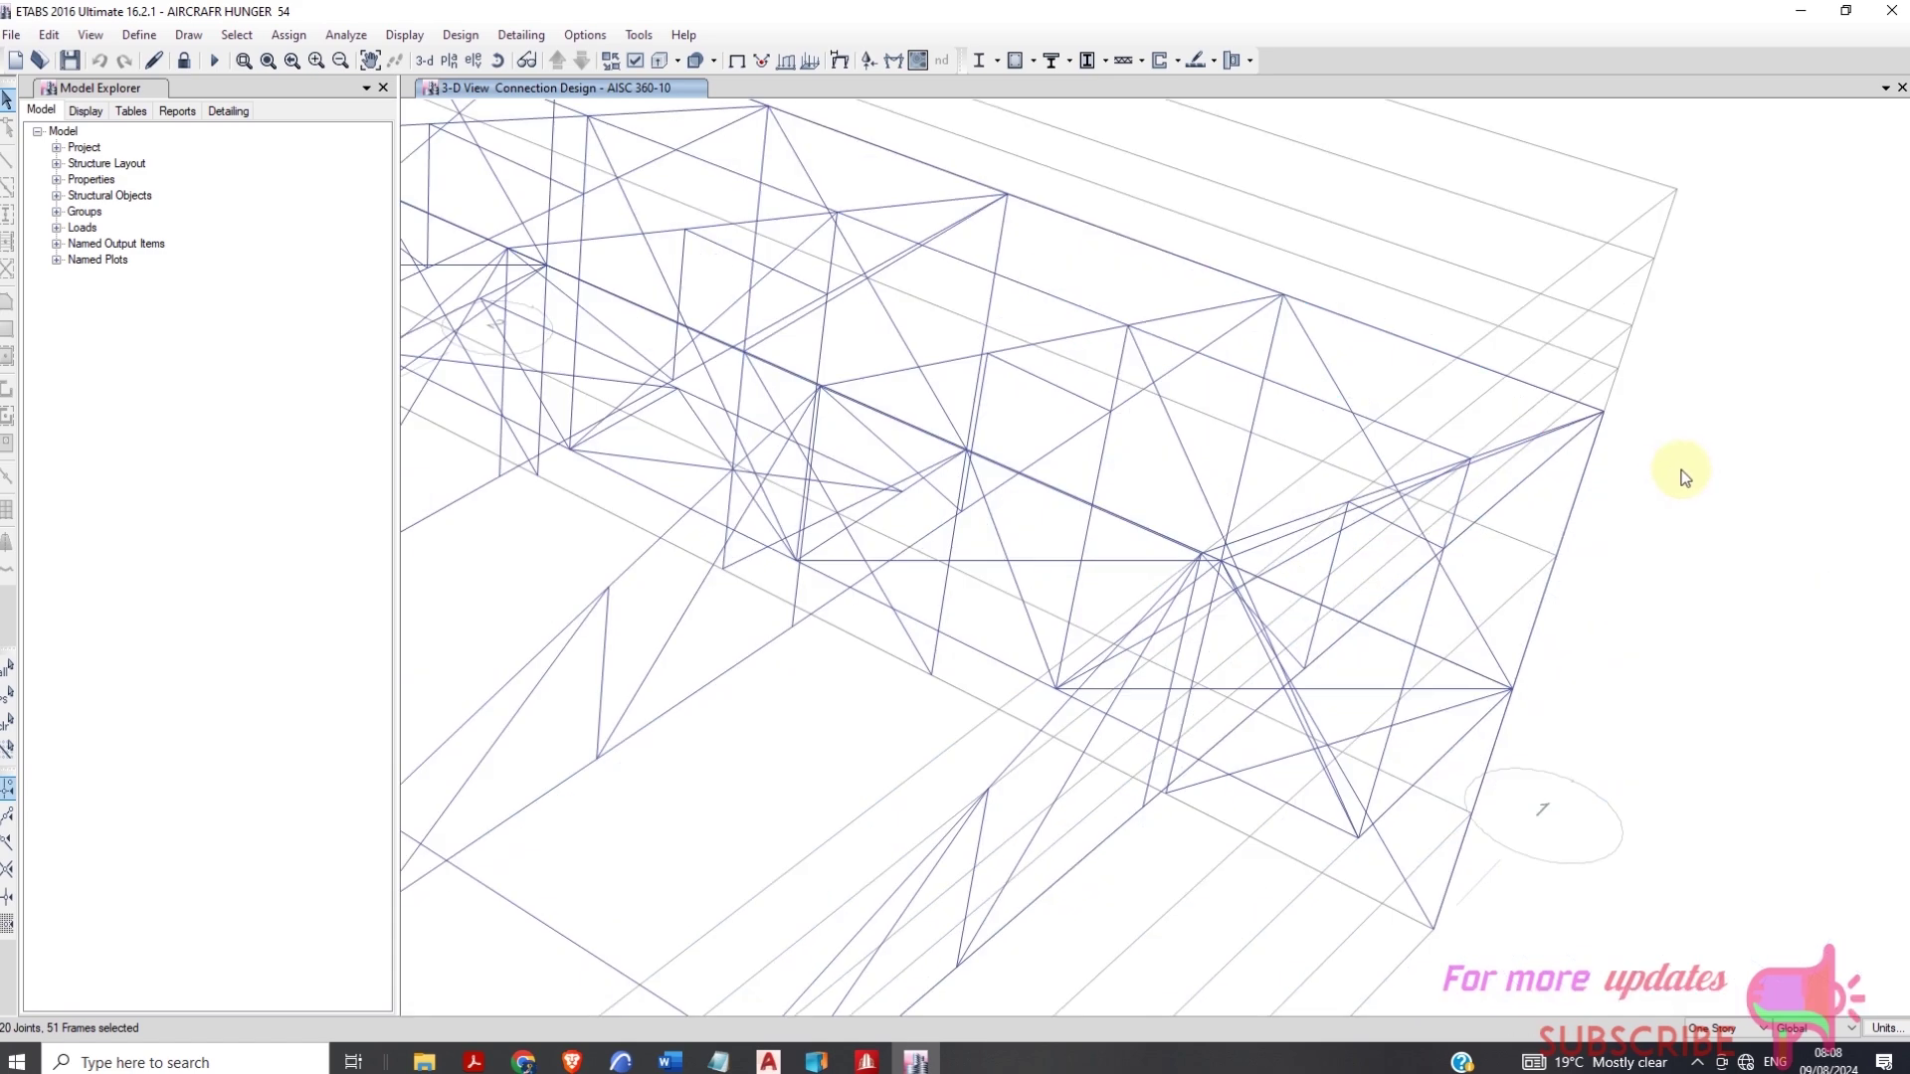
scroll(1612, 427, "down", 2)
Overwrite B9-CJ with 1 1/4 bolts and a 1.5 in plate of the alternative steel
right_click(1583, 434)
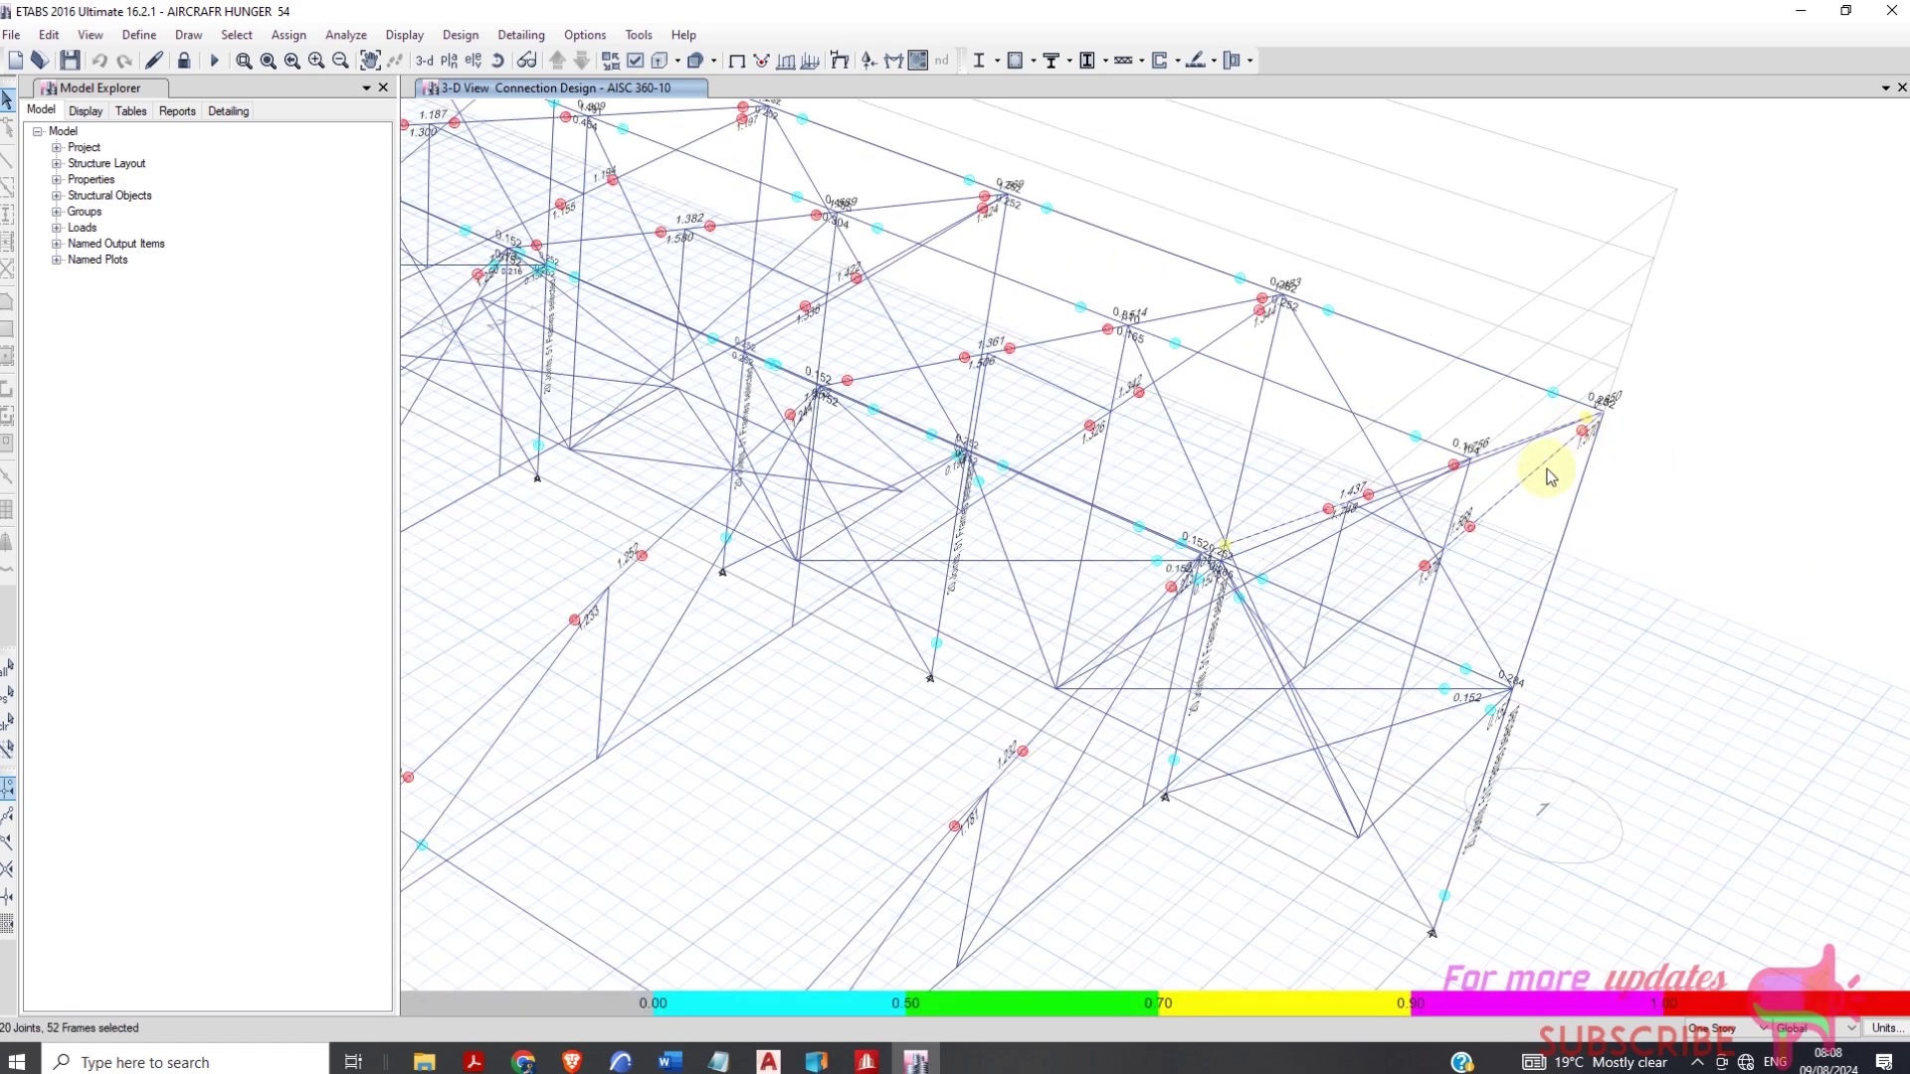
scroll(880, 585, "down", 4)
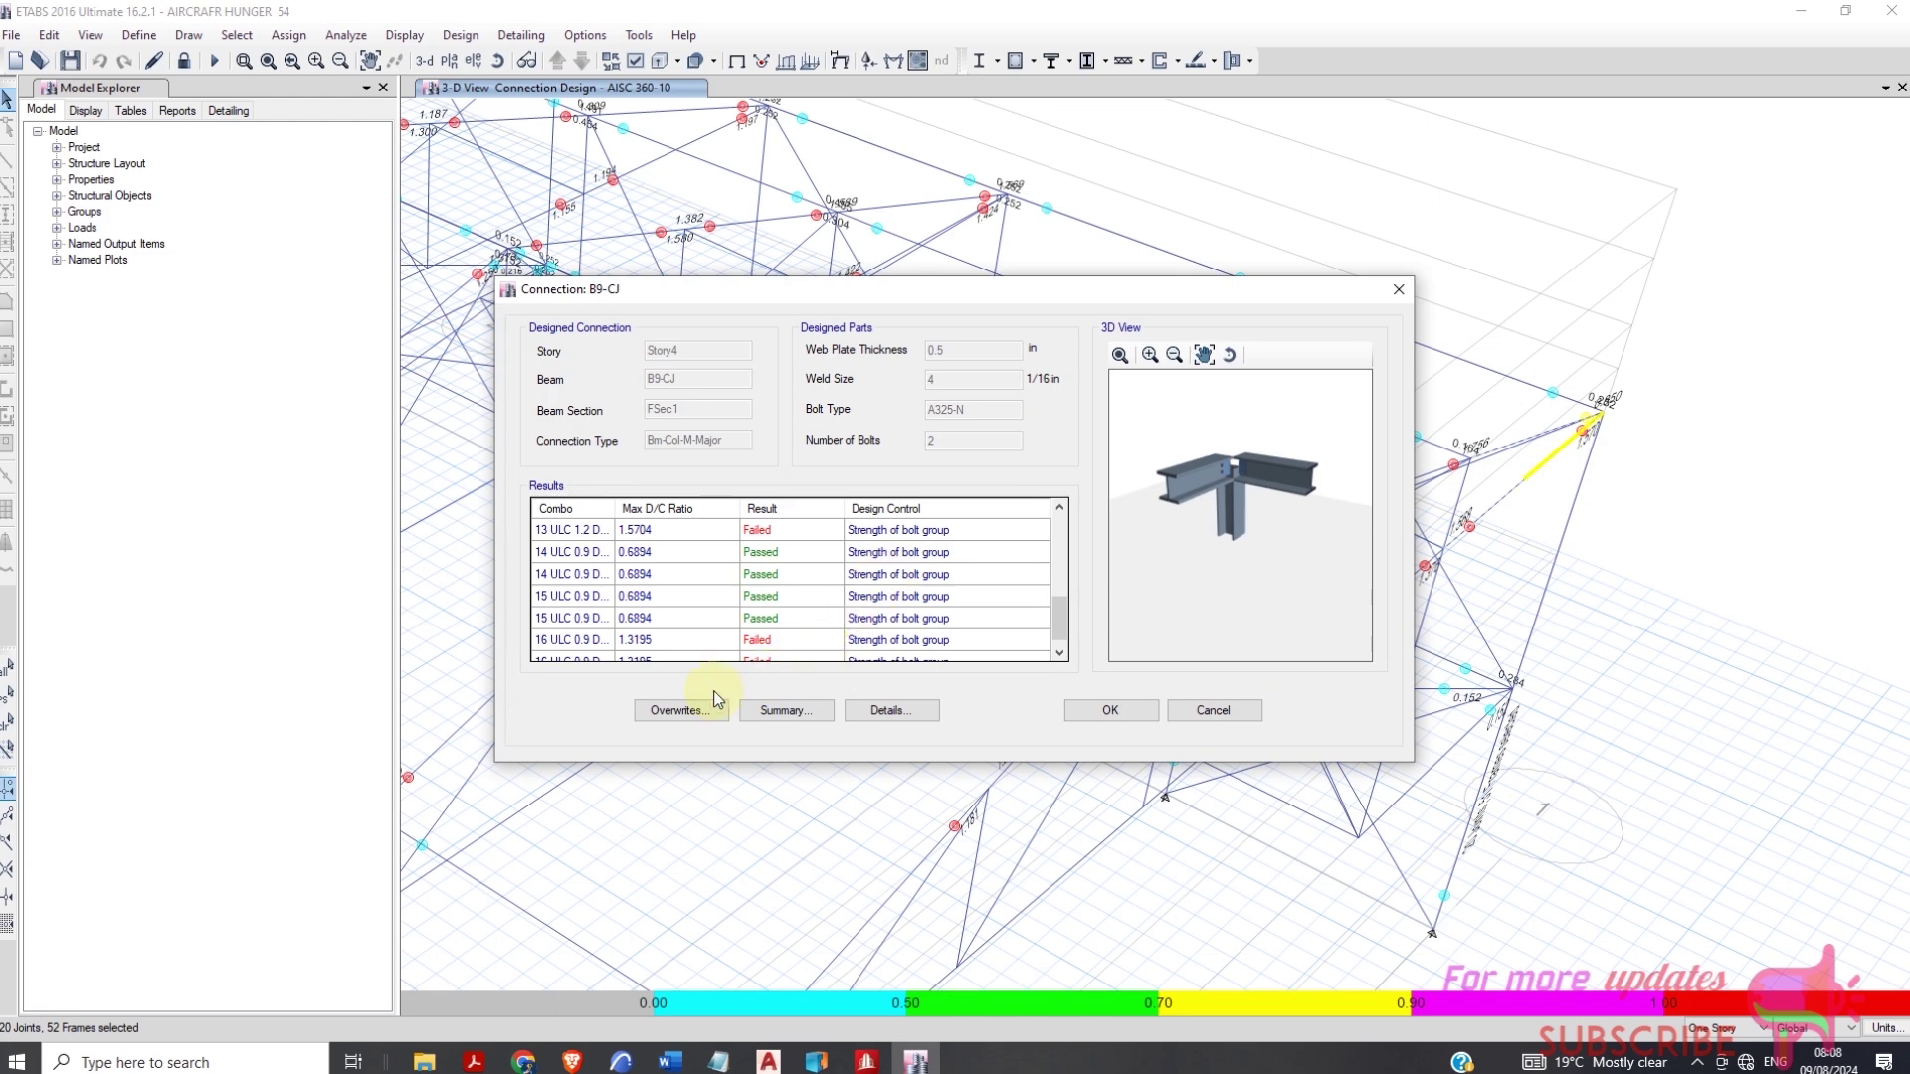
left_click(685, 710)
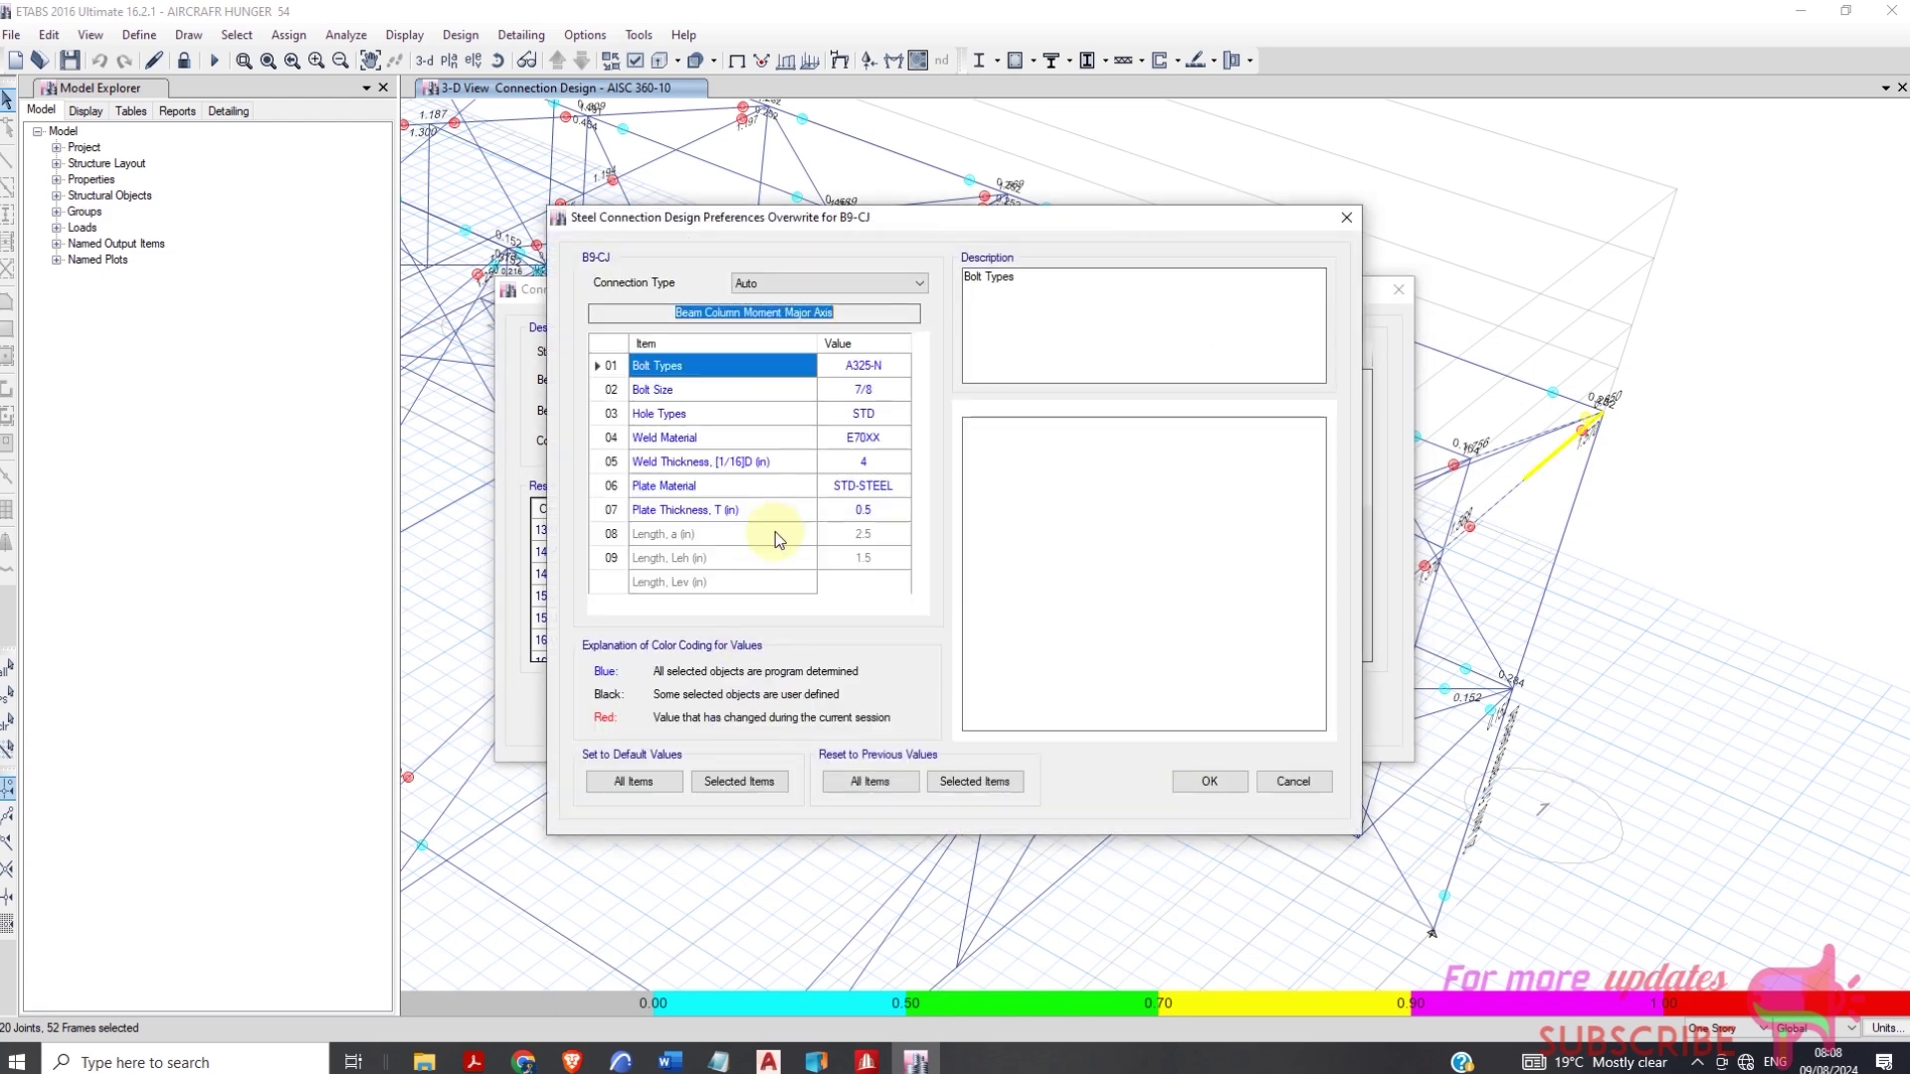
left_click(886, 389)
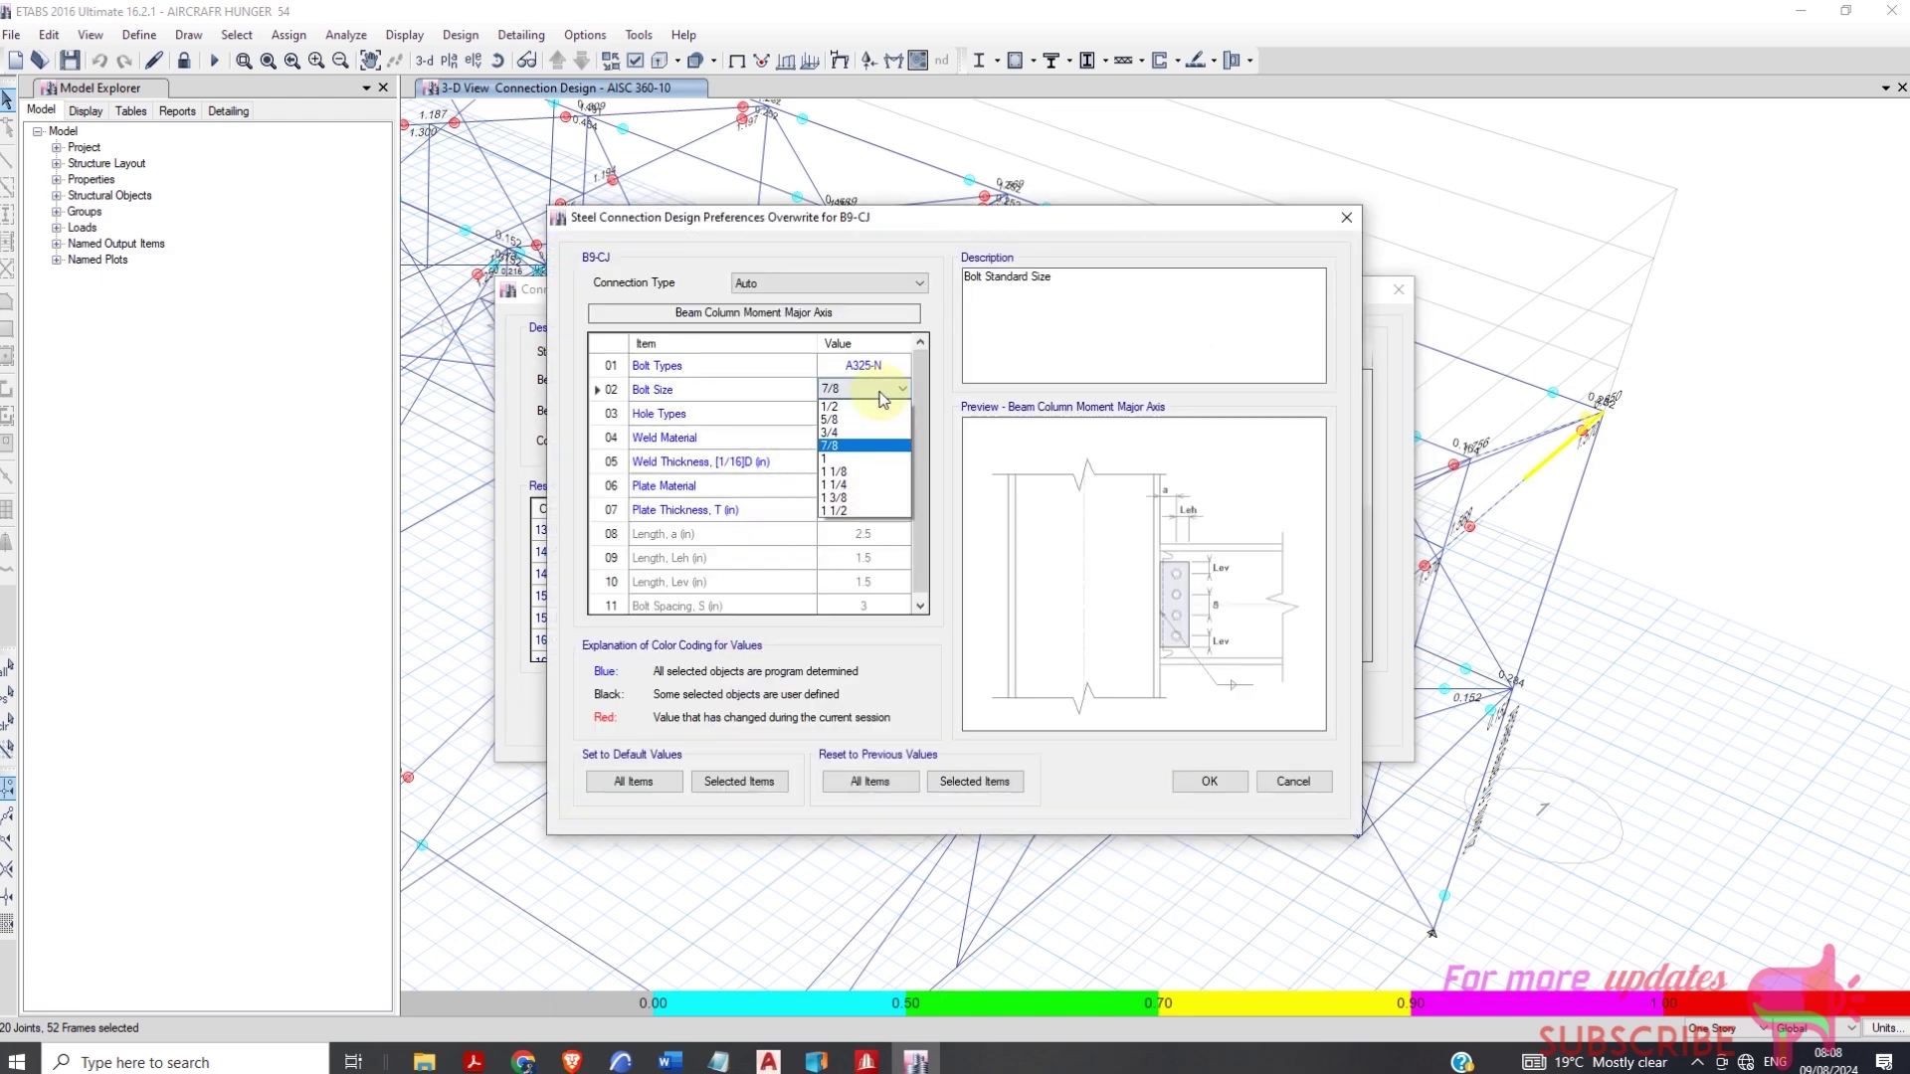
left_click(859, 484)
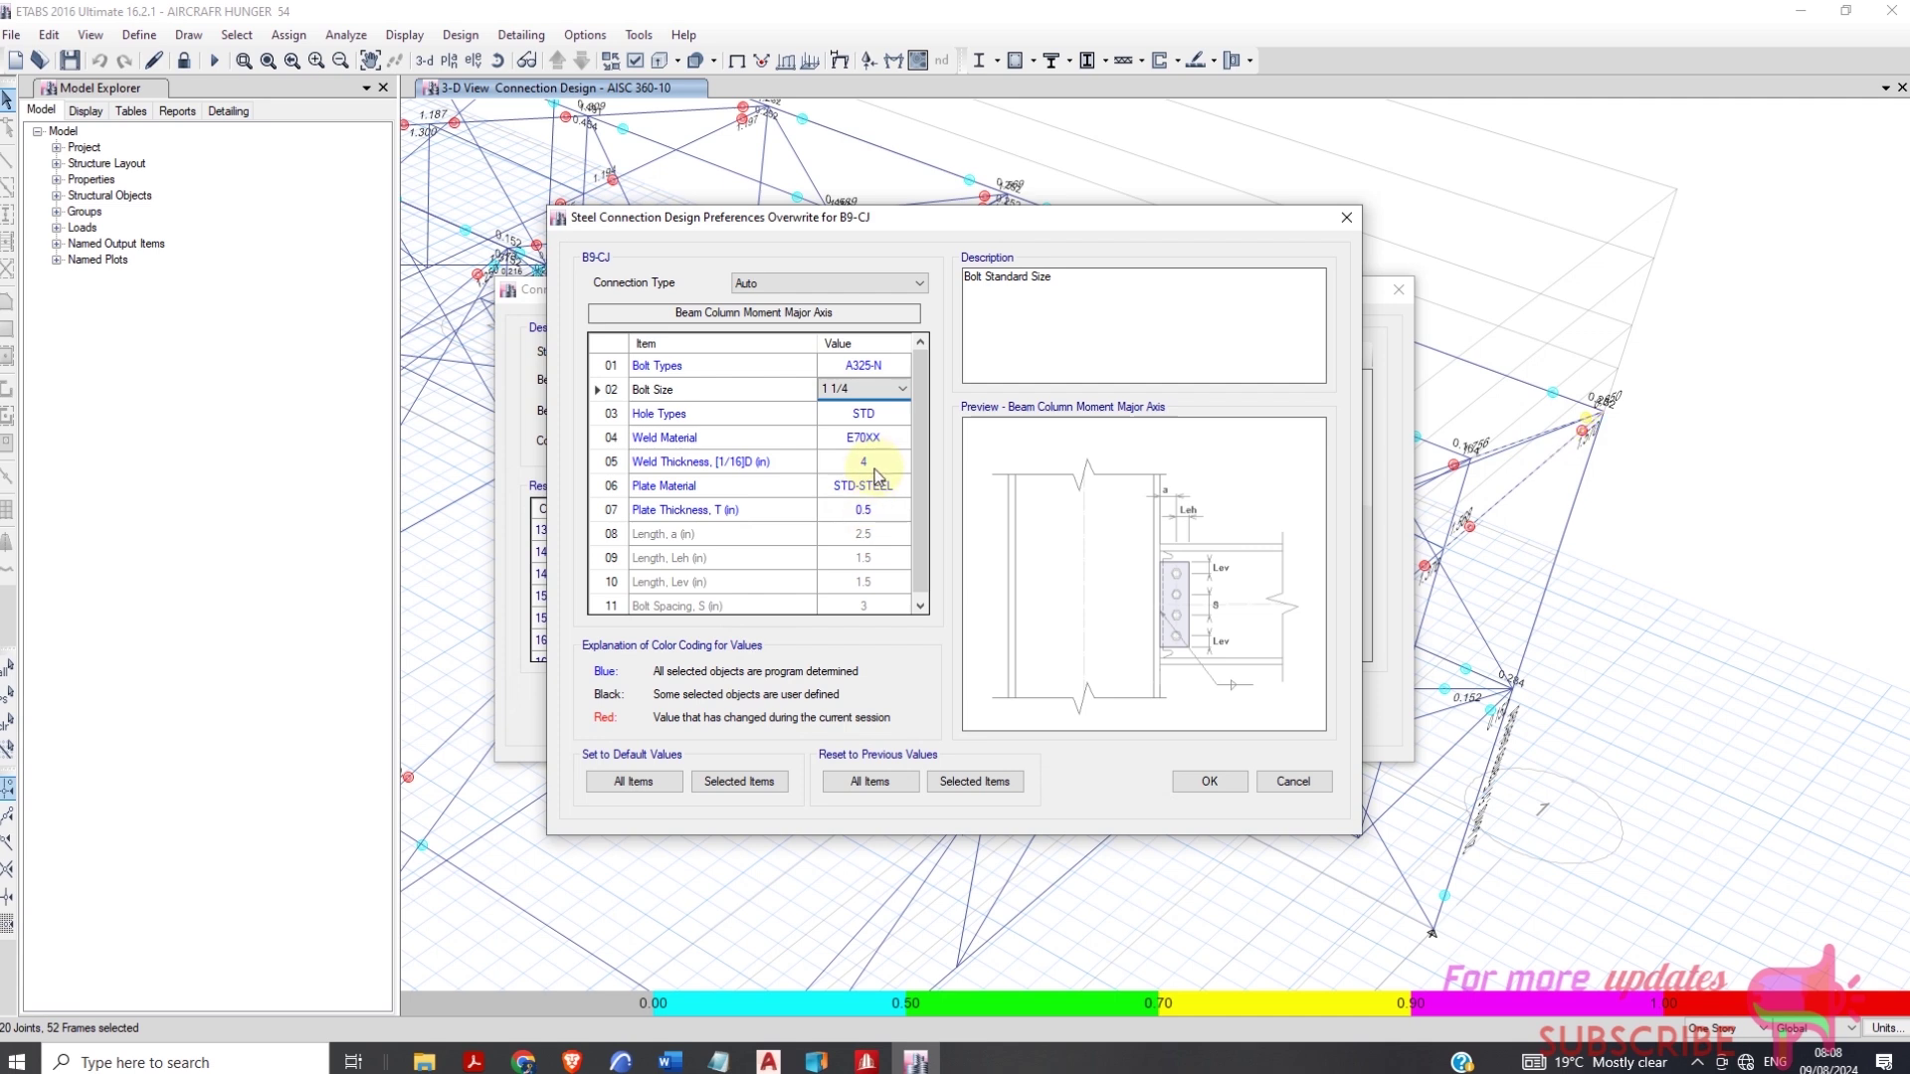
left_click(880, 487)
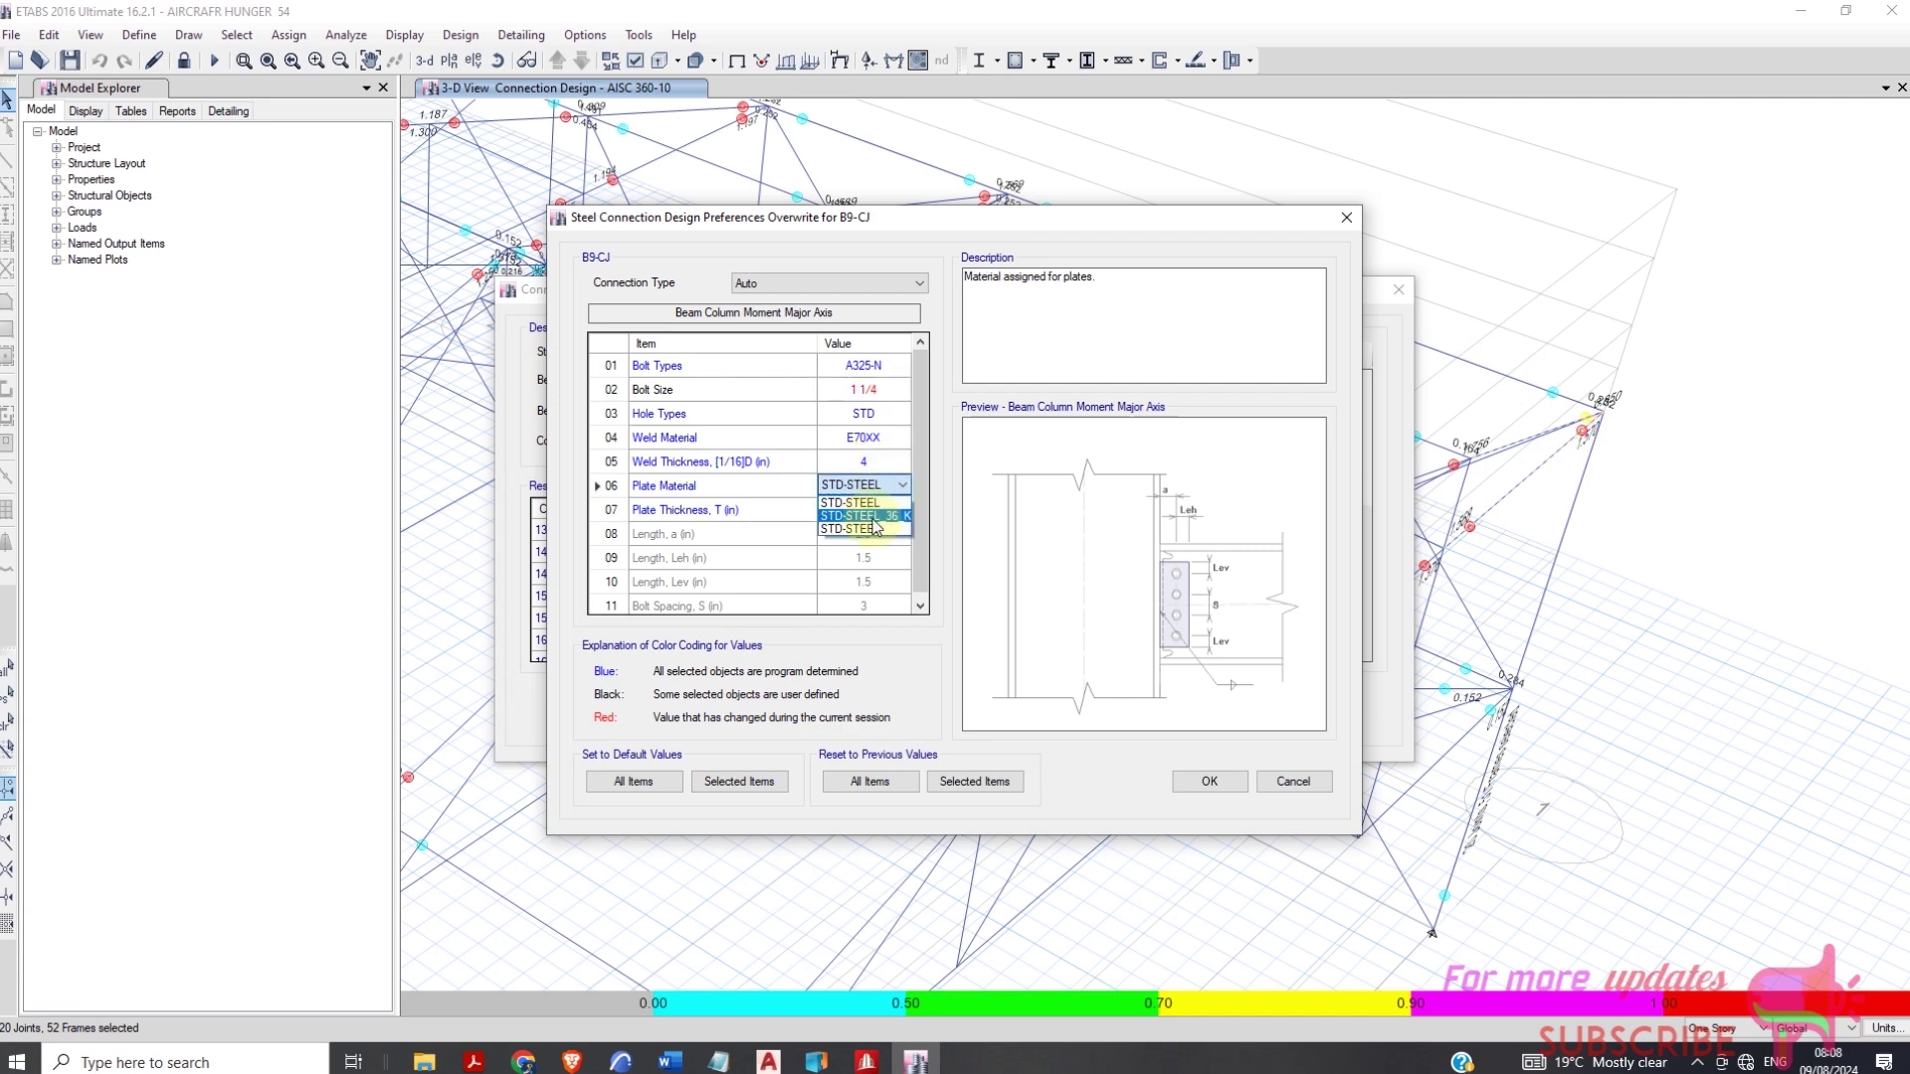
left_click(848, 509)
left_click(864, 508)
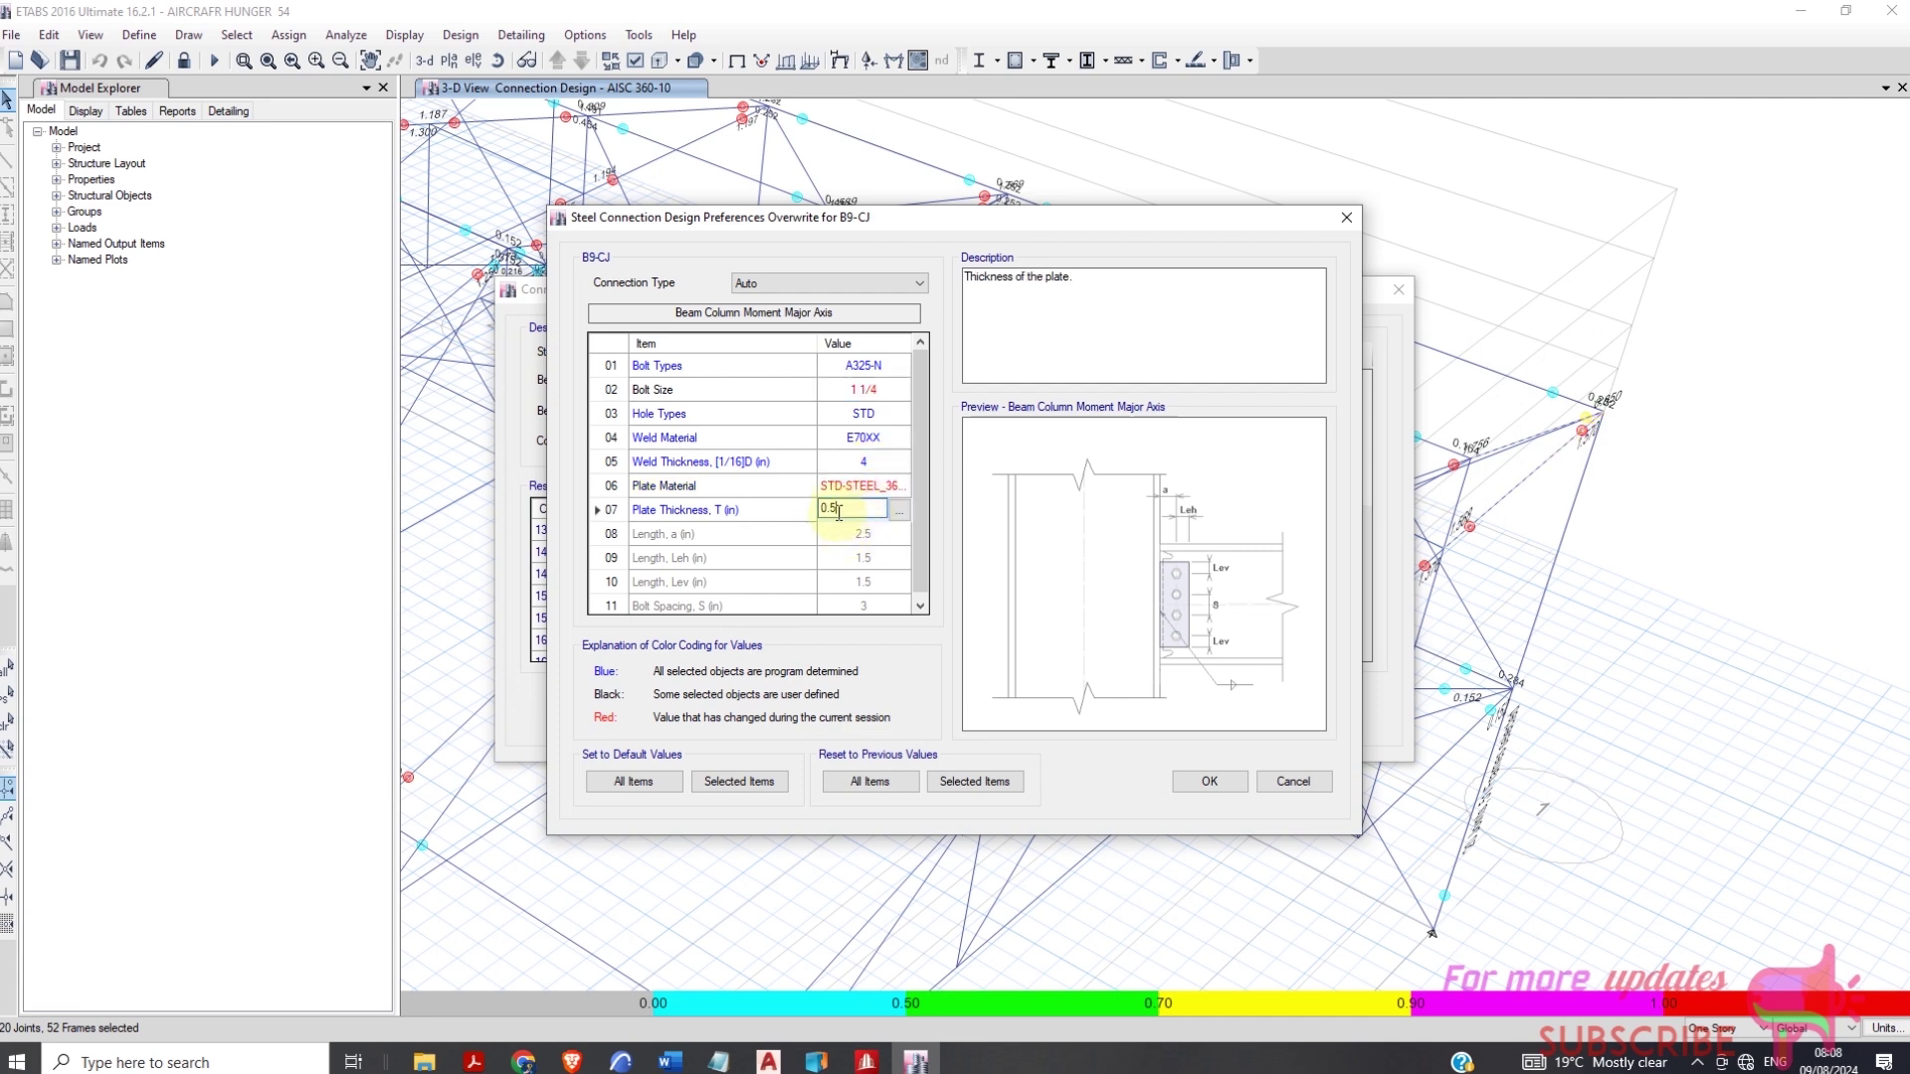
key("BackSpace")
type("1")
left_click(1209, 782)
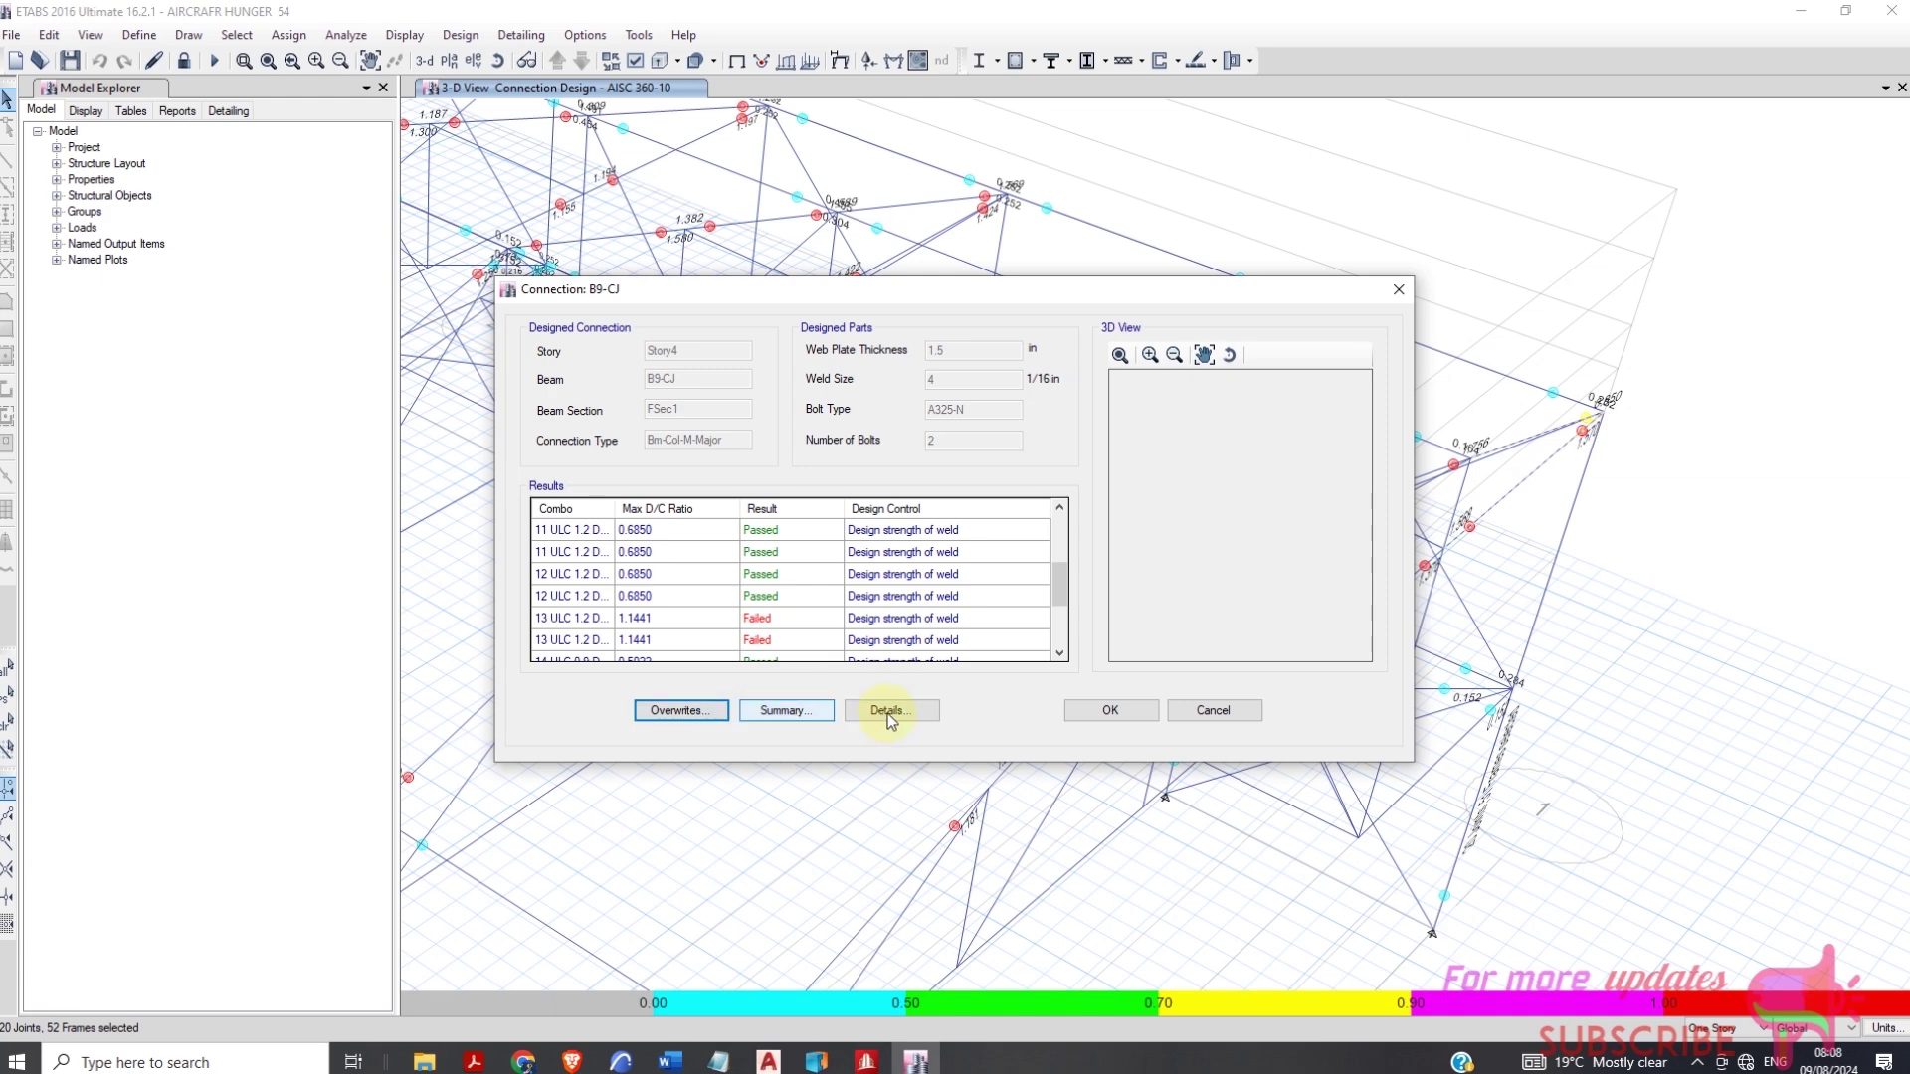
Set B9-CJ's weld thickness to 6 and accept the now passing connection
left_click(695, 712)
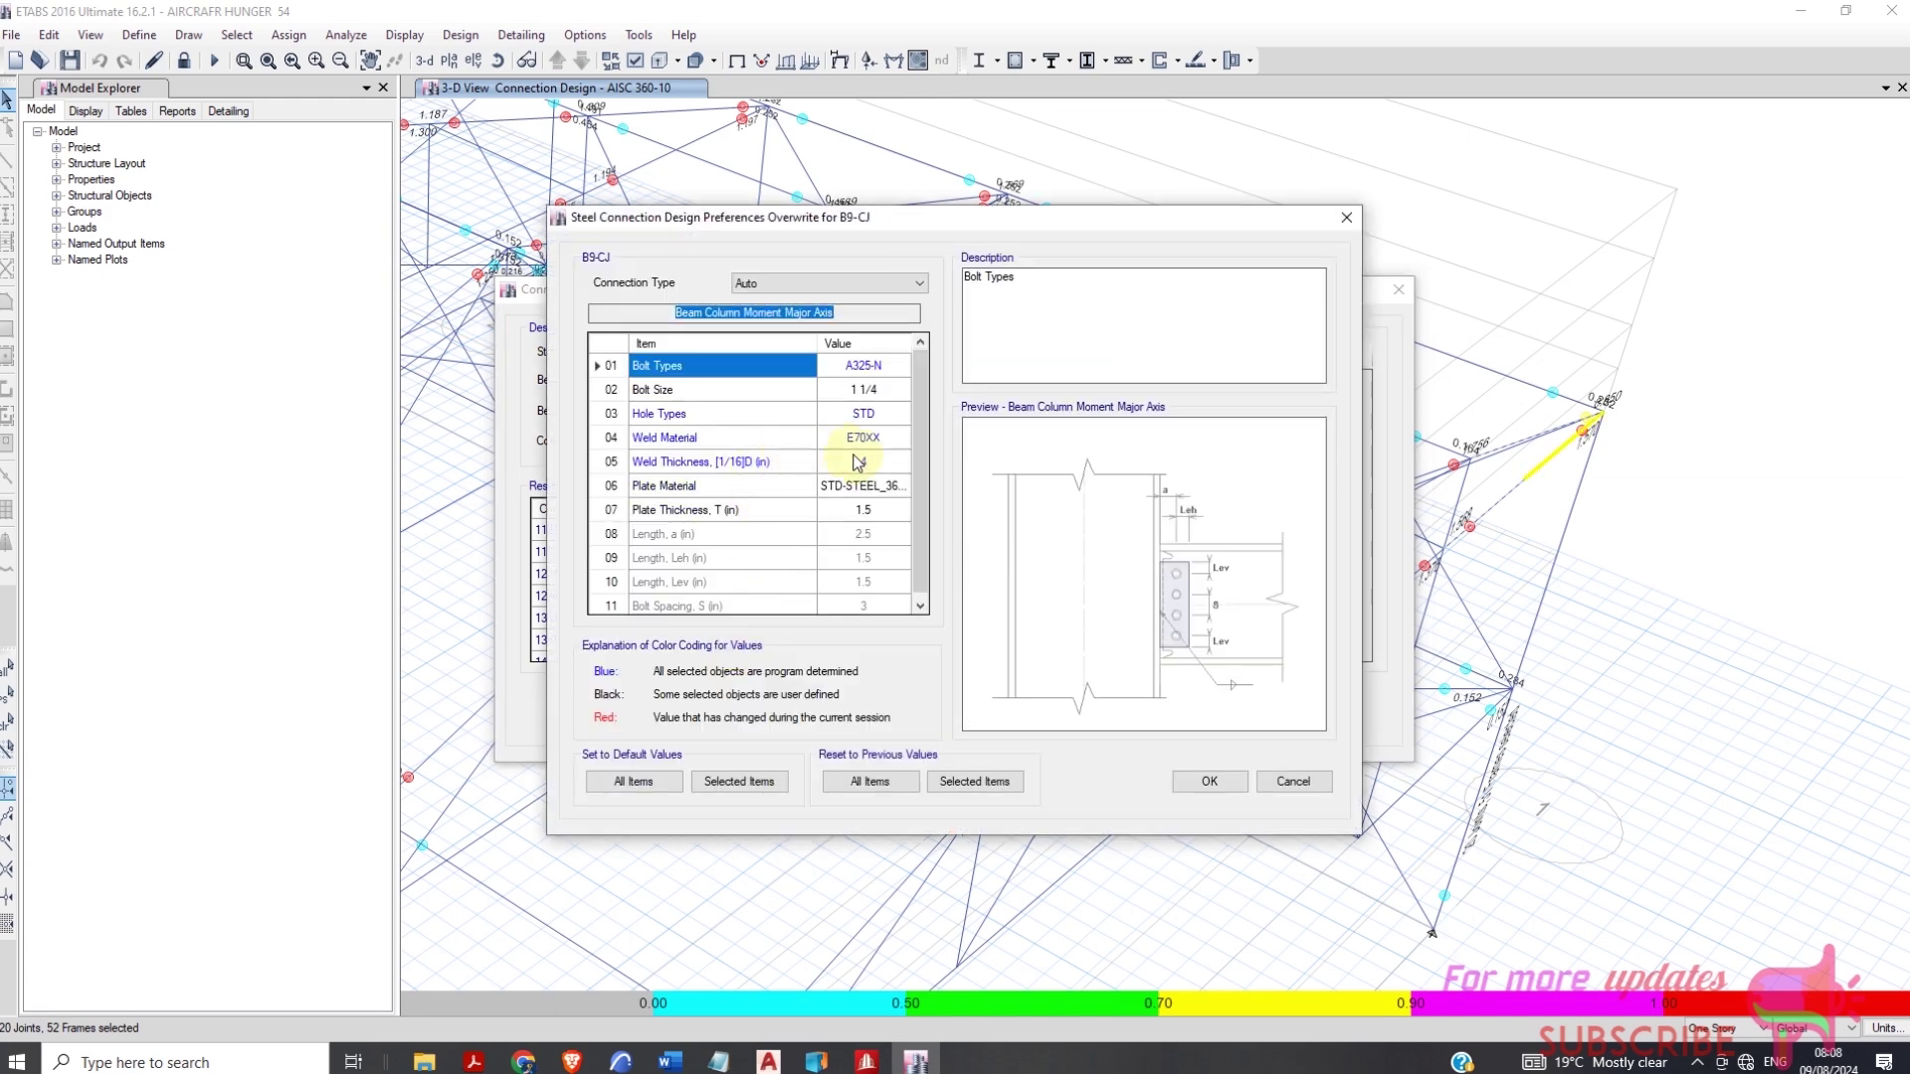
left_click(857, 462)
left_click(826, 464)
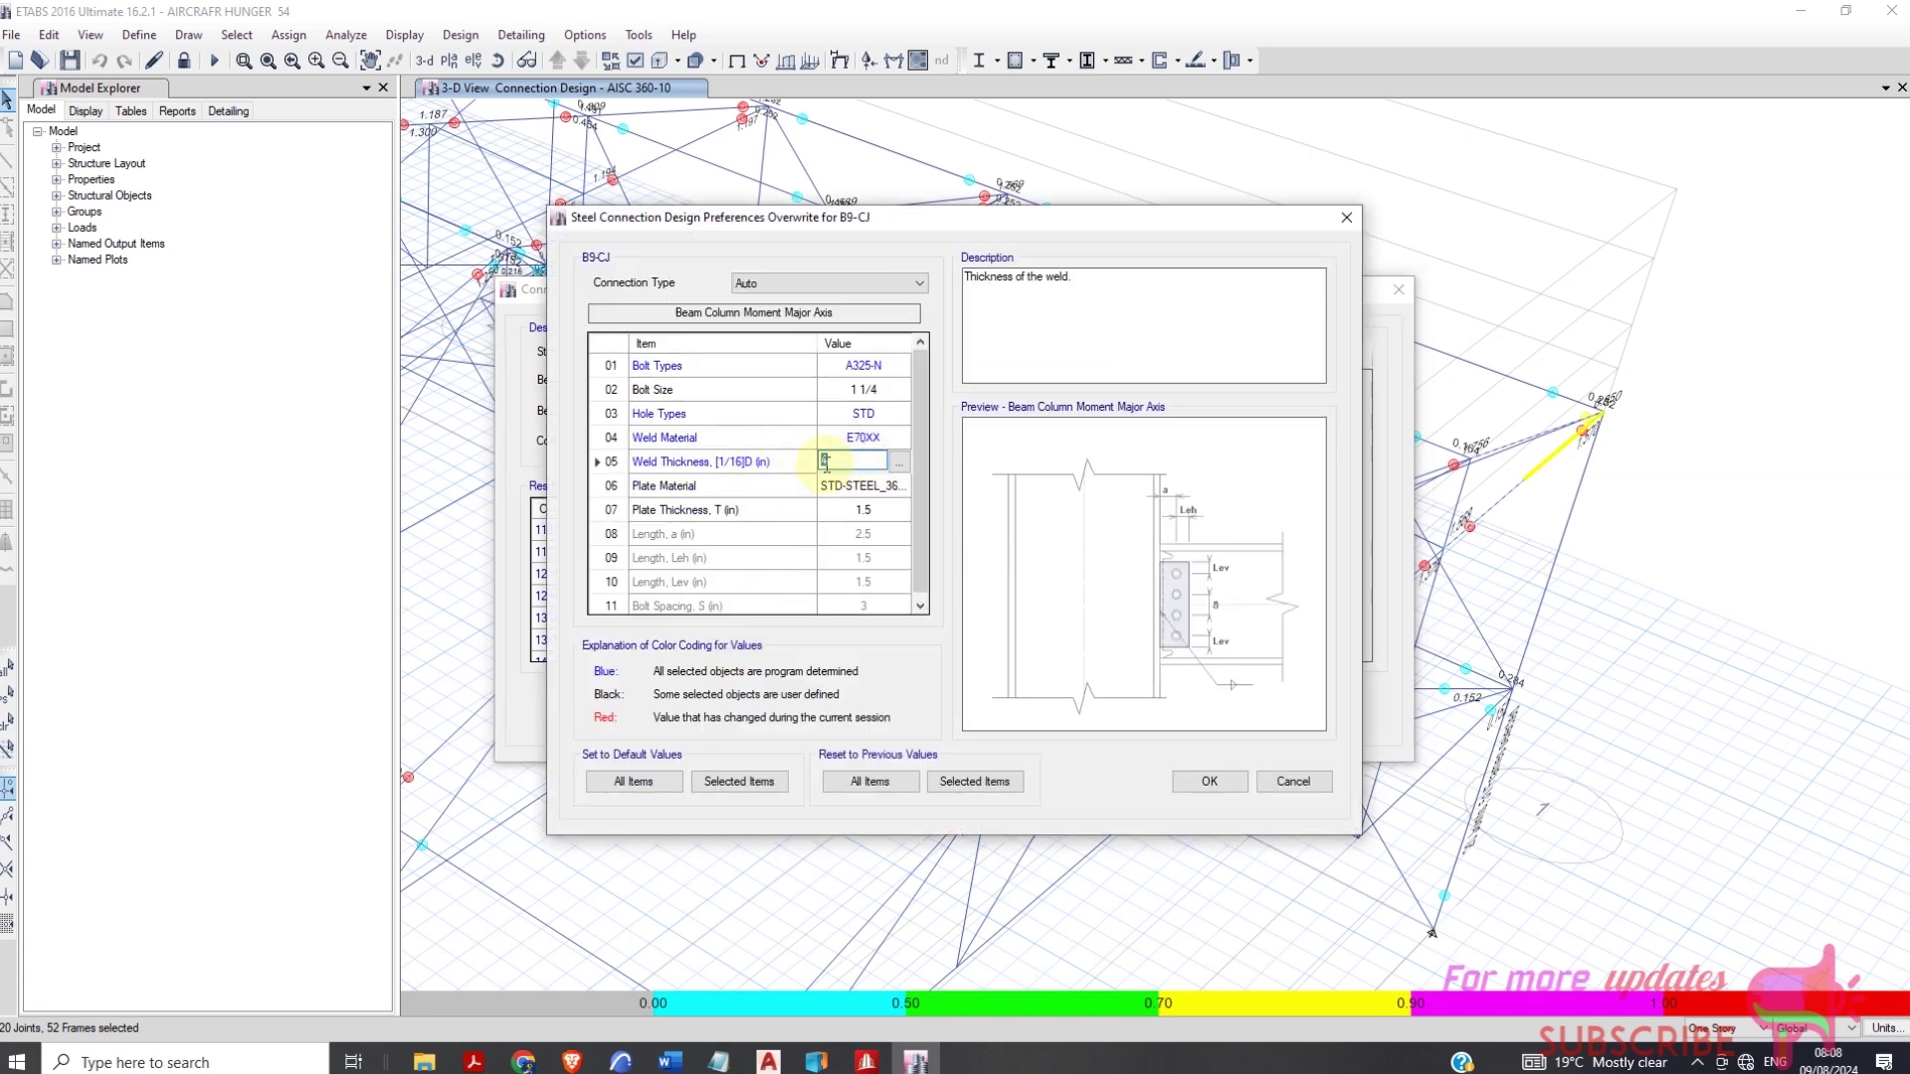
left_click(1209, 781)
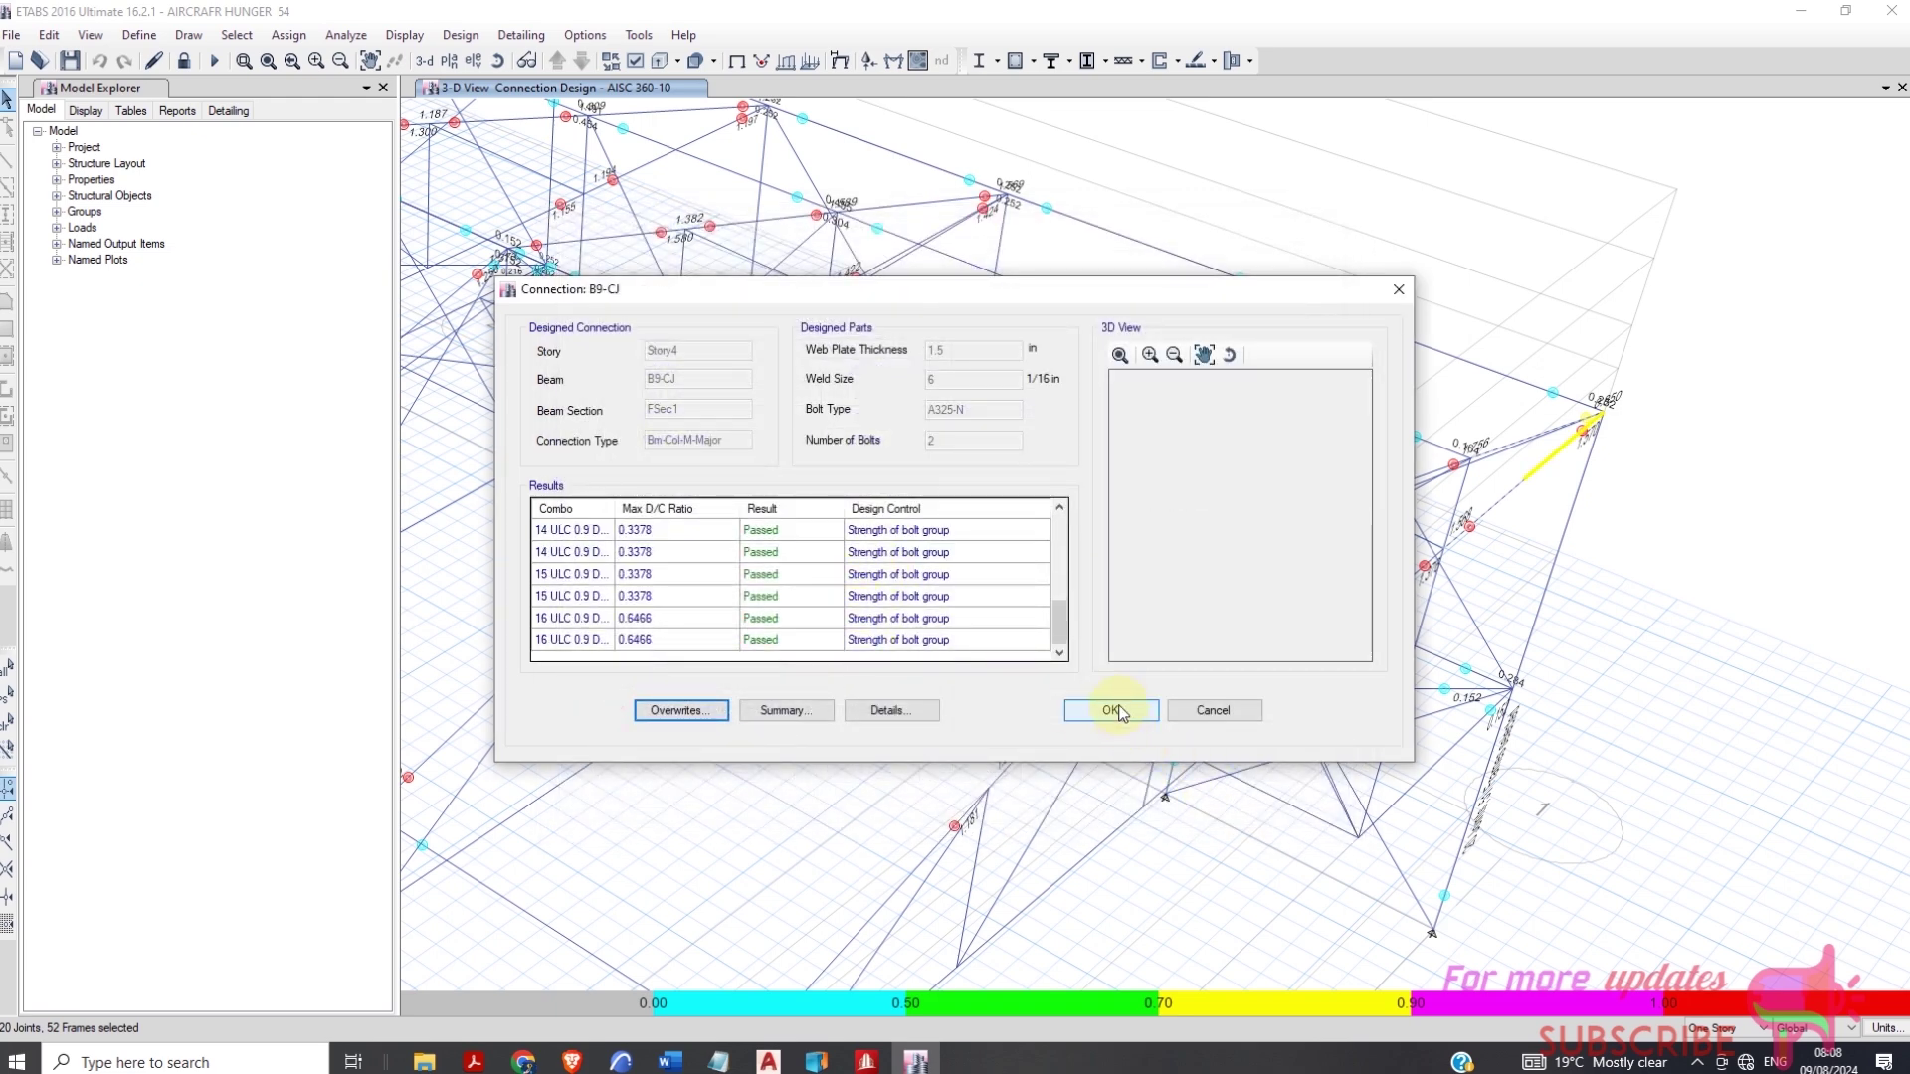
left_click(1114, 709)
scroll(1566, 498, "down", 5)
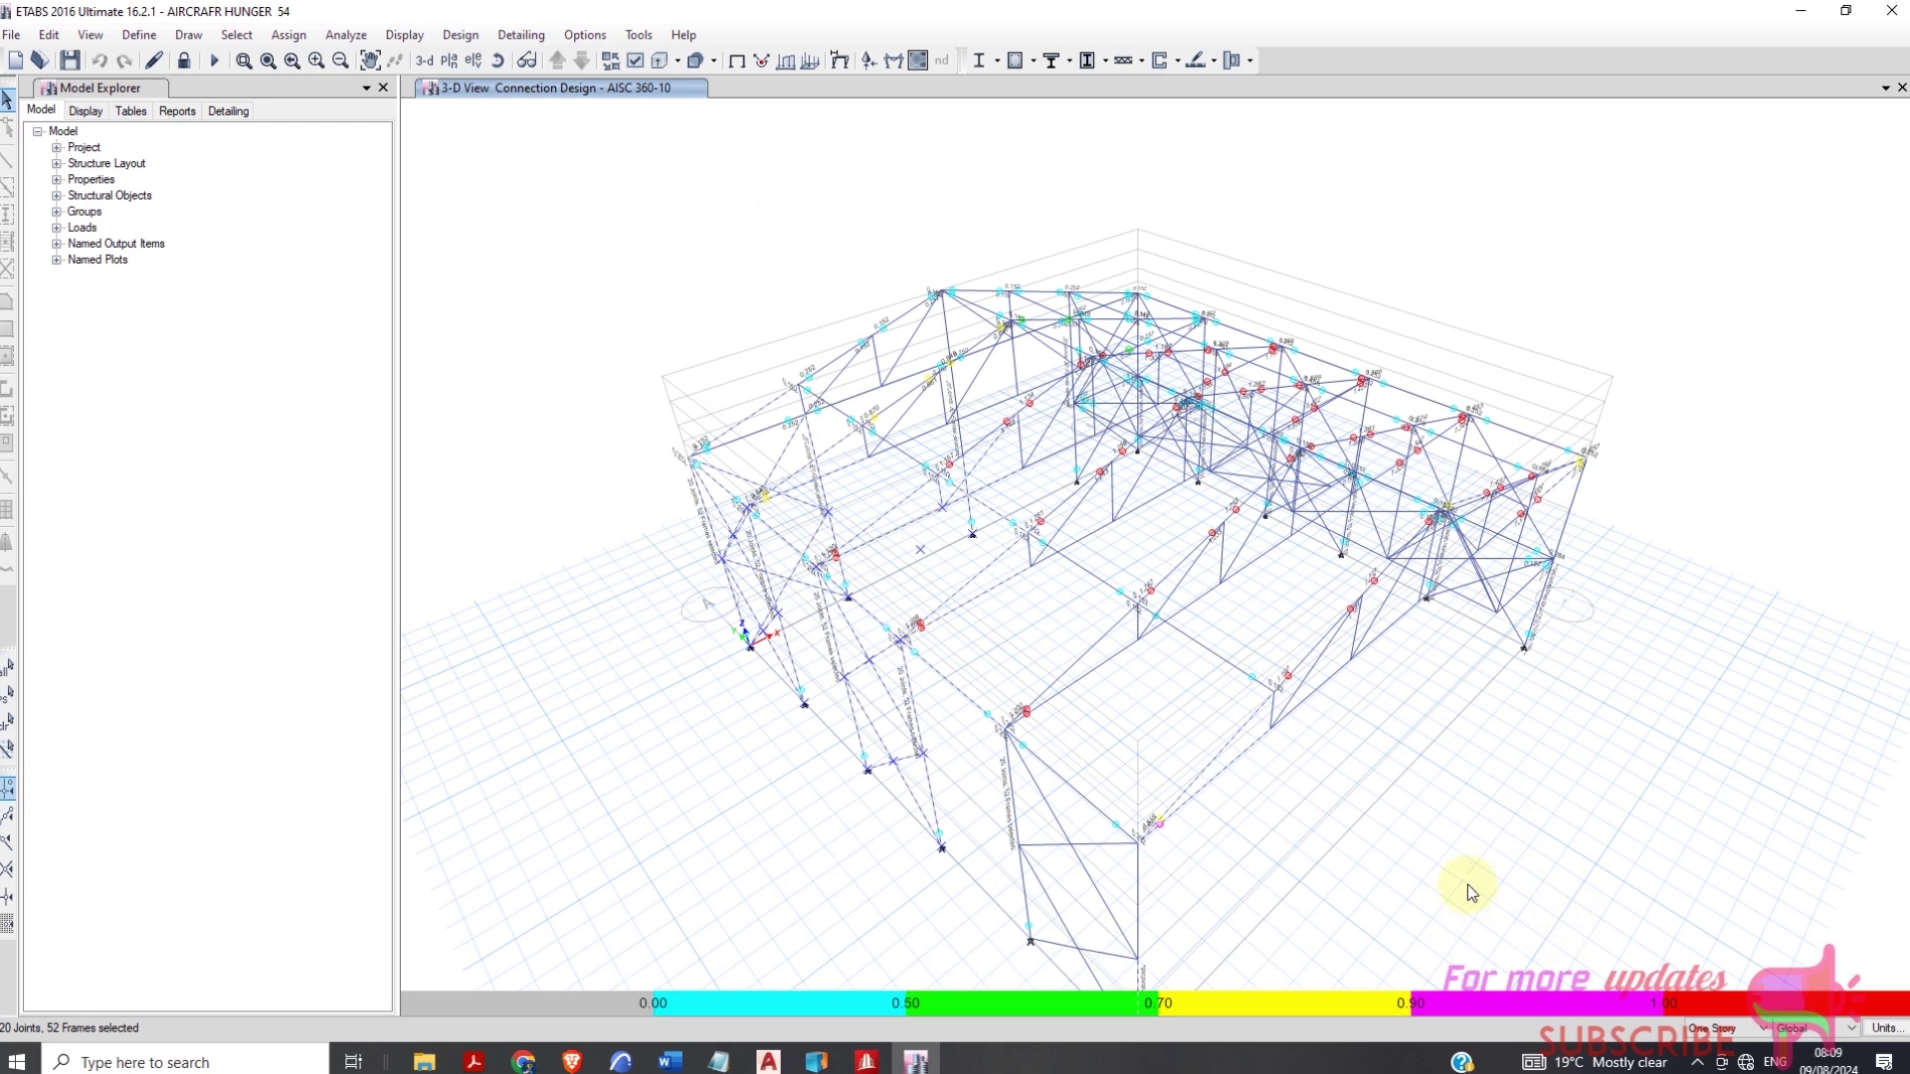
Run Start Detailing, overwrite the existing drawings, and close the Story8 Floor Framing Plan tab
left_click(519, 36)
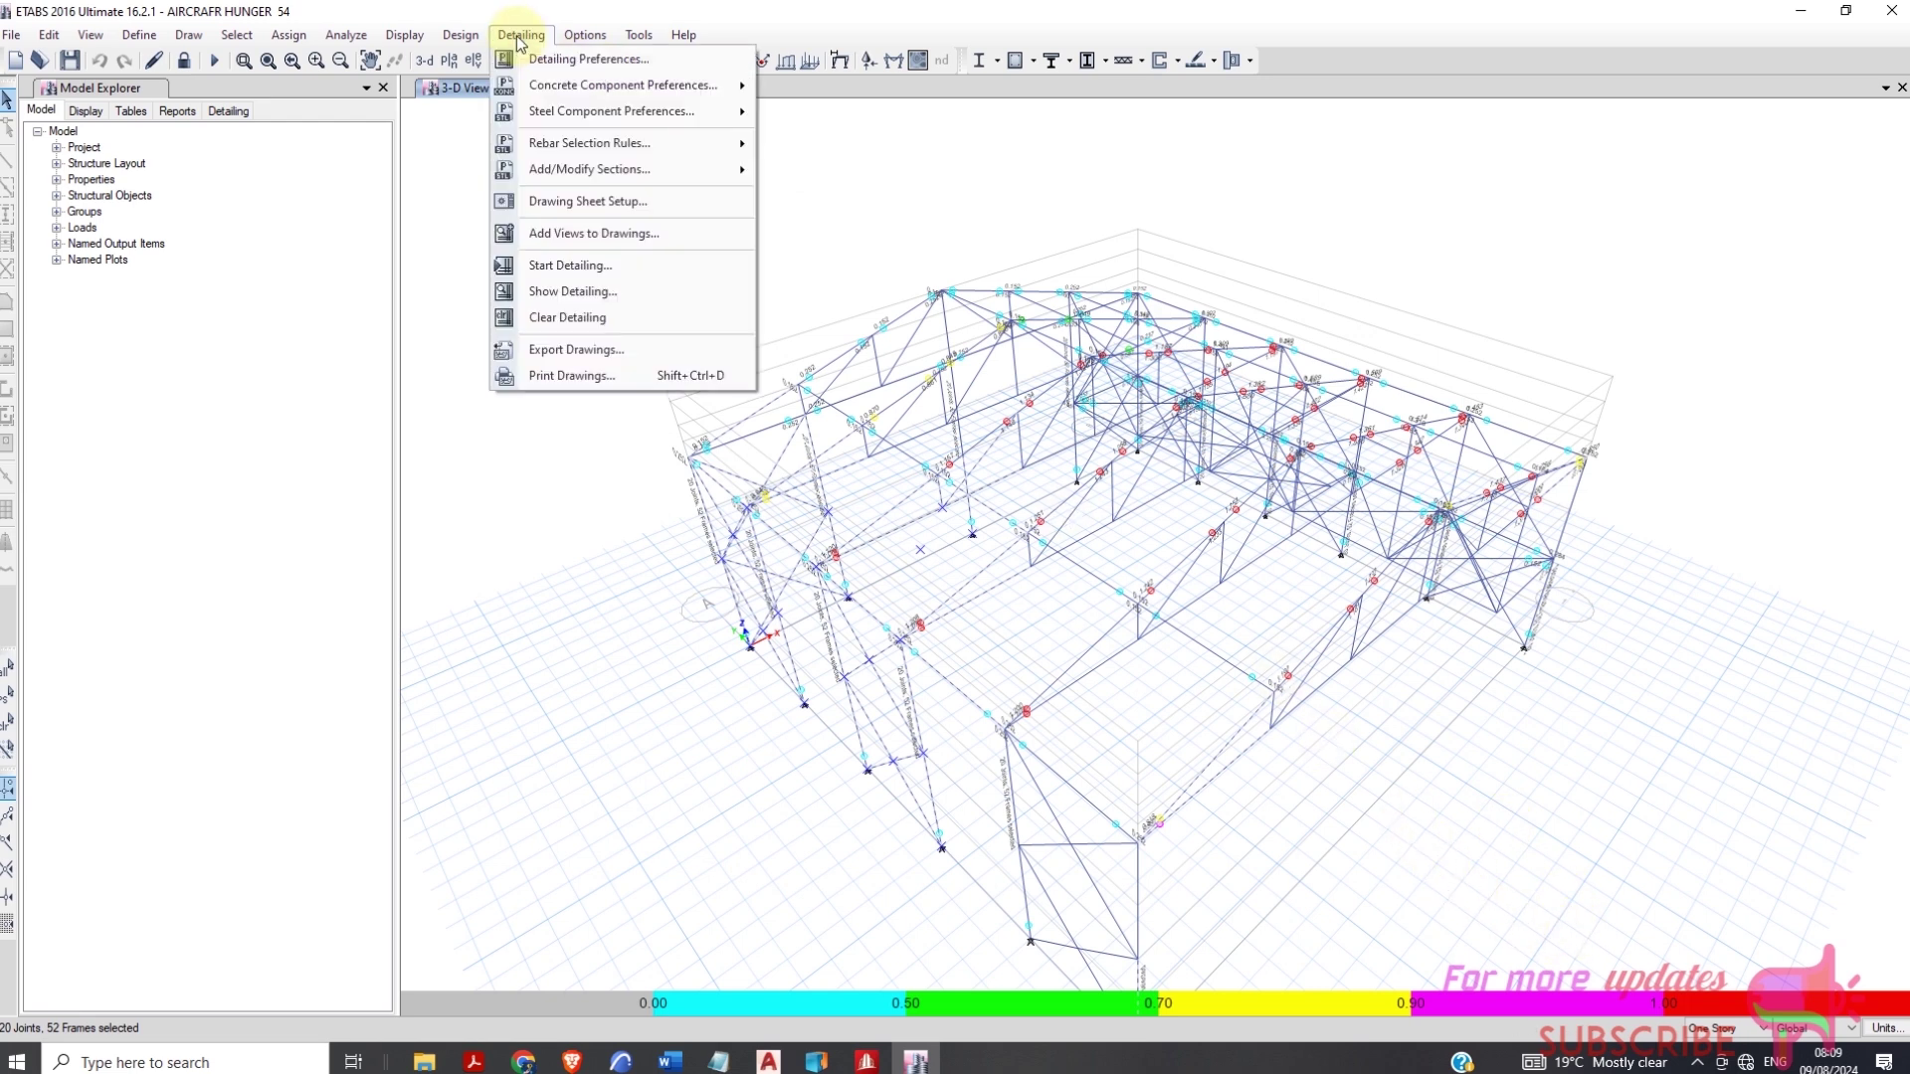
left_click(582, 265)
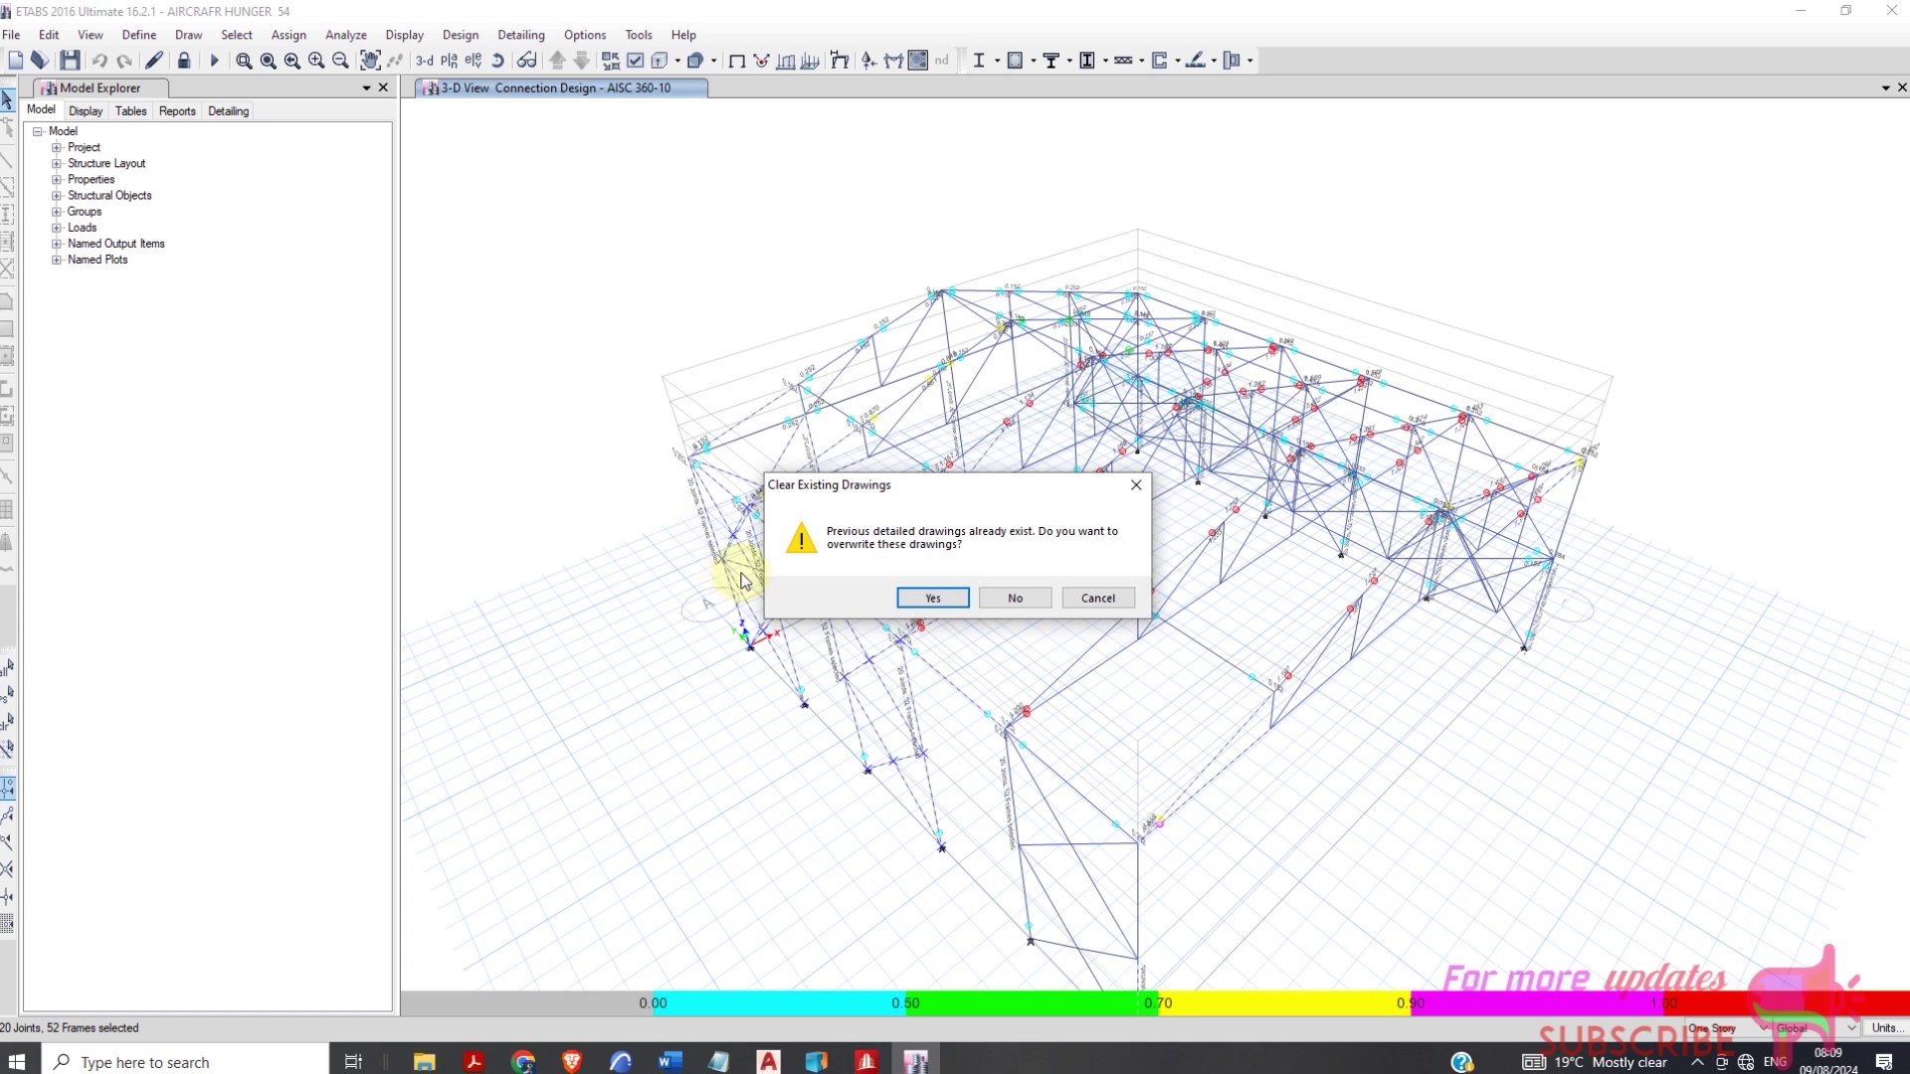
left_click(929, 601)
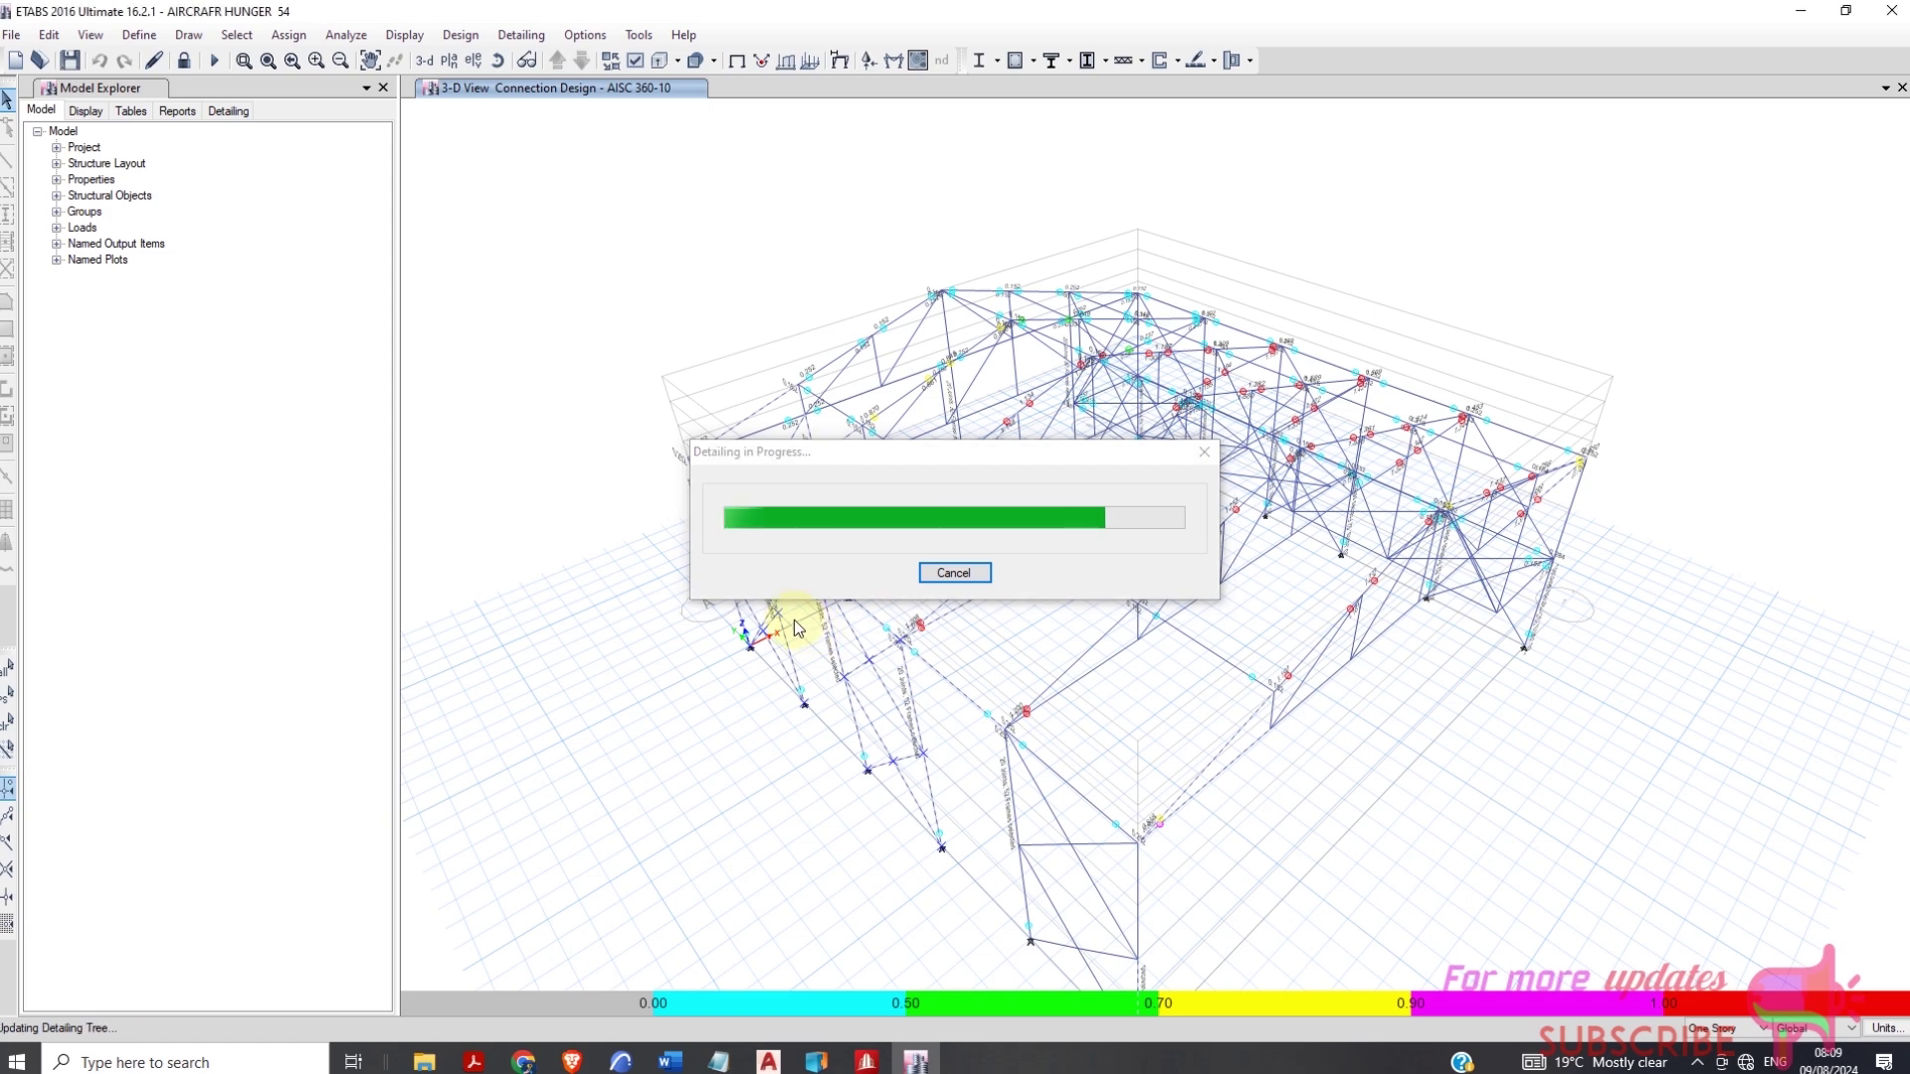
scroll(866, 601, "down", 3)
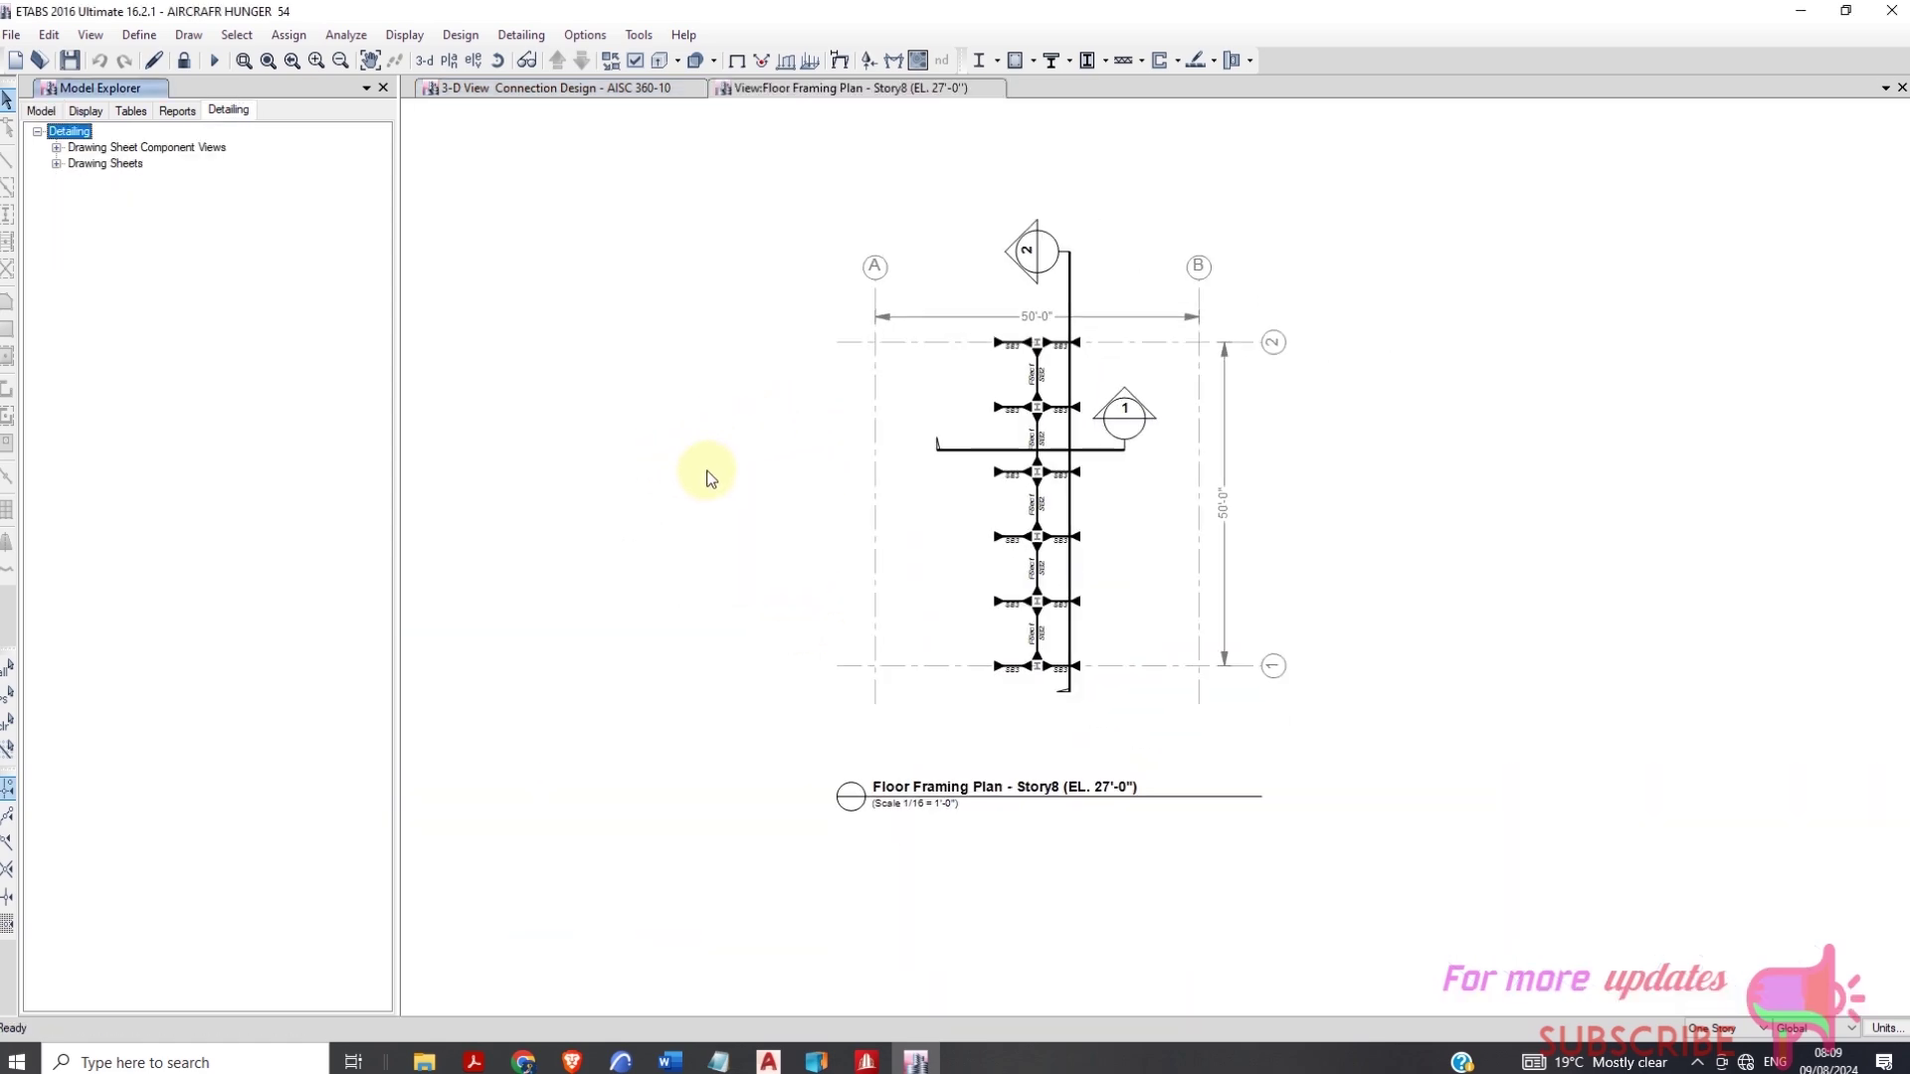
left_click(1902, 88)
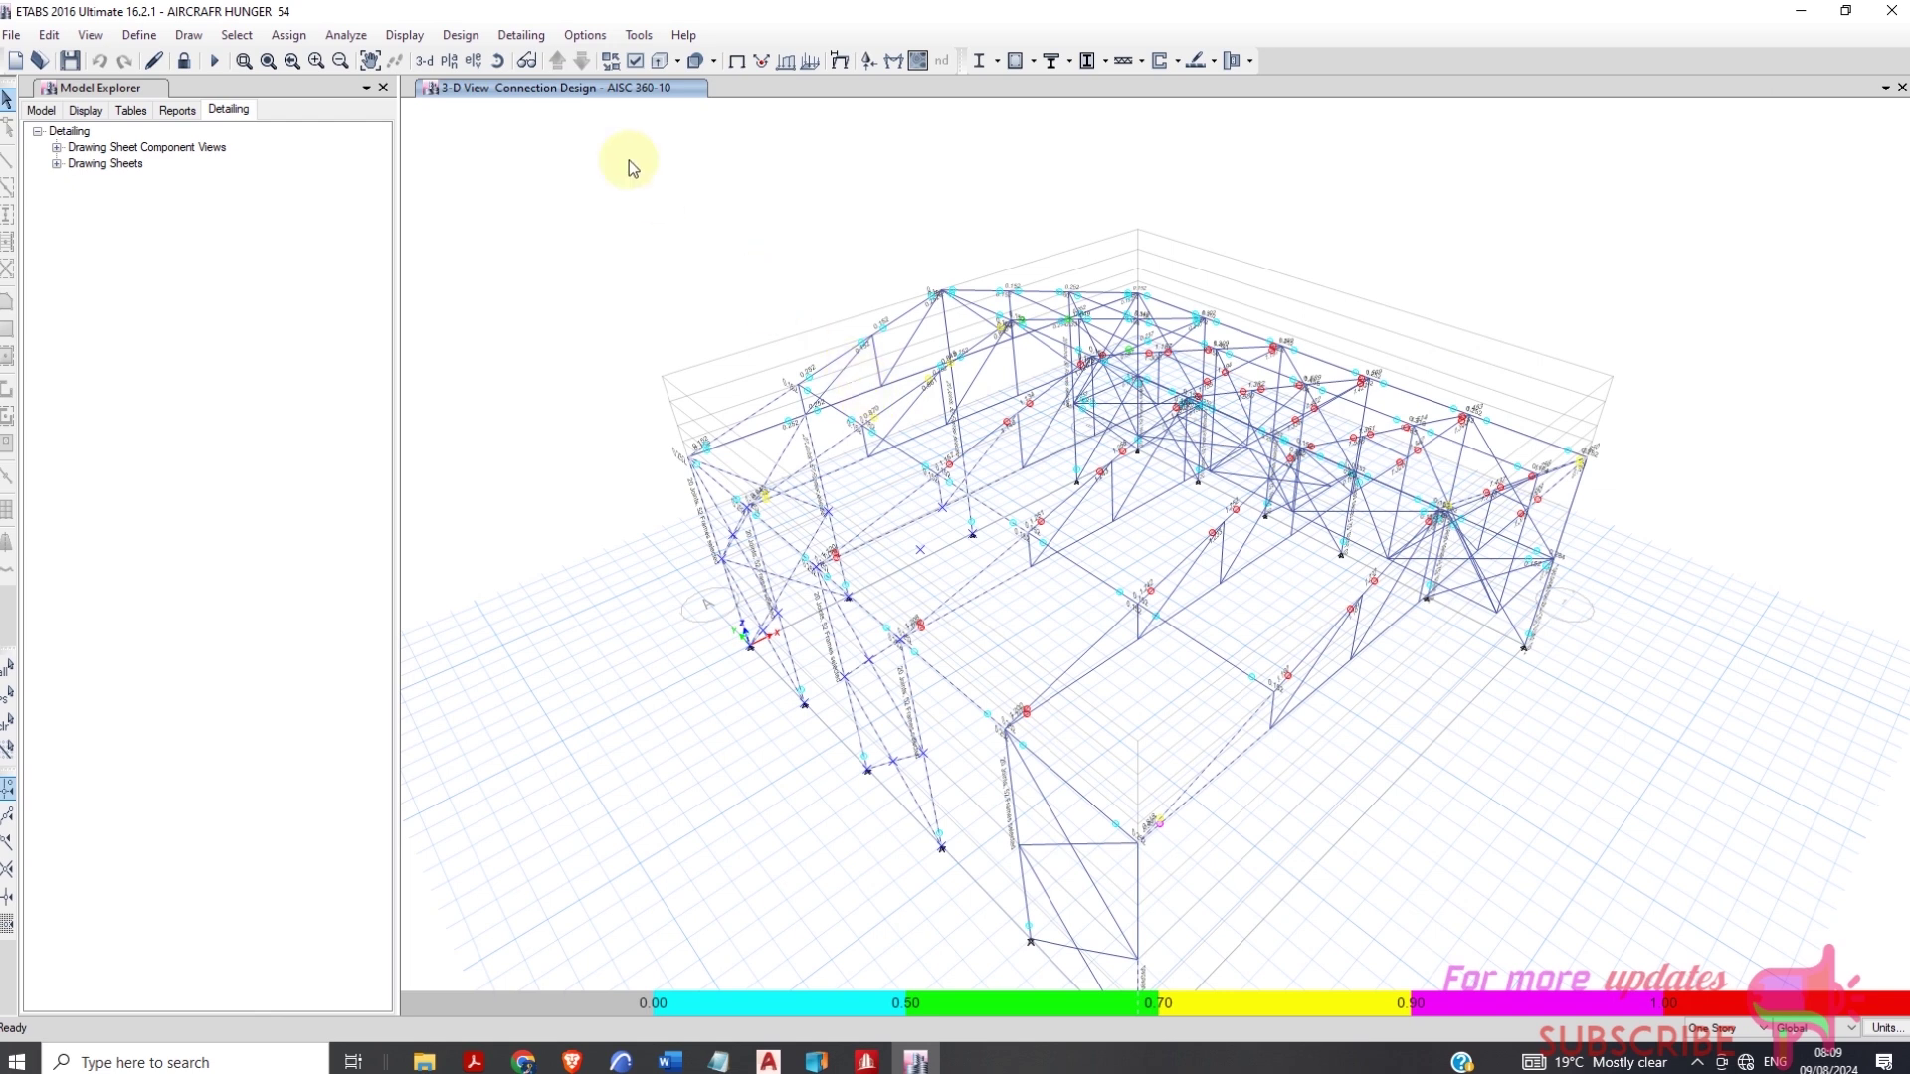
In Add Views to Drawings, tick the Sect 1 and Sect 2 Story8 slab views
left_click(521, 35)
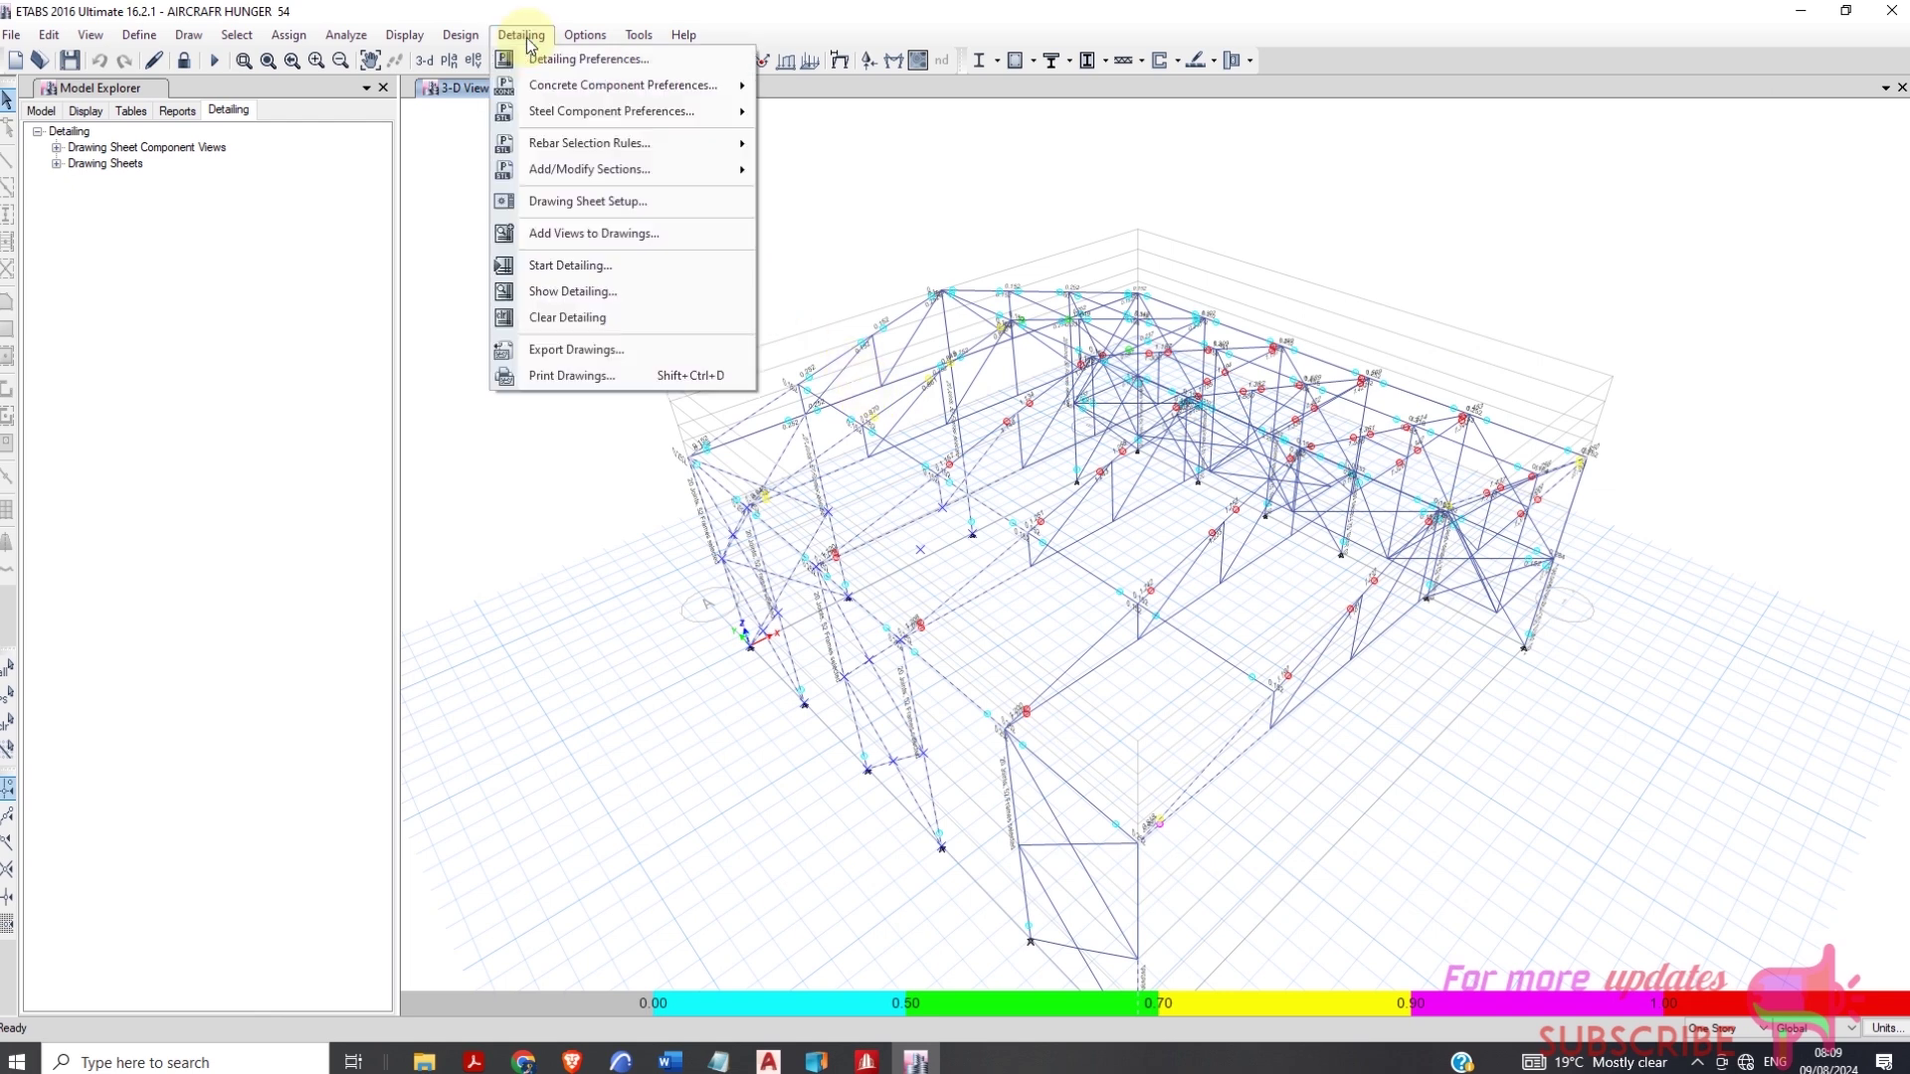
left_click(562, 237)
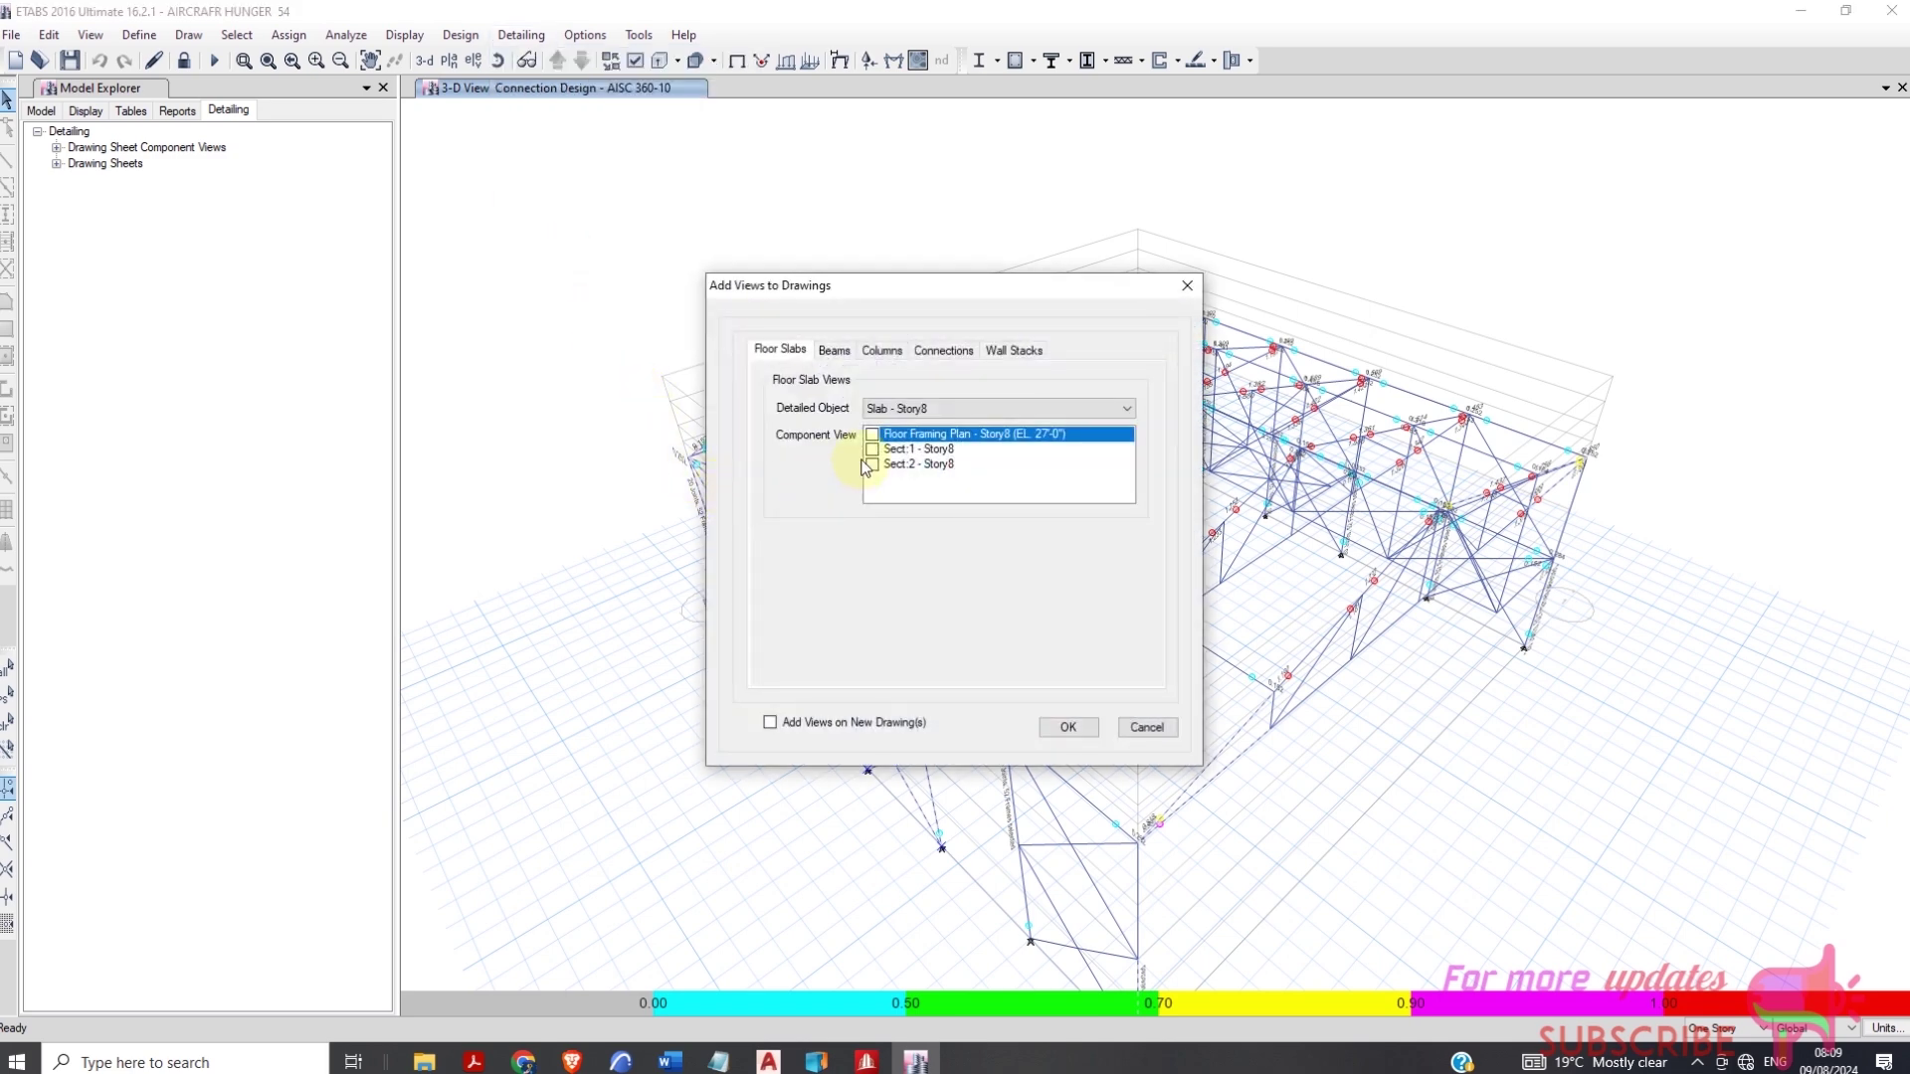
left_click(871, 449)
left_click(871, 463)
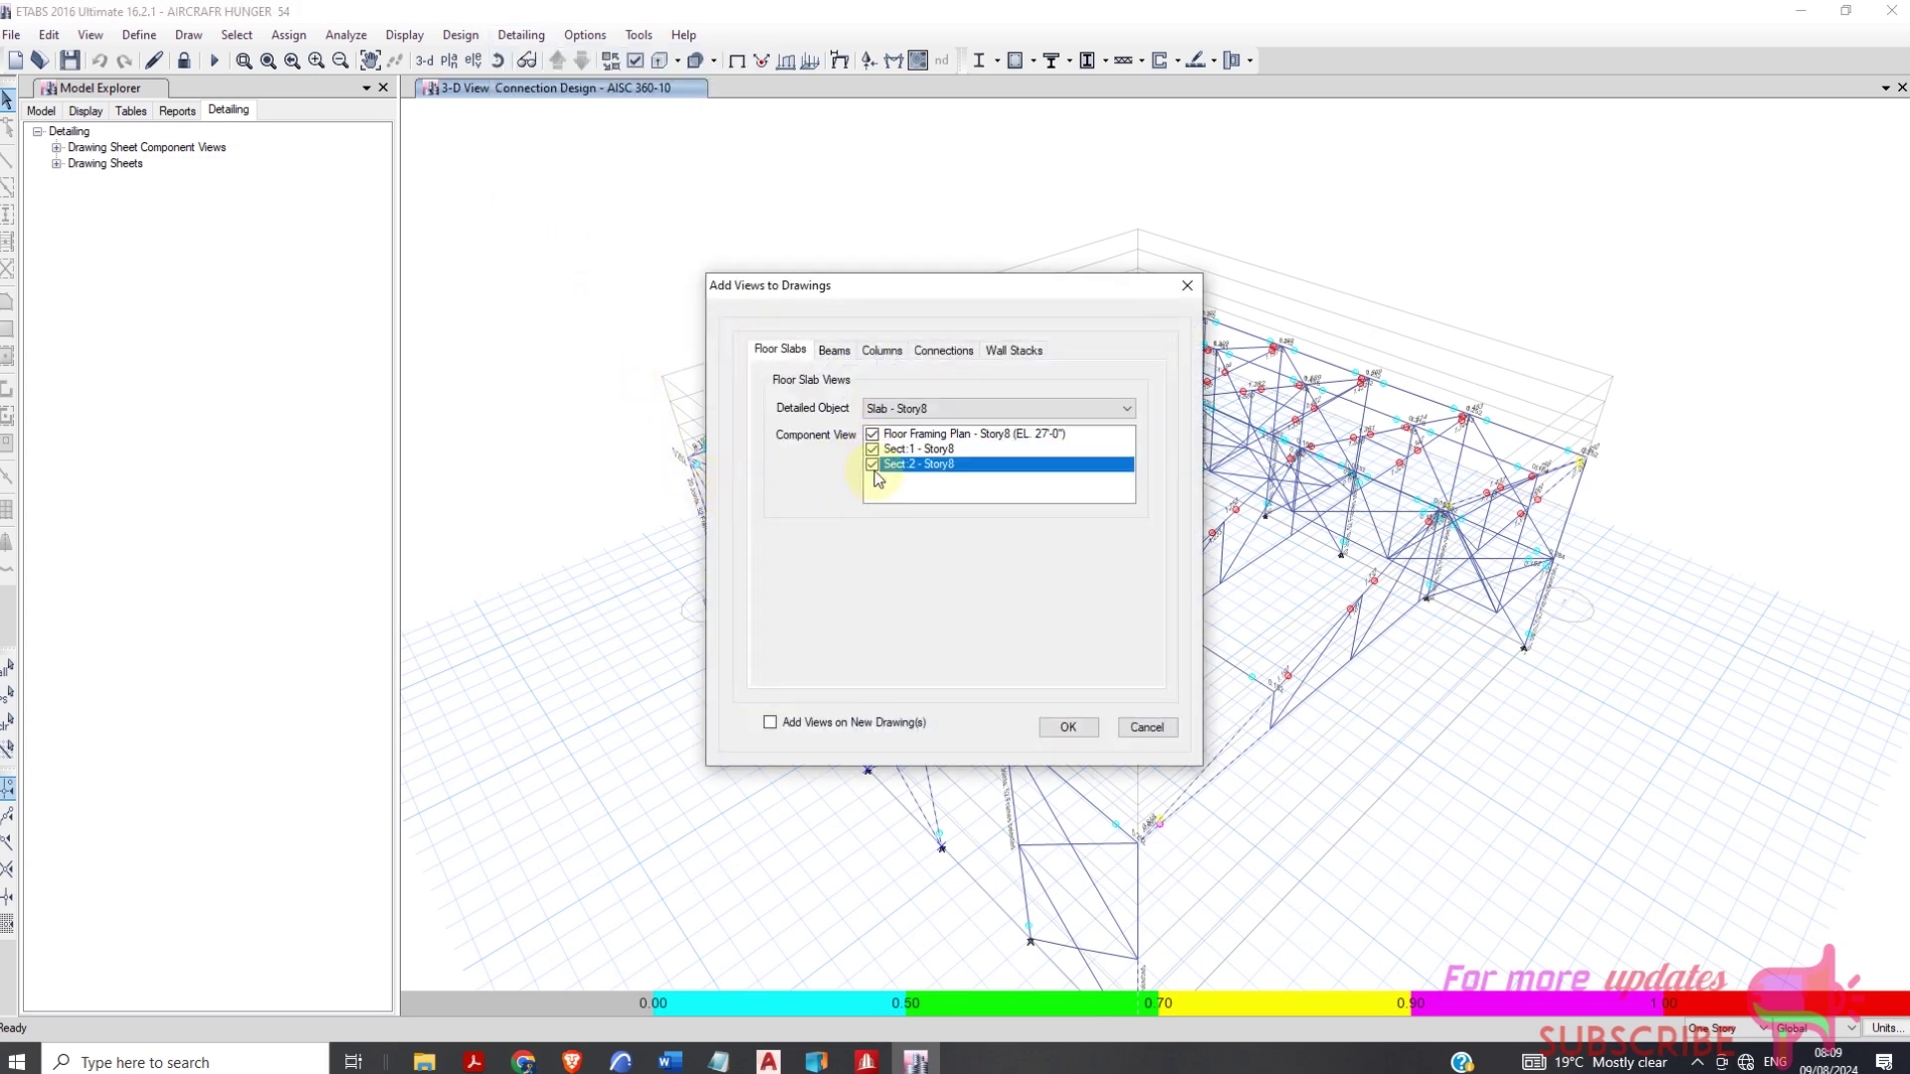
Tick the Story8, Story7, Story6 and one lower story steel beam framing plans
left_click(834, 350)
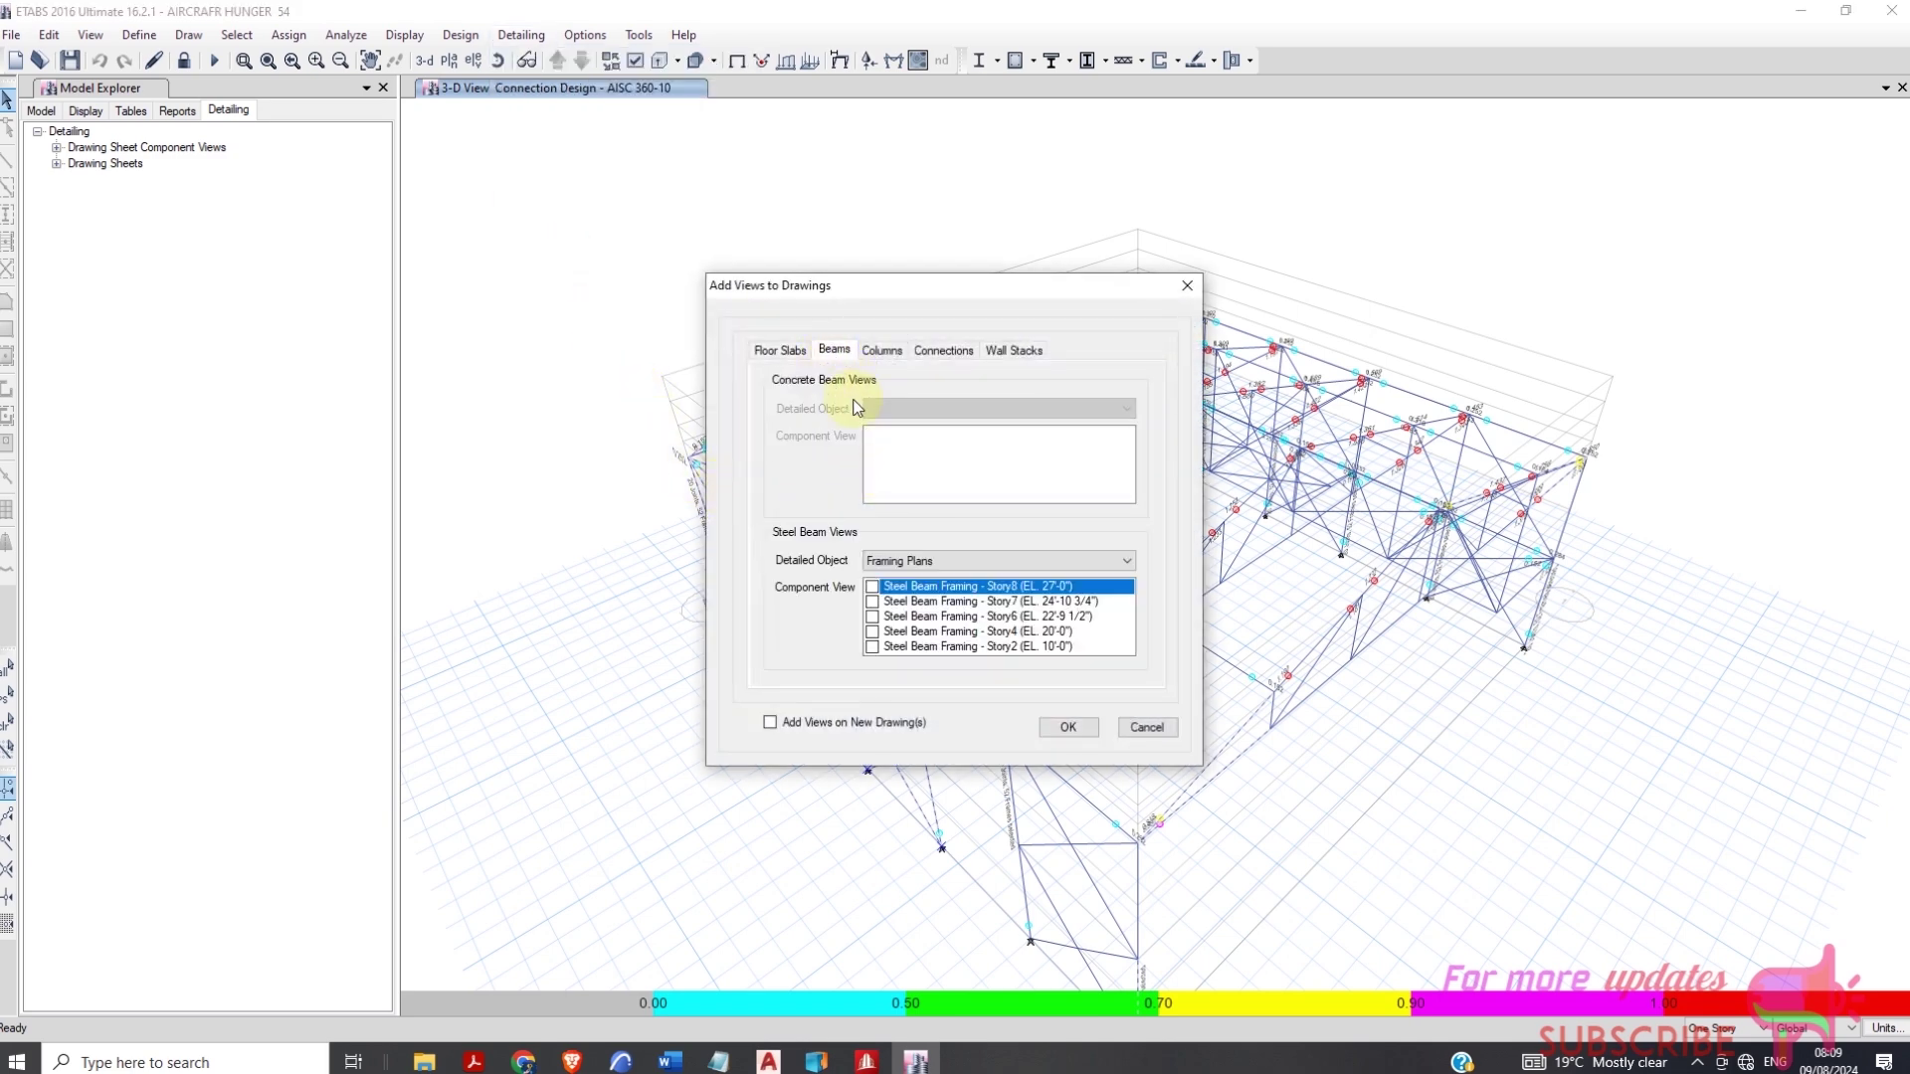
left_click(872, 601)
left_click(872, 616)
left_click(873, 631)
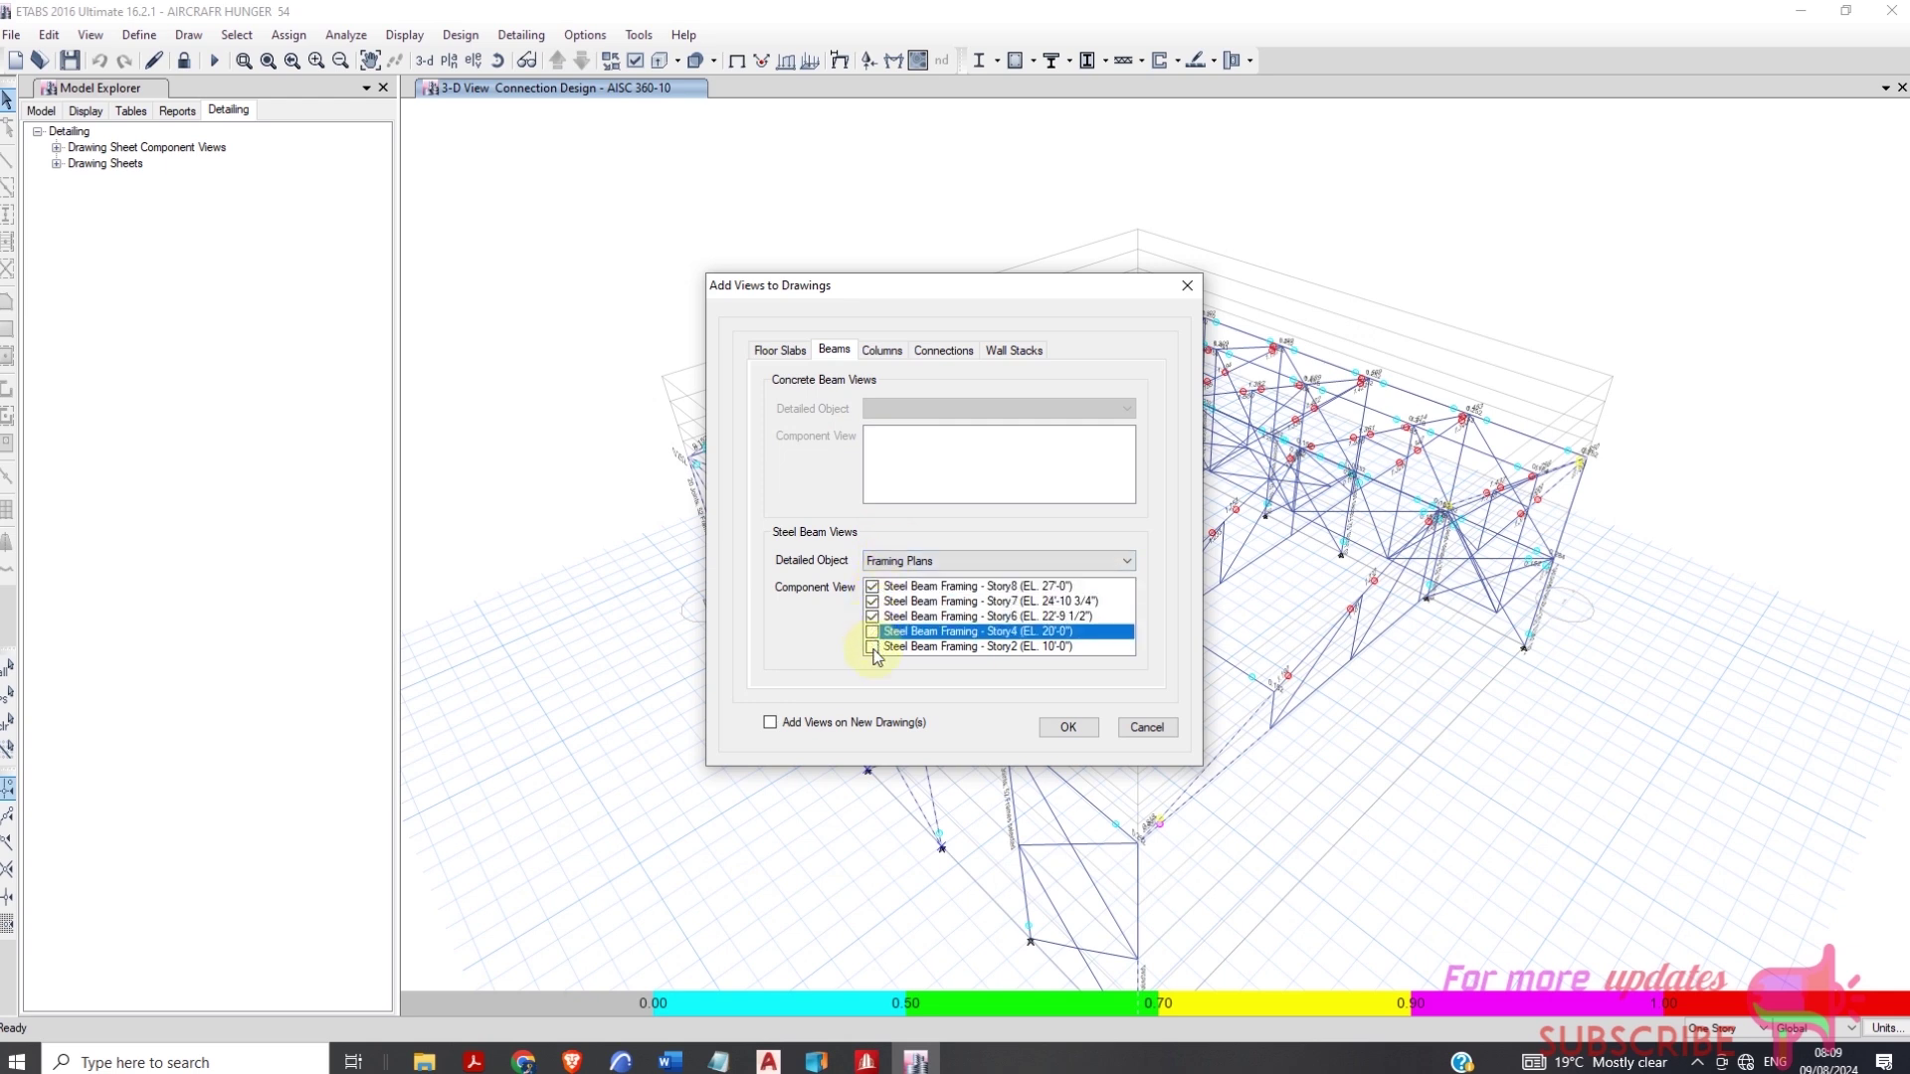
left_click(873, 646)
Tick the Story7, Story6, Story5, Story3 and Story1 steel column layouts
left_click(881, 351)
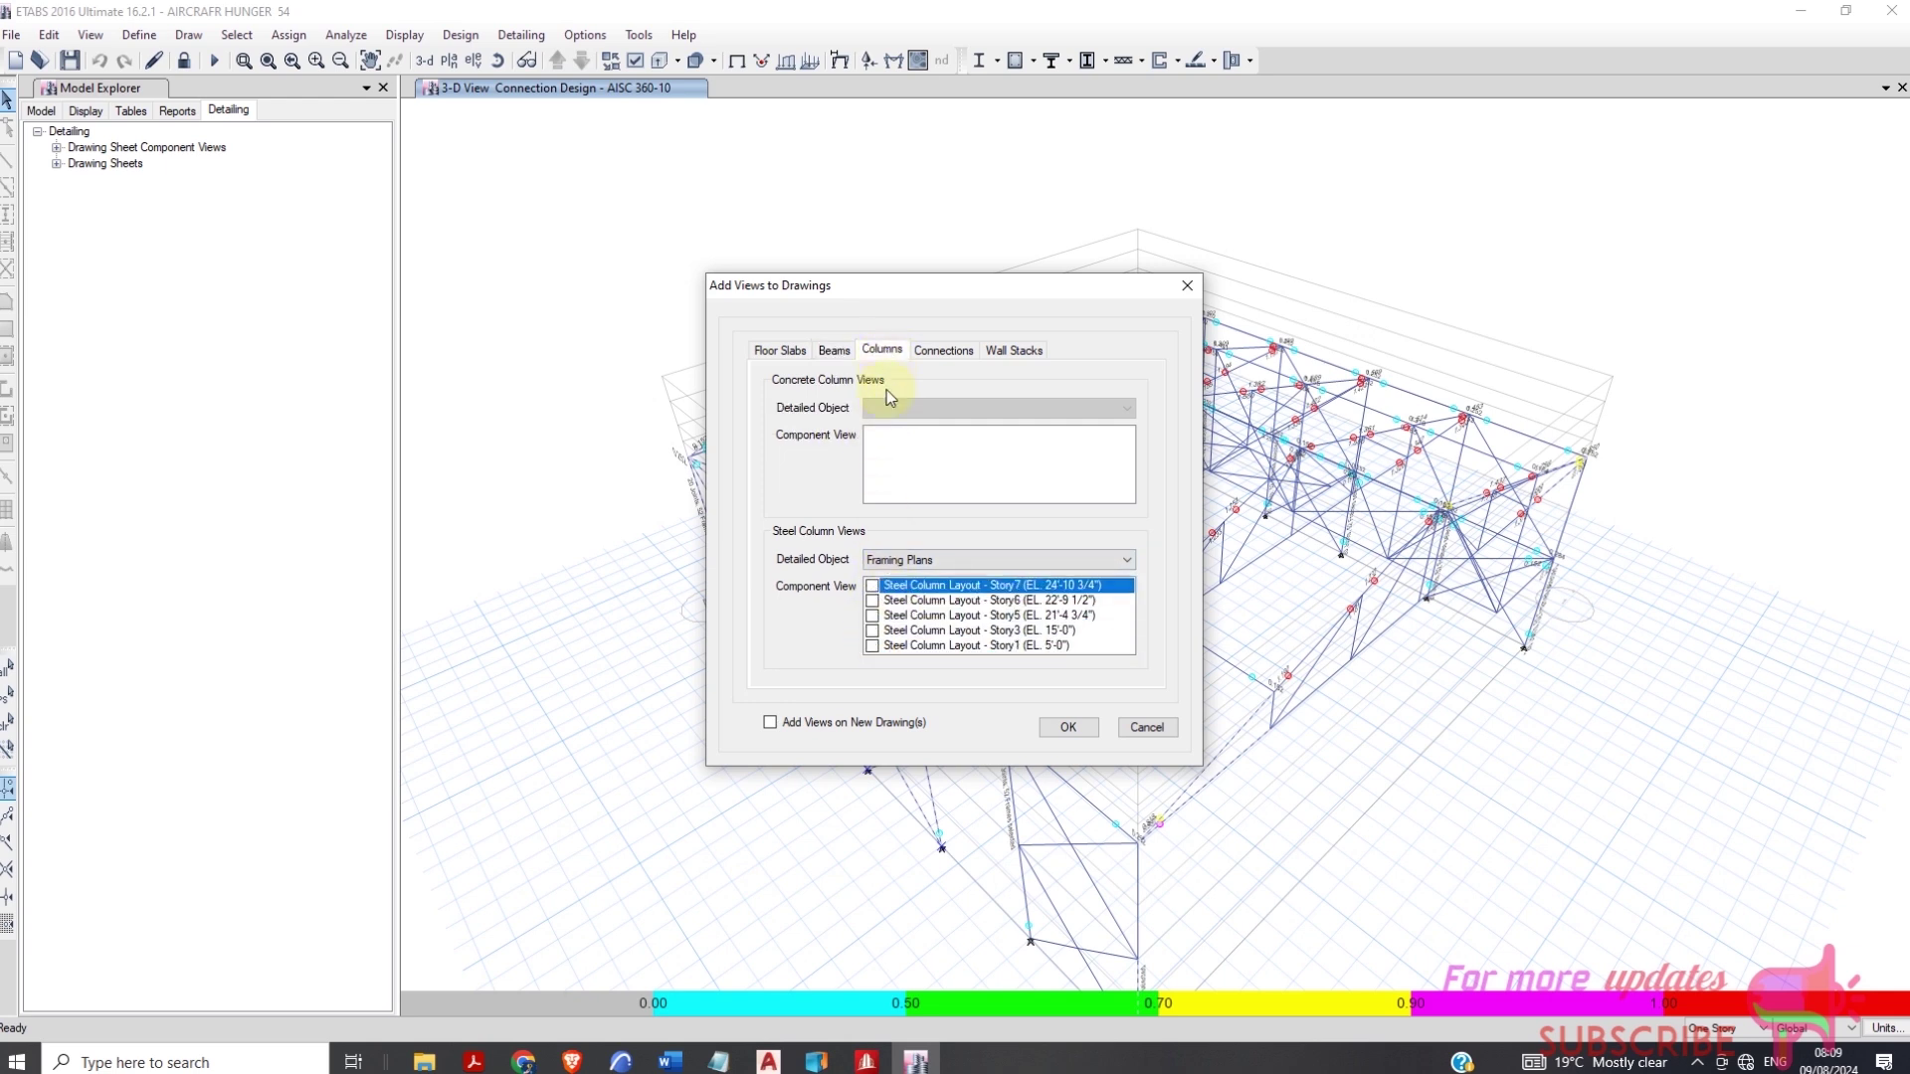
left_click(872, 588)
left_click(873, 602)
left_click(872, 617)
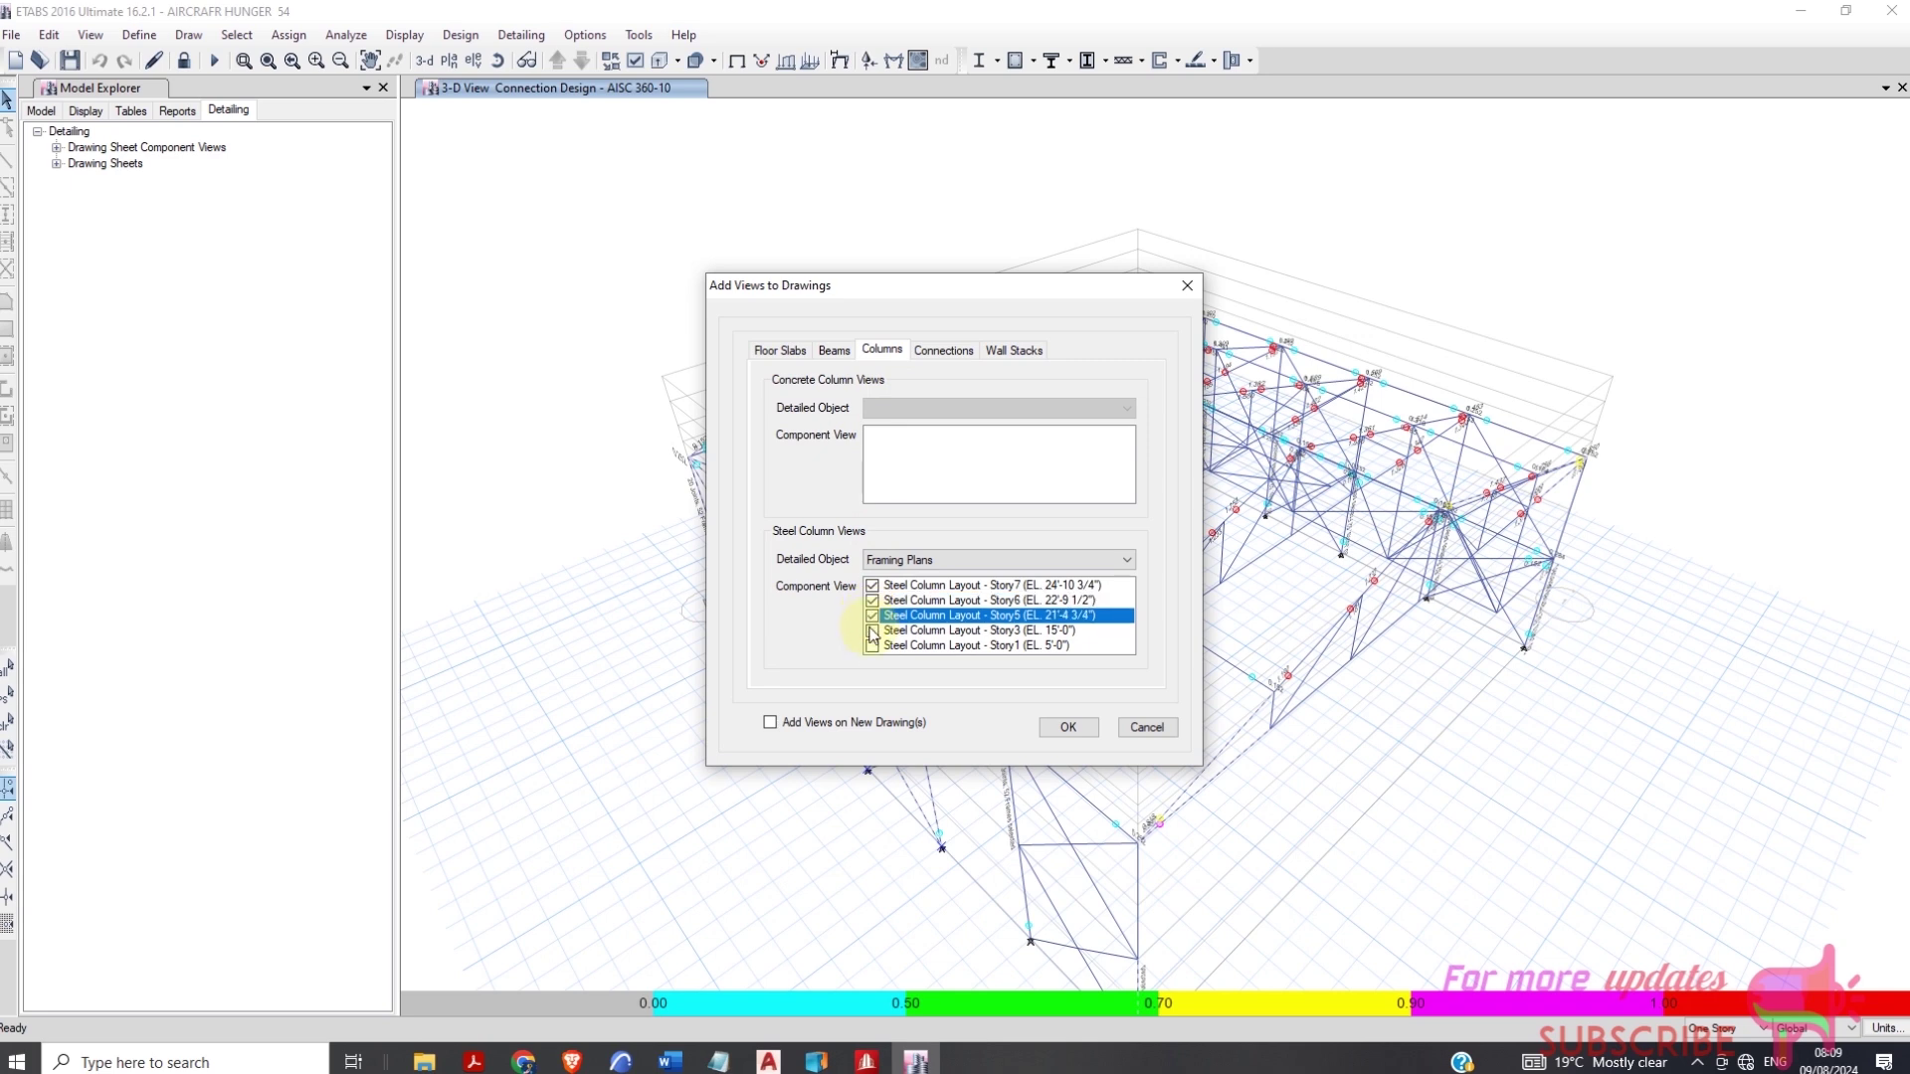
left_click(873, 632)
left_click(872, 646)
Add the chosen views to drawings, dismissing the Add New Drawing prompt
left_click(943, 350)
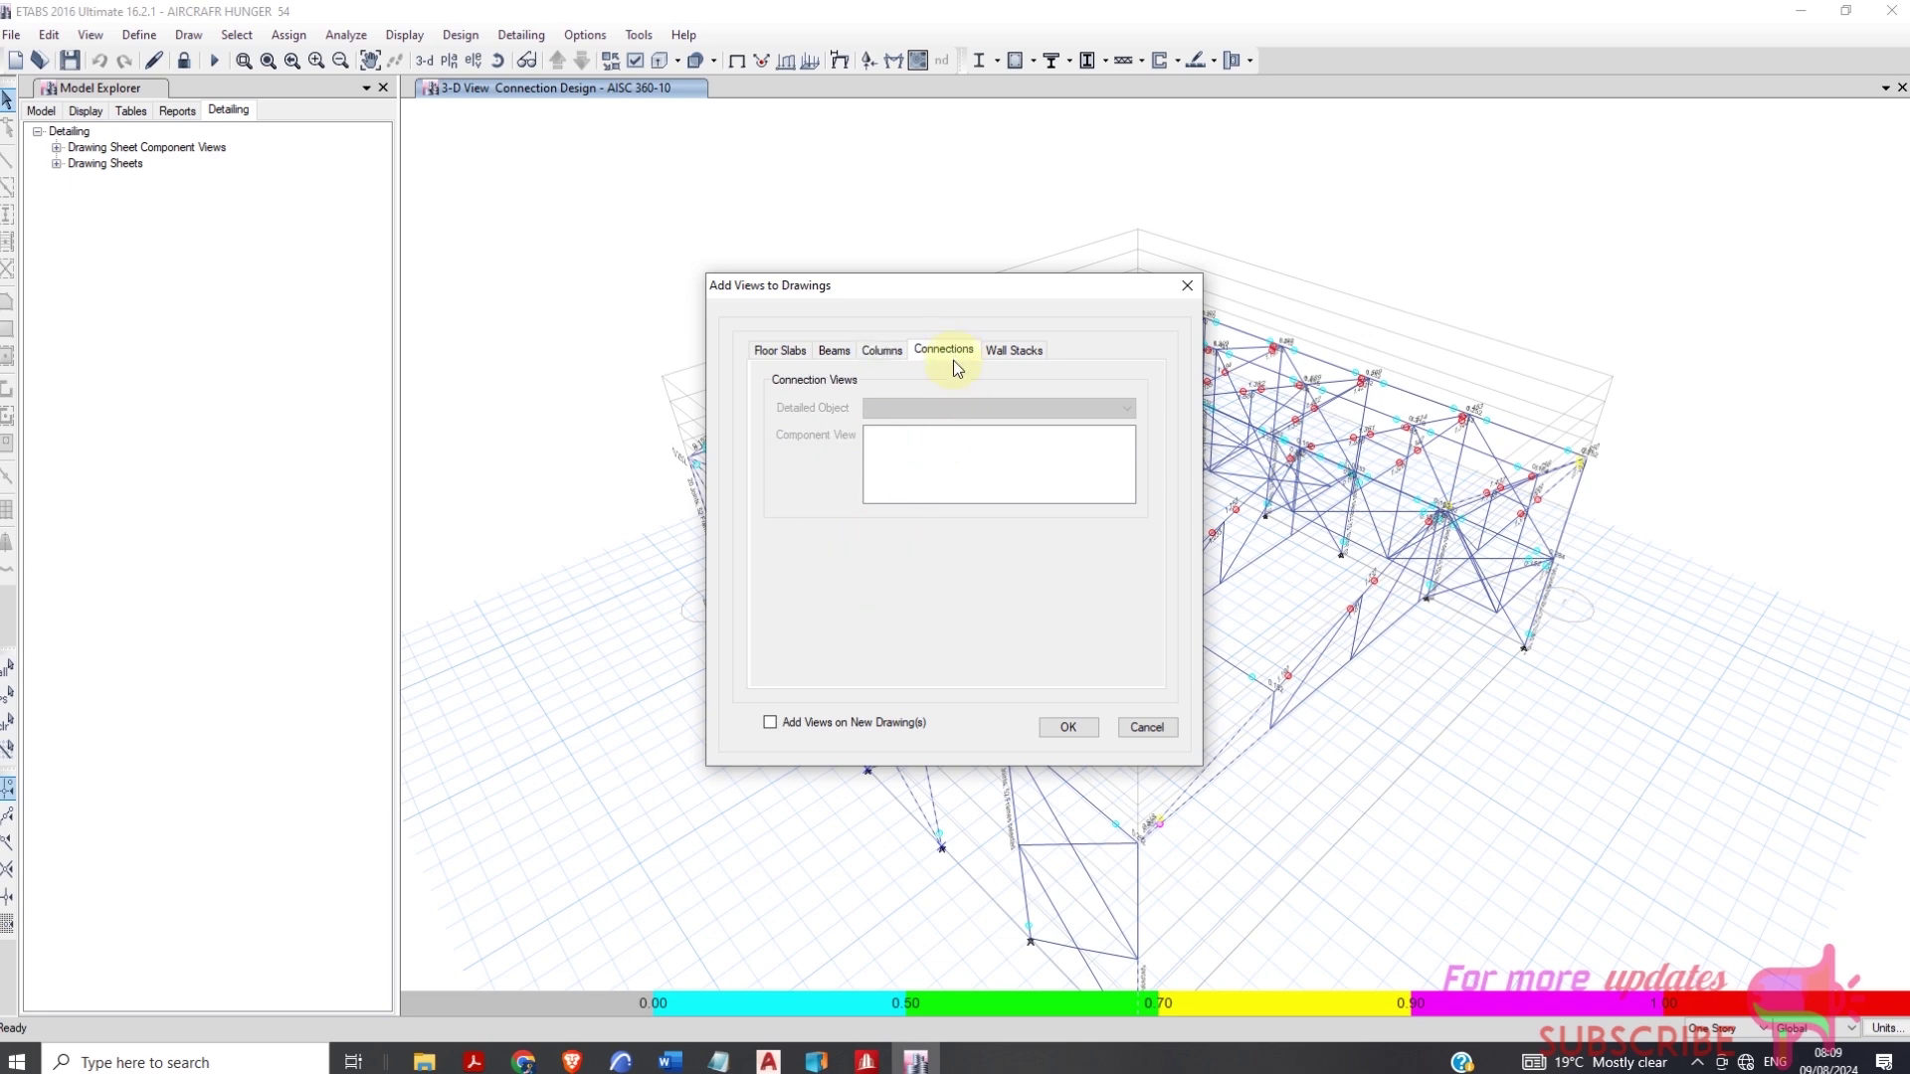
left_click(1069, 727)
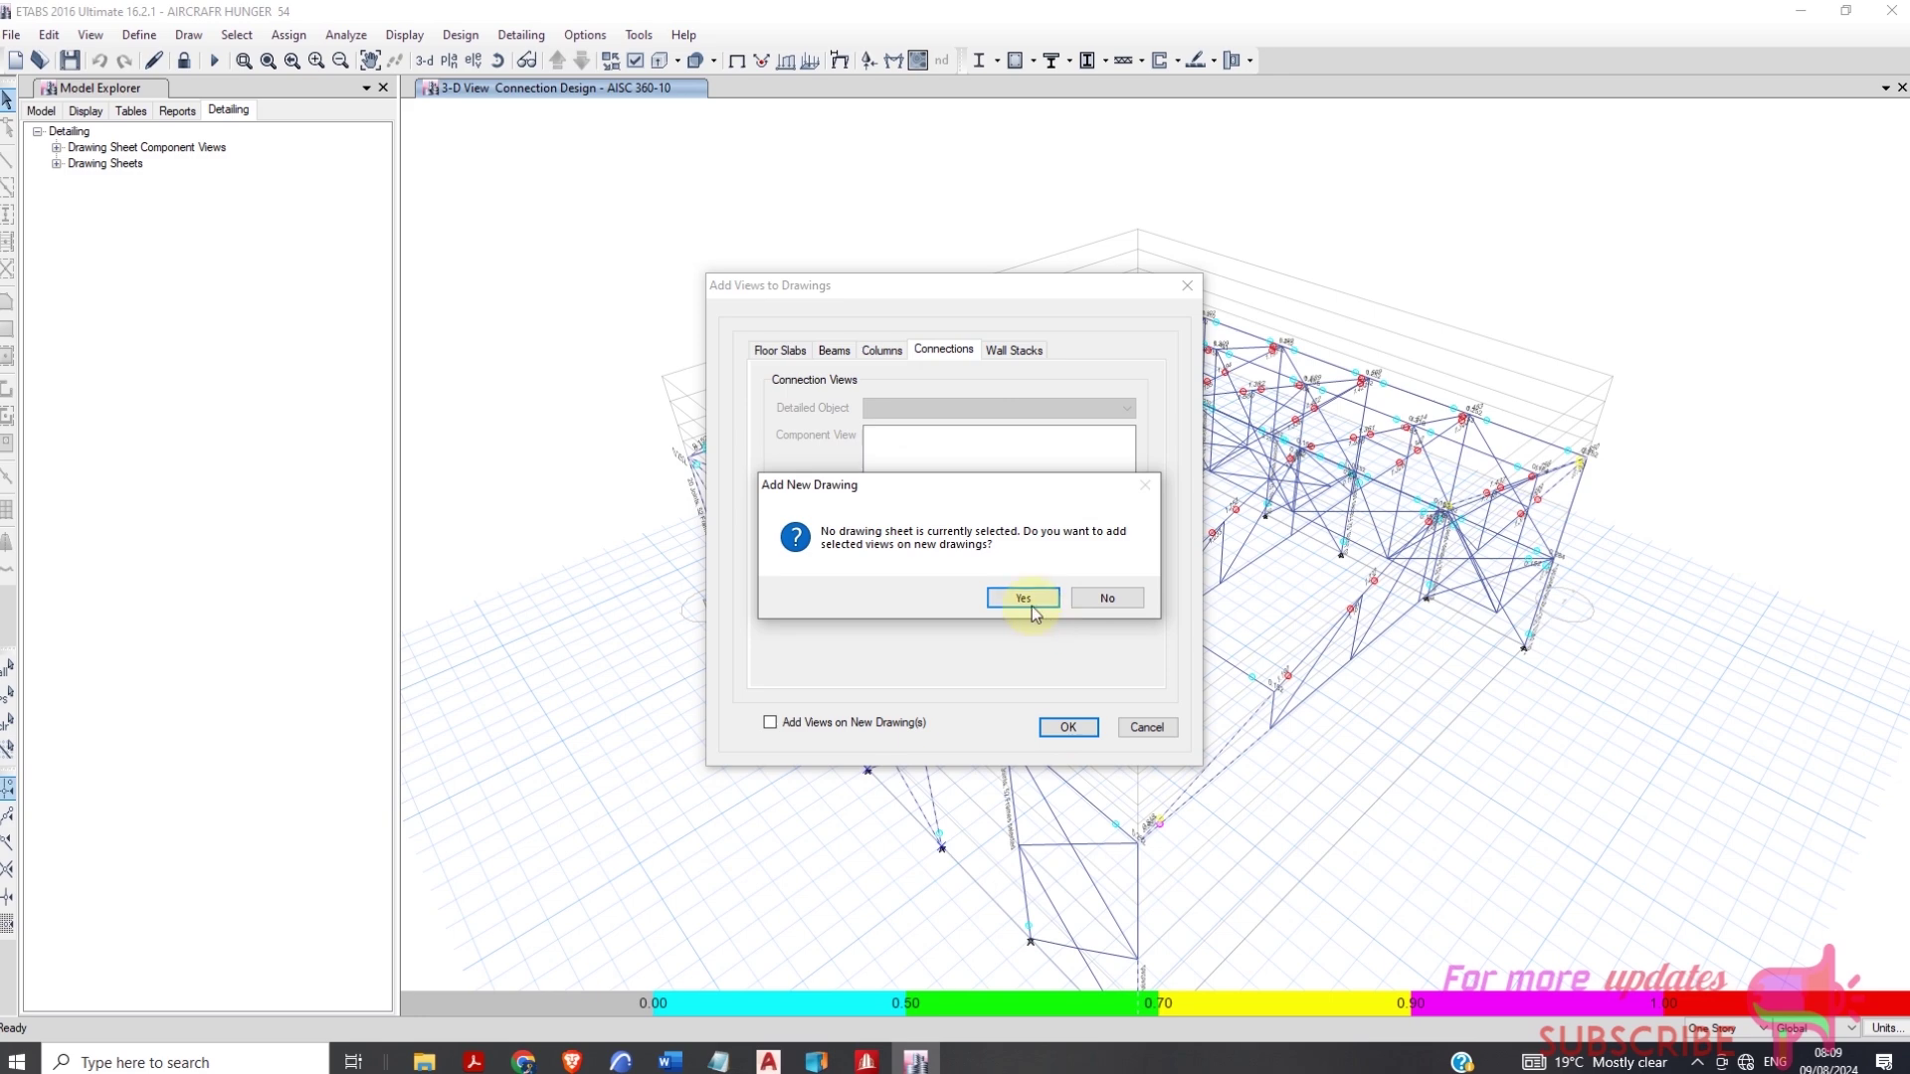
left_click(1094, 600)
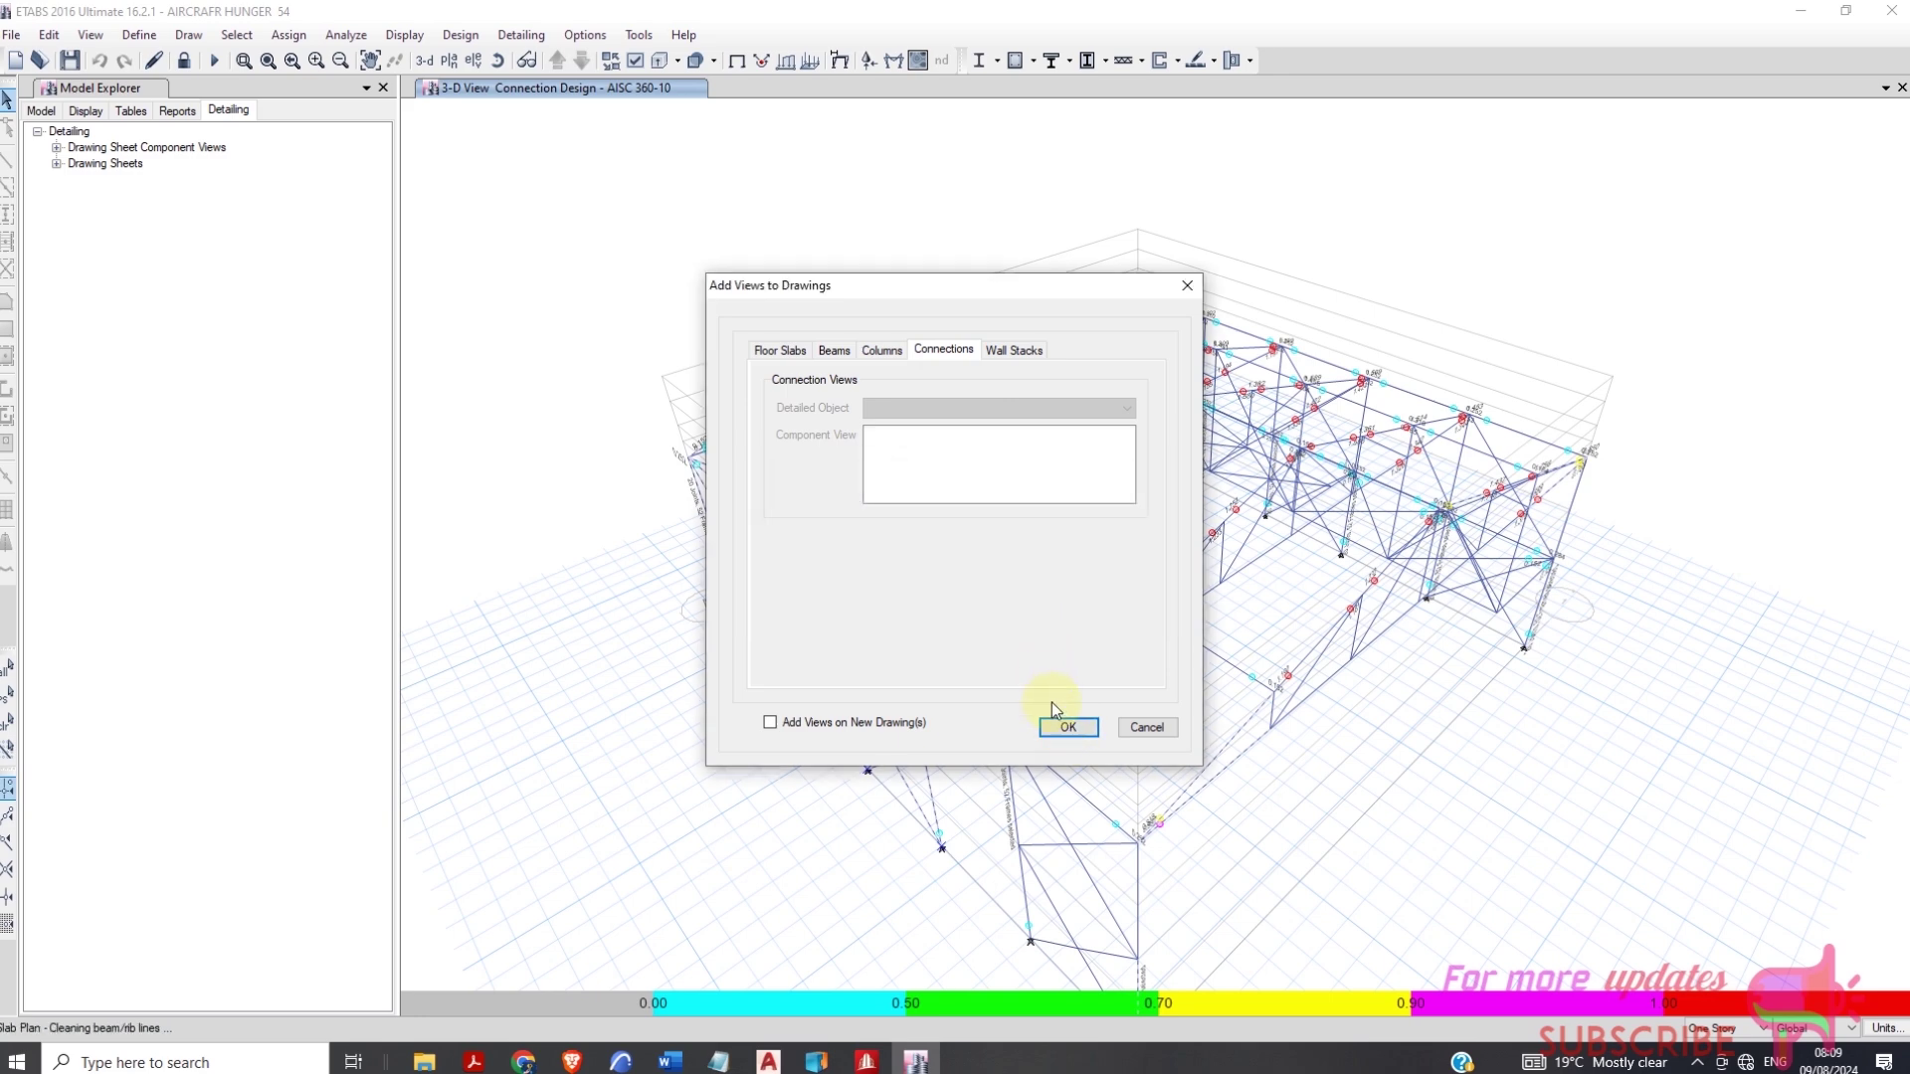
left_click(1060, 728)
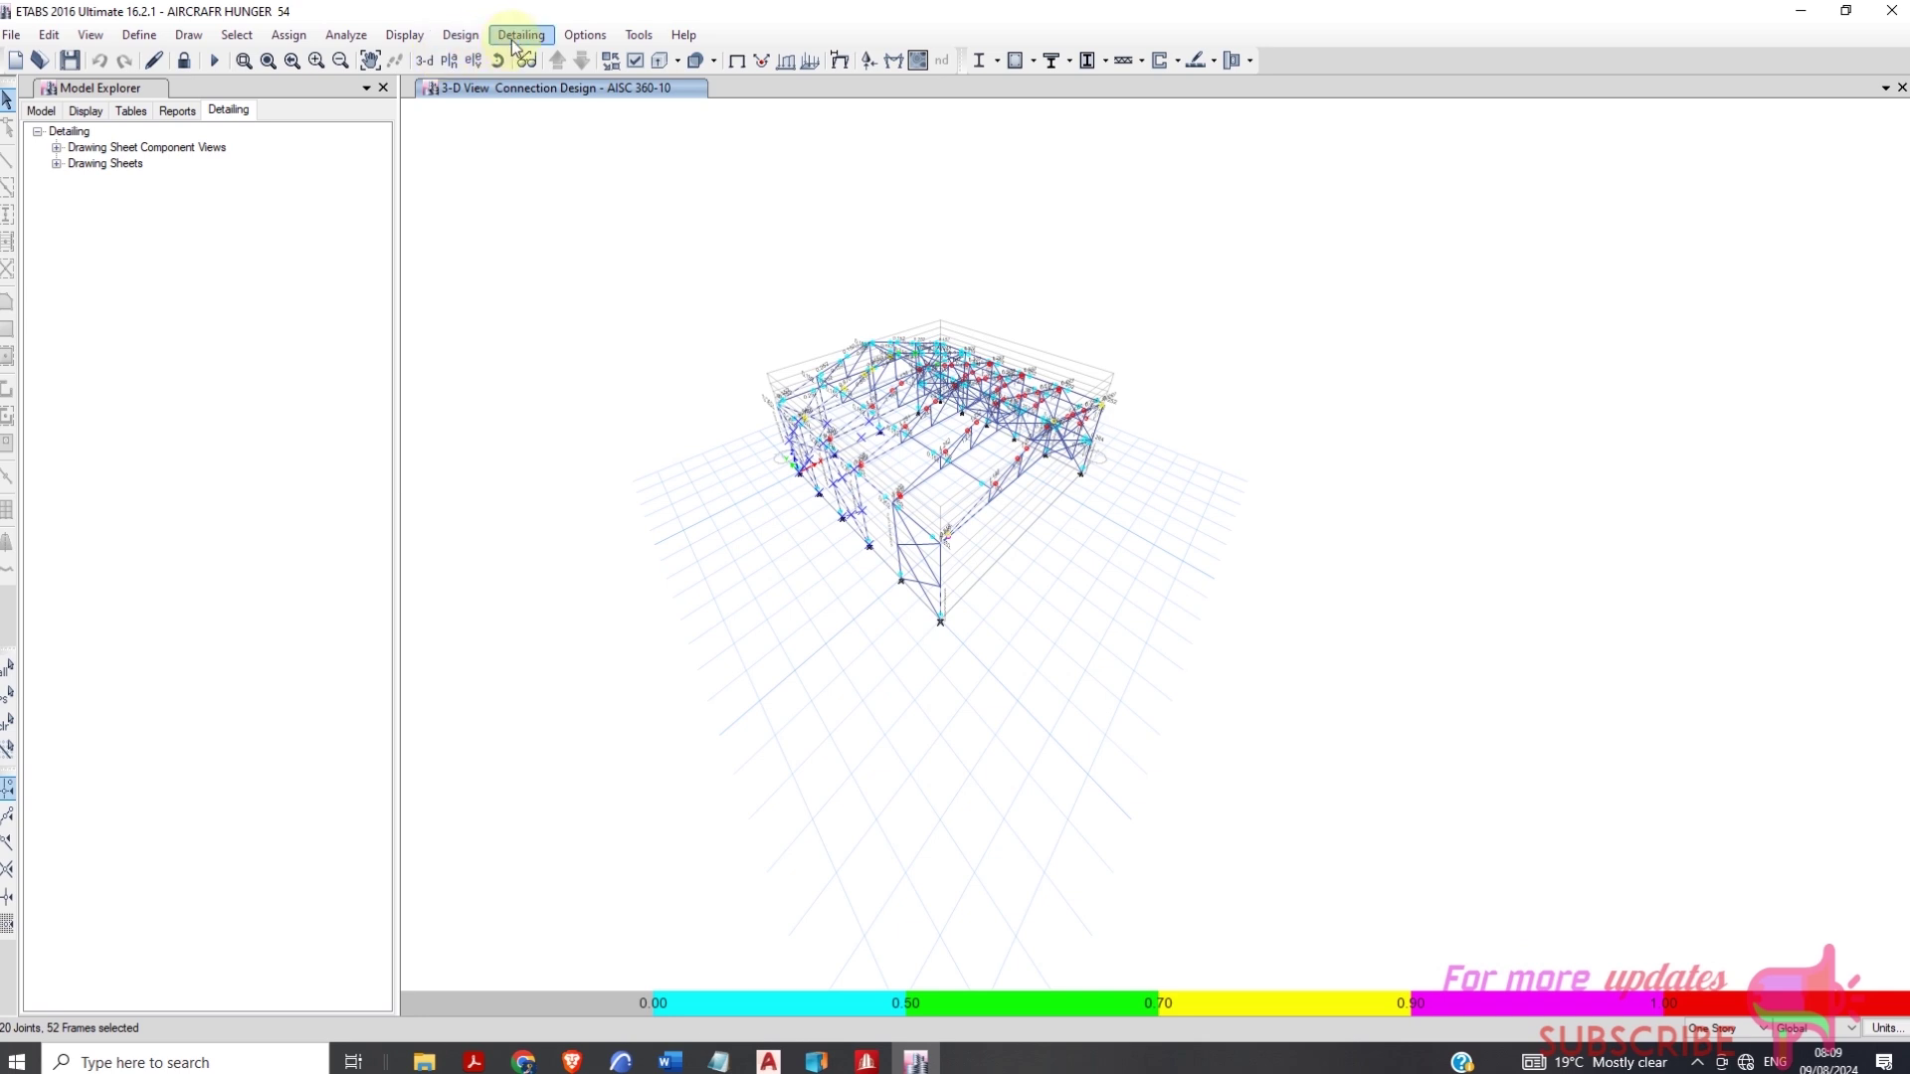
Accept the Drawing Sheet Setup: ANSI Engineering D-size 34 × 22 in, 0.75 in margins
left_click(511, 40)
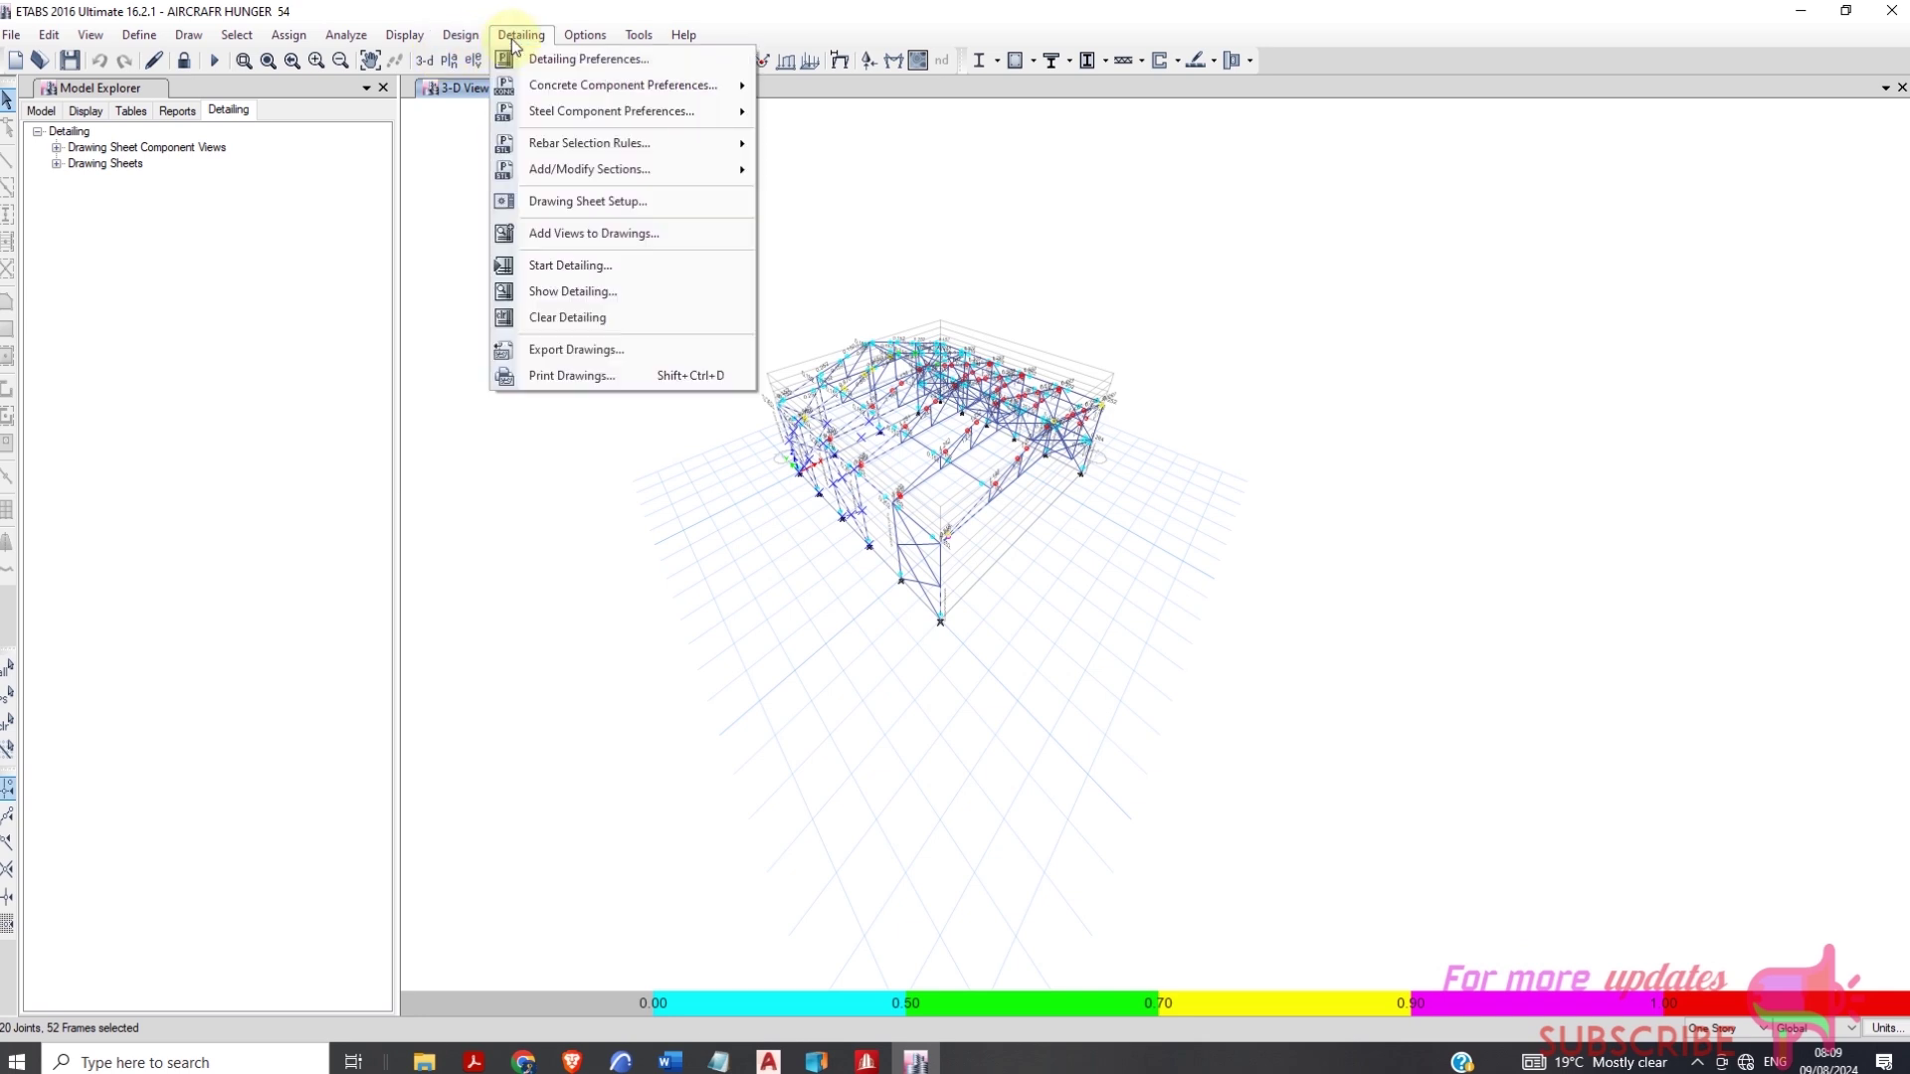
left_click(570, 209)
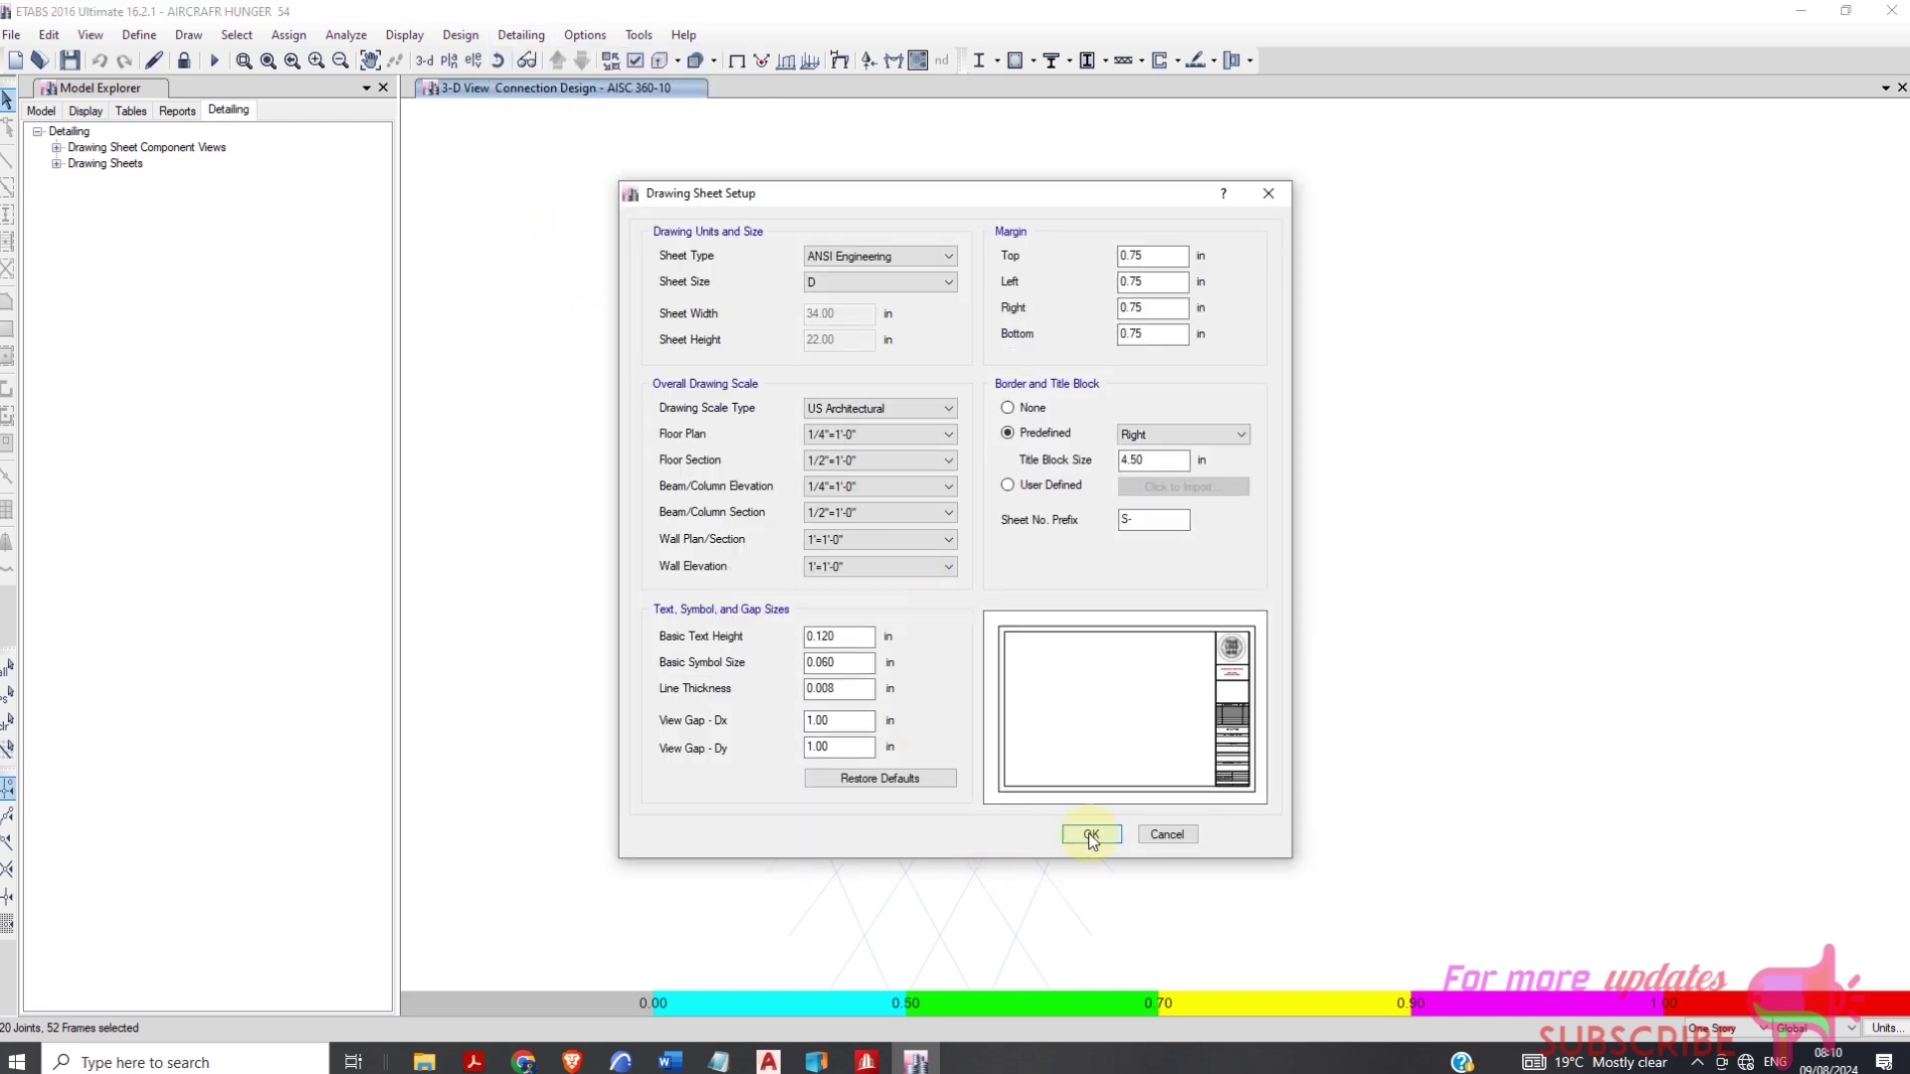
left_click(1090, 835)
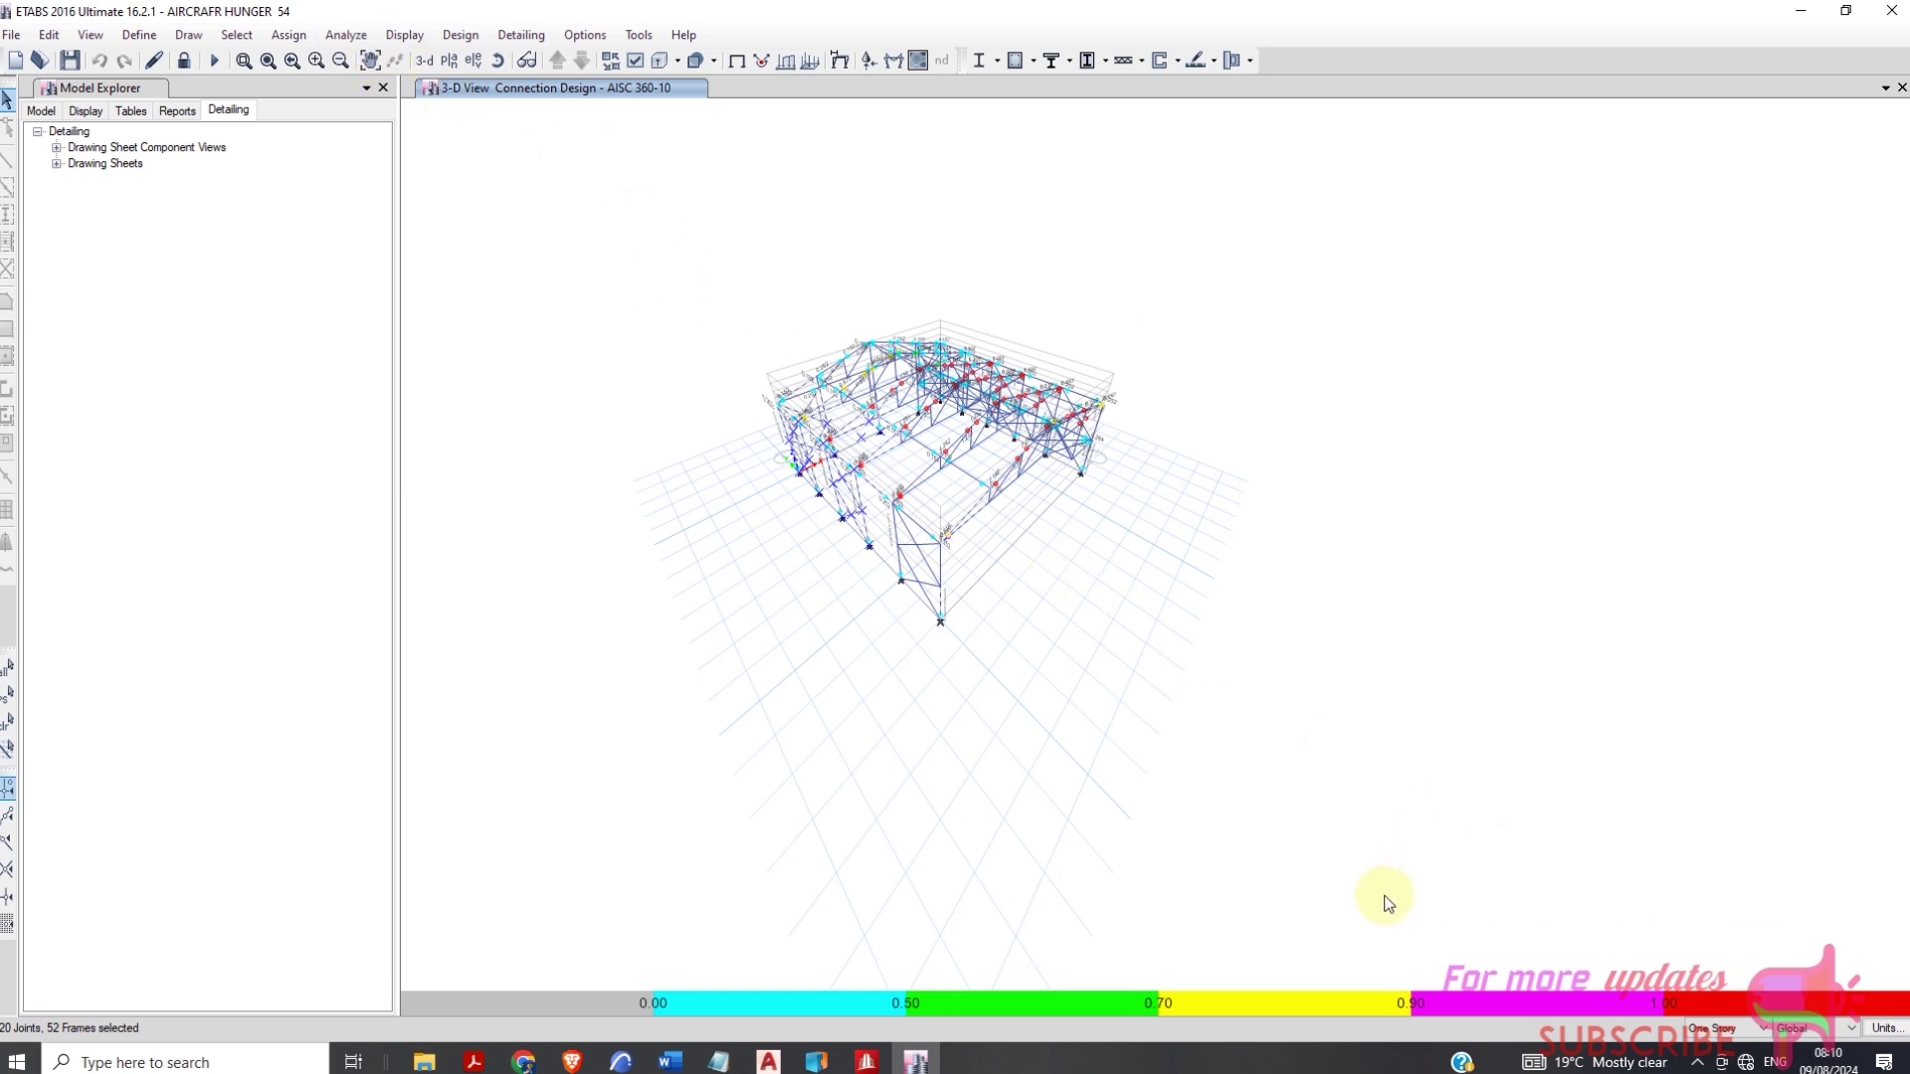
Expand Drawing Sheets to list the Cover Sheet, General Notes, Framing Plans, Schedules and Column Layout
left_click(522, 35)
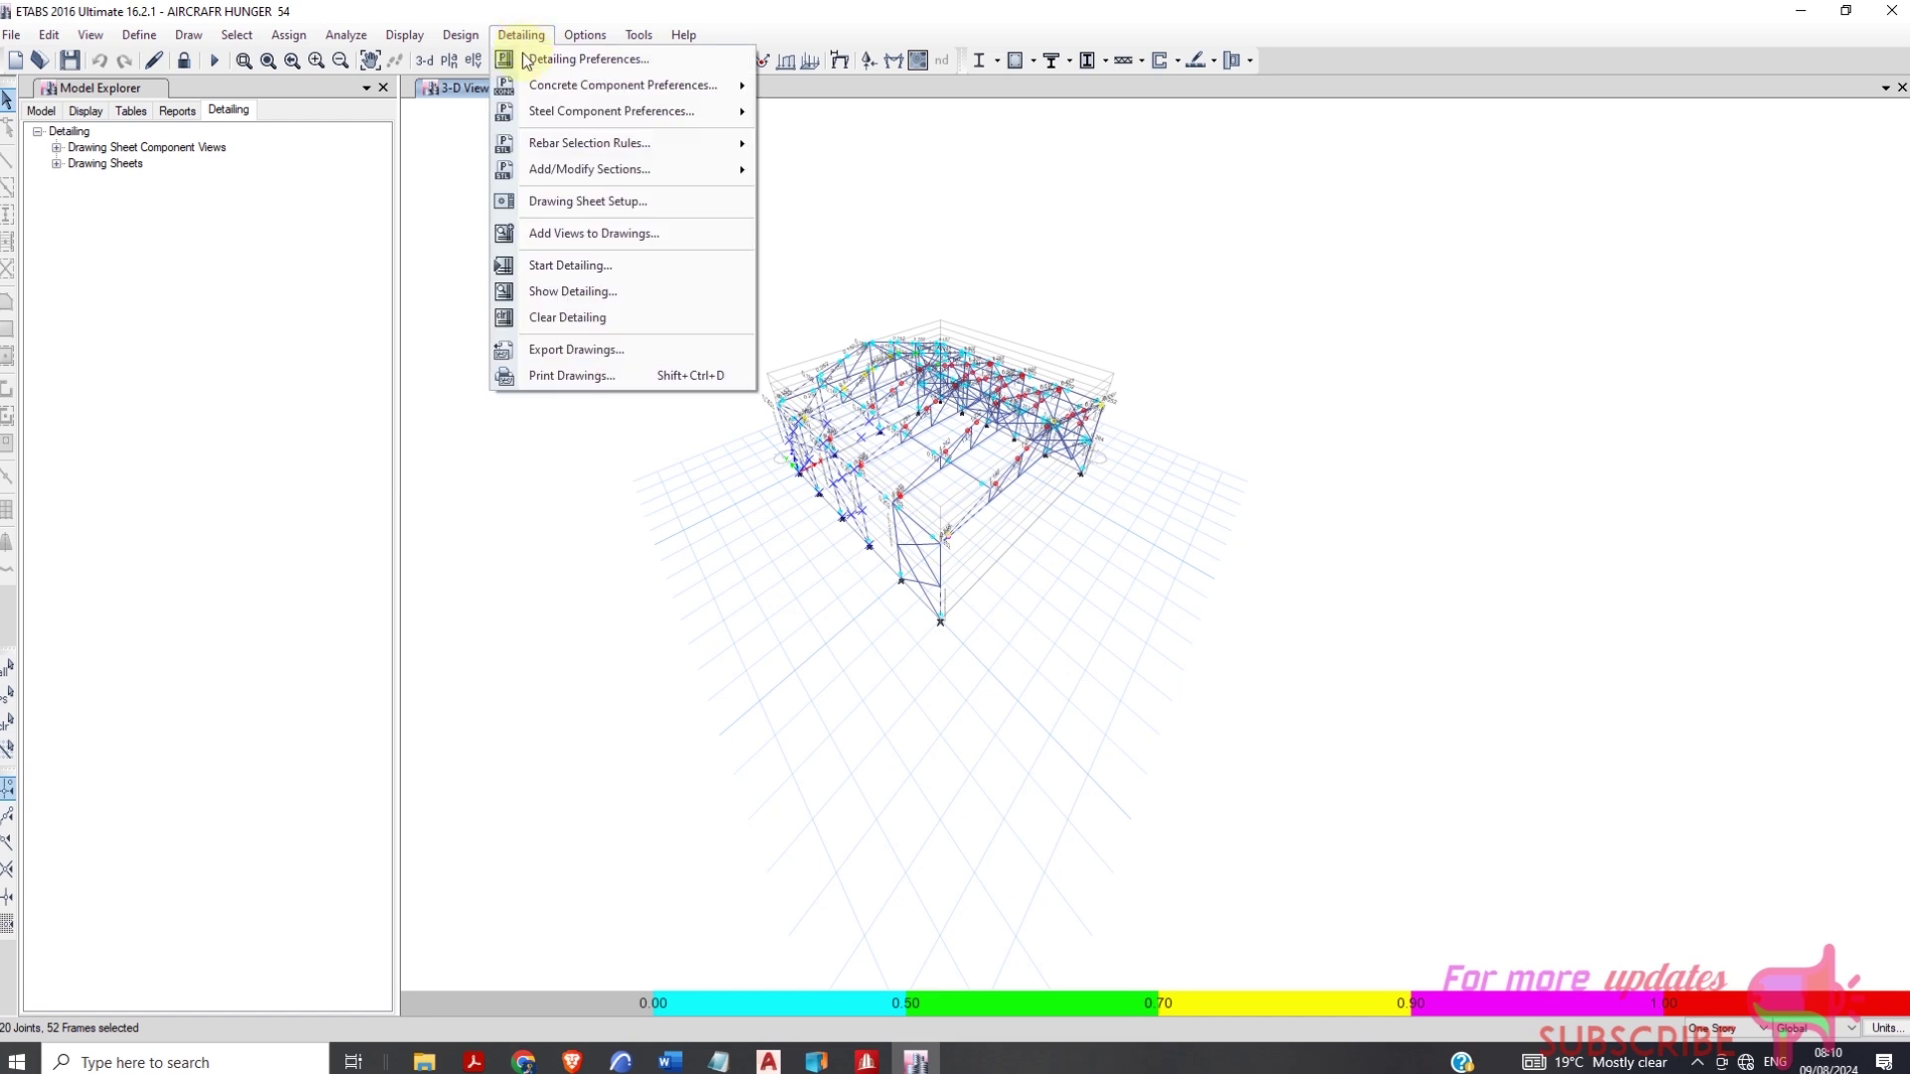
left_click(553, 234)
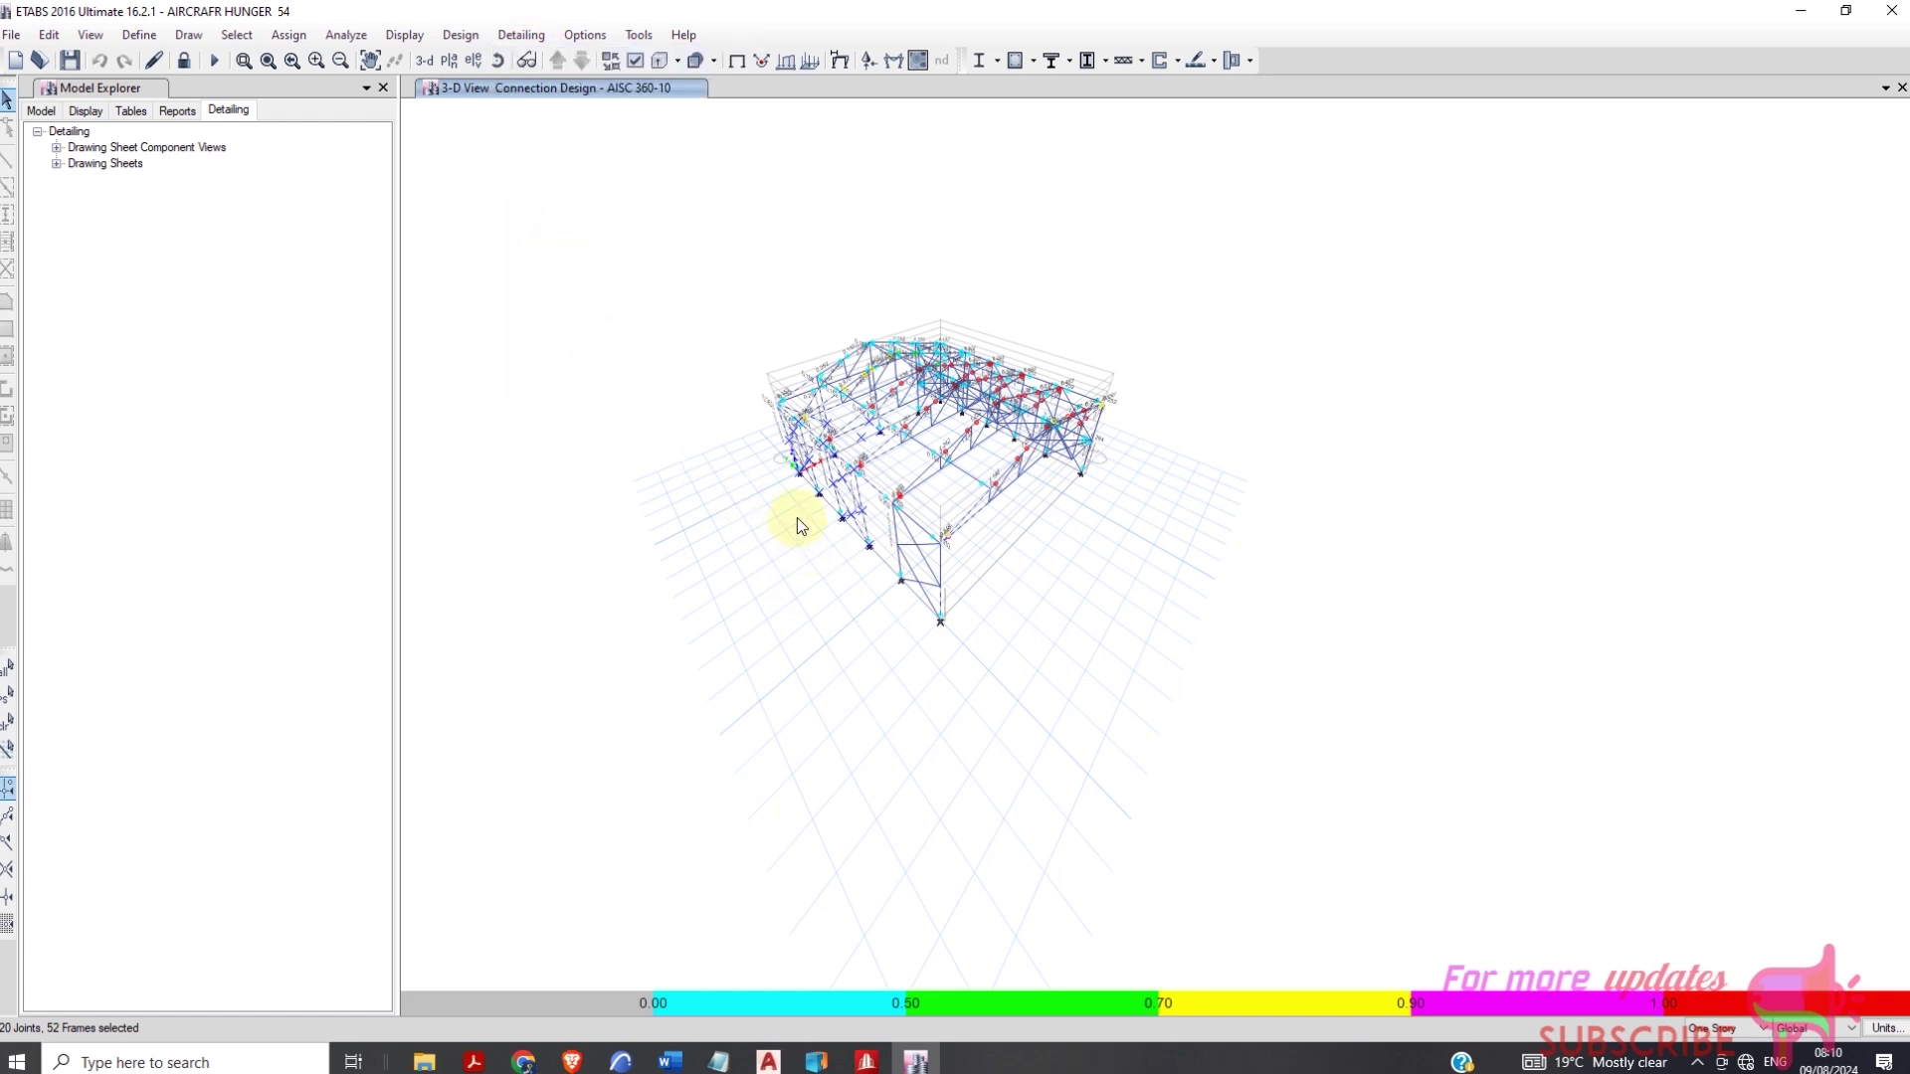
left_click(513, 37)
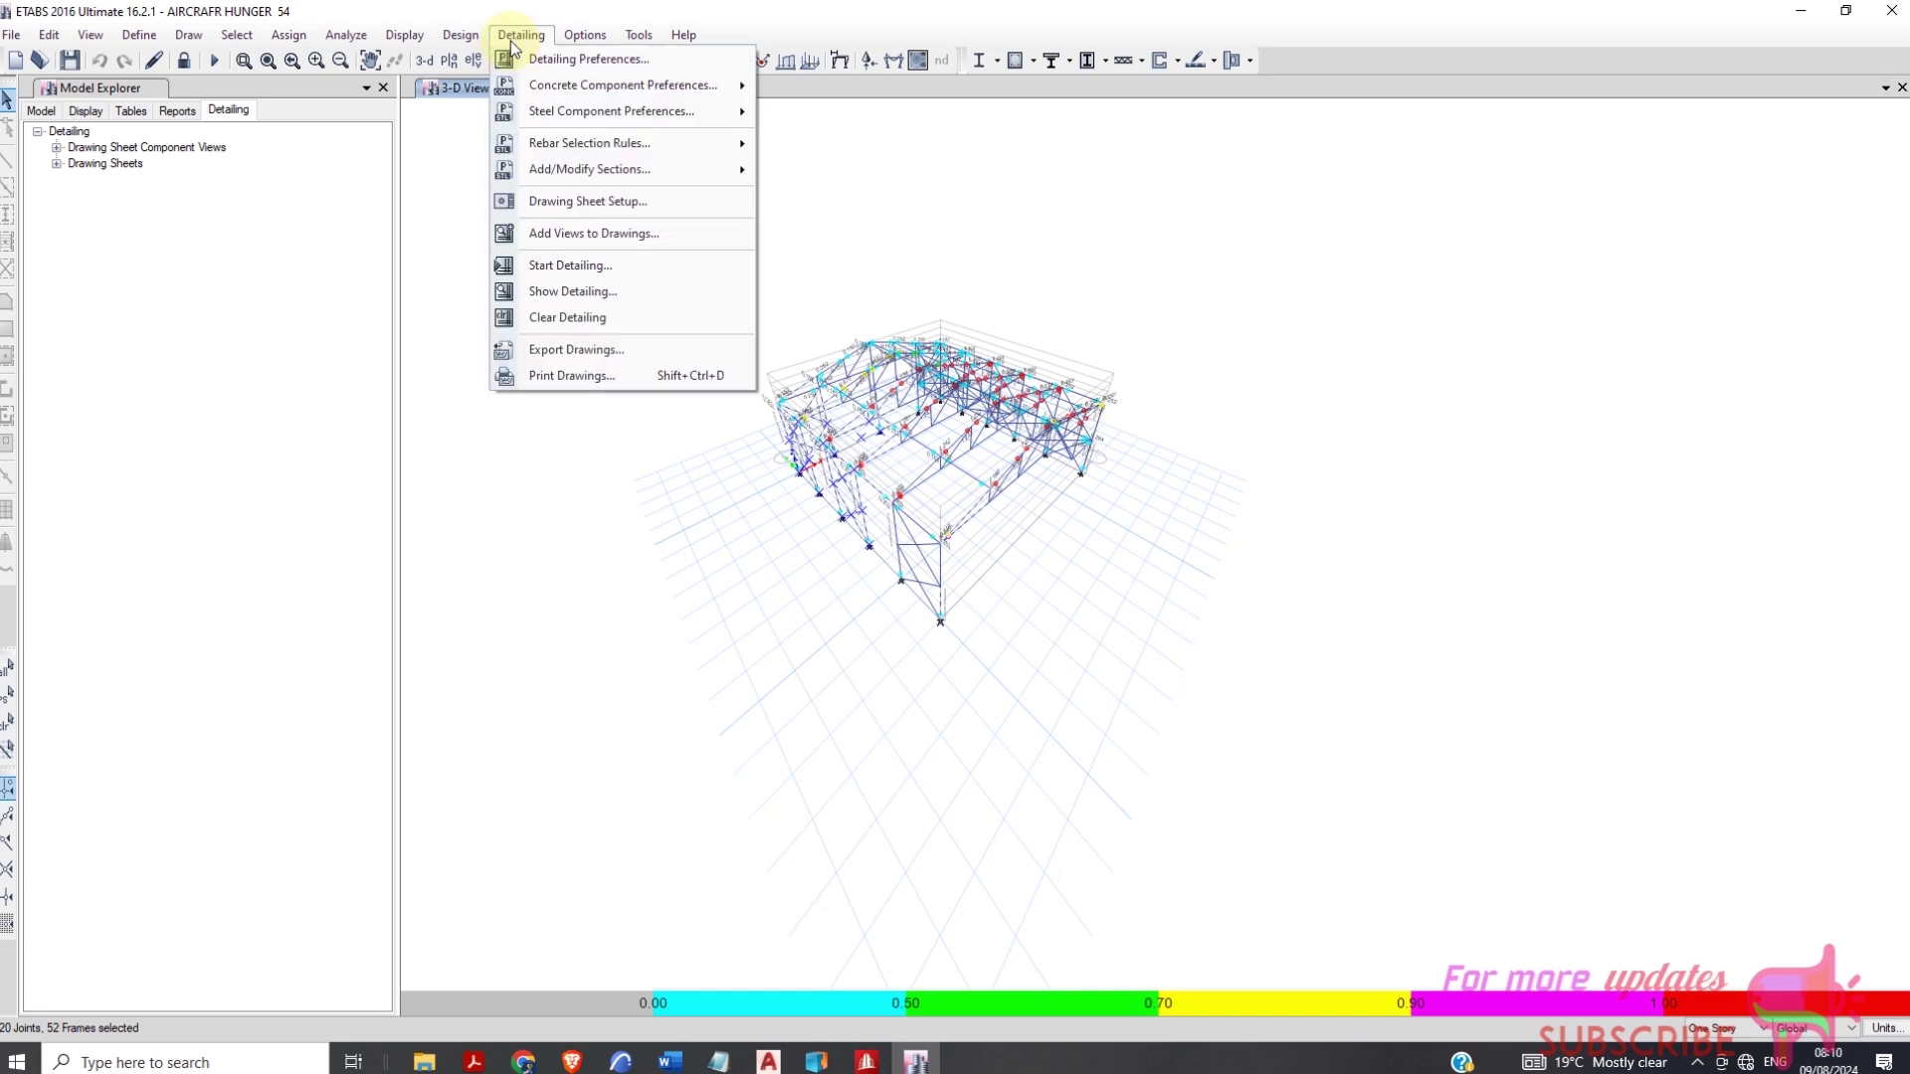
left_click(554, 238)
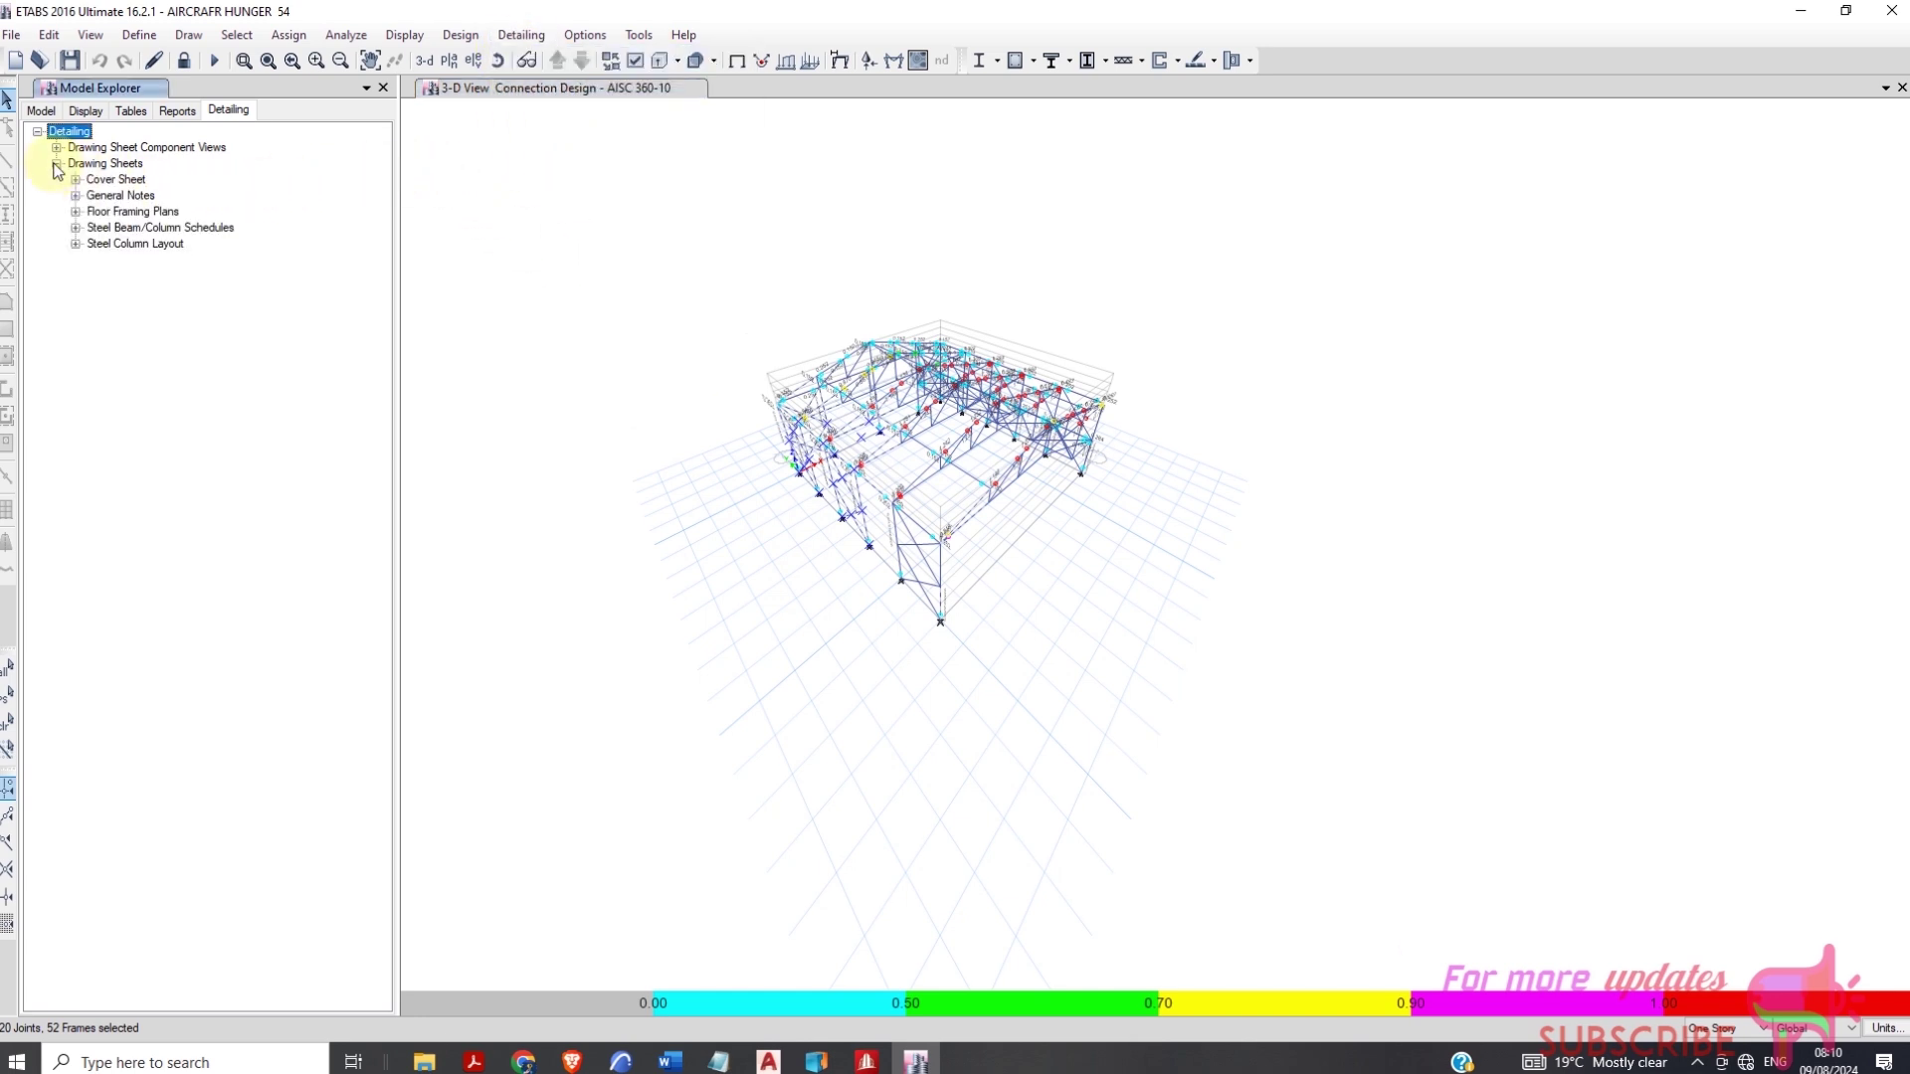
left_click(523, 37)
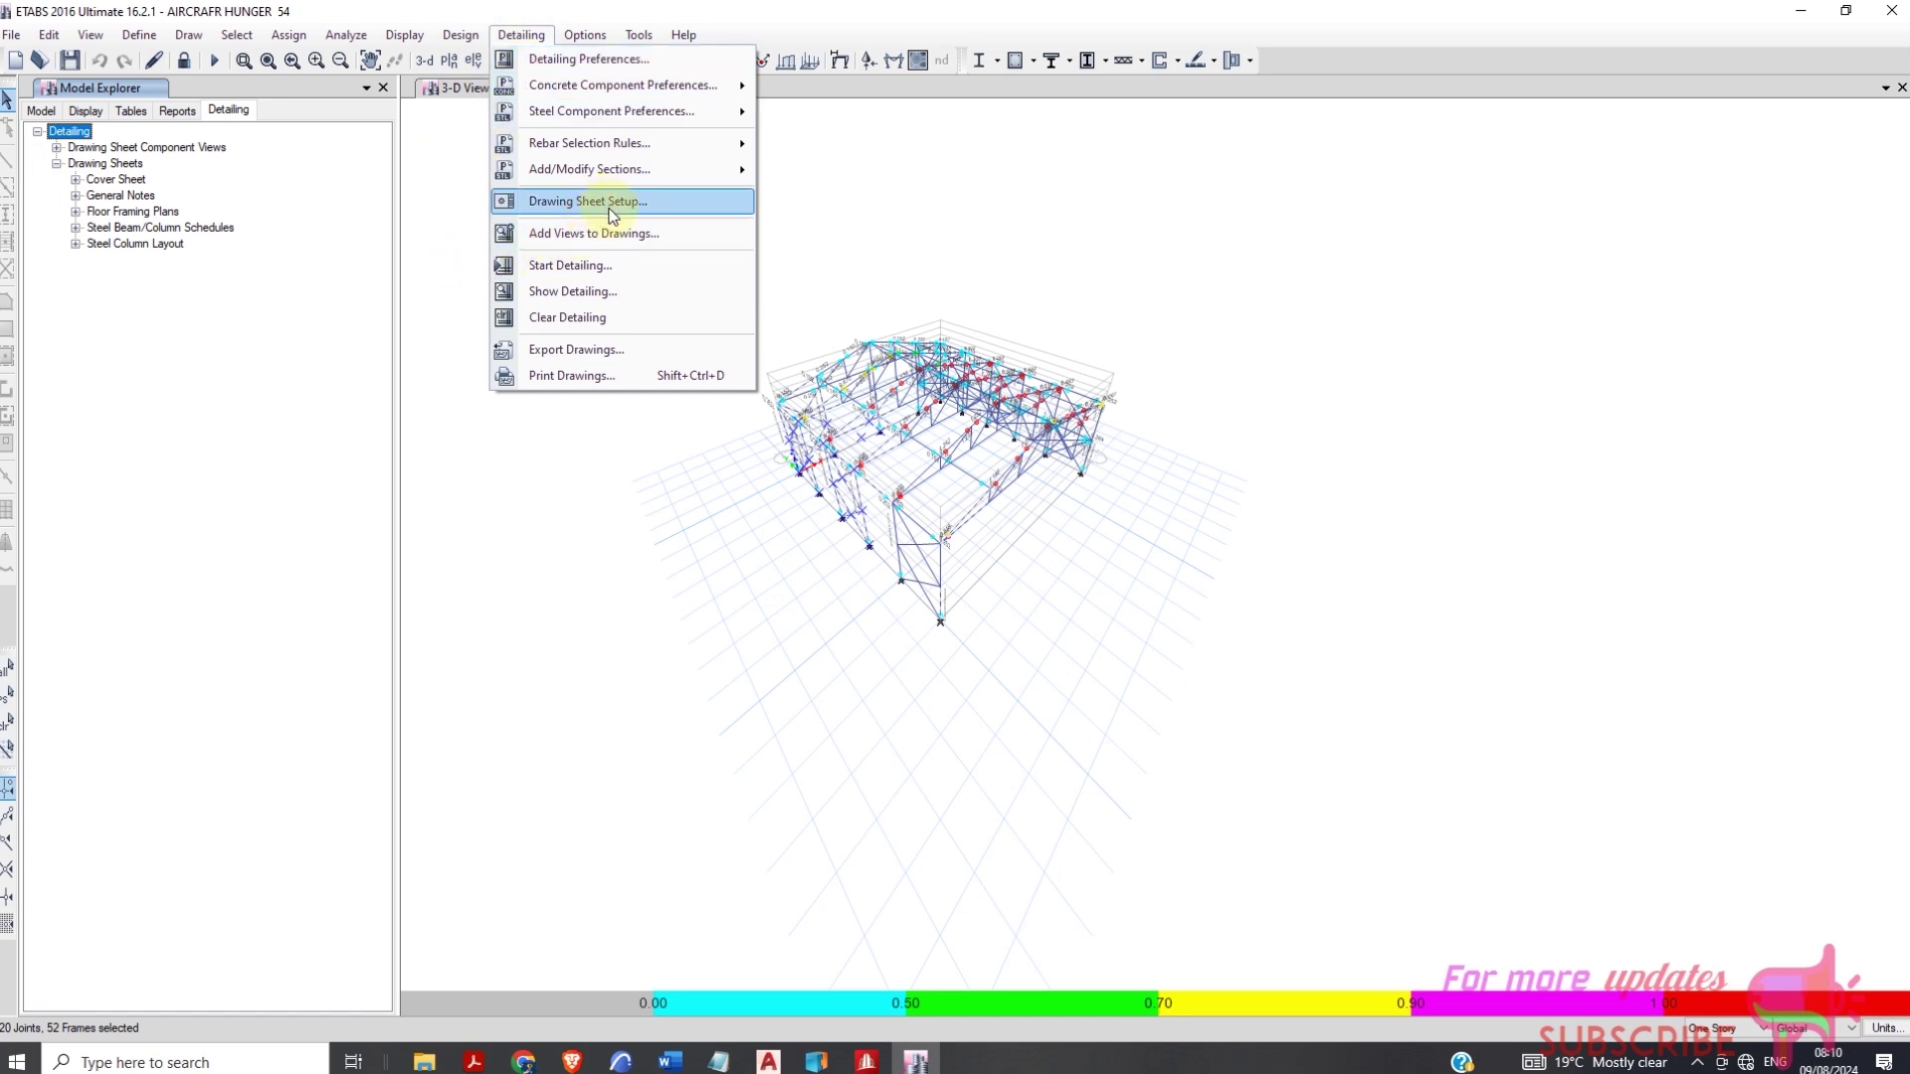
left_click(536, 235)
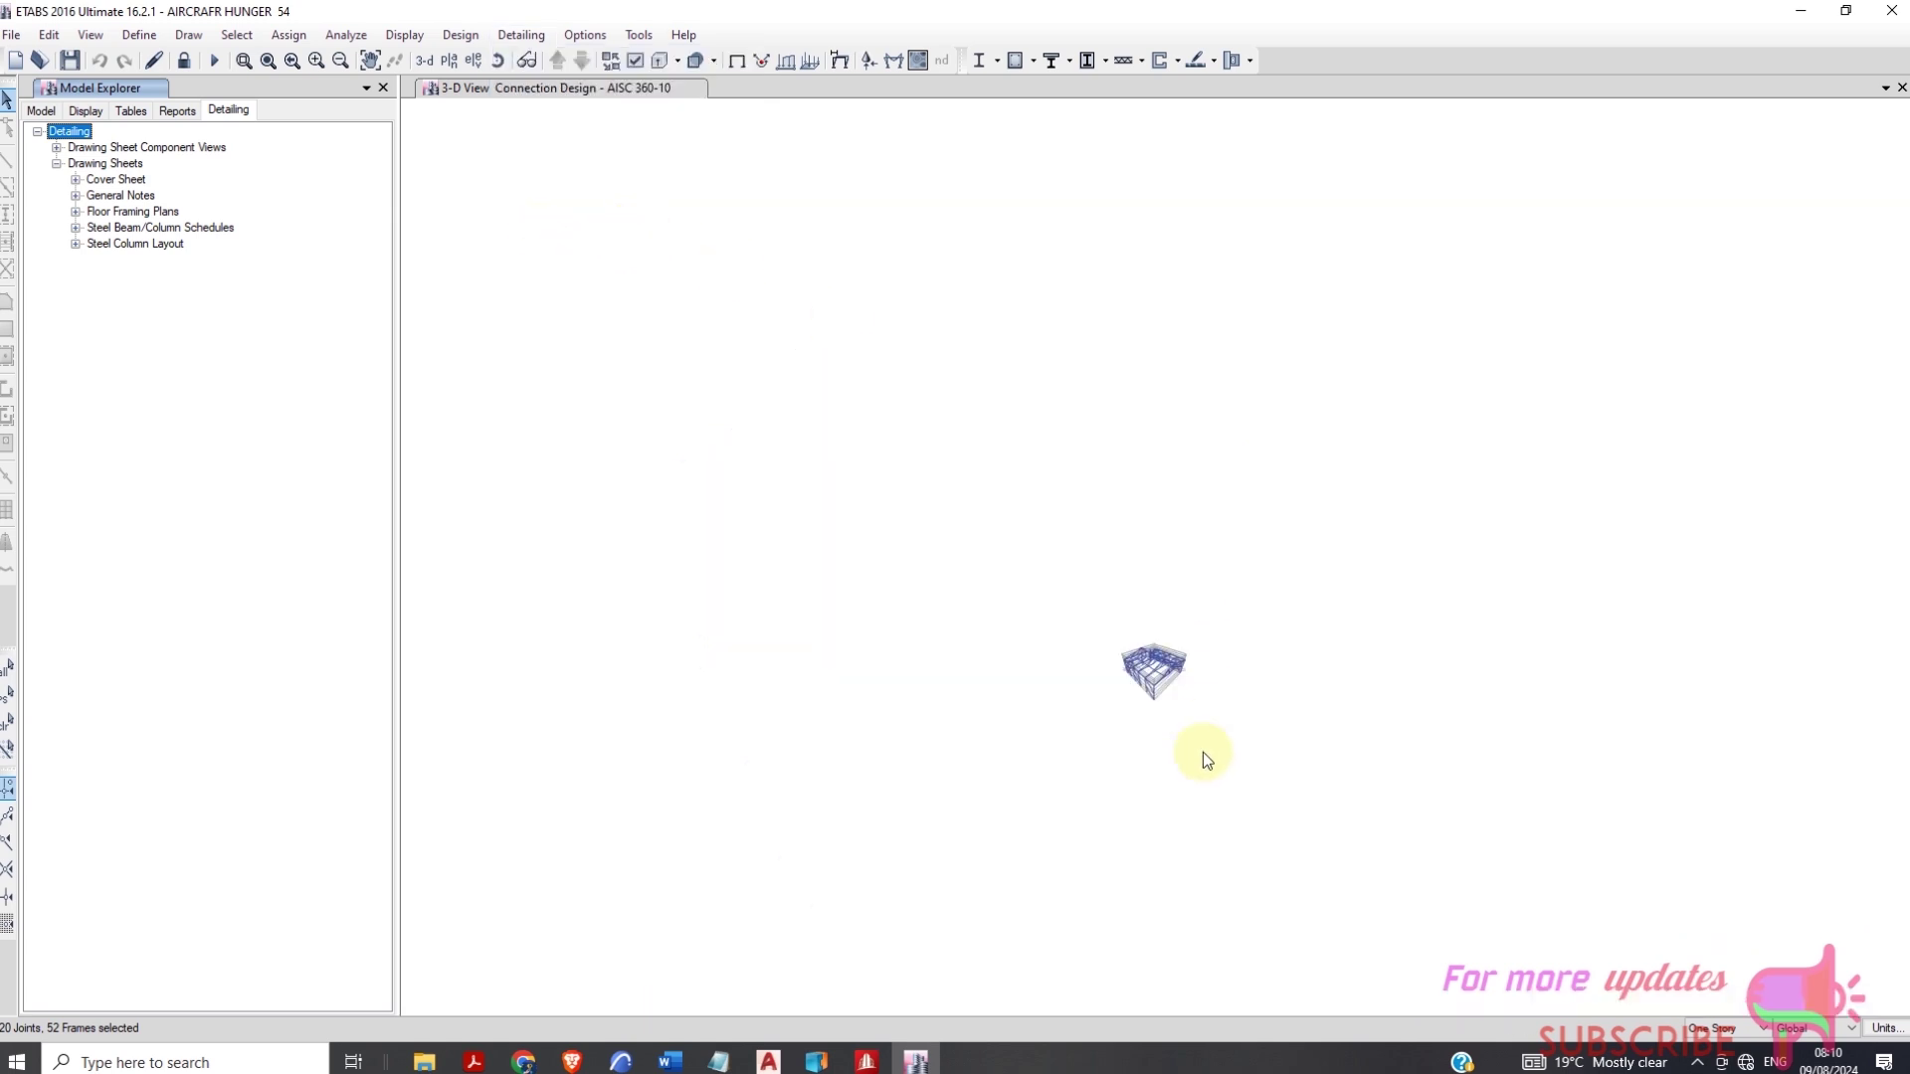
left_click(527, 36)
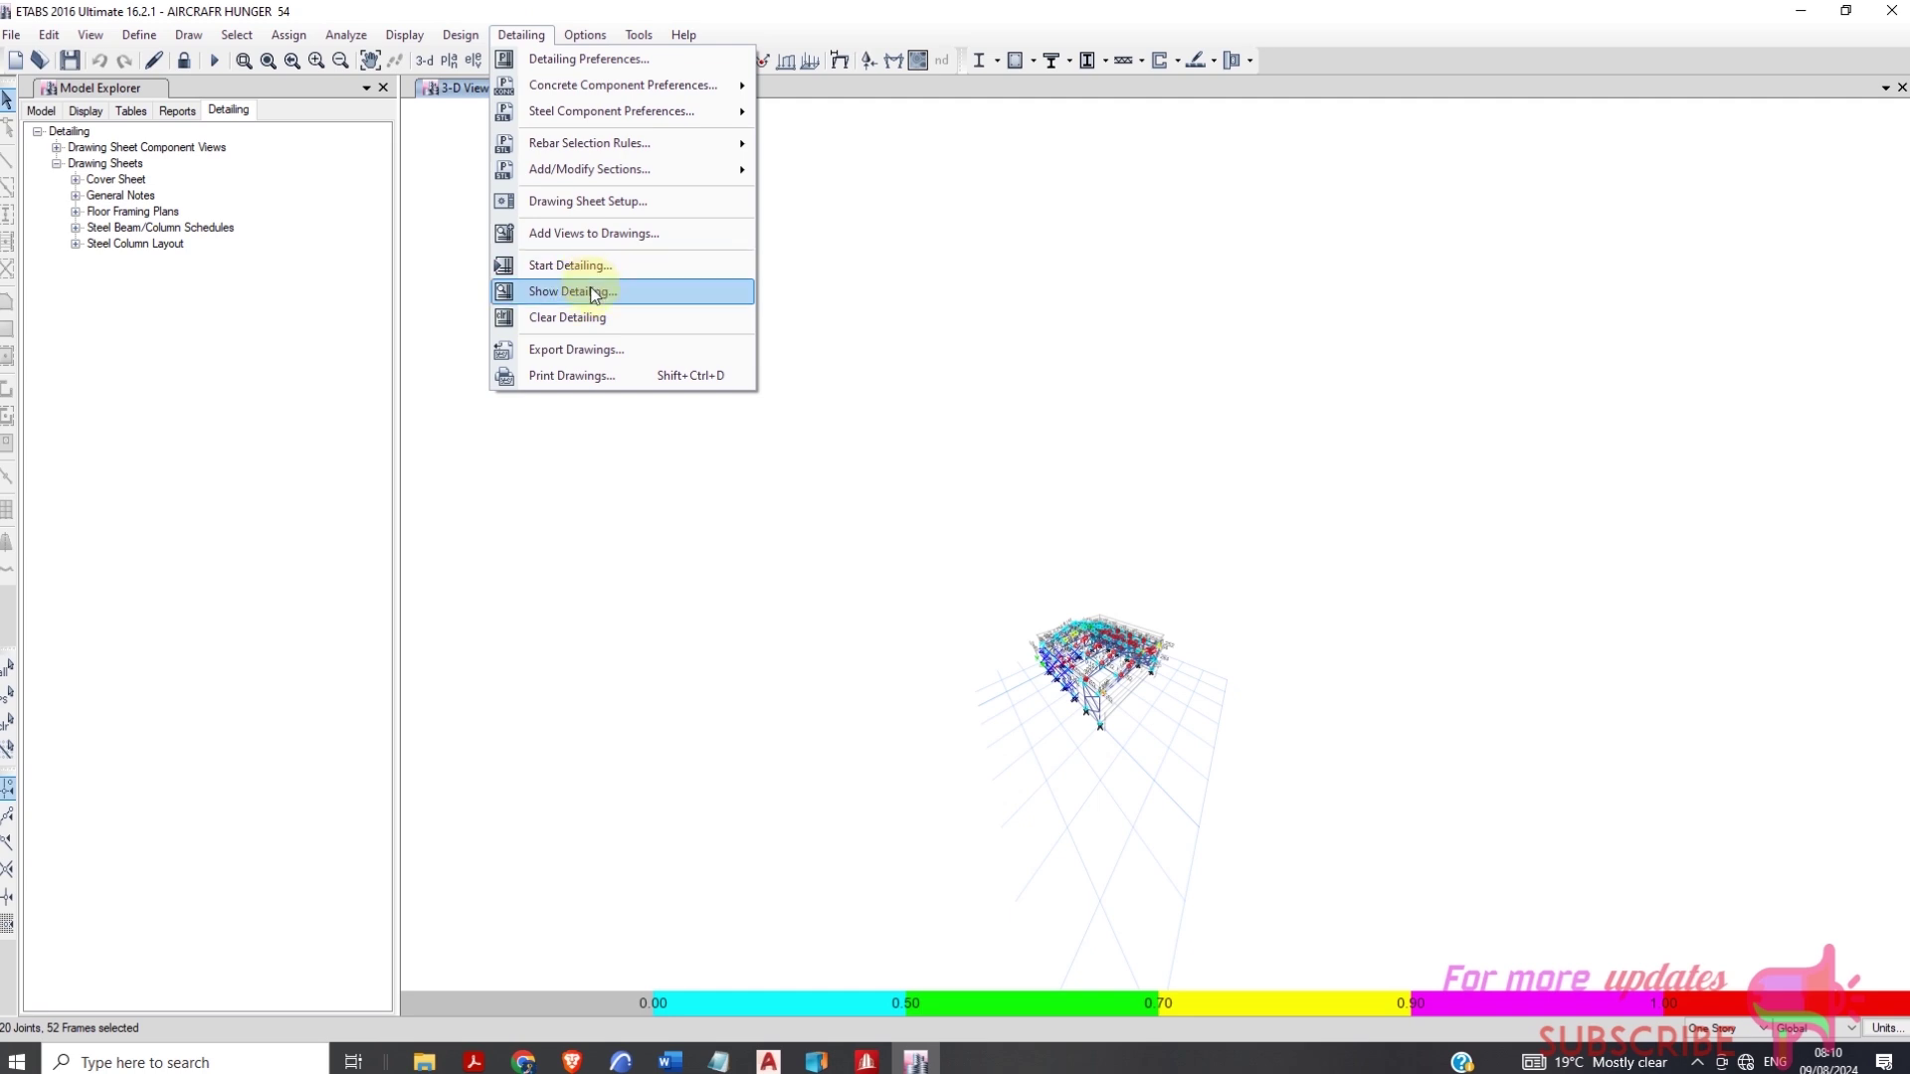
Clear all detailing drawings, then rerun Start Detailing to produce the Story8 framing plan
left_click(590, 319)
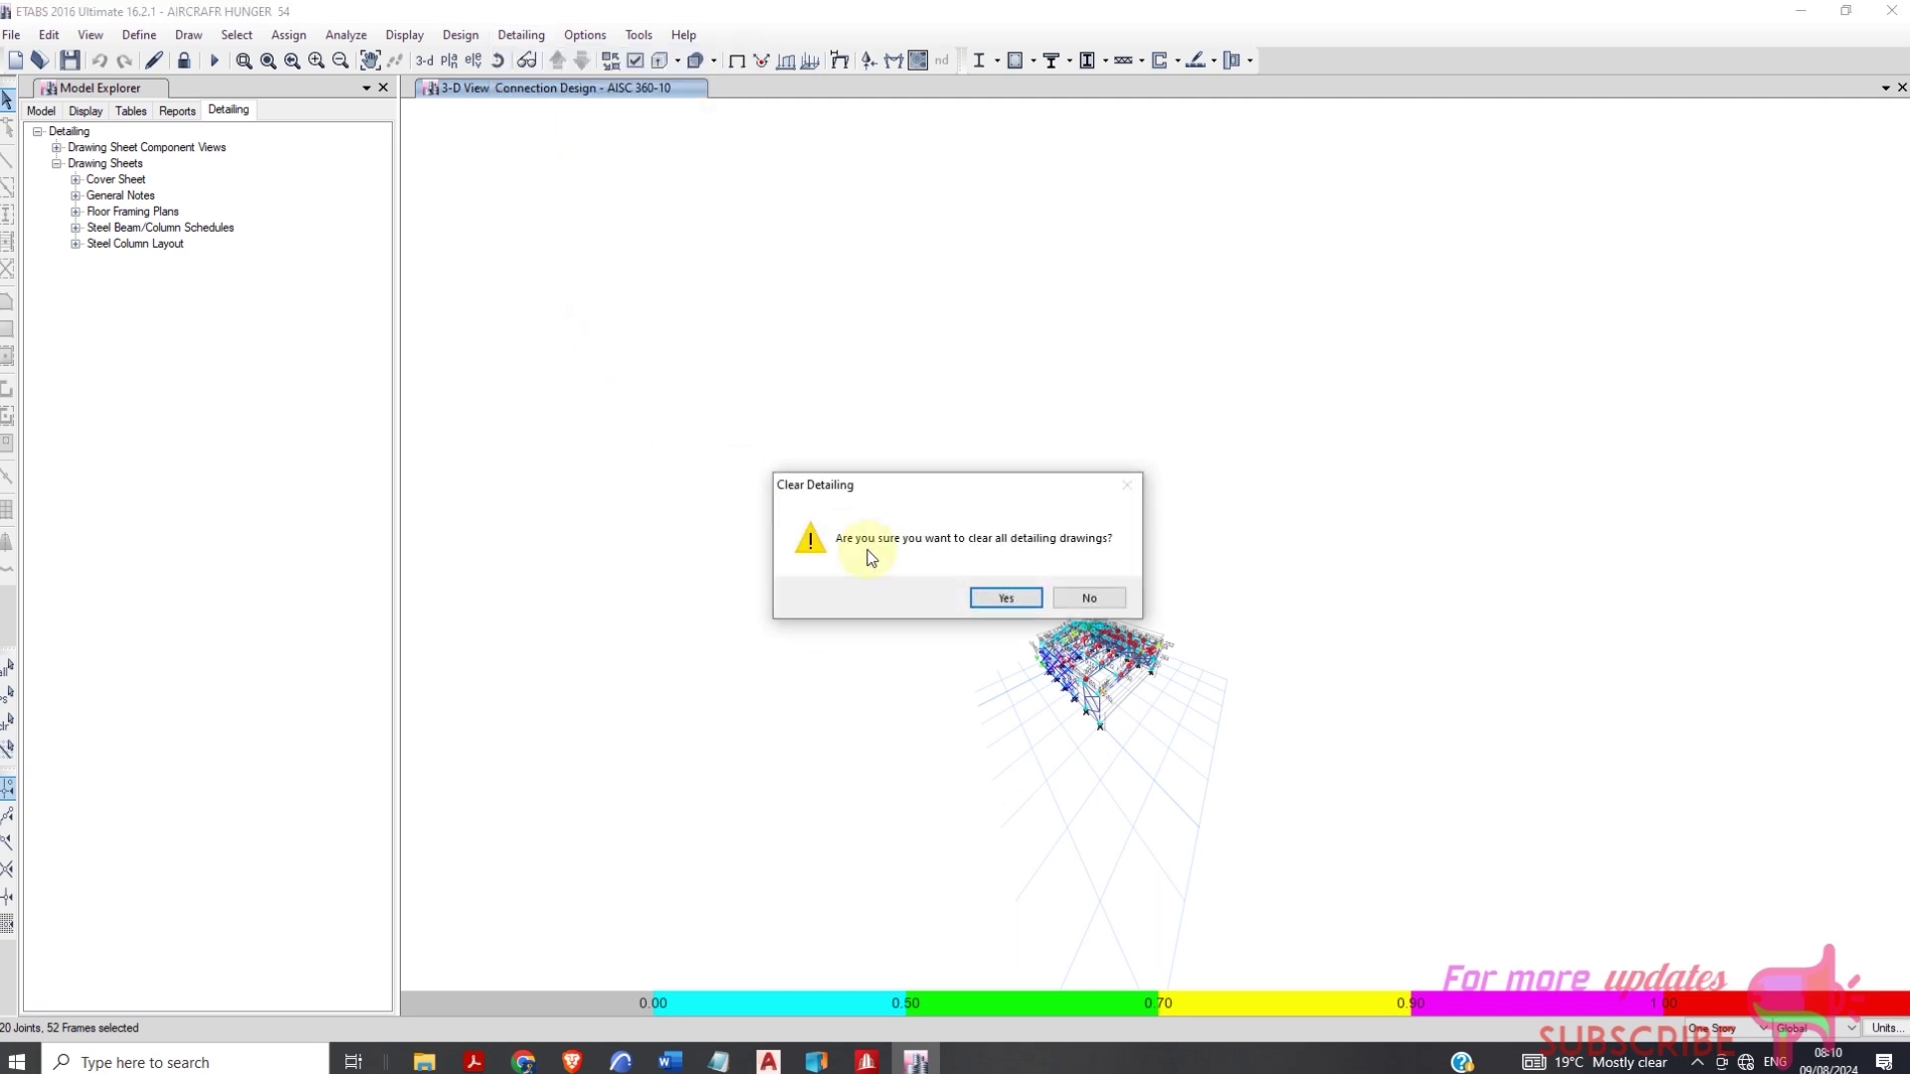
left_click(998, 598)
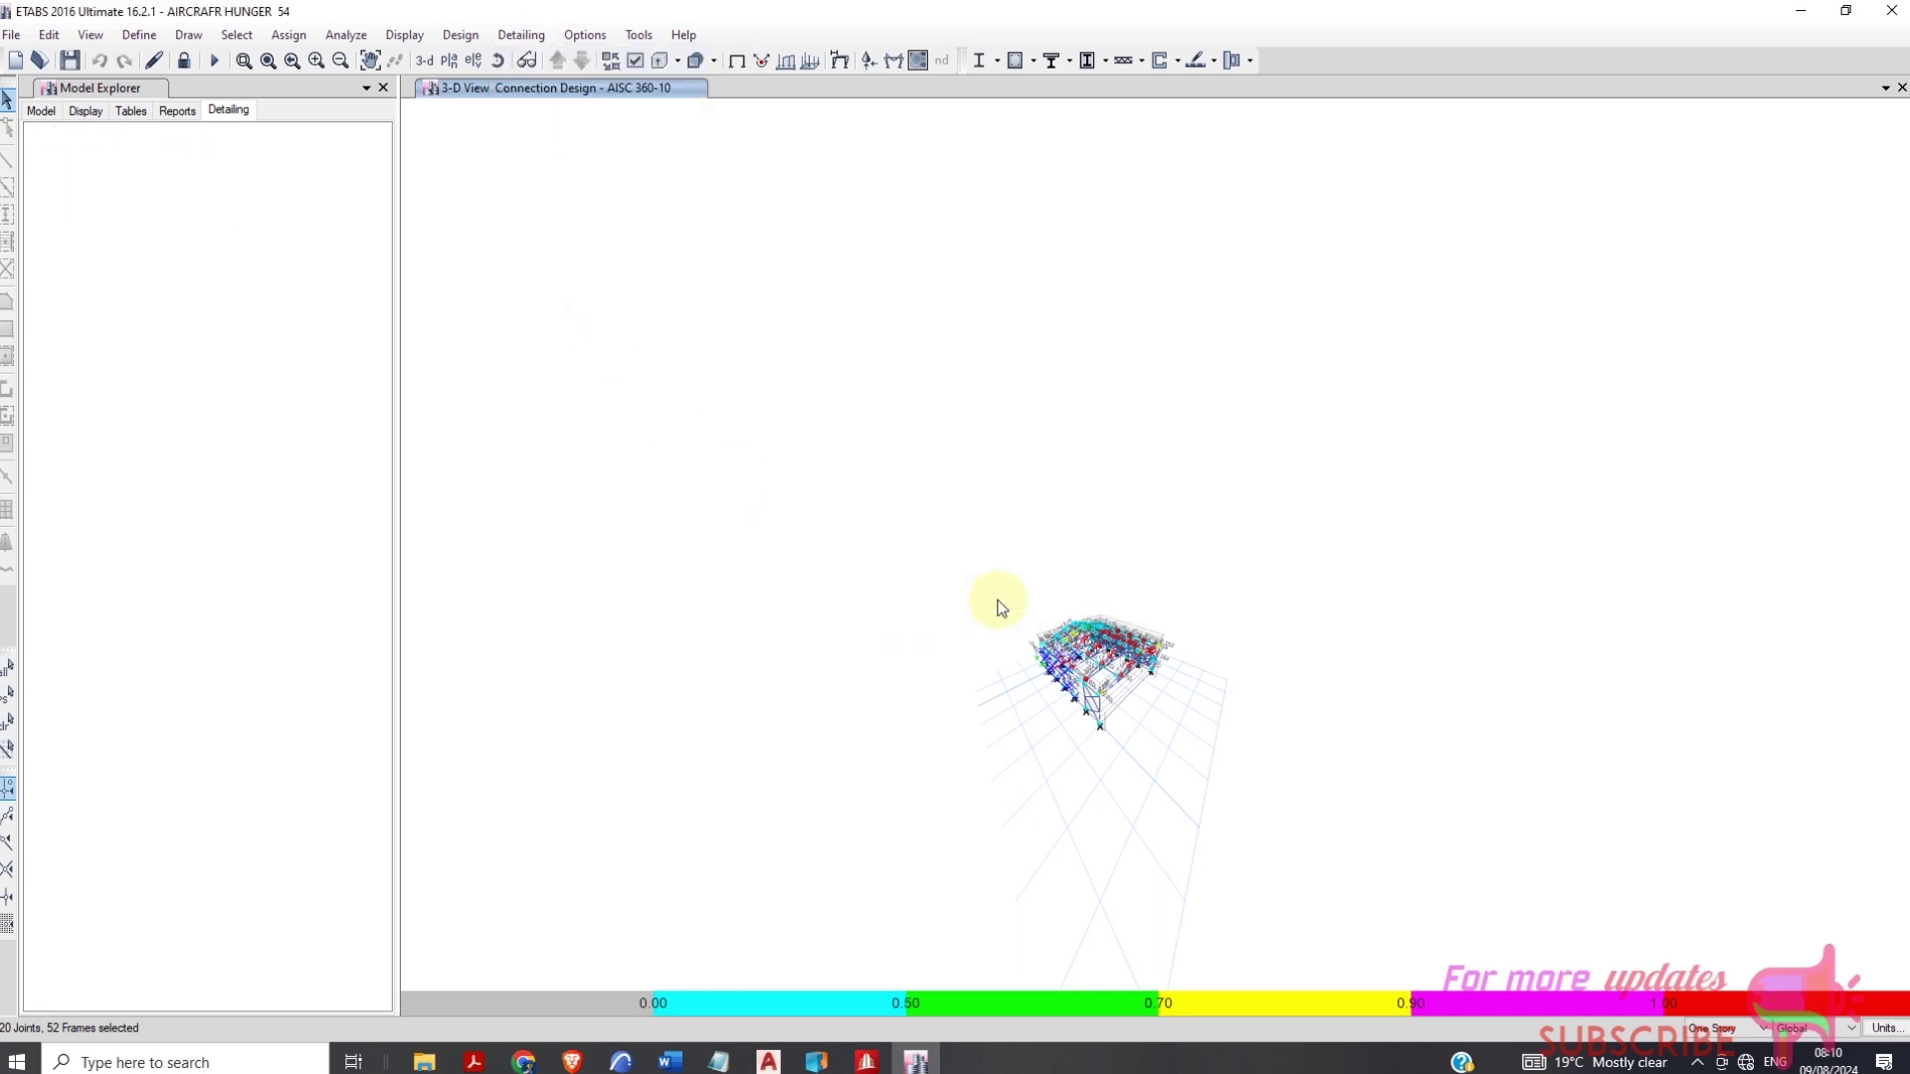
left_click(521, 38)
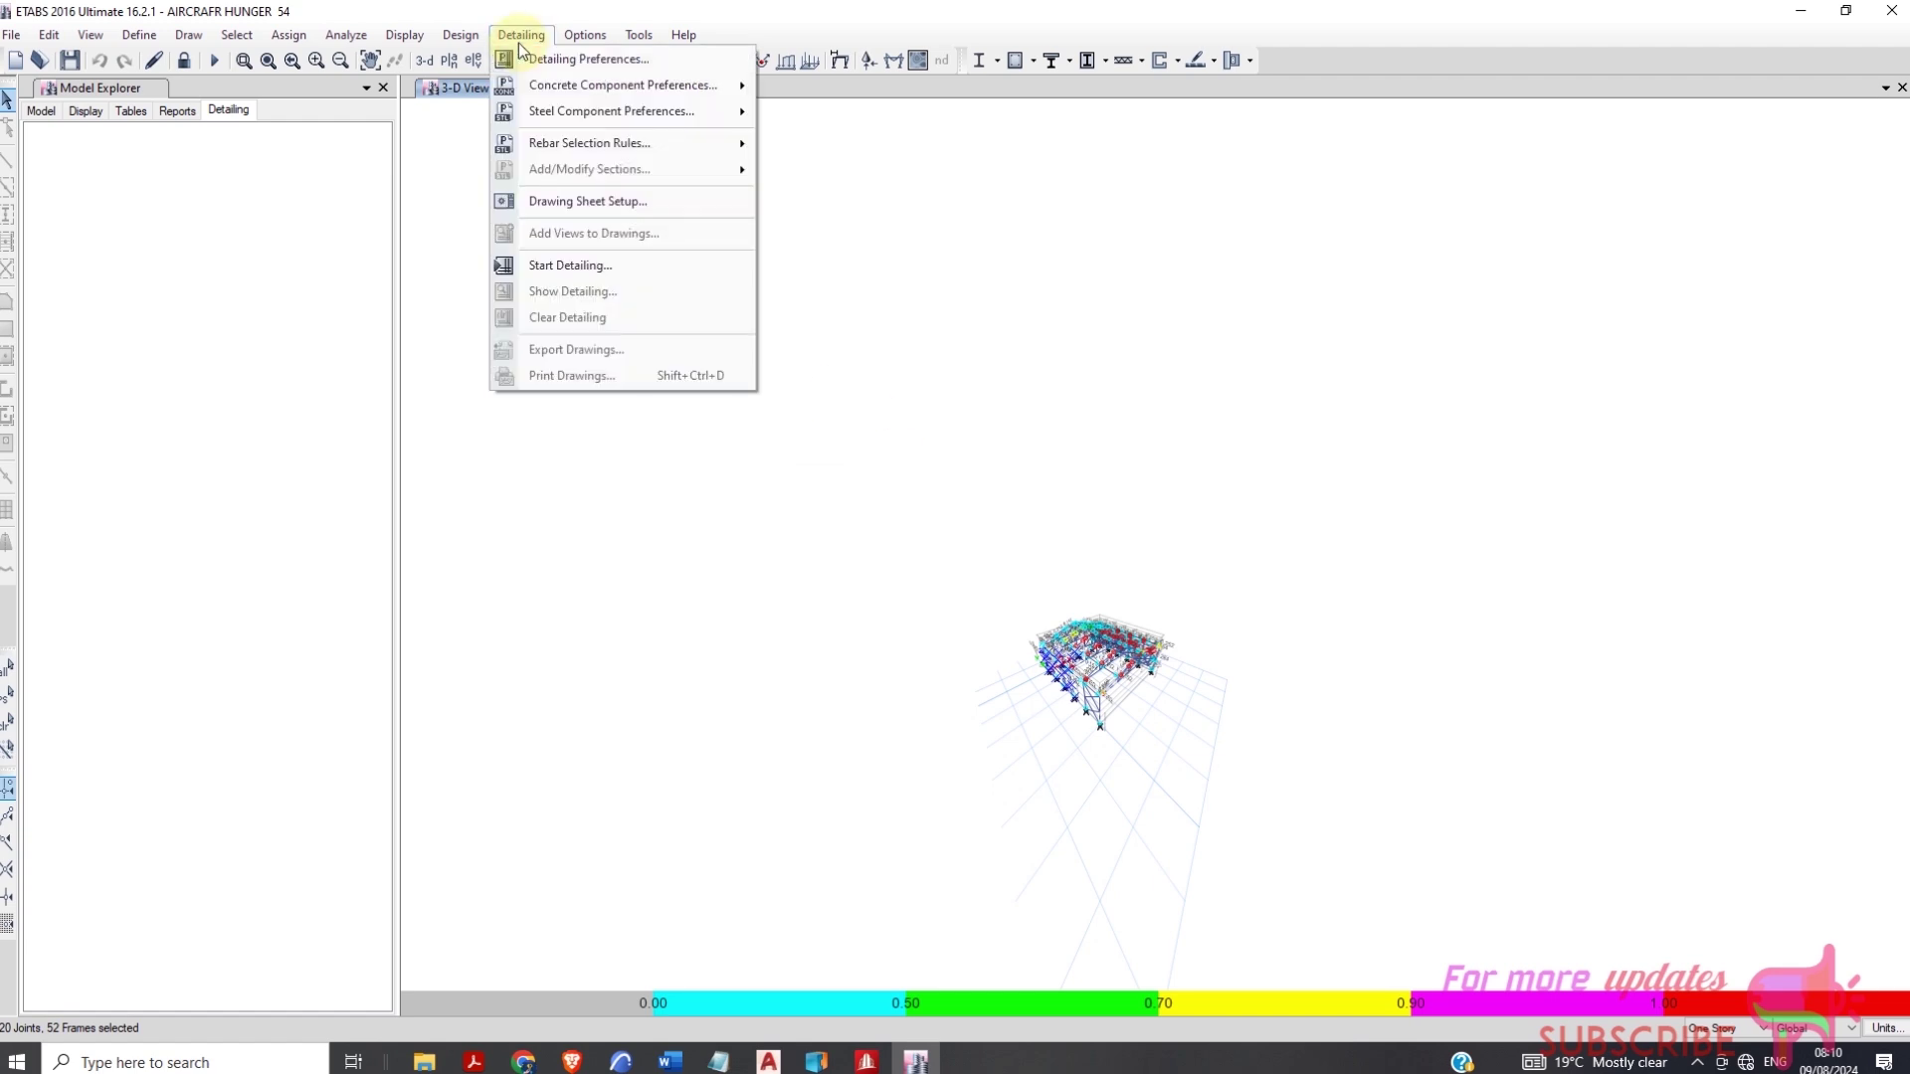
left_click(561, 267)
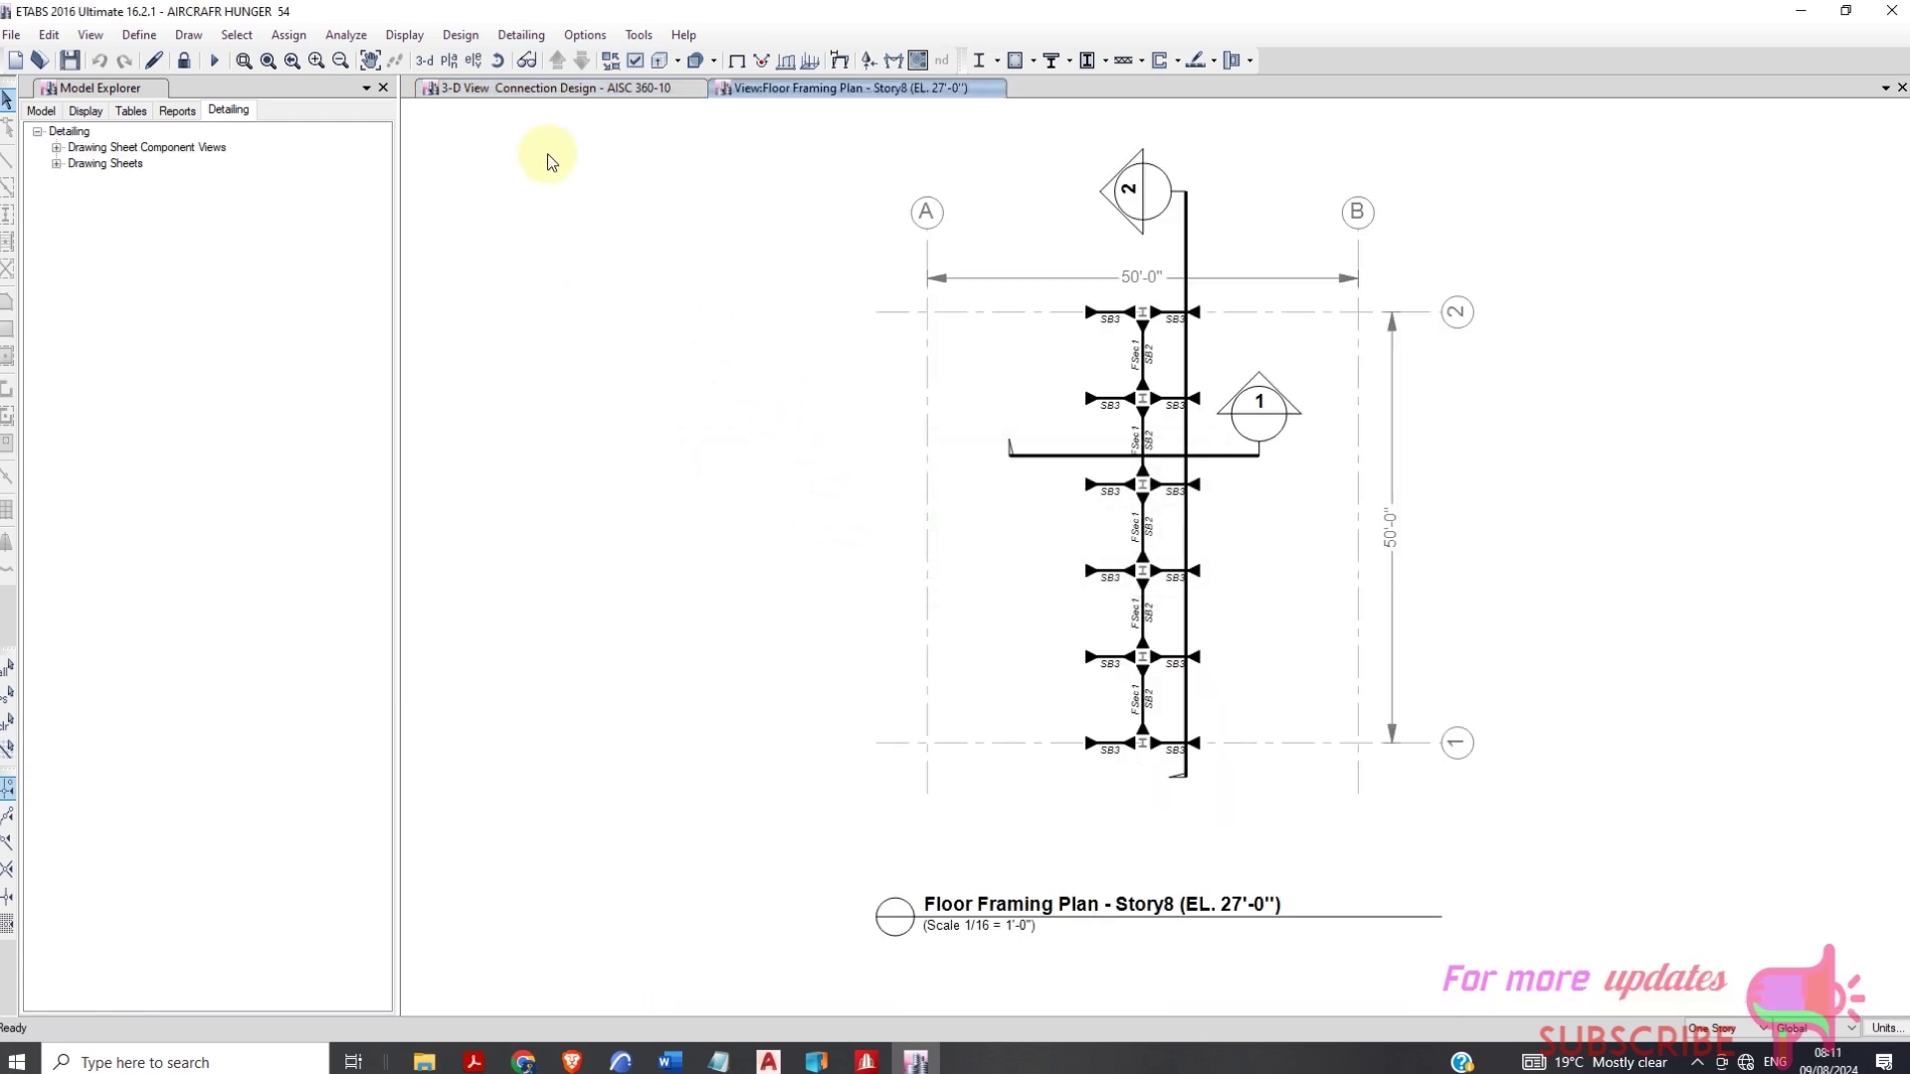
left_click(521, 34)
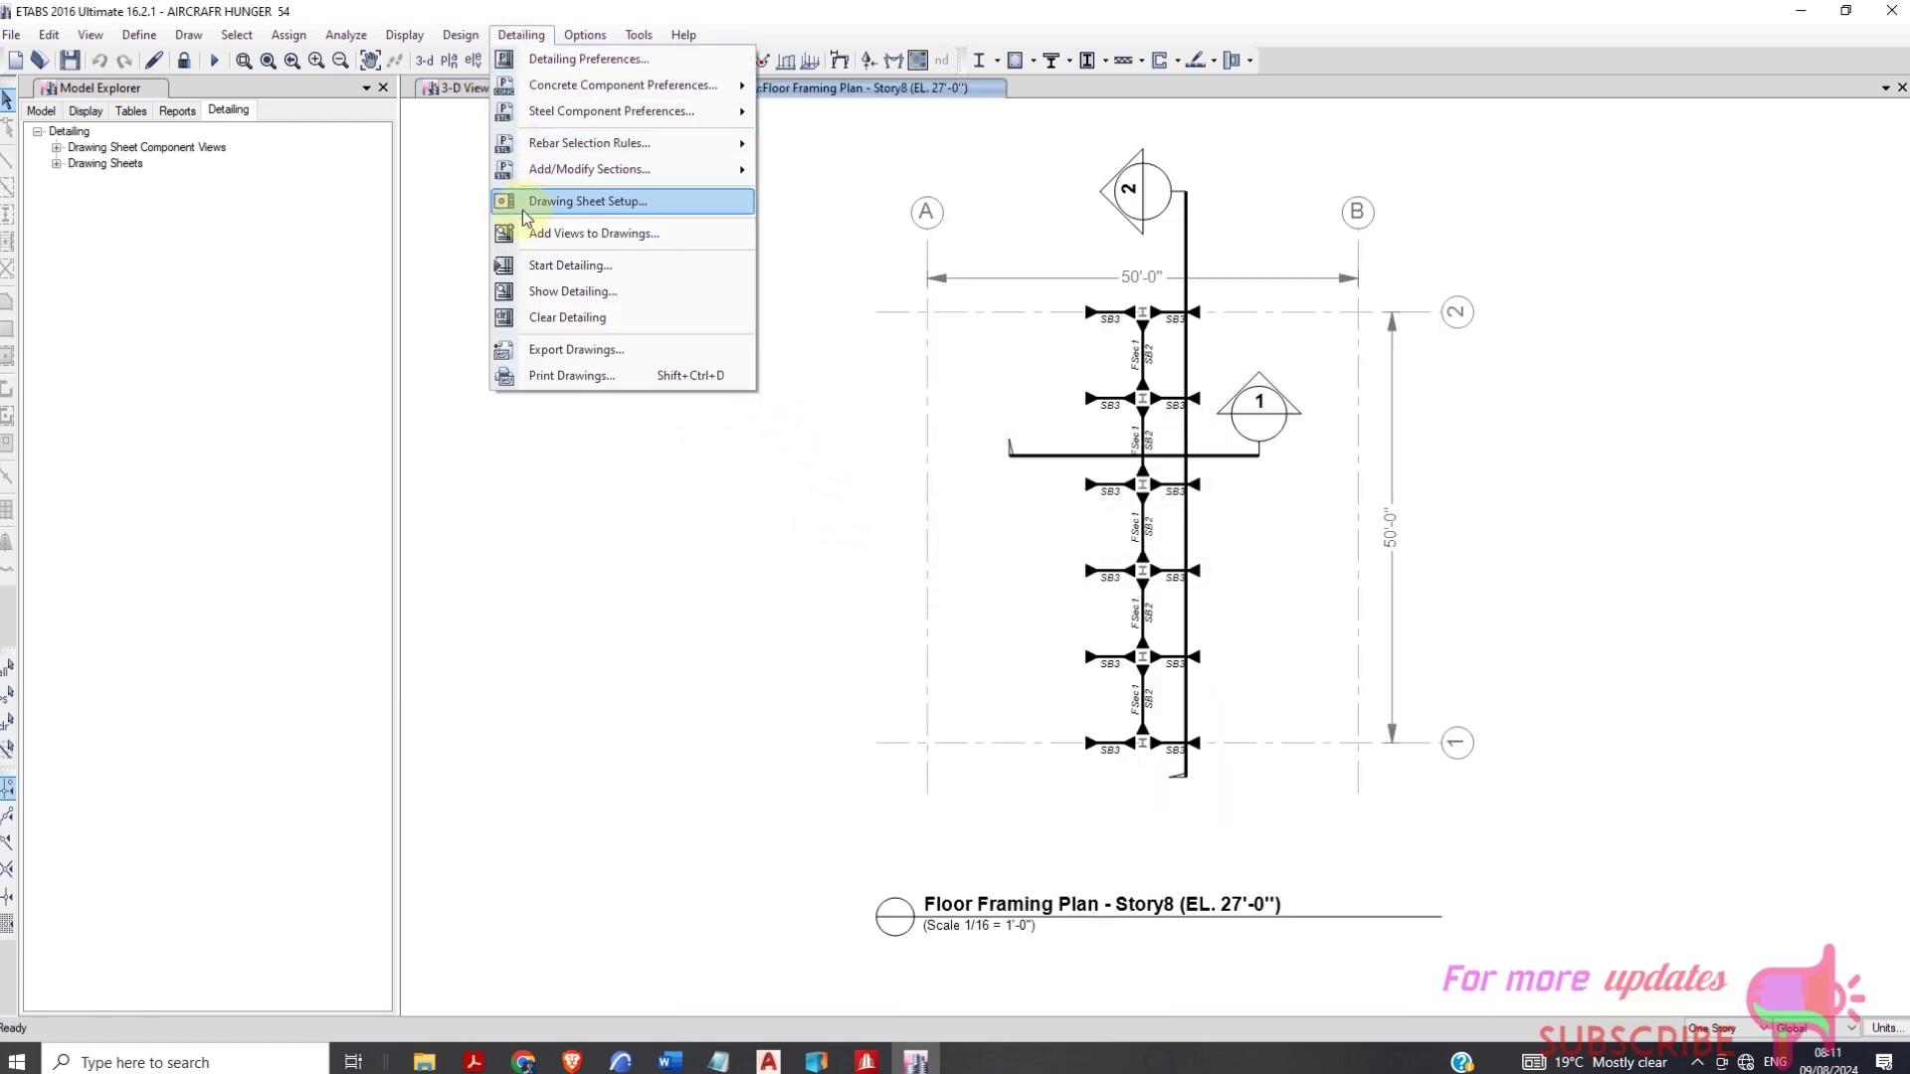
Tick the Floor Framing Plan - Story8, Sect 1 and Sect 2 Story8 slab views
left_click(554, 234)
left_click(926, 351)
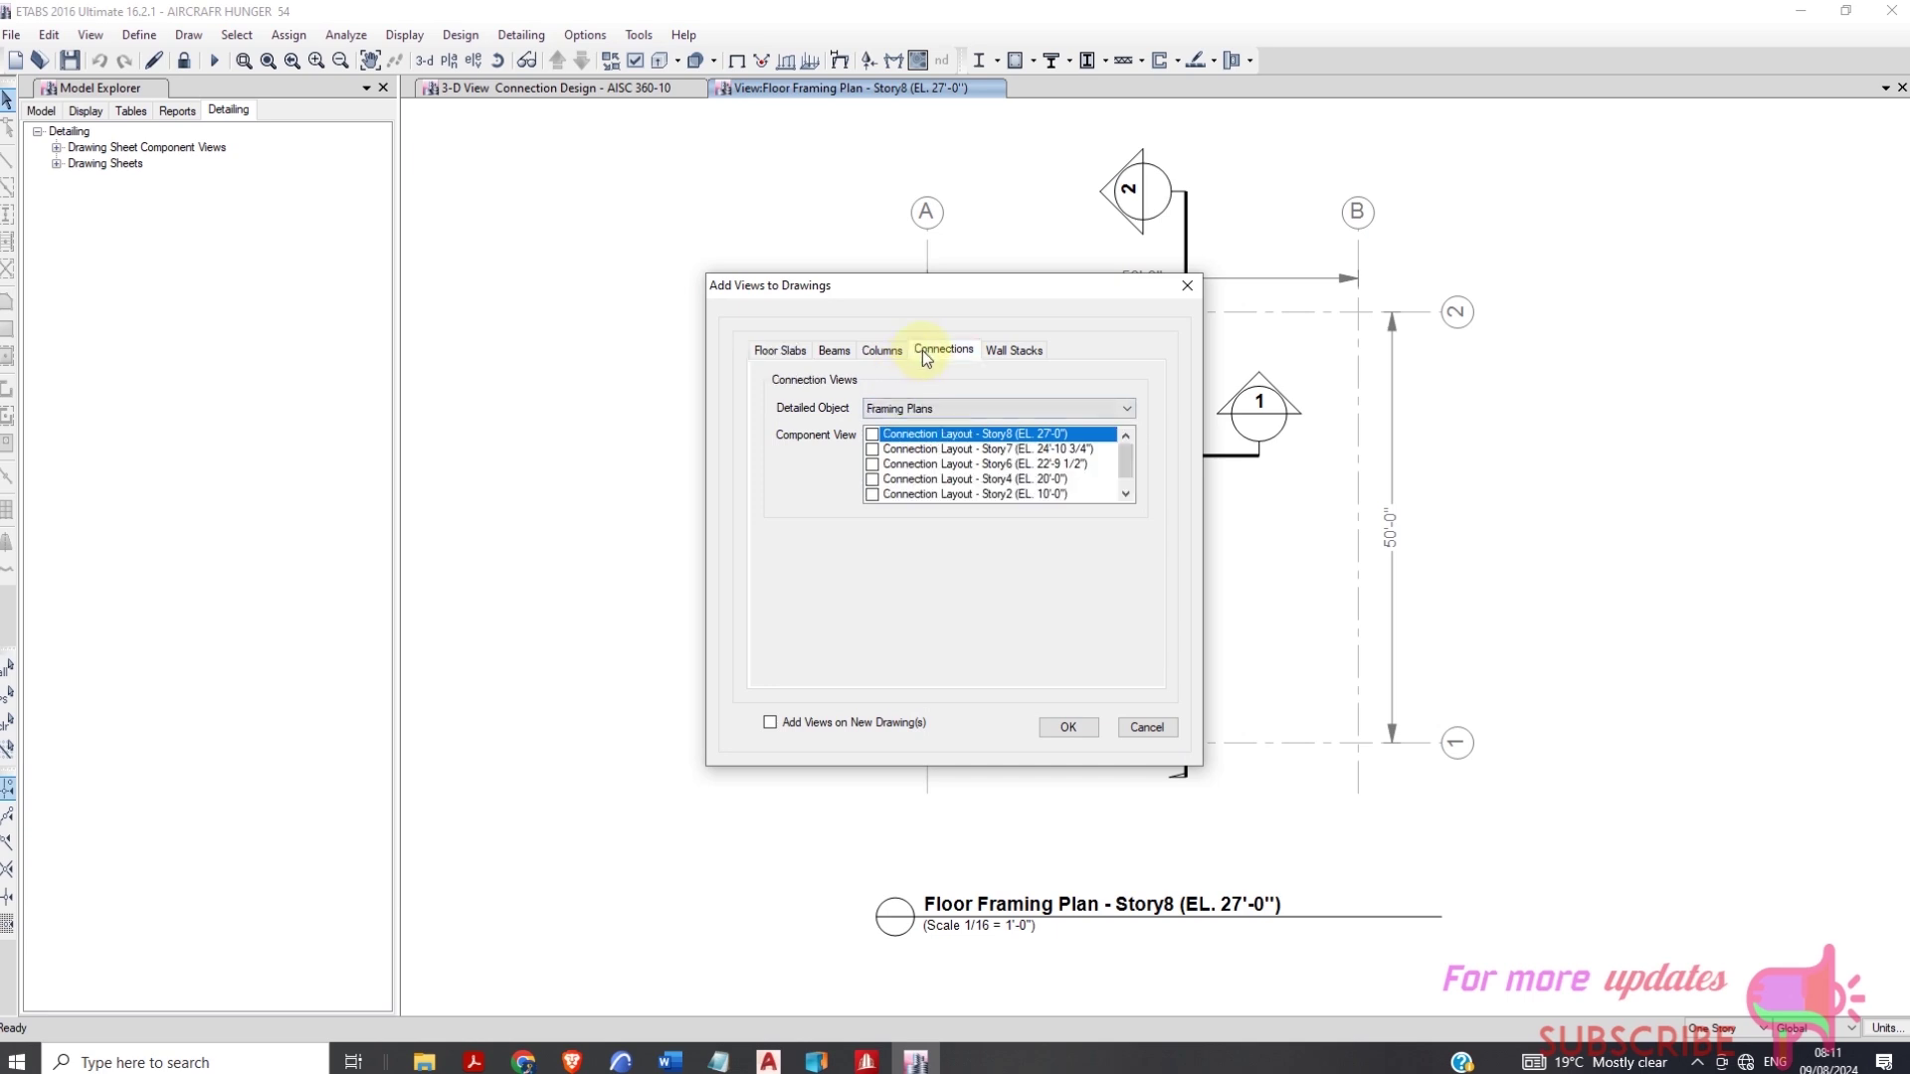
left_click(778, 350)
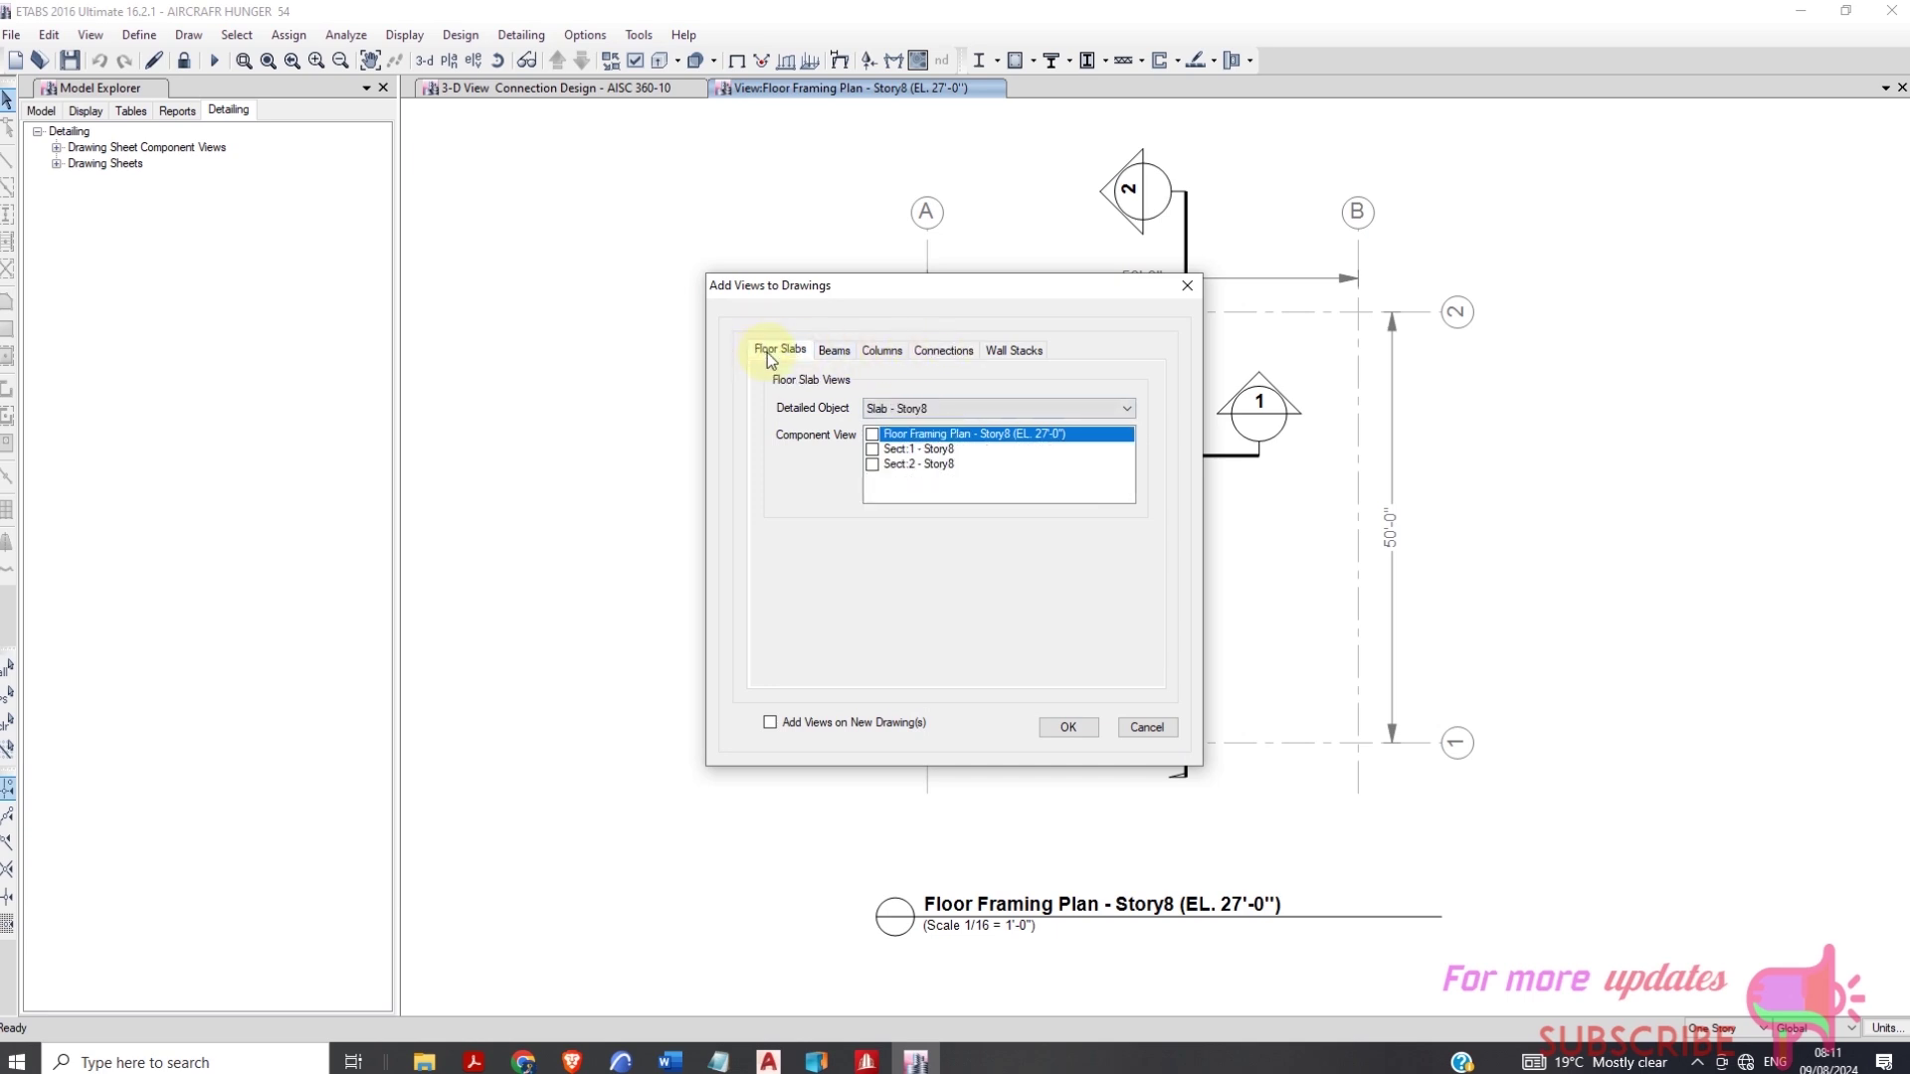
left_click(873, 434)
left_click(873, 450)
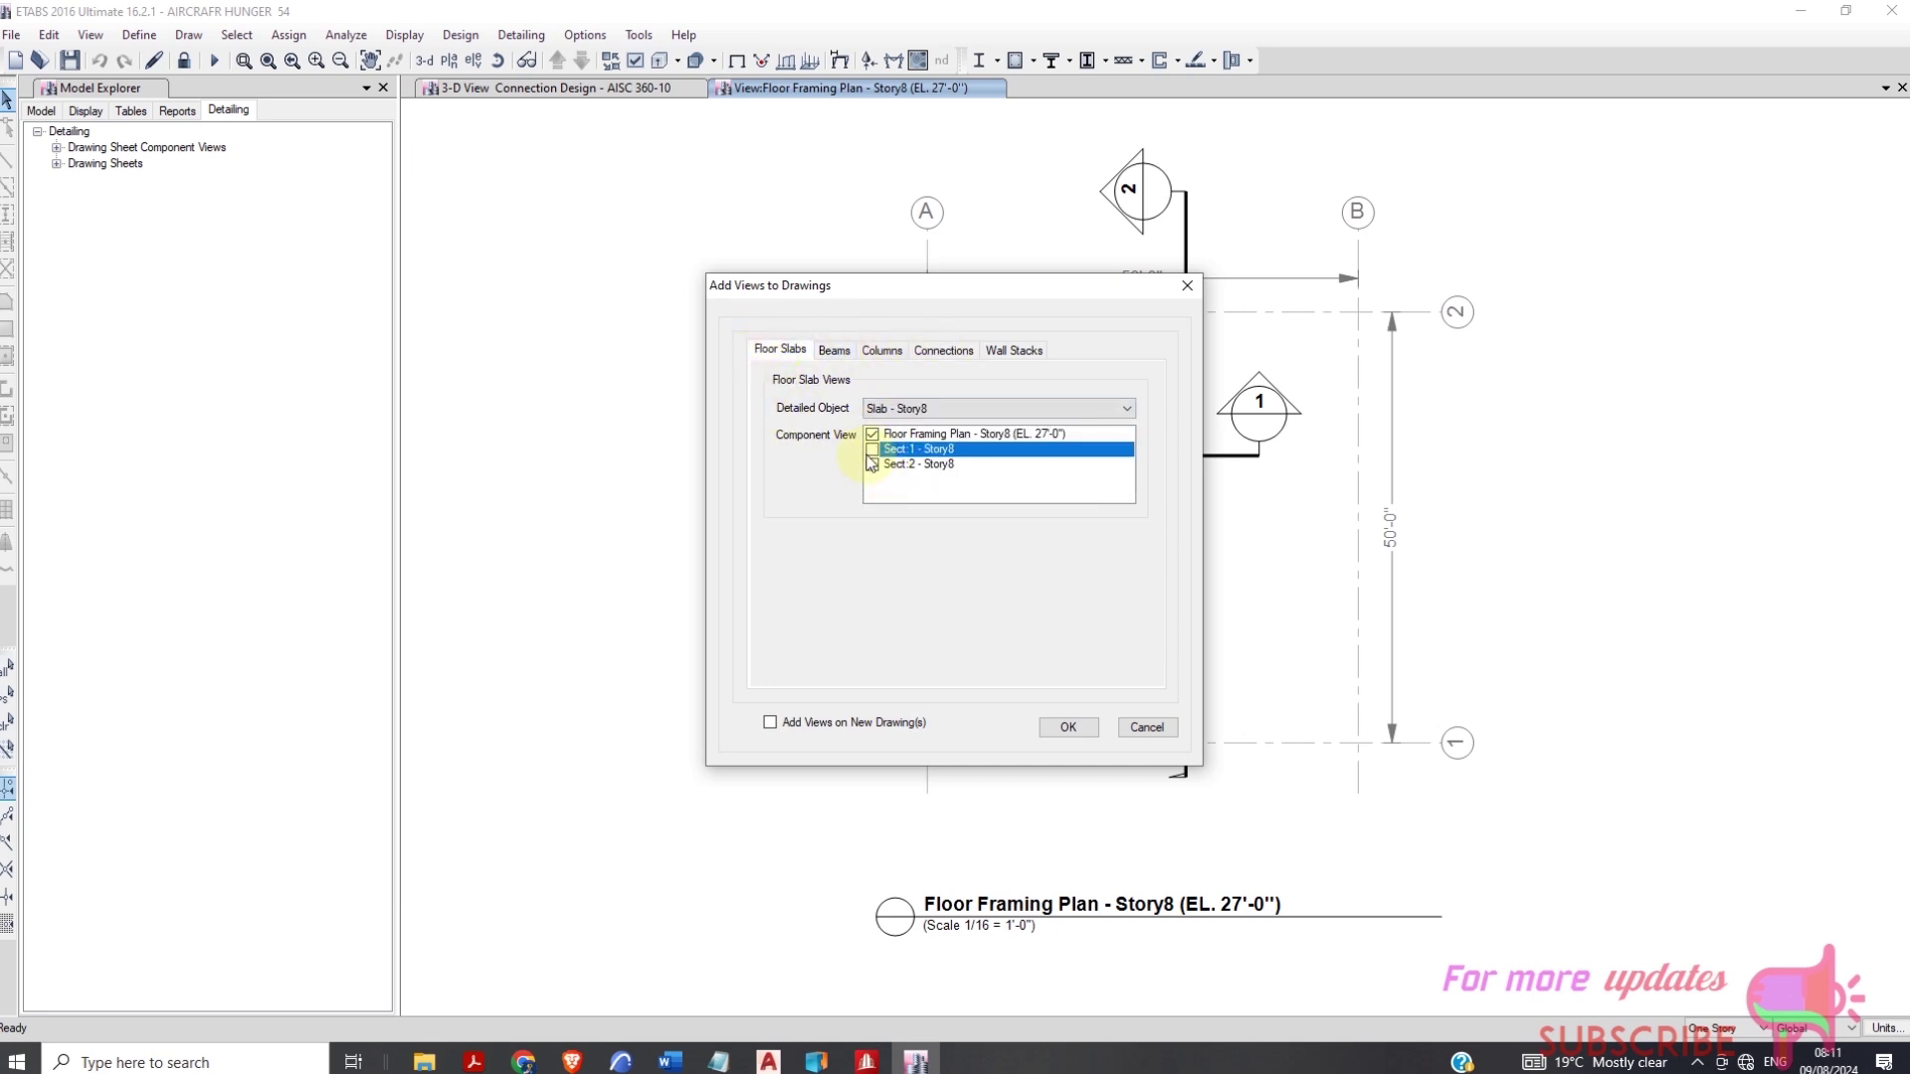
left_click(872, 464)
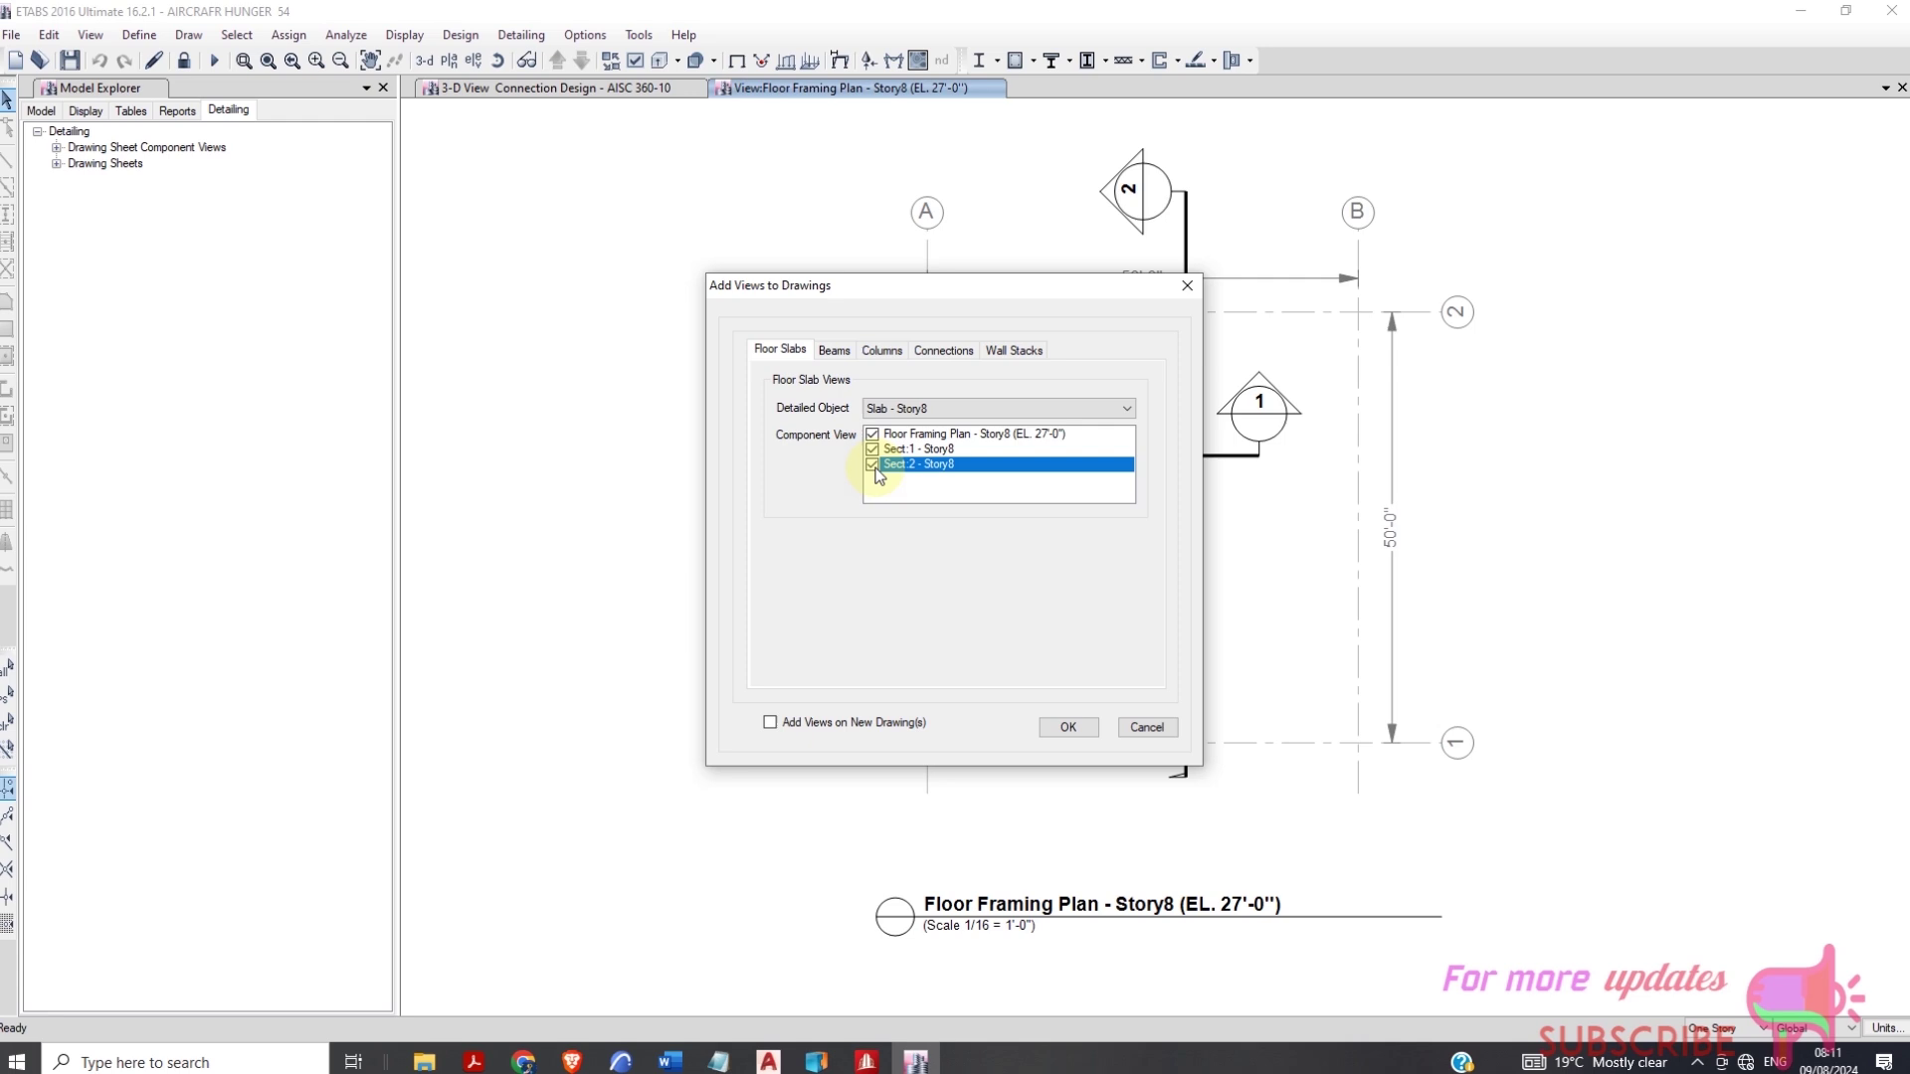
Tick the Story7, Story6, Story4 and Story2 steel beam framing views
left_click(833, 350)
left_click(872, 601)
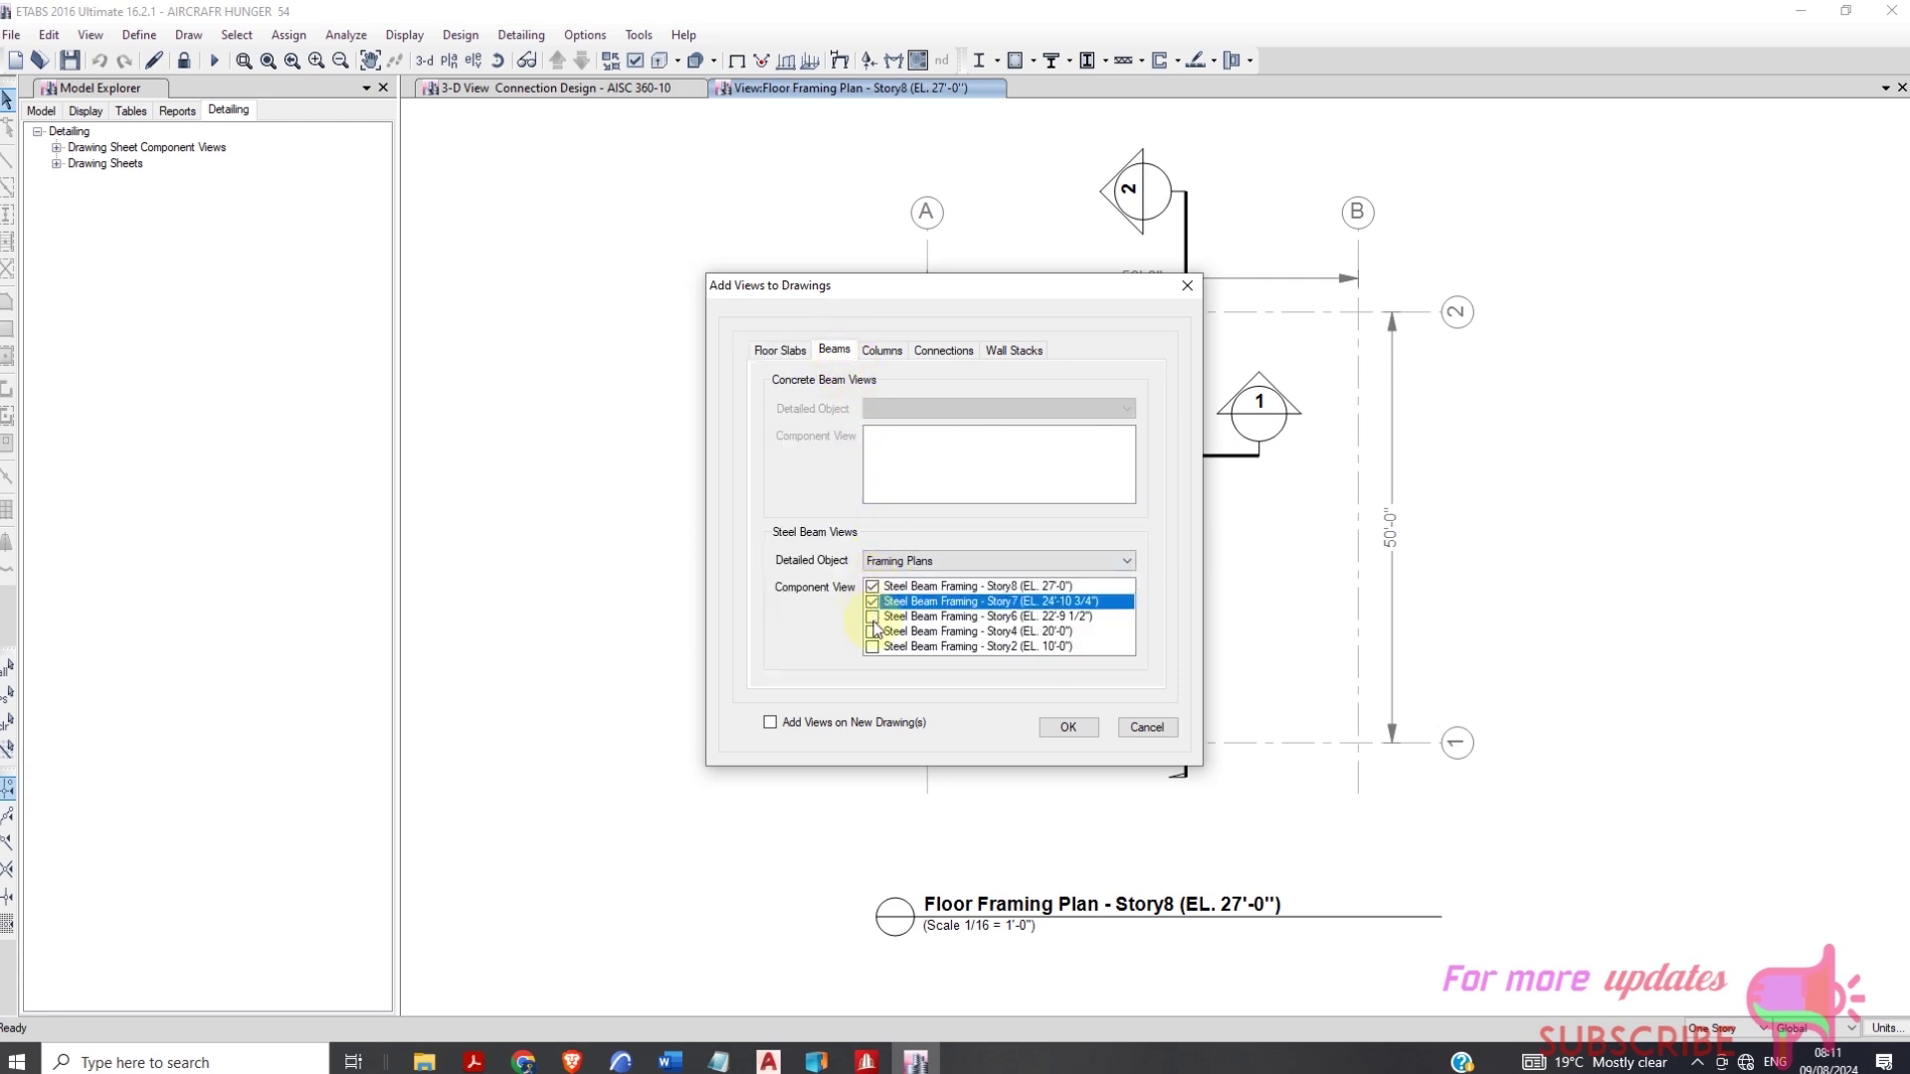
left_click(873, 616)
left_click(872, 631)
left_click(872, 645)
Tick the Story7, Story6, Story5, Story3 and Story1 steel column layouts
left_click(882, 350)
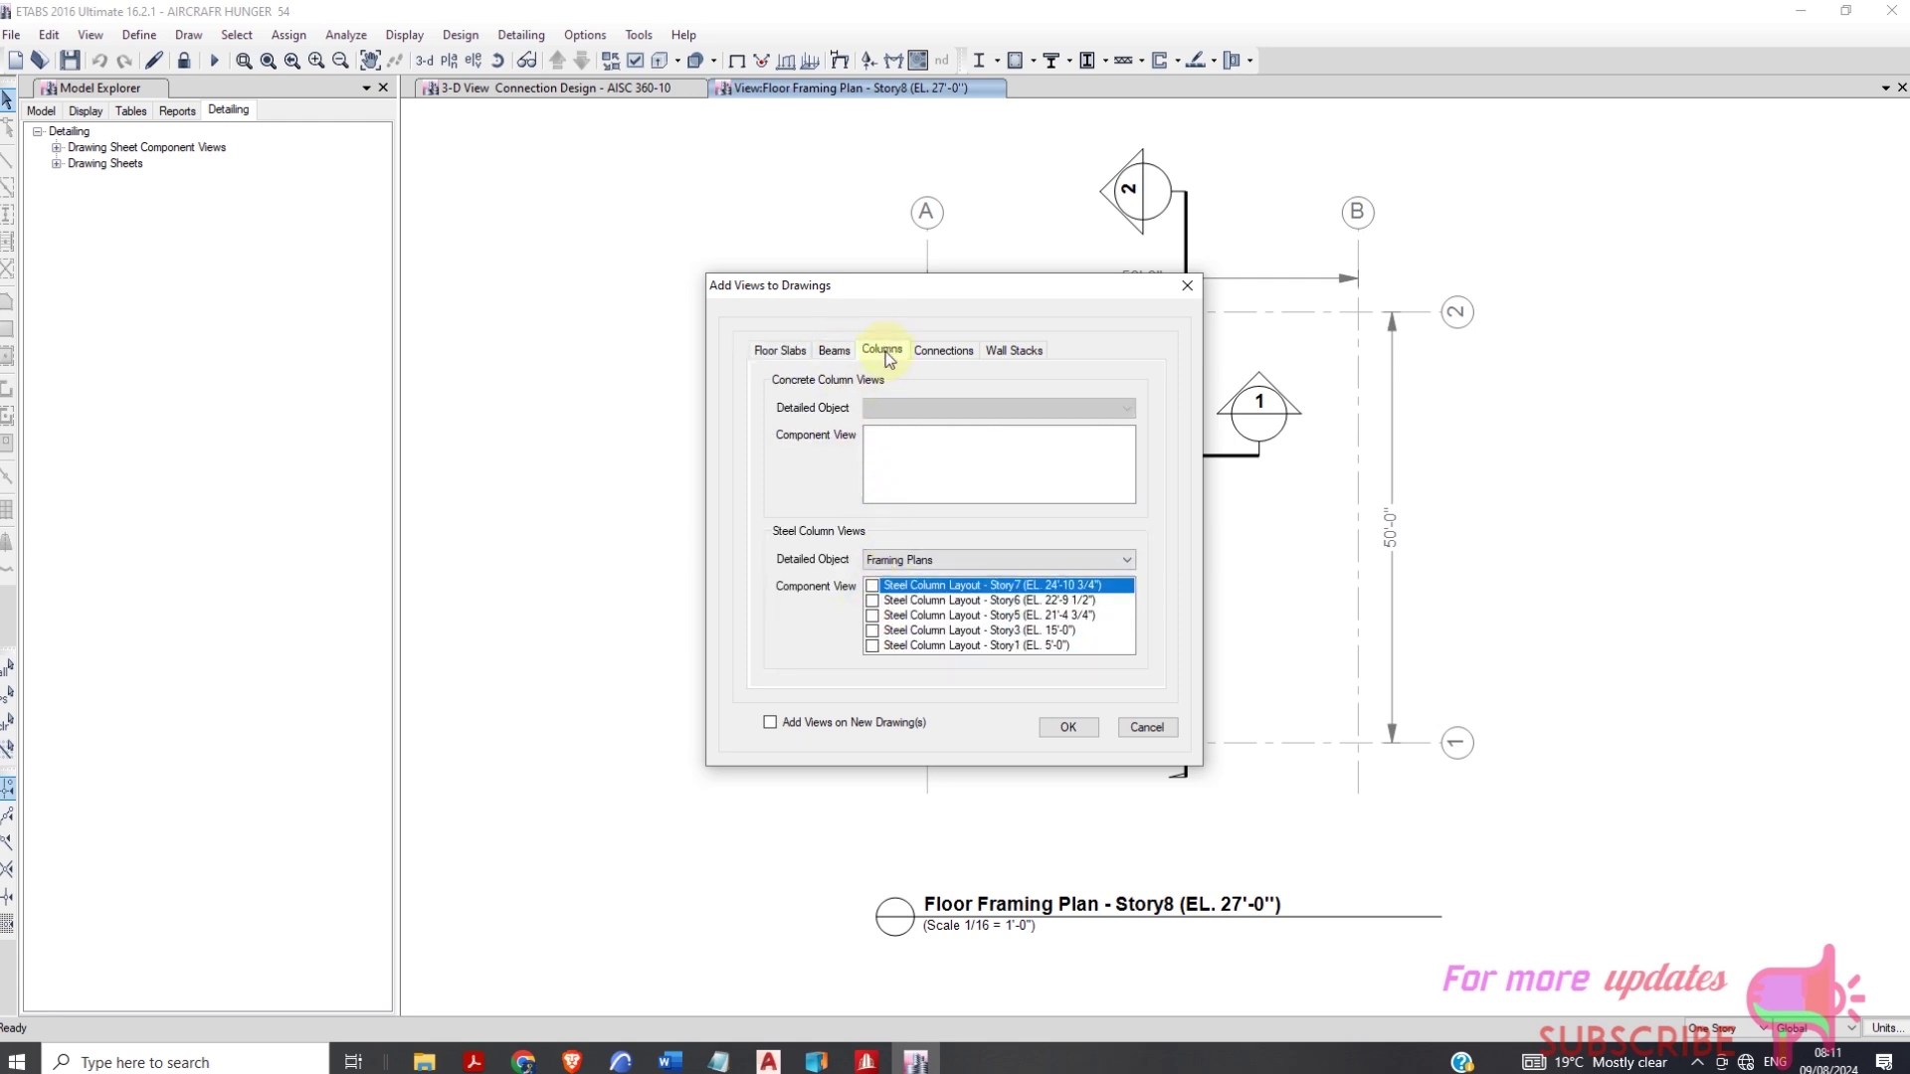
left_click(872, 586)
left_click(873, 601)
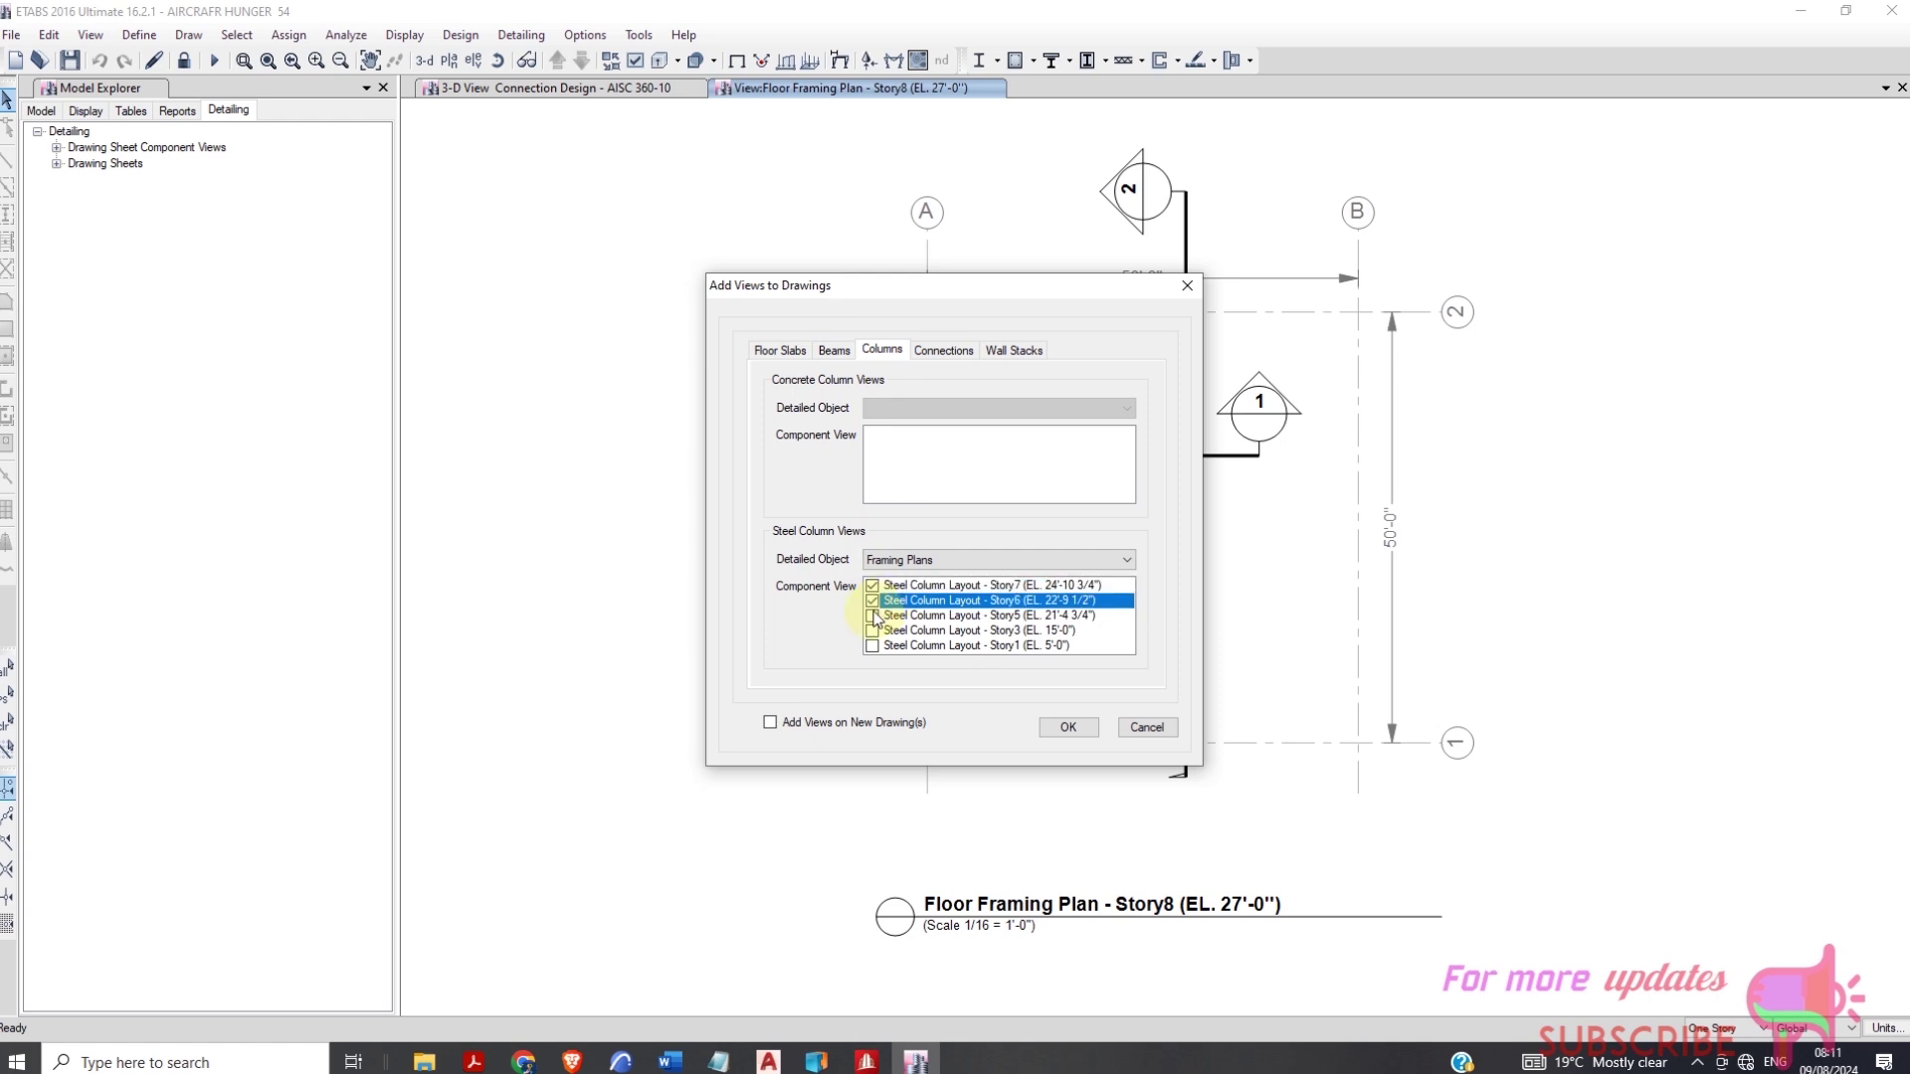
left_click(872, 616)
left_click(872, 630)
left_click(872, 646)
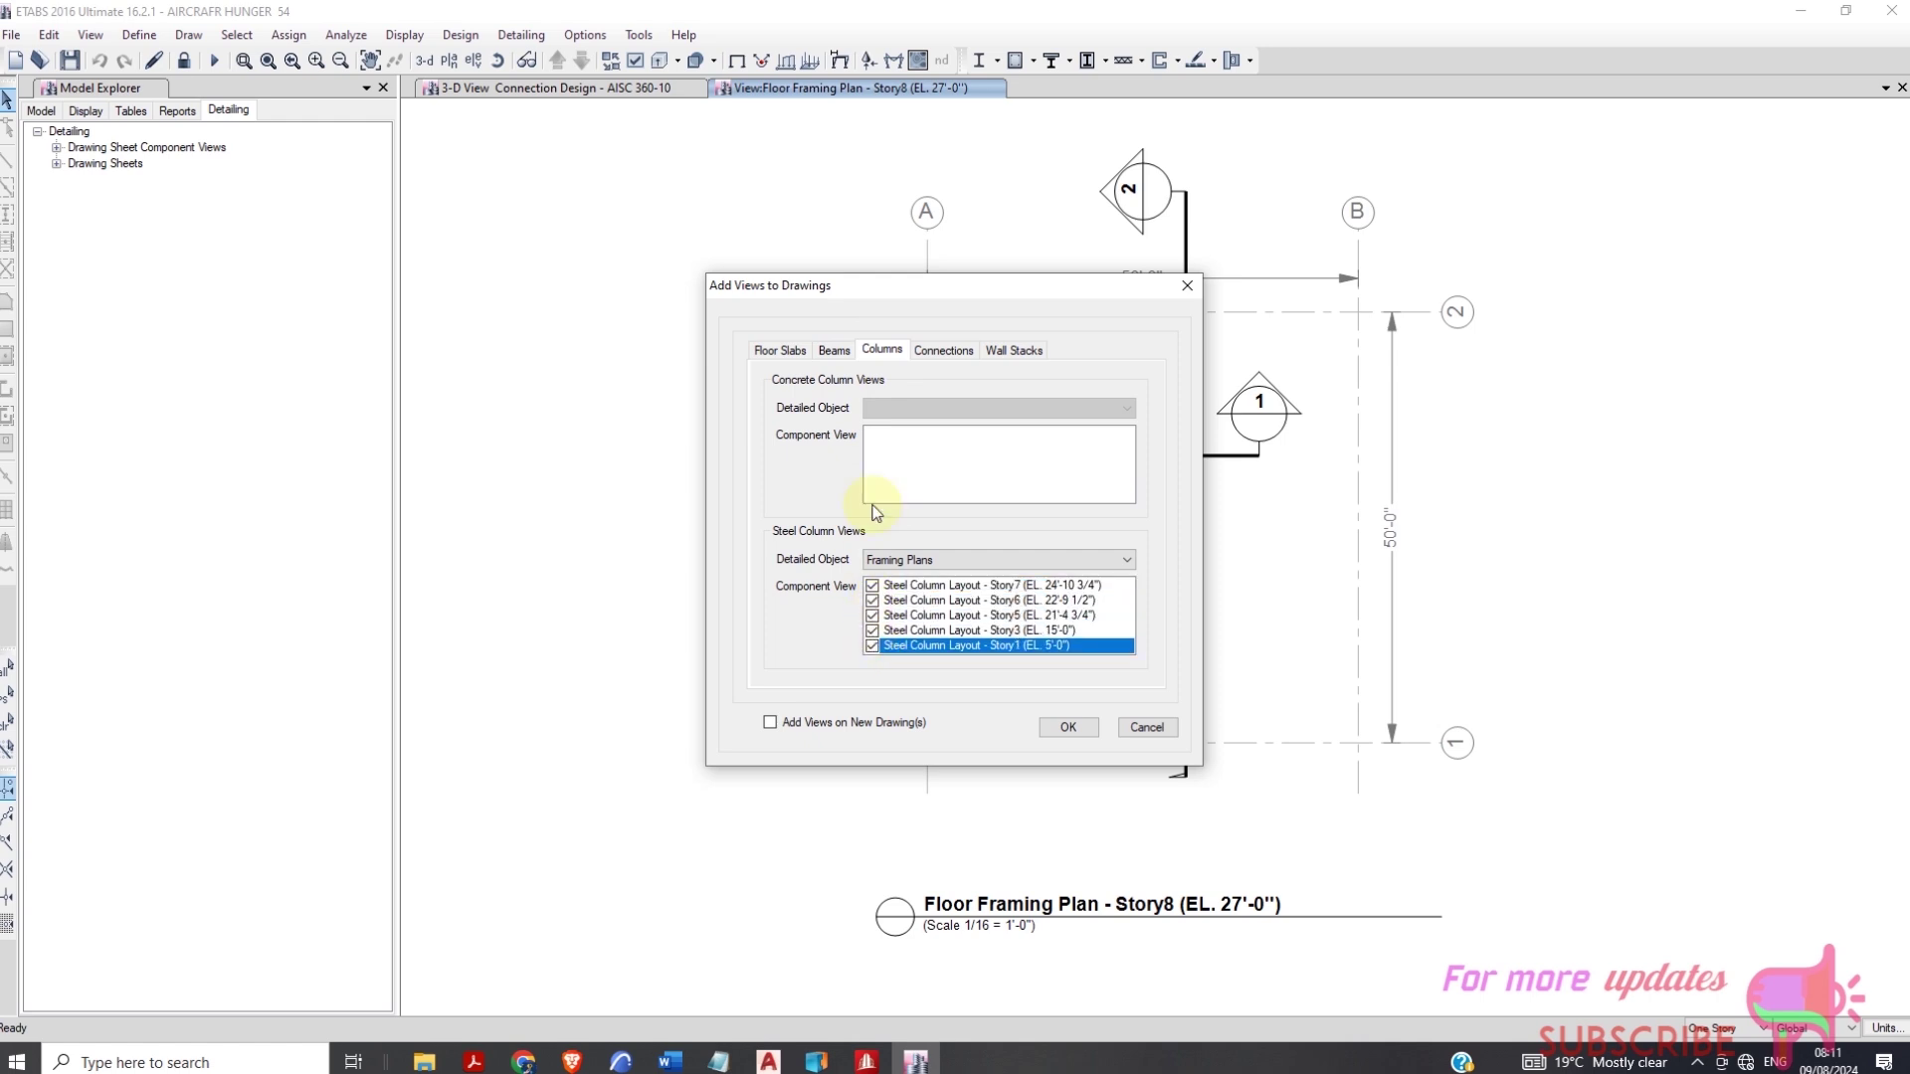
Tick the Story8–Story1 connection layouts and set Detailed Object to Schedules and Tables
left_click(943, 350)
left_click(872, 433)
left_click(873, 449)
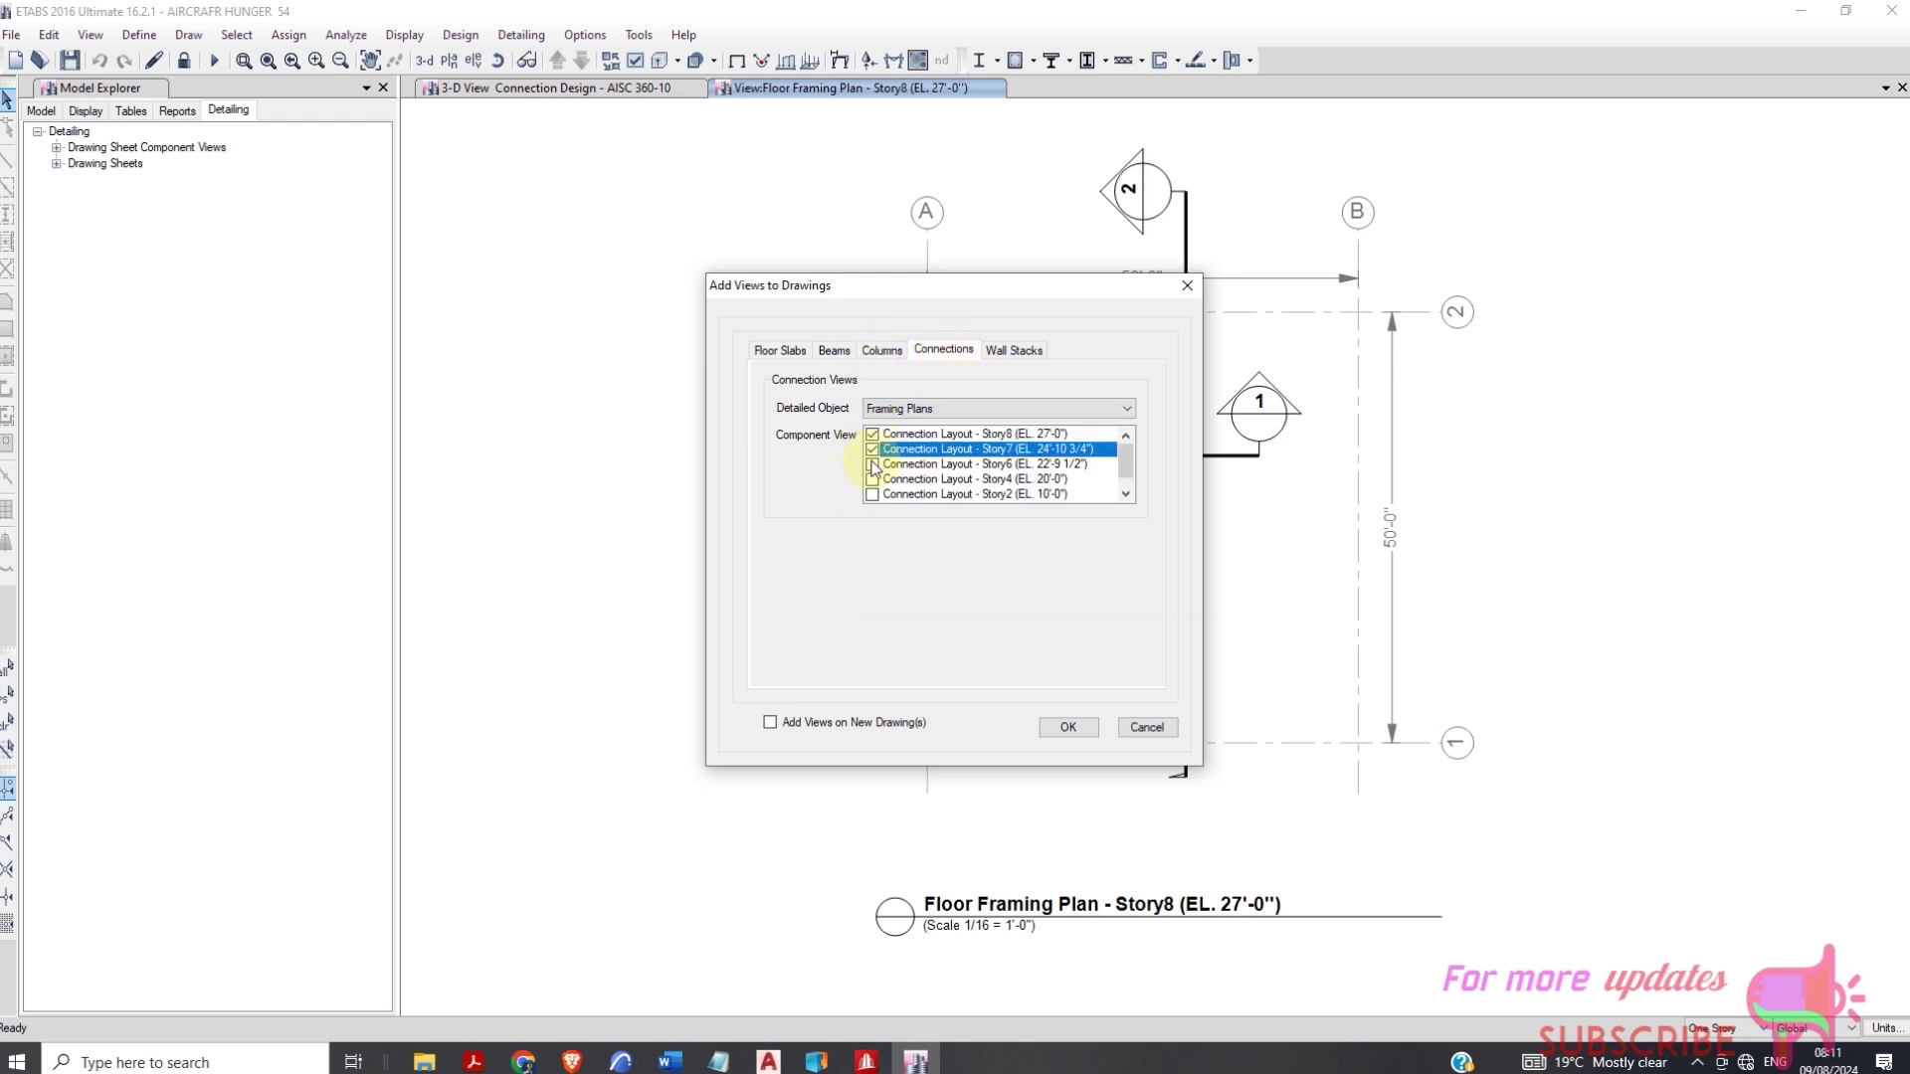
left_click(872, 463)
left_click(872, 478)
left_click(873, 495)
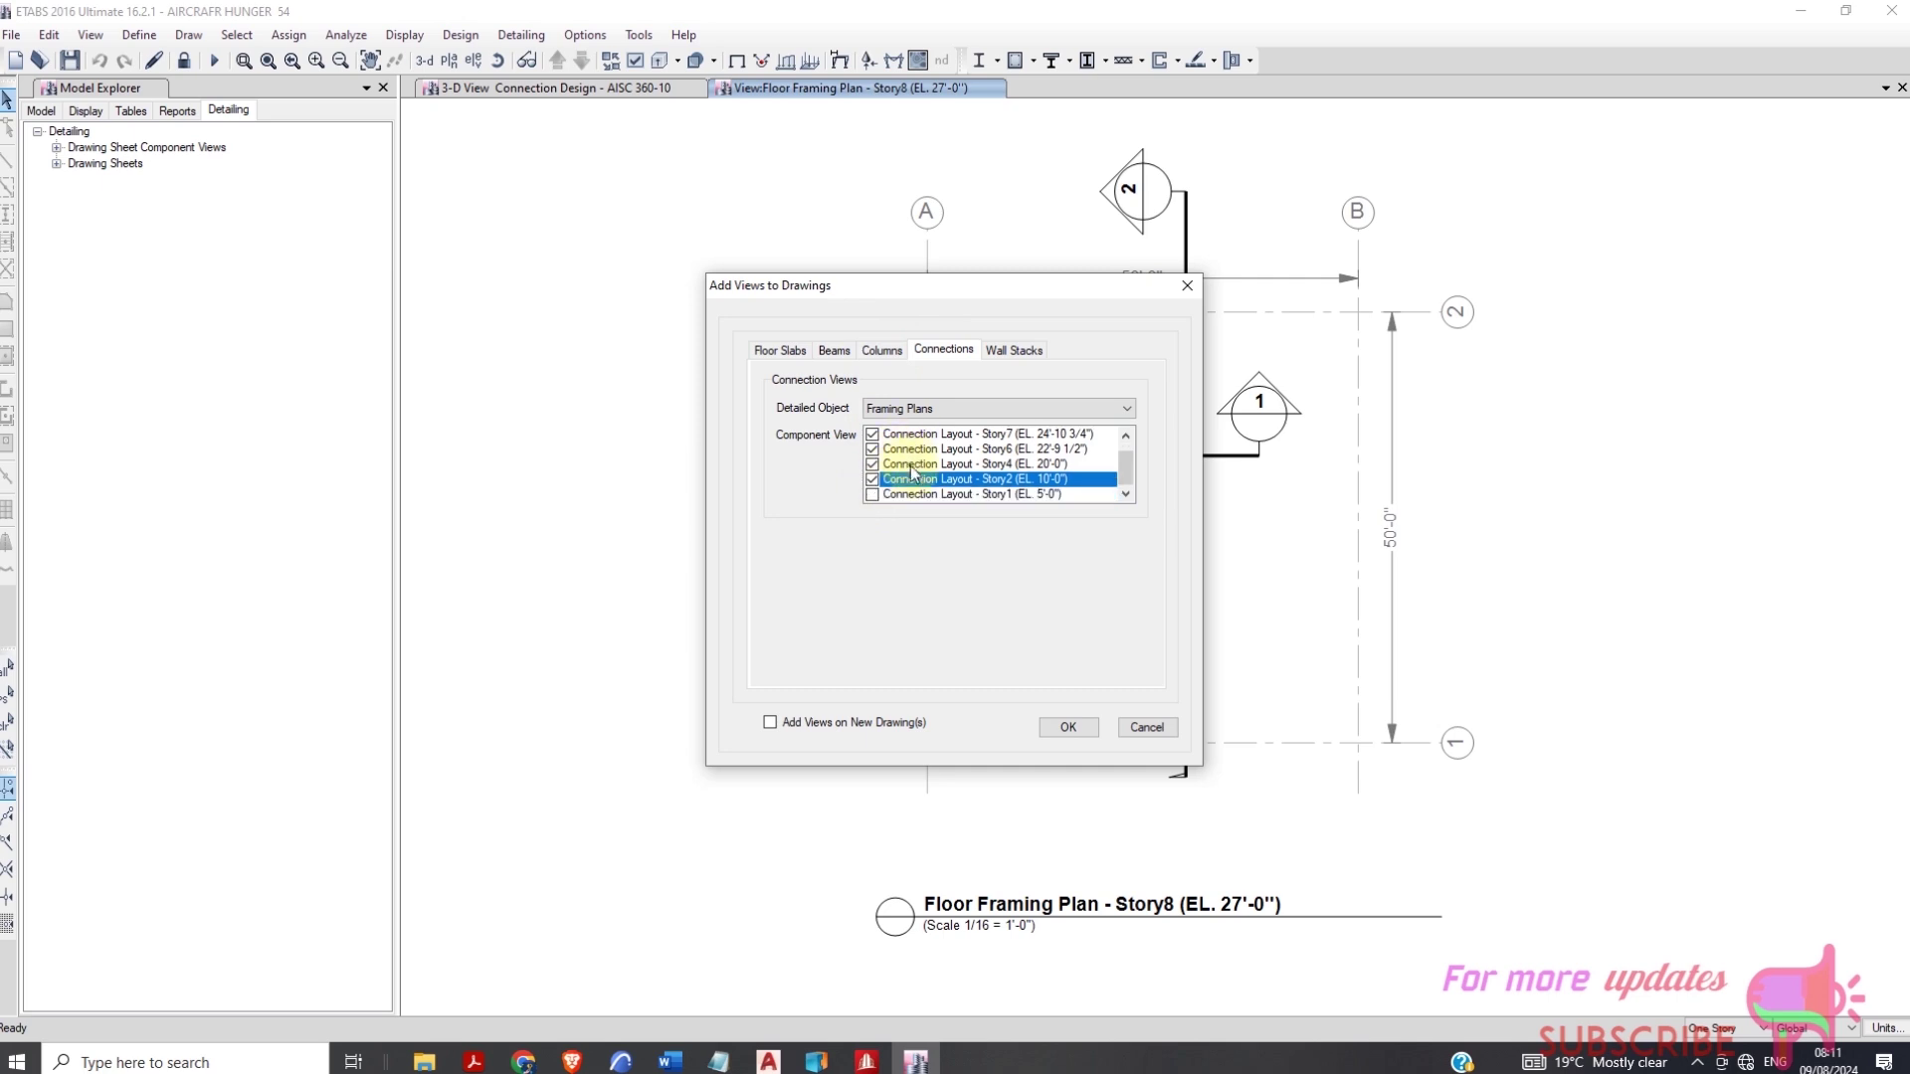
left_click(872, 494)
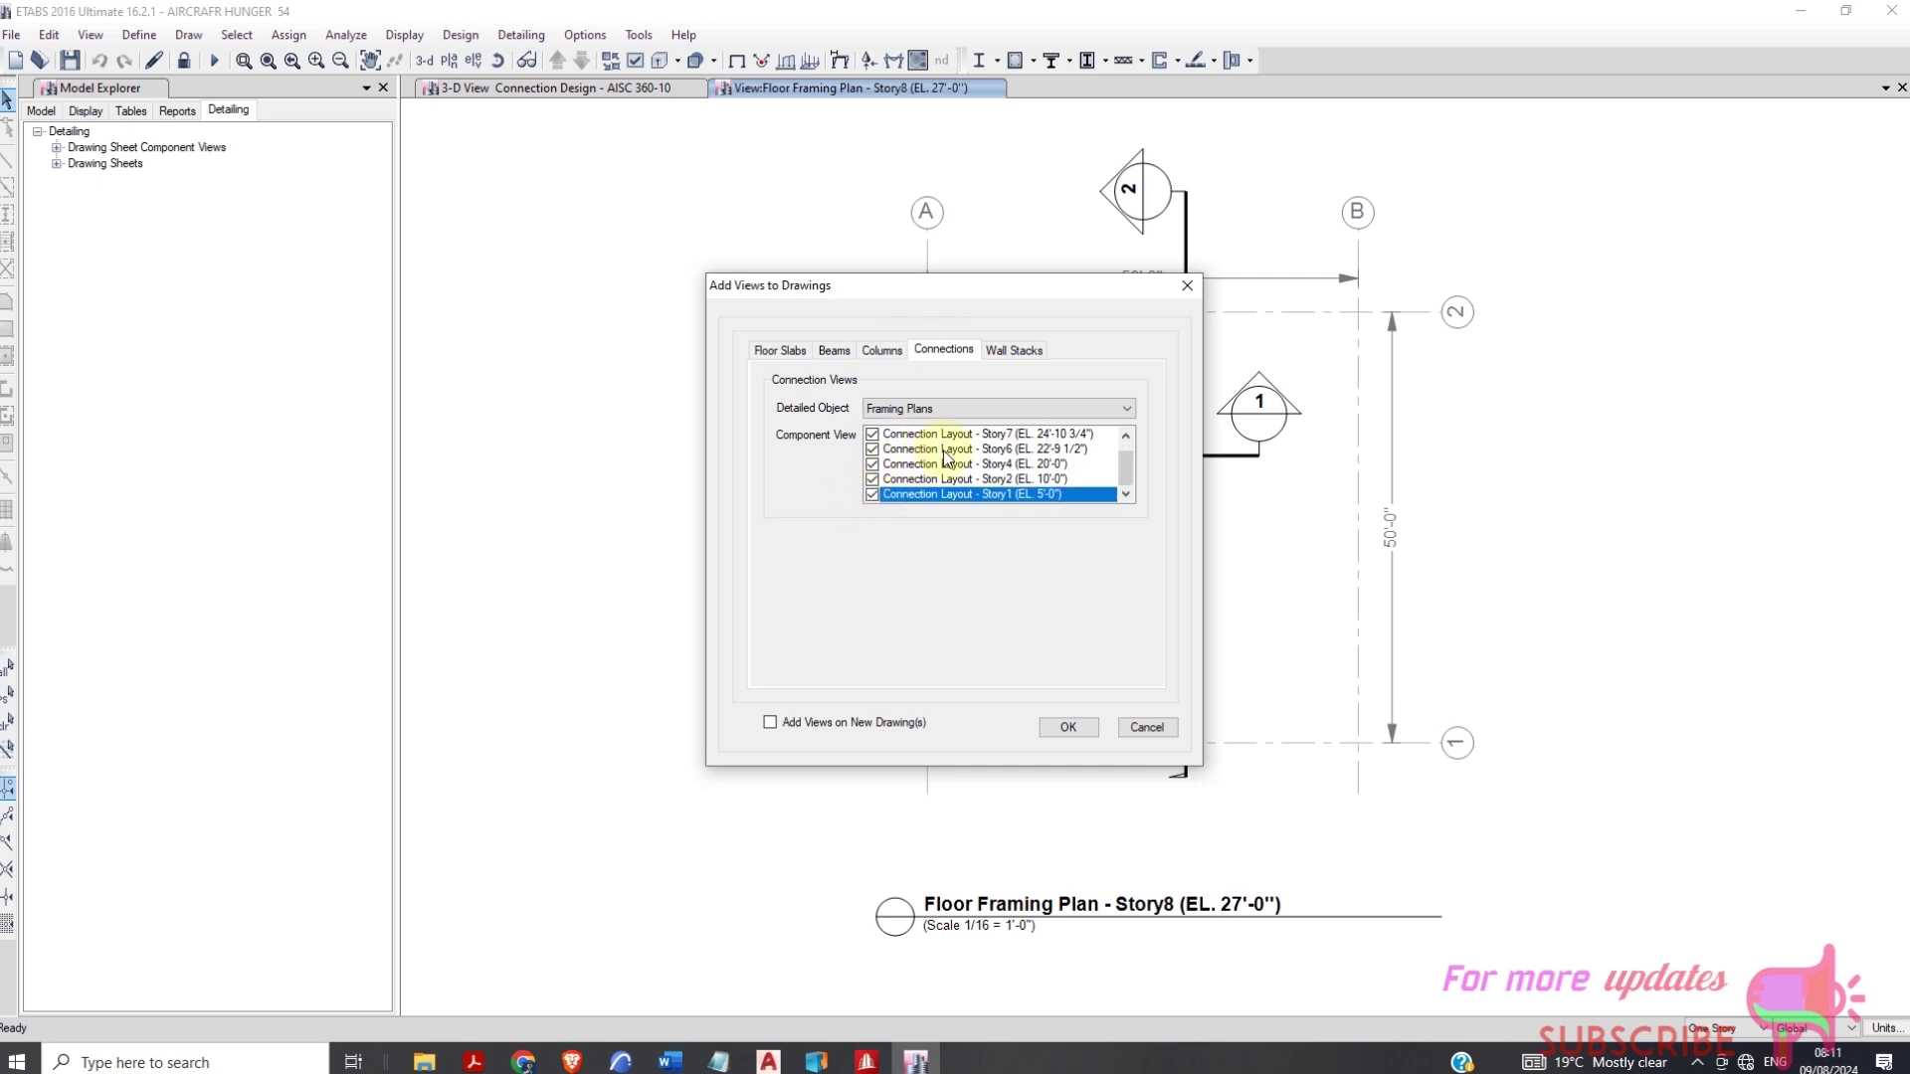
left_click(923, 414)
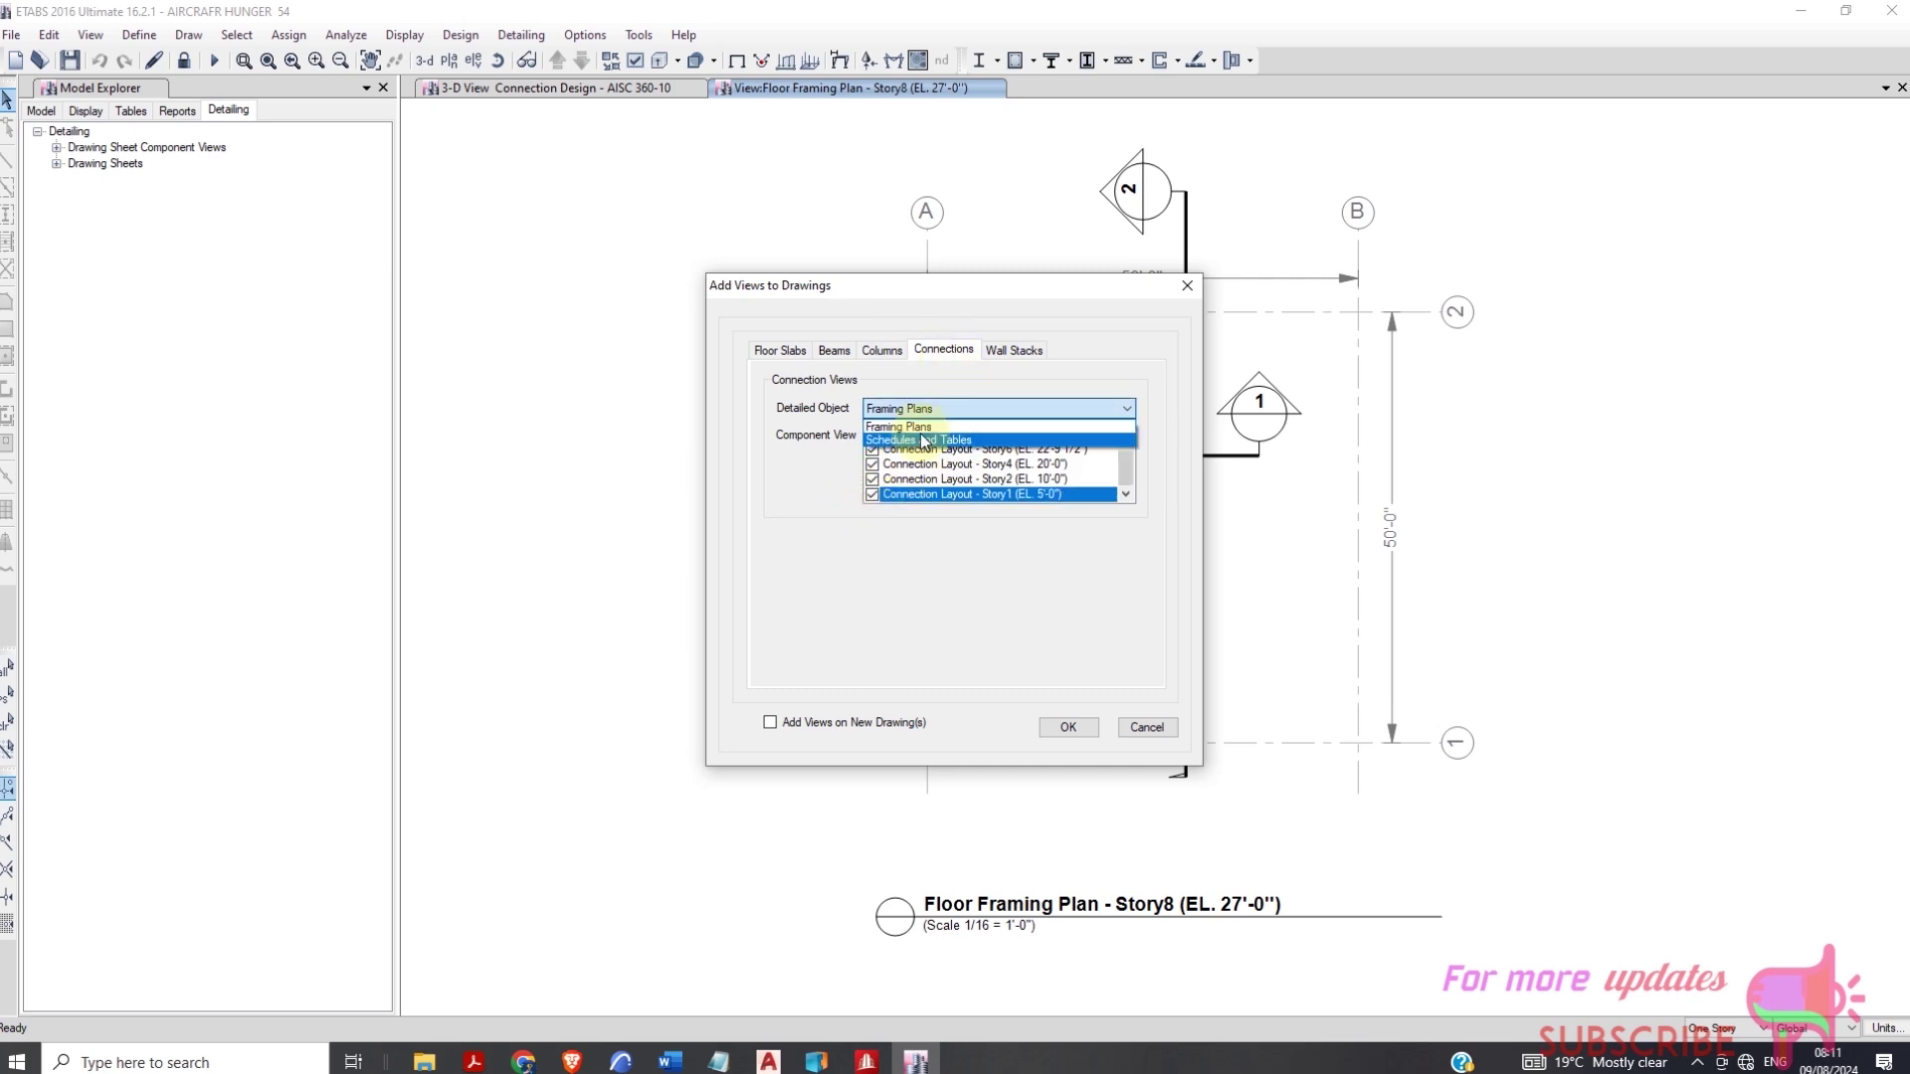